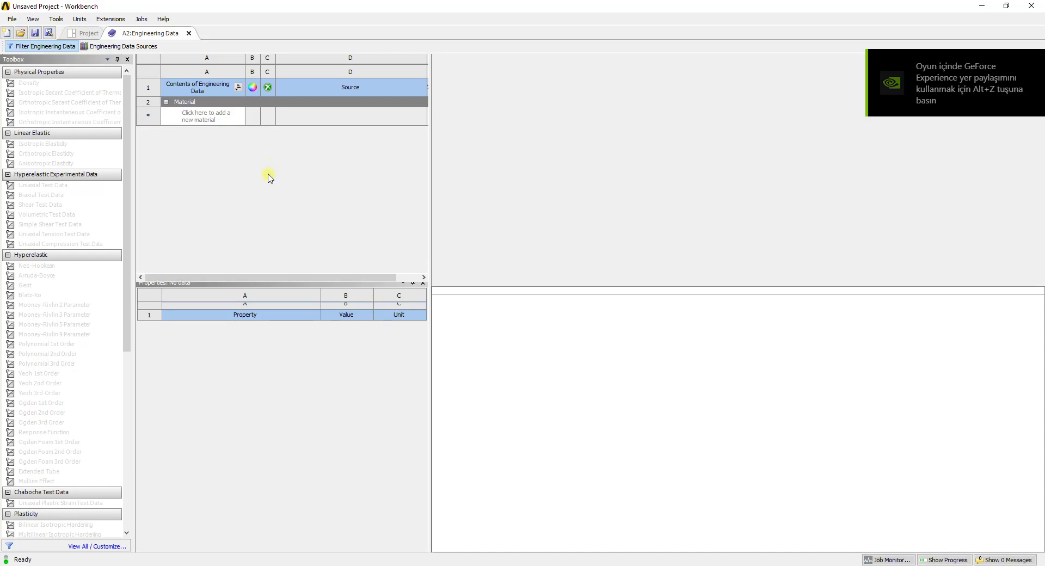
- Add Aluminum Alloy from the General Materials data source to the project's engineering data and return to its material outline
left_click(116, 49)
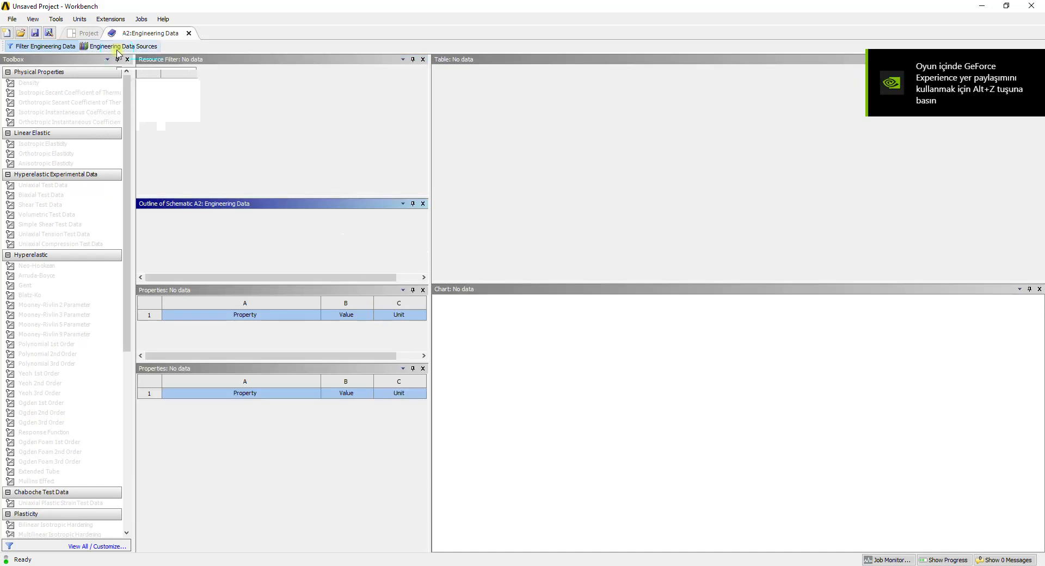
left_click(204, 112)
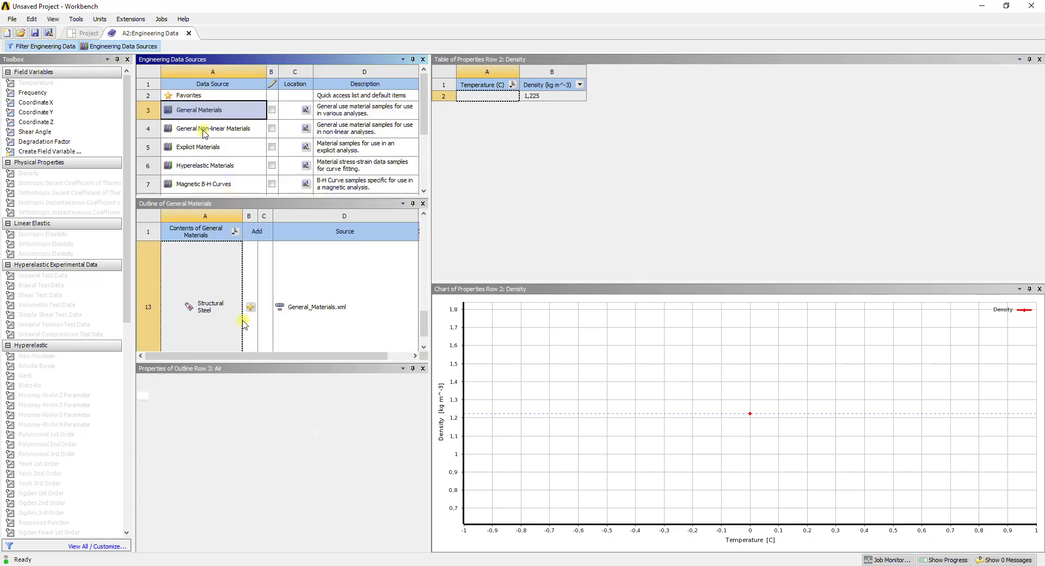
left_click(213, 308)
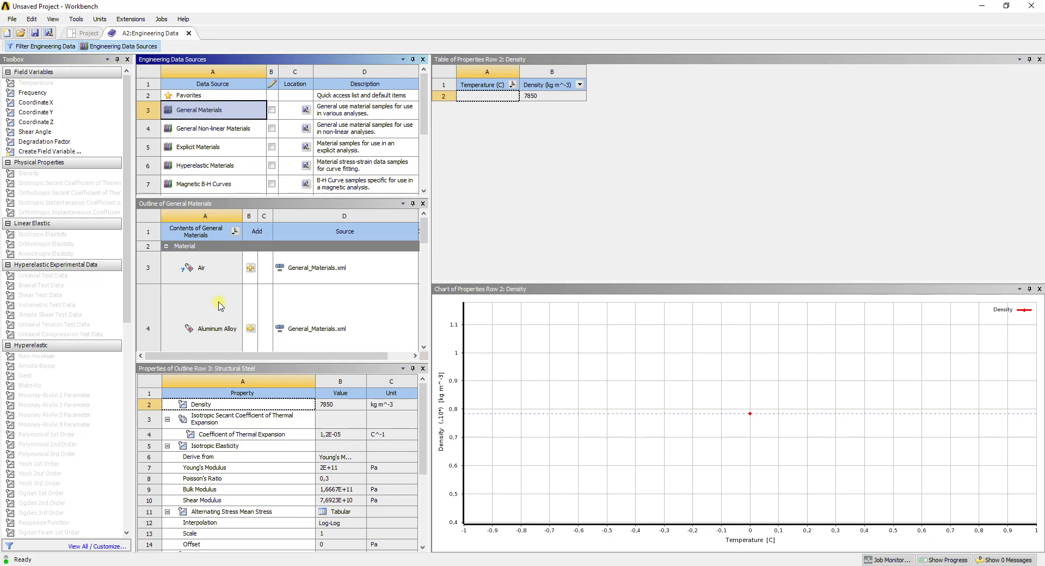
left_click(138, 47)
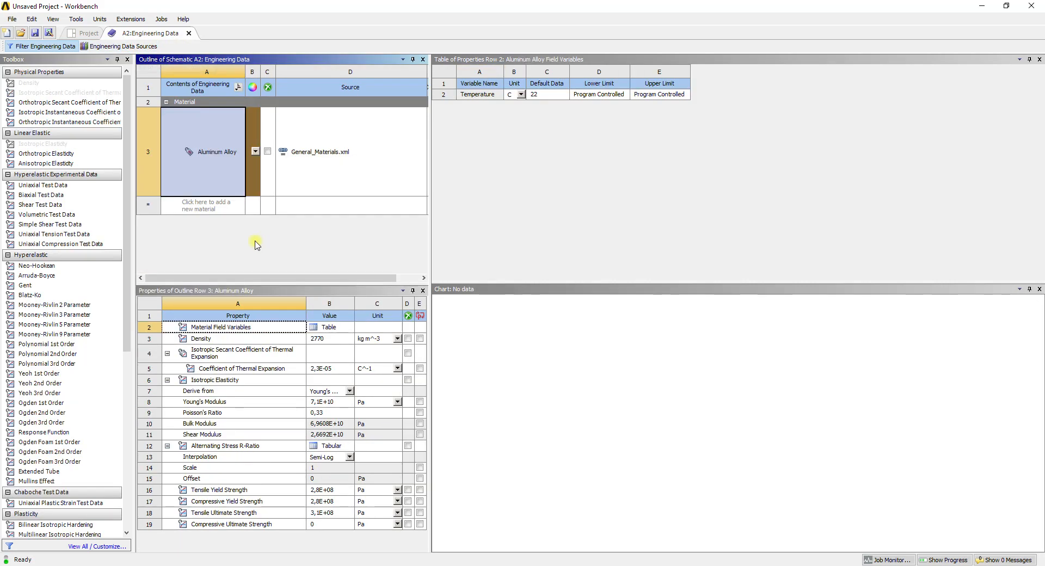
- Set the aluminum alloy's density to 2780 kg m^-3 and its Young's modulus to 73700 MPa
left_click(446, 339)
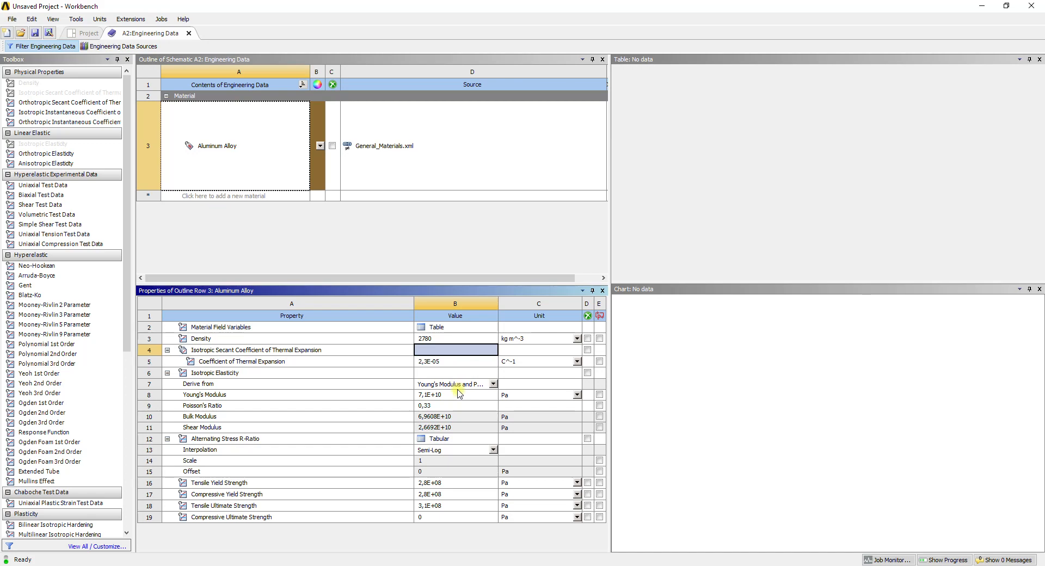
left_click(524, 394)
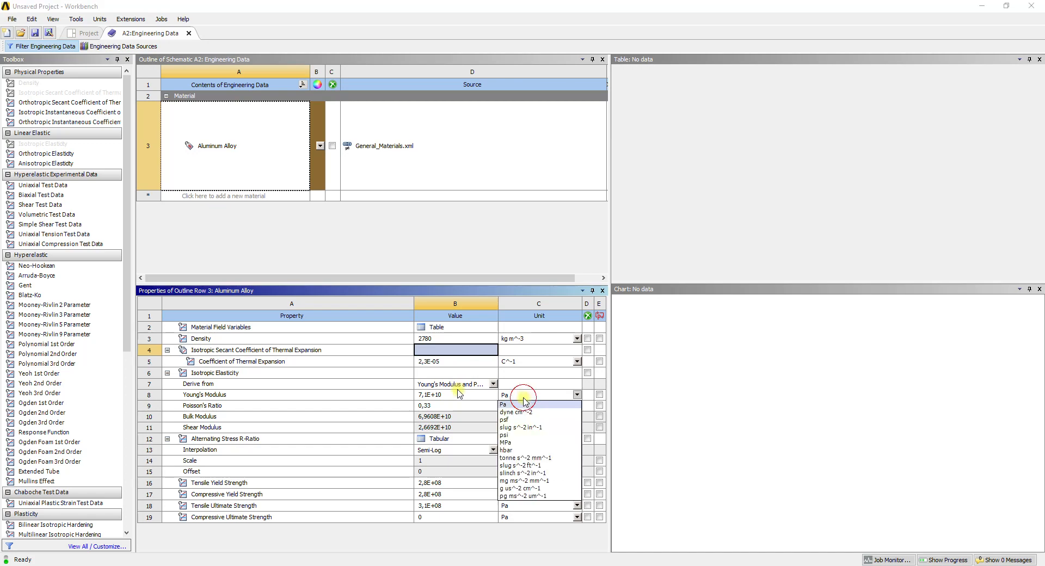
left_click(524, 445)
left_click(442, 400)
type("7")
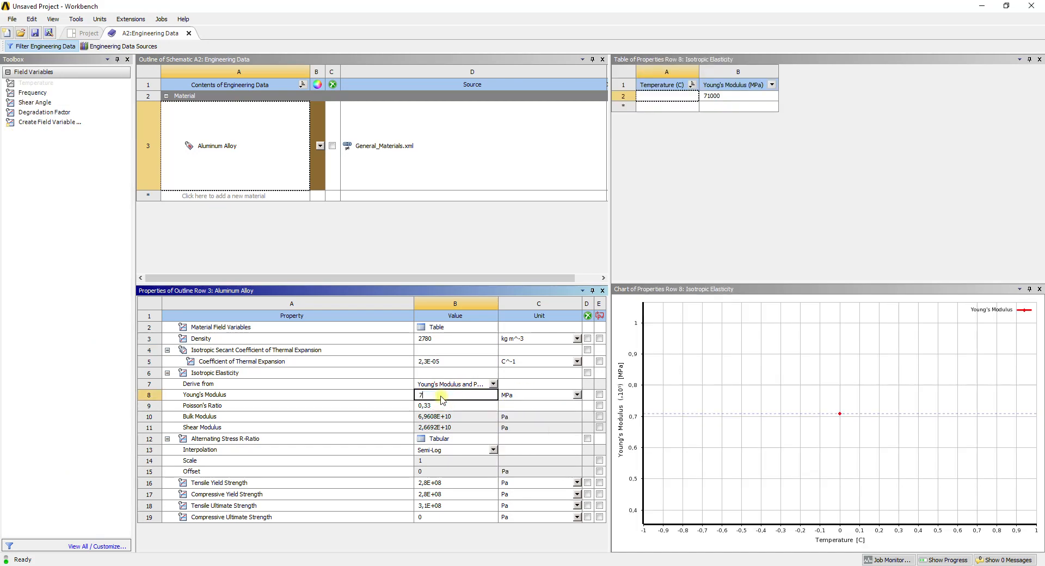
type("3700")
key("Return")
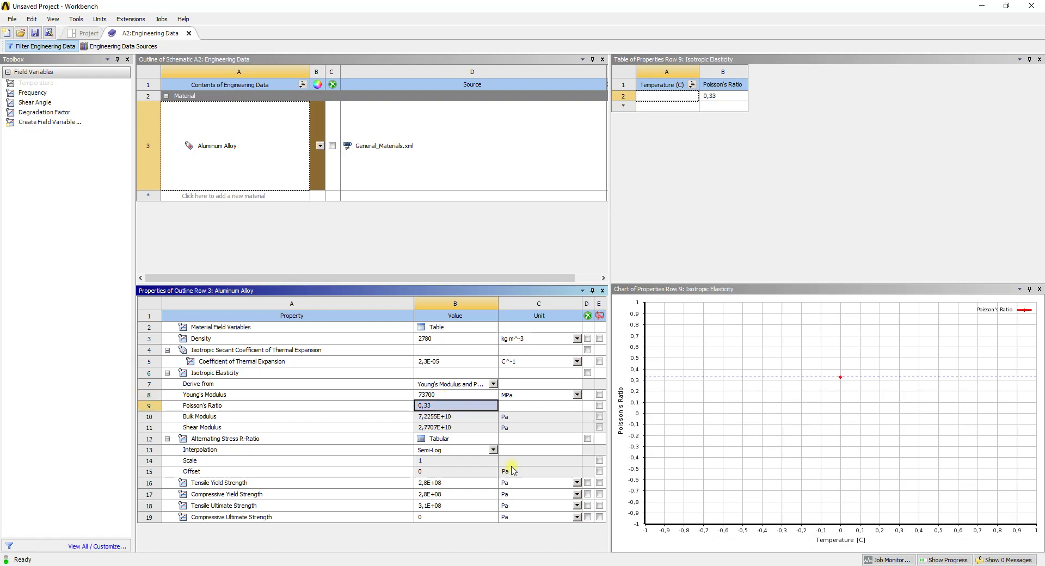
- Switch the units of the alloy's tensile and compressive yield and ultimate strengths to MPa
left_click(516, 471)
left_click(522, 472)
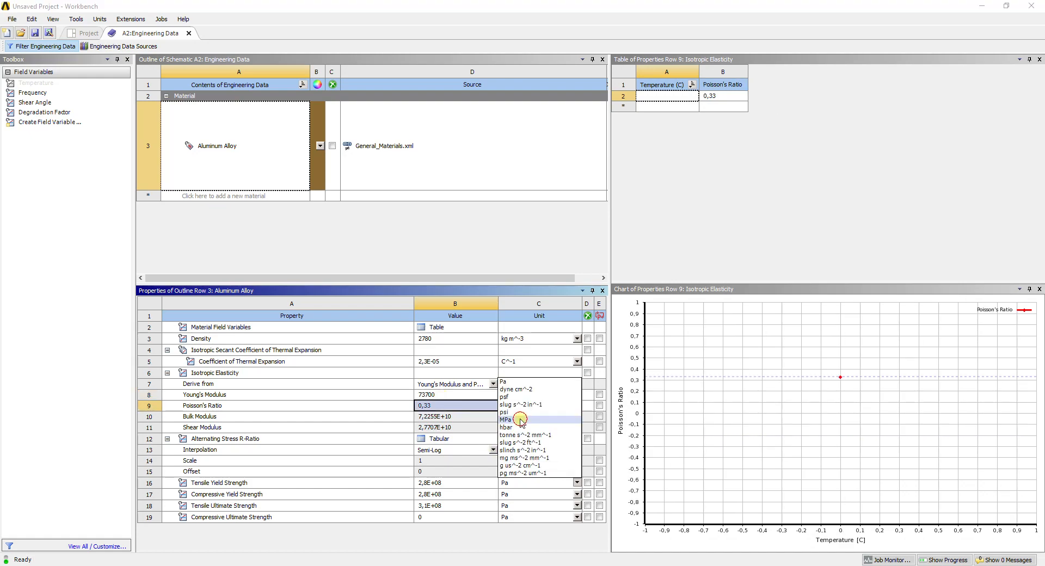
left_click(521, 431)
left_click(523, 505)
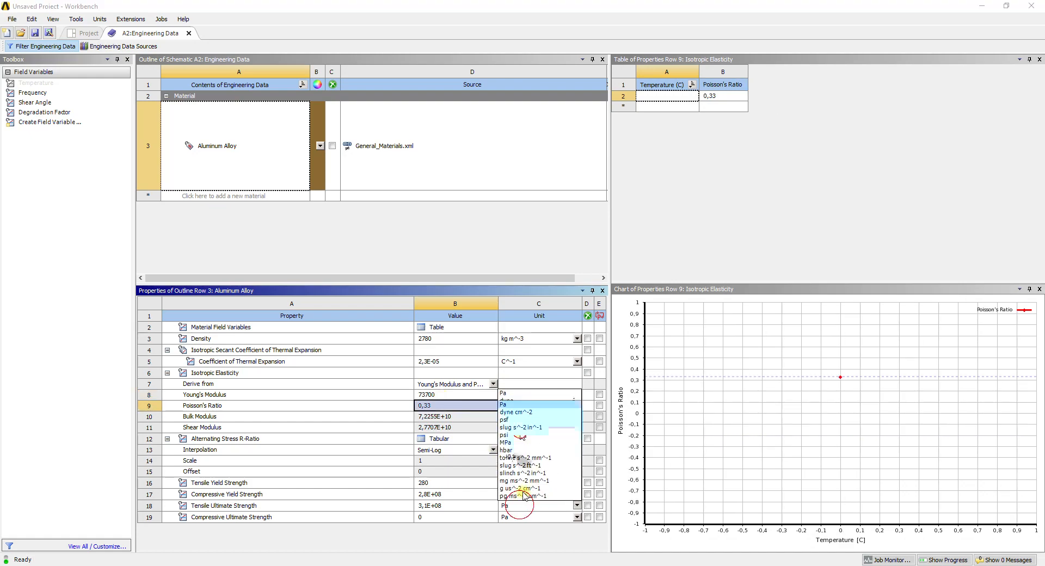
left_click(522, 443)
left_click(523, 516)
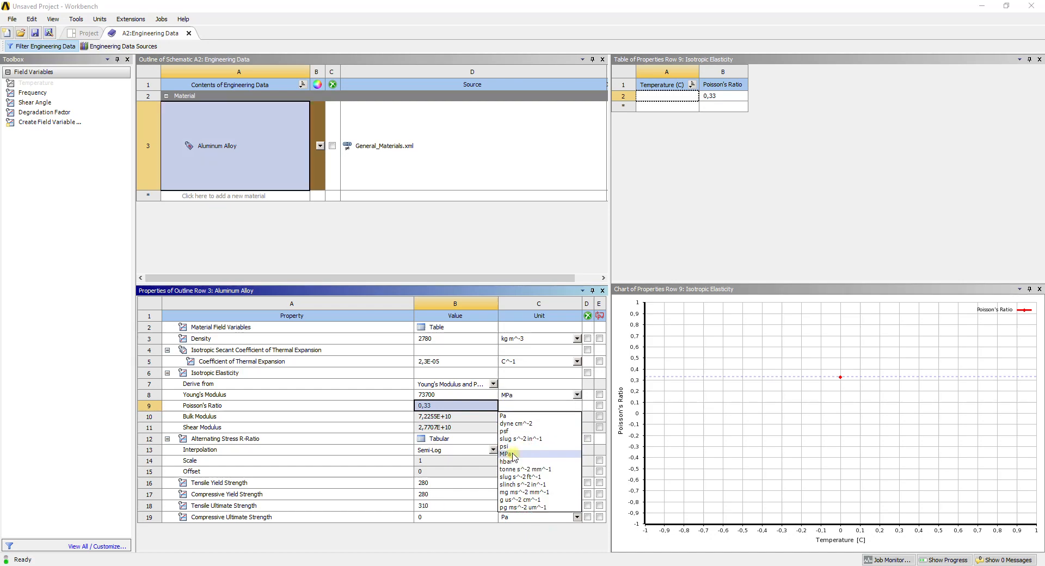
left_click(511, 453)
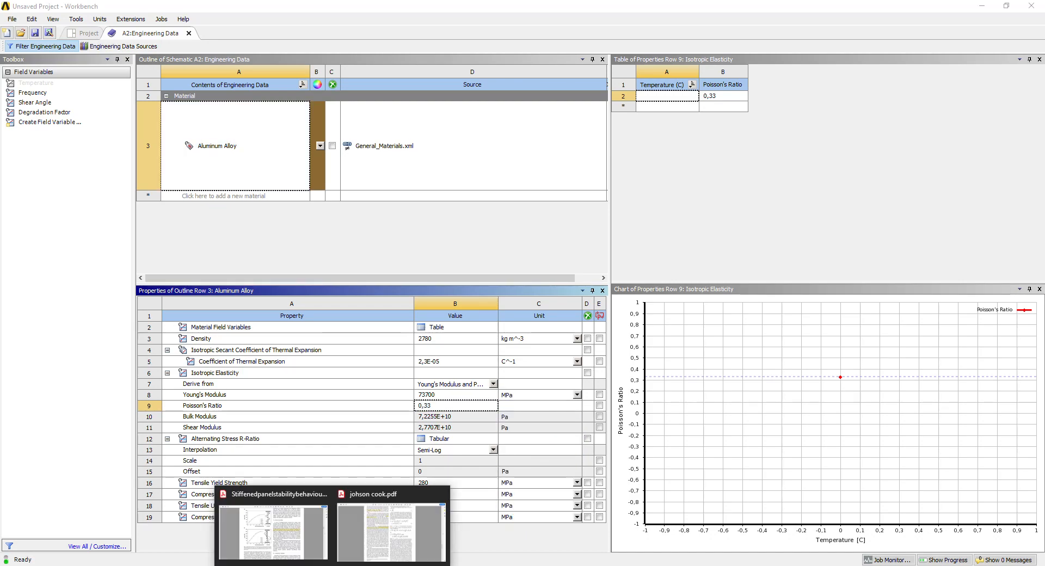
- Consult the Johnson Cook slide in PowerPoint and set the alloy's tensile and compressive yield strengths to 346,8 MPa in Workbench
left_click(388, 563)
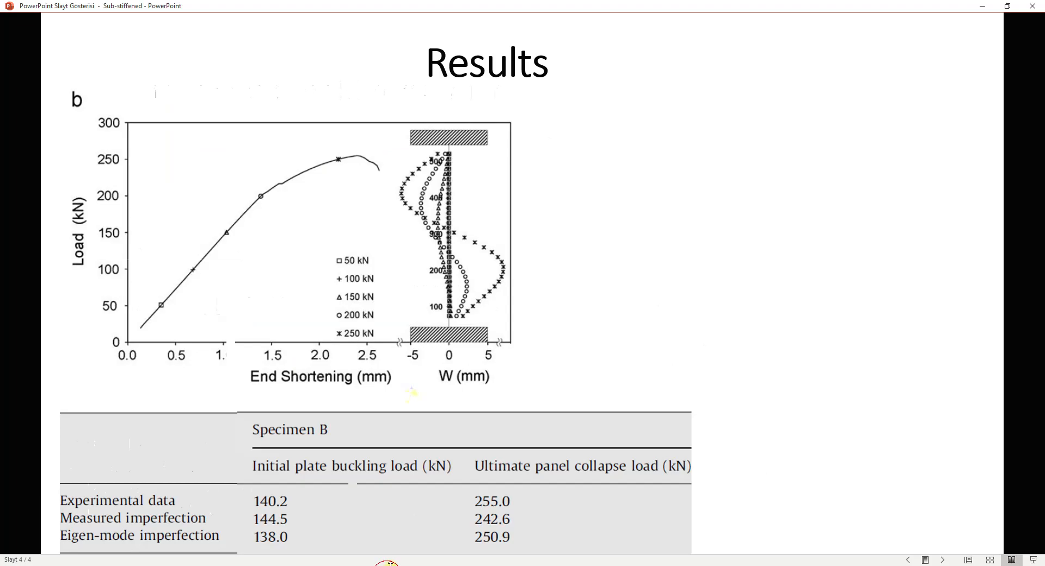
scroll(801, 457, "up", 1)
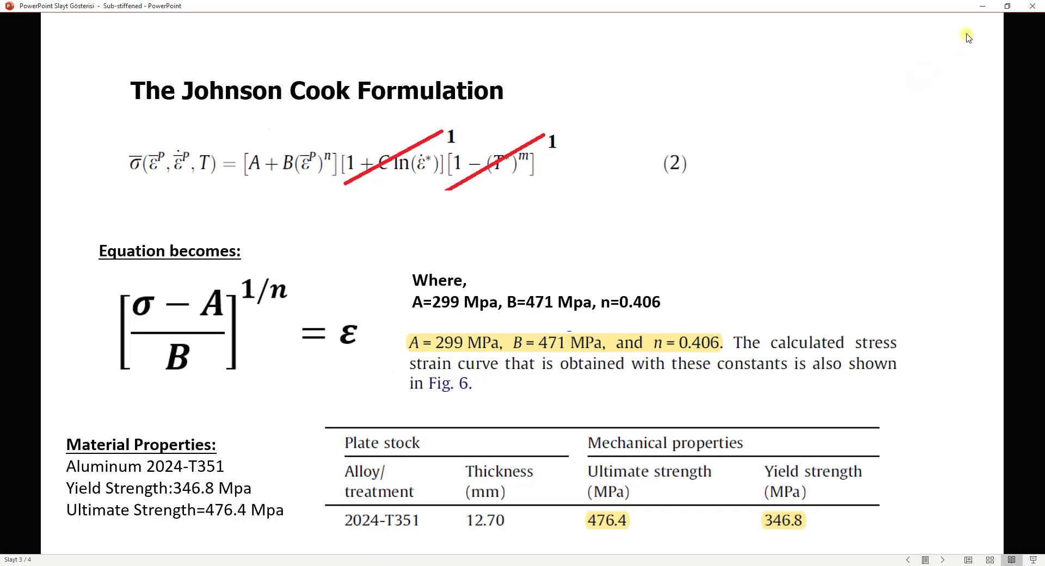
left_click(981, 6)
left_click(469, 483)
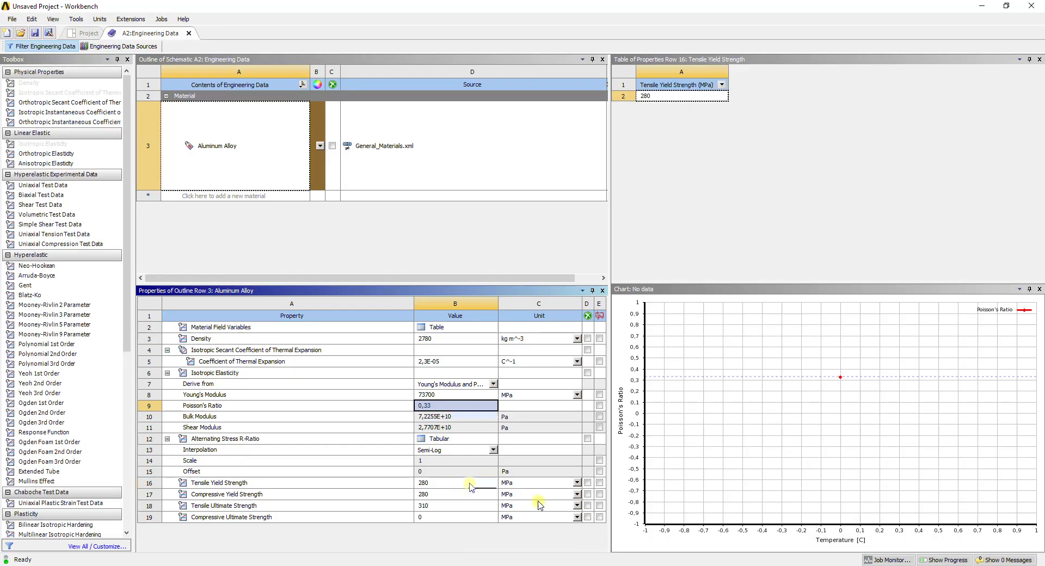
left_click(471, 484)
type("346,")
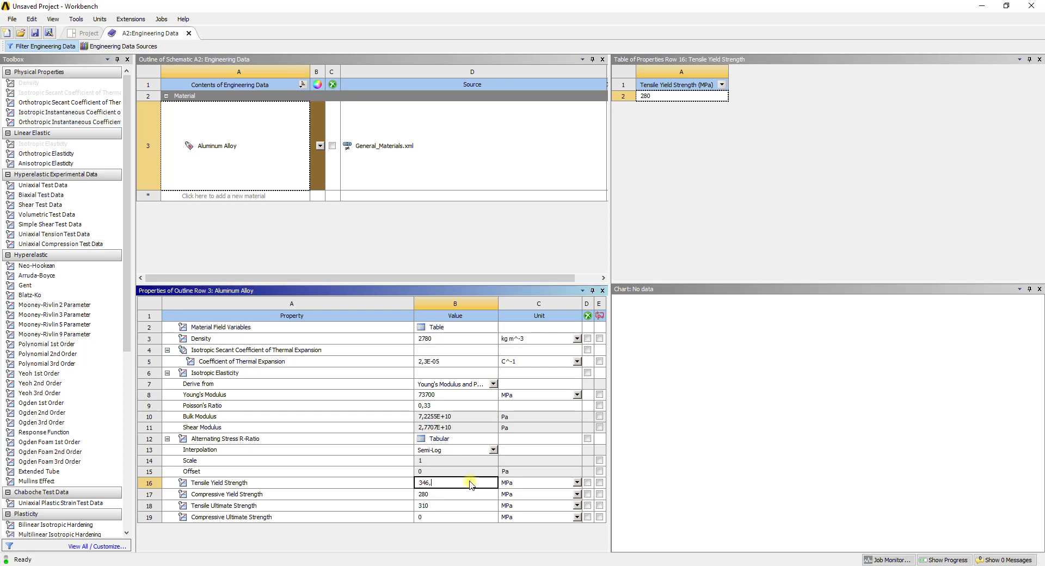
type("8")
key("Return")
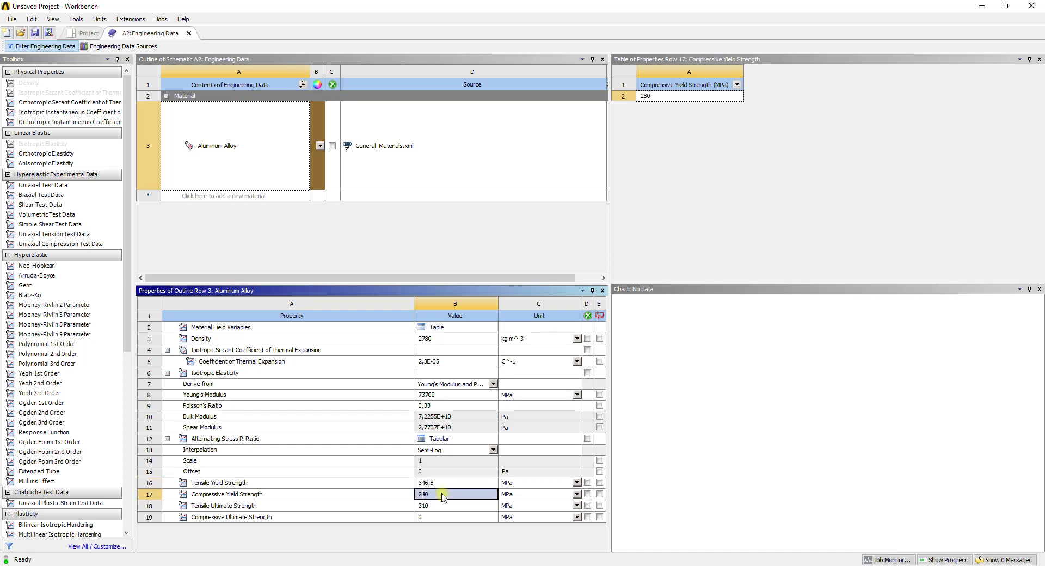
type("346,8")
key("Return")
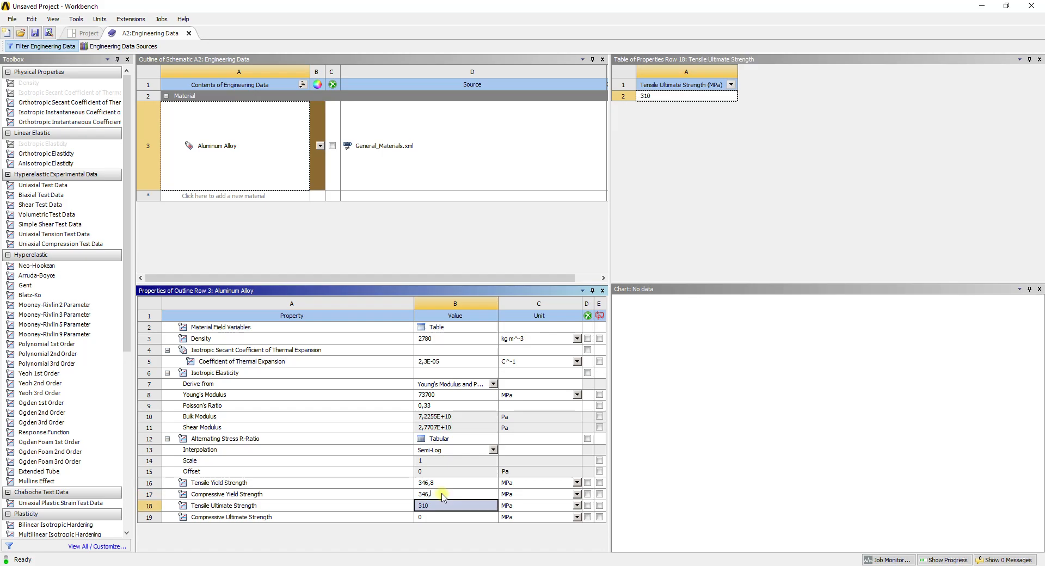
- Set the alloy's tensile and compressive ultimate strengths to 476,4 MPa from the slide, and add Multilinear Isotropic Hardening to the material
left_click(439, 506)
left_click(384, 565)
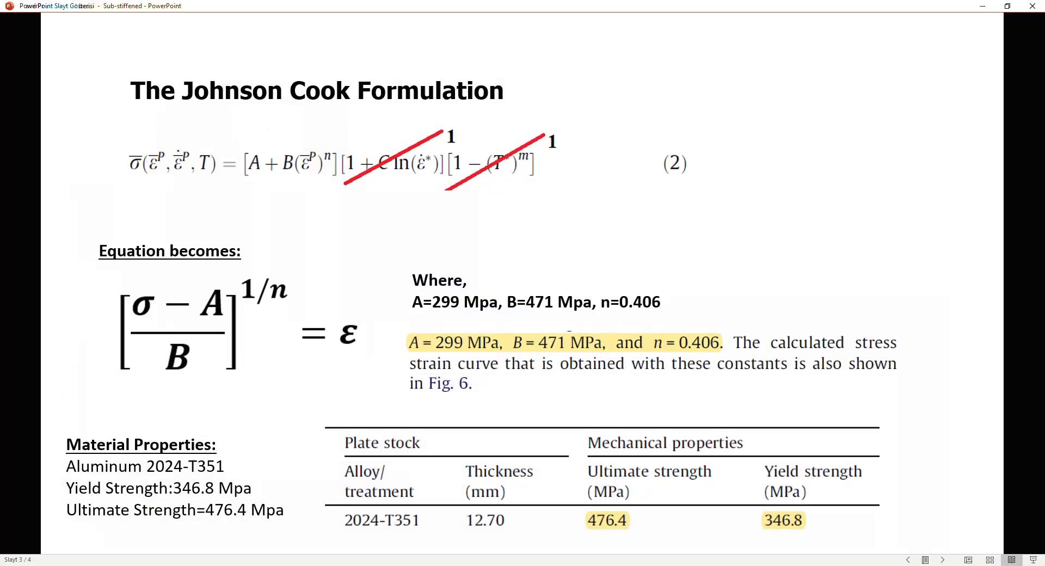
left_click(403, 563)
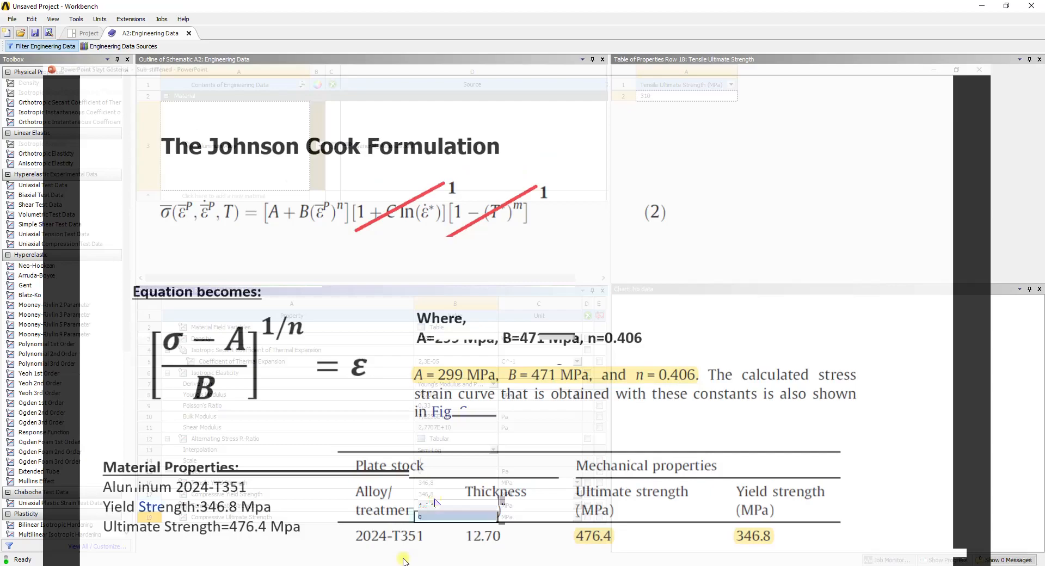
left_click(447, 514)
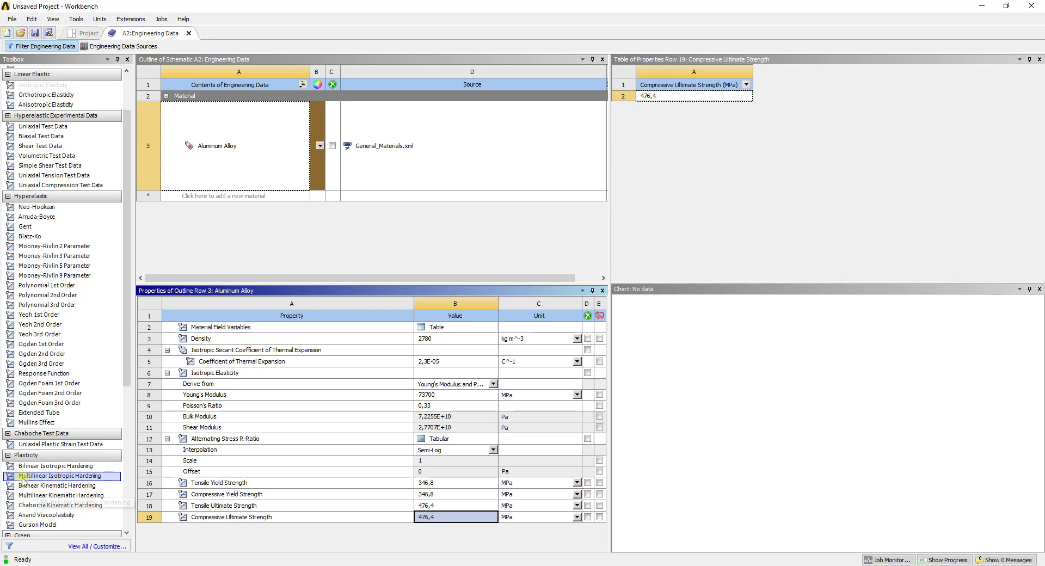
left_click_drag(21, 478, 221, 152)
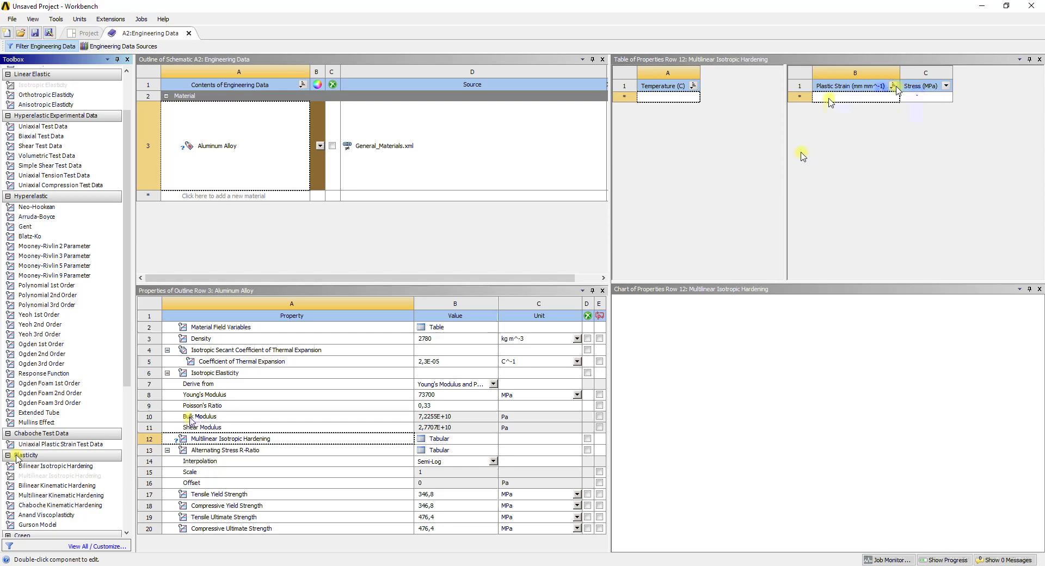
- Switch to the Aluminum 2024-T351 workbook in Excel and enter the headers Strain in F5 and Stress in G5
left_click(360, 525)
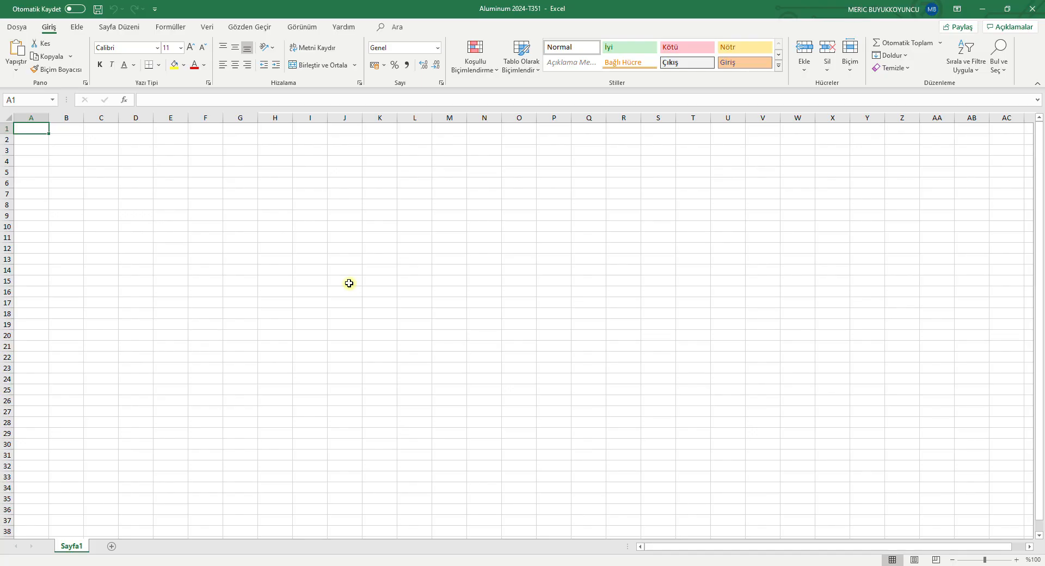
type("S s")
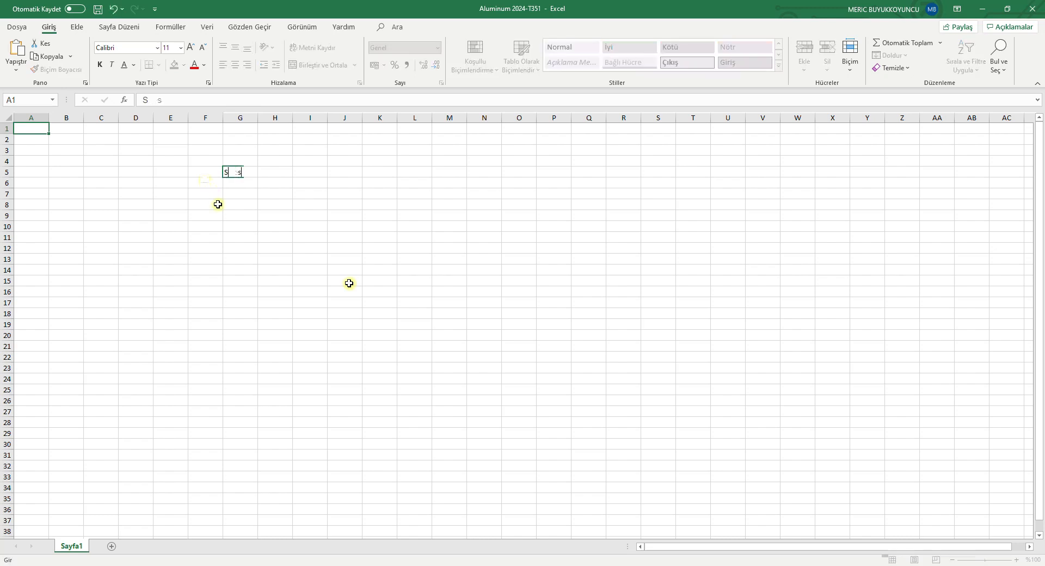
type("Strain")
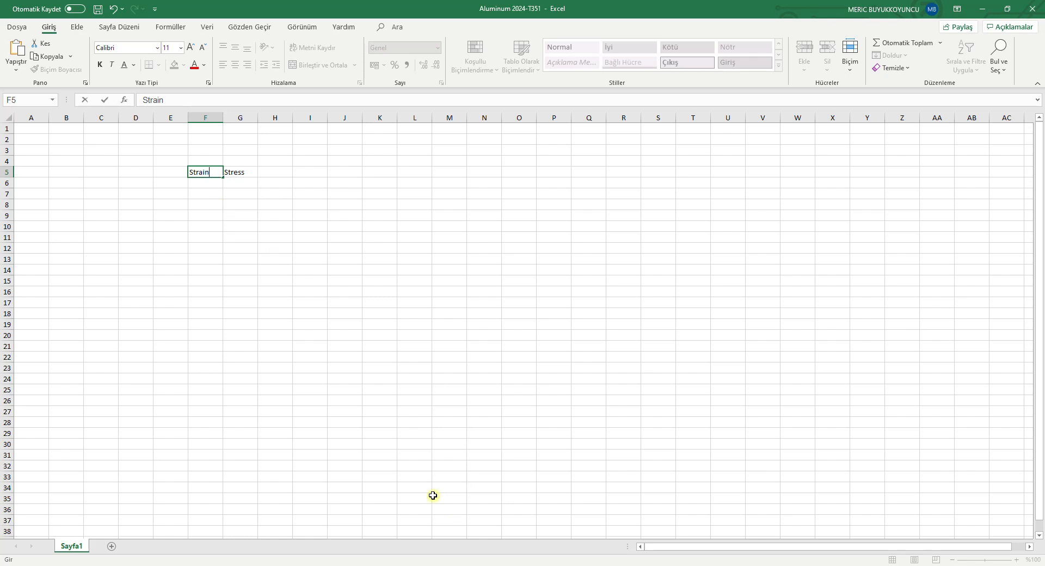
- Review the Johnson Cook equation on the slide and enter the first data row with strain 0 in F6 and stress 346,8 in G6
key("alt+Tab")
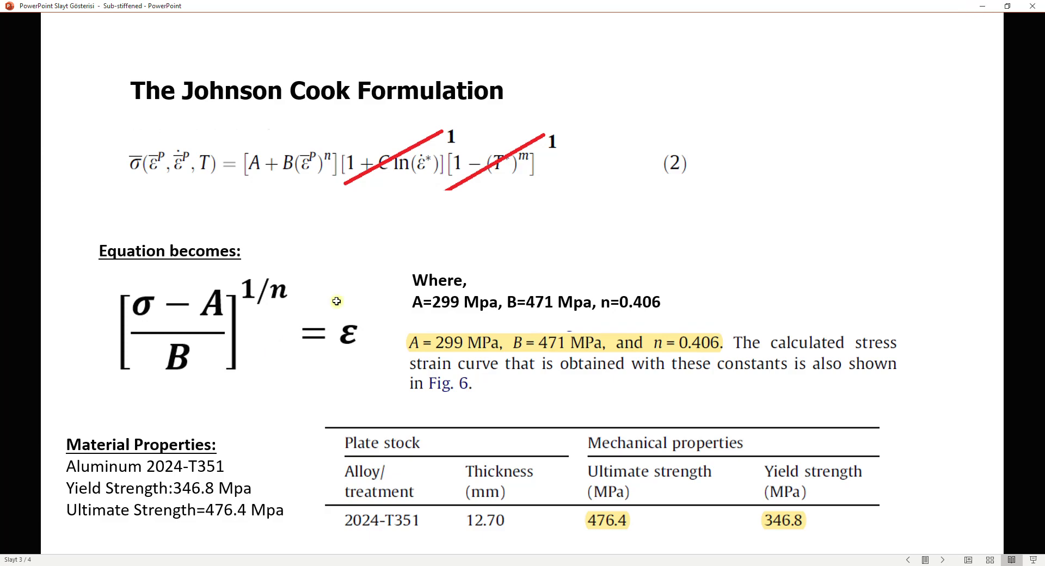
key("alt+Tab")
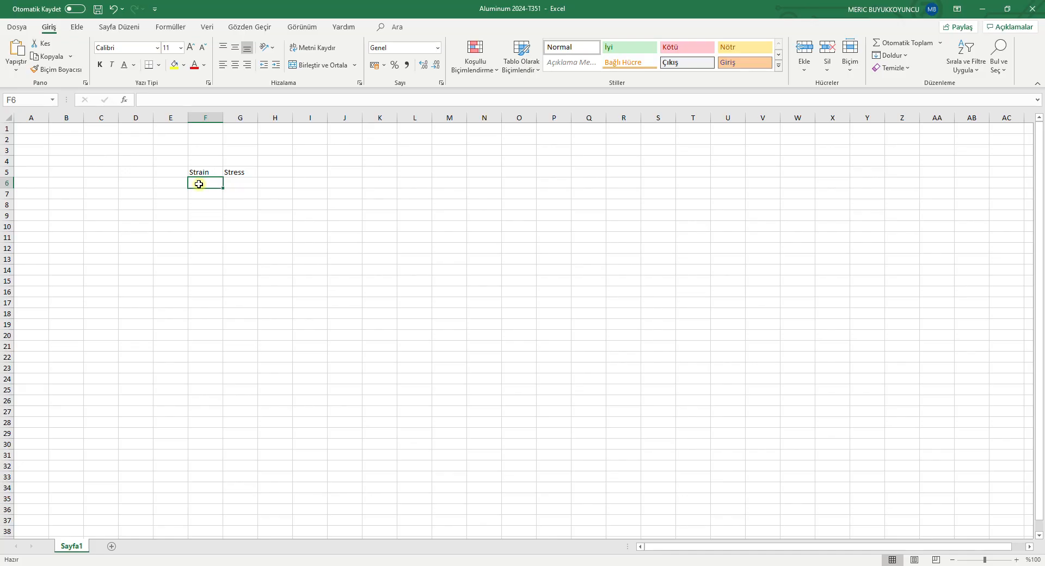
type("0")
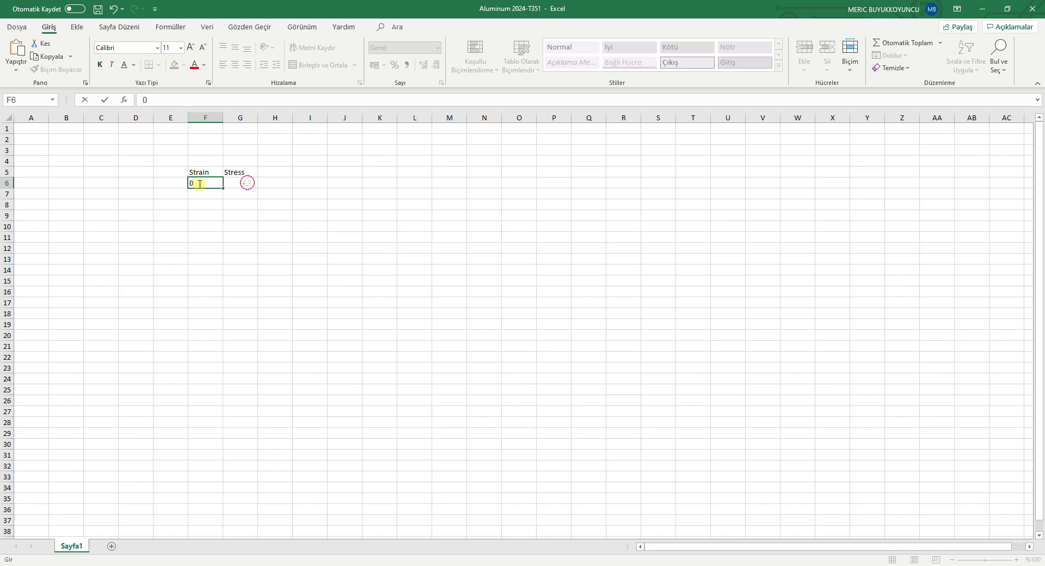
left_click(248, 183)
type("346.")
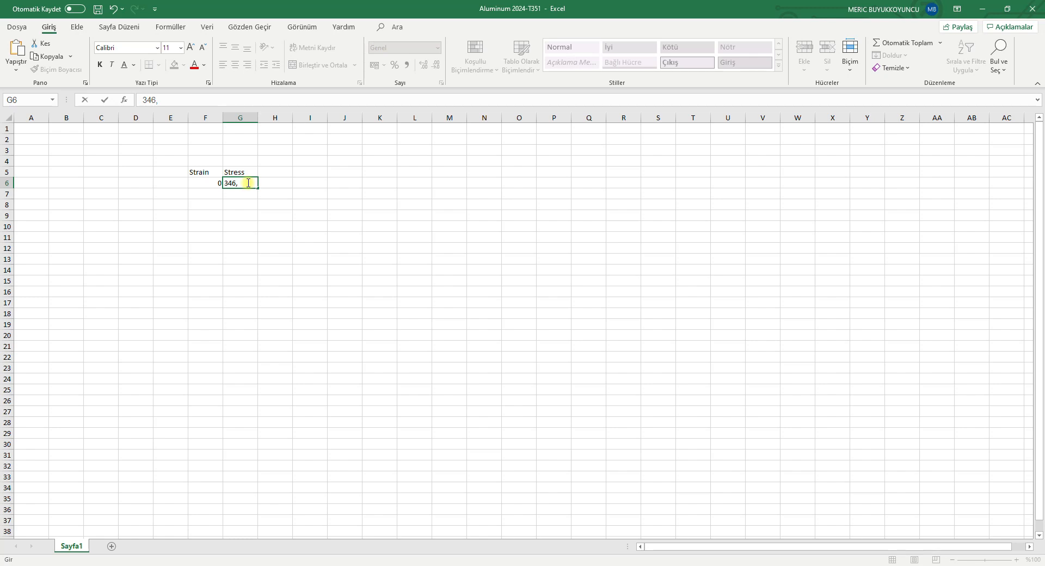
type("8")
key("Tab")
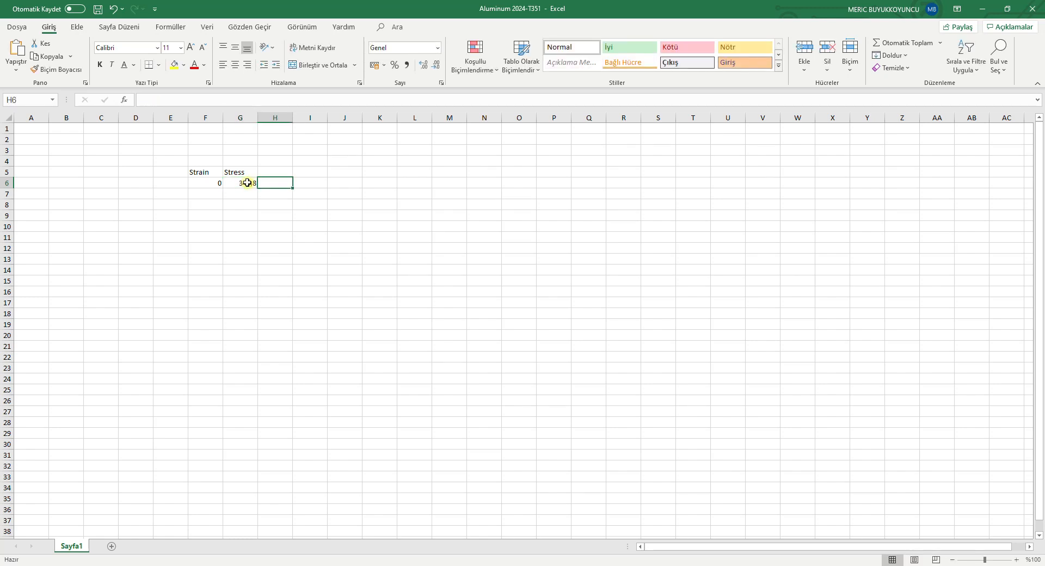
left_click(248, 183)
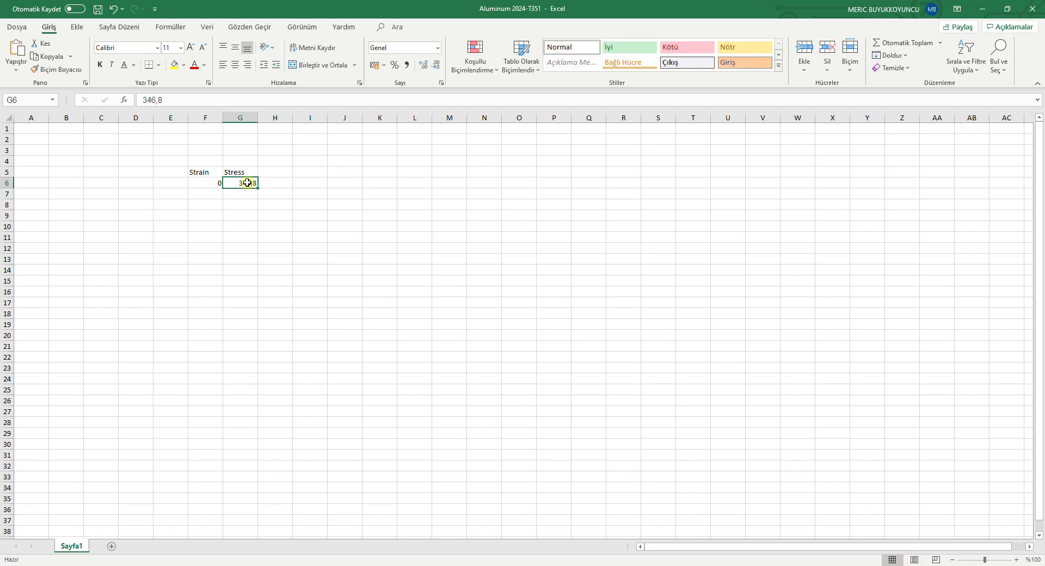
left_click(198, 186)
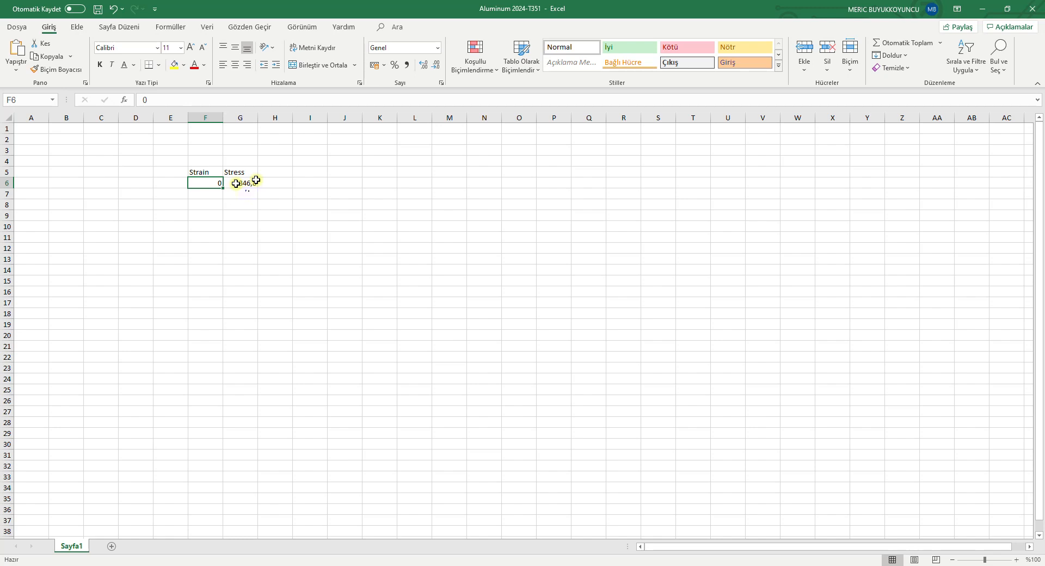
- Enter the Johnson Cook strain formula =((G7-299)/471)^(1/0,406) in cell F7
left_click(201, 191)
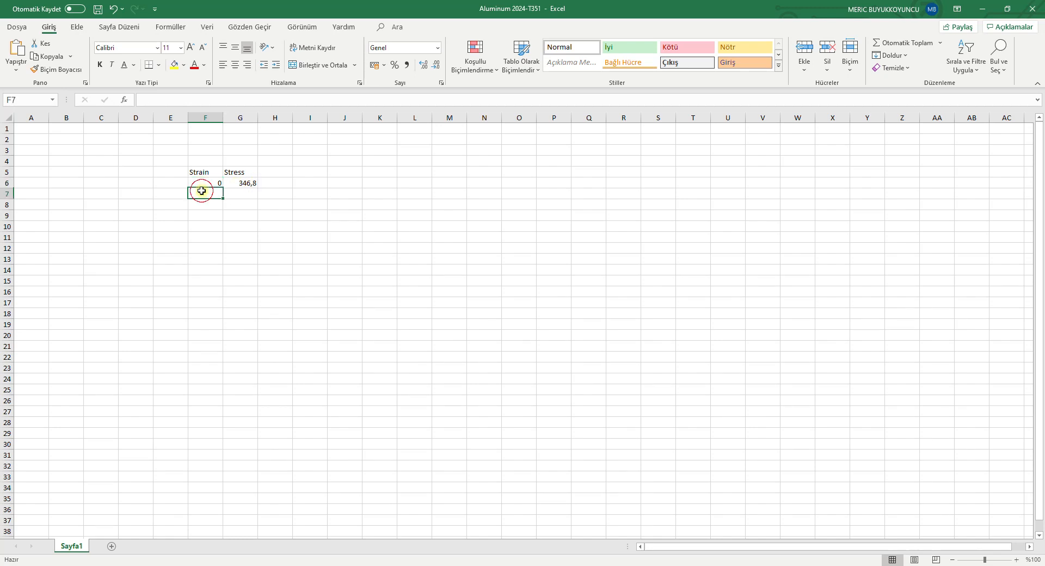
left_click(177, 103)
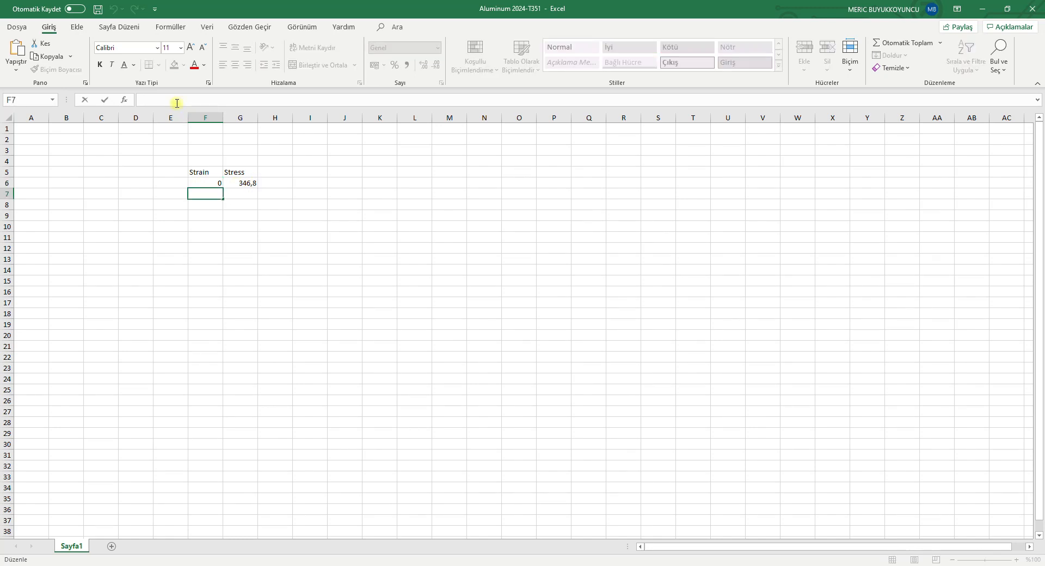
type("=")
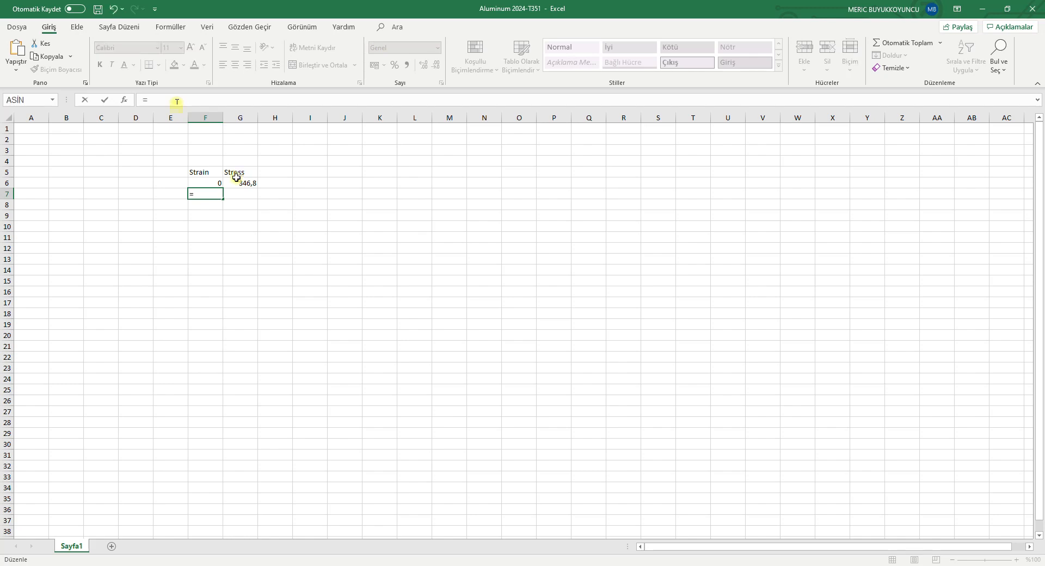
left_click(242, 194)
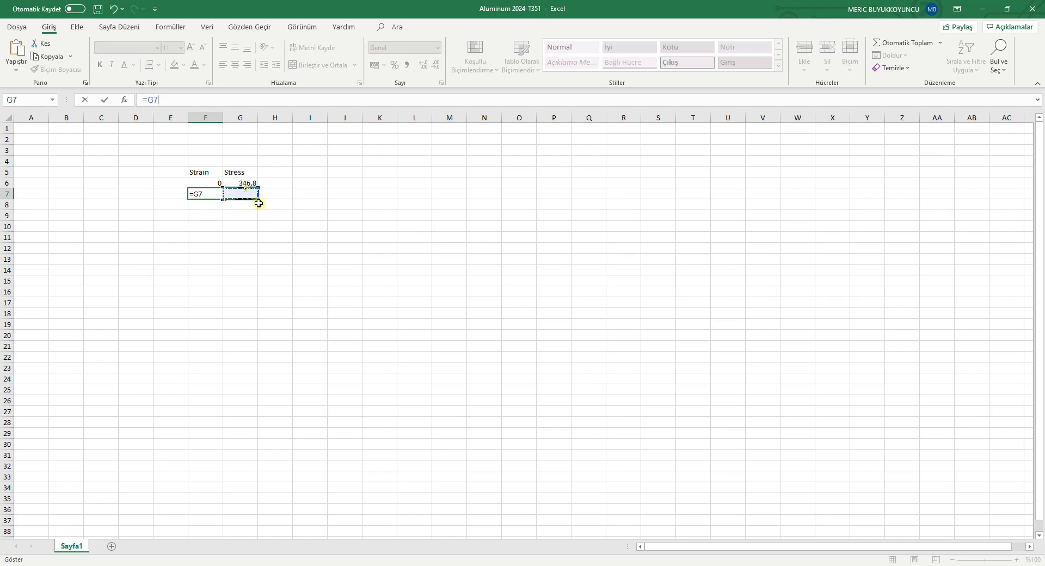
left_click(178, 102)
type("-")
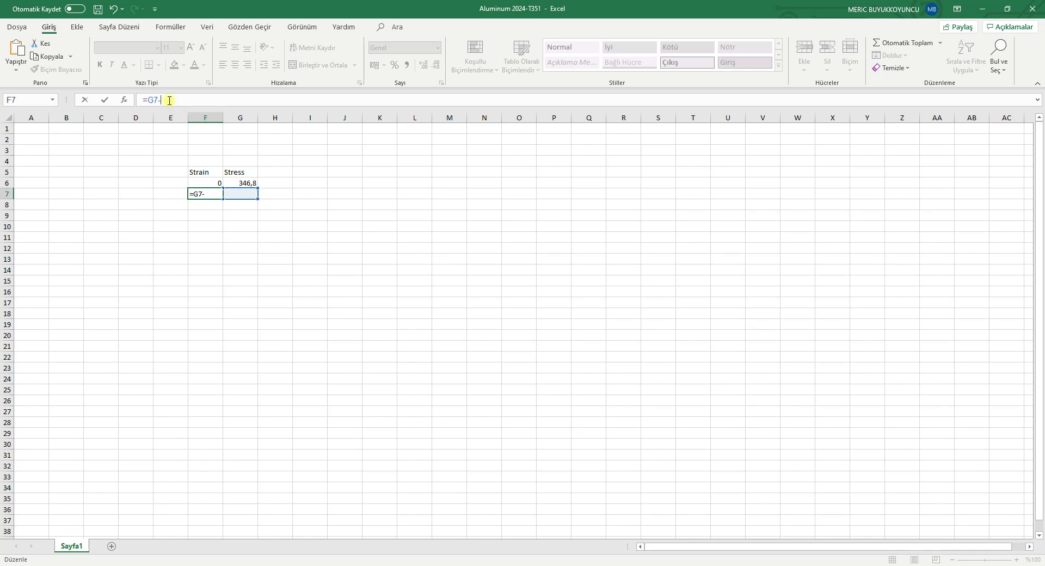
type("299)")
type("/471)")
left_click(146, 100)
type("(")
left_click(222, 100)
type("^^")
type("1/")
type("0")
type(",")
type("406")
type(")")
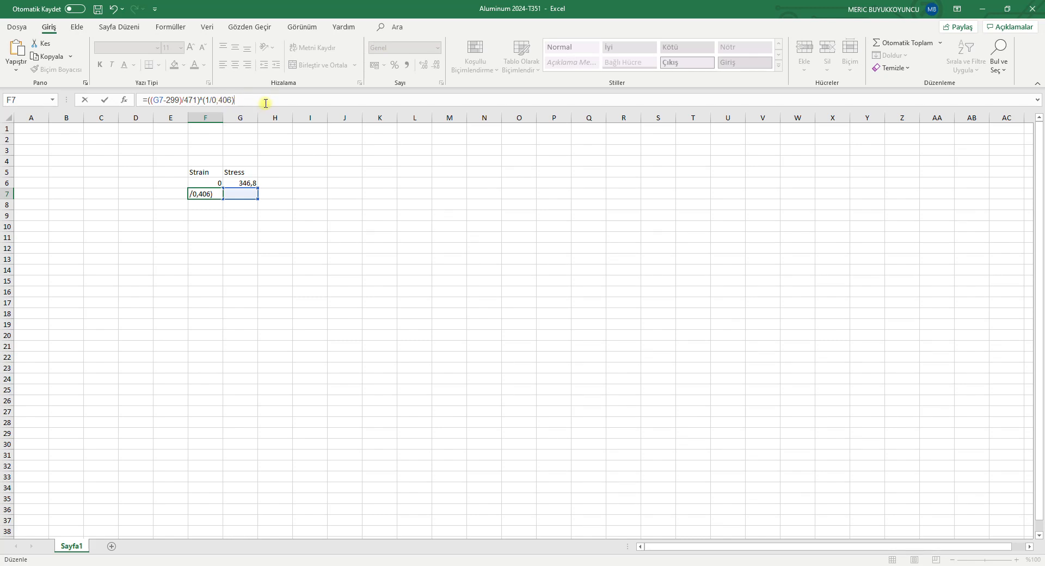
key("Return")
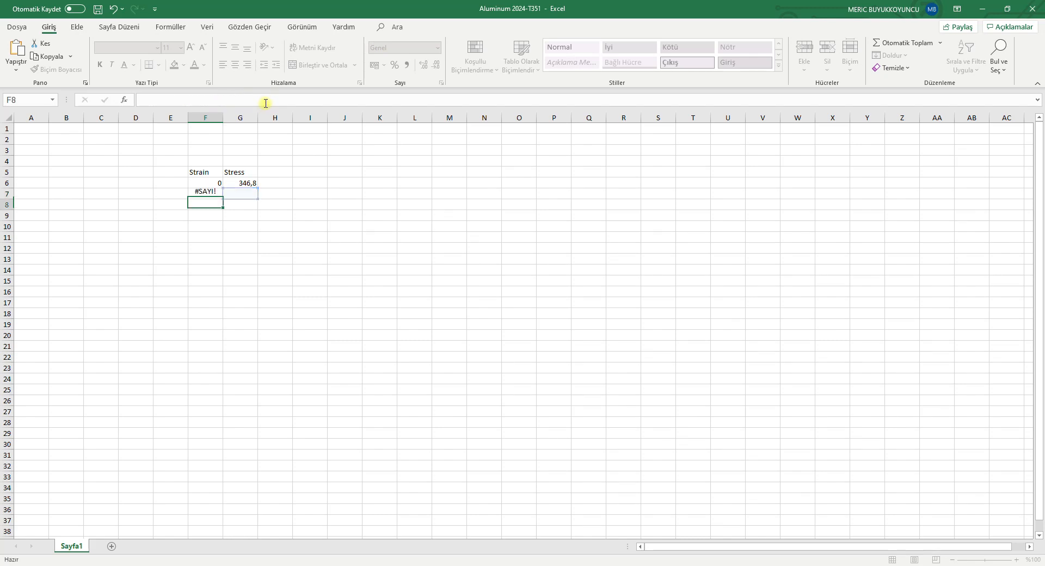
- Enter the second stress value 349,8 in cell G7
left_click(246, 192)
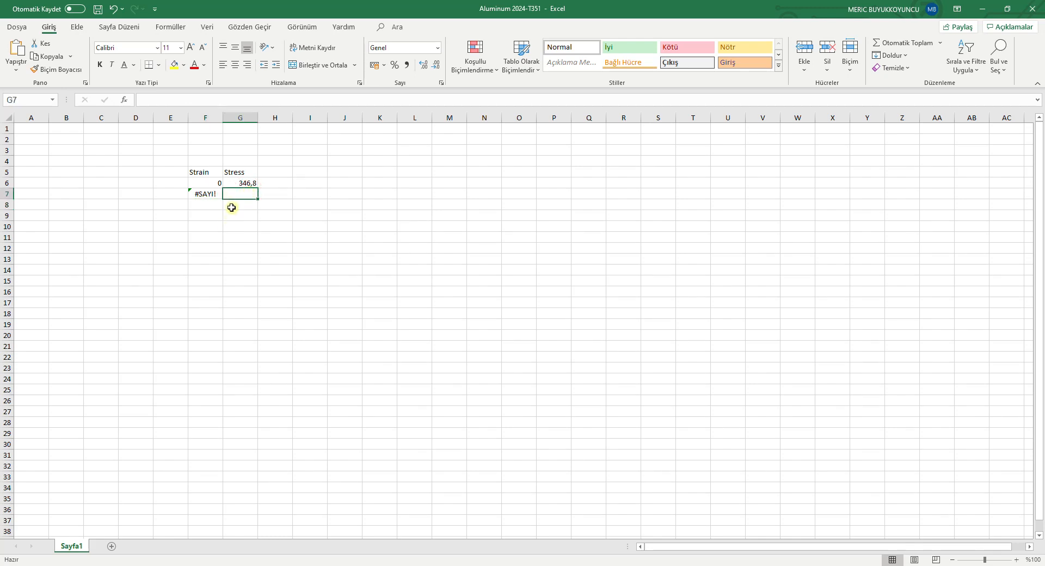
type("349")
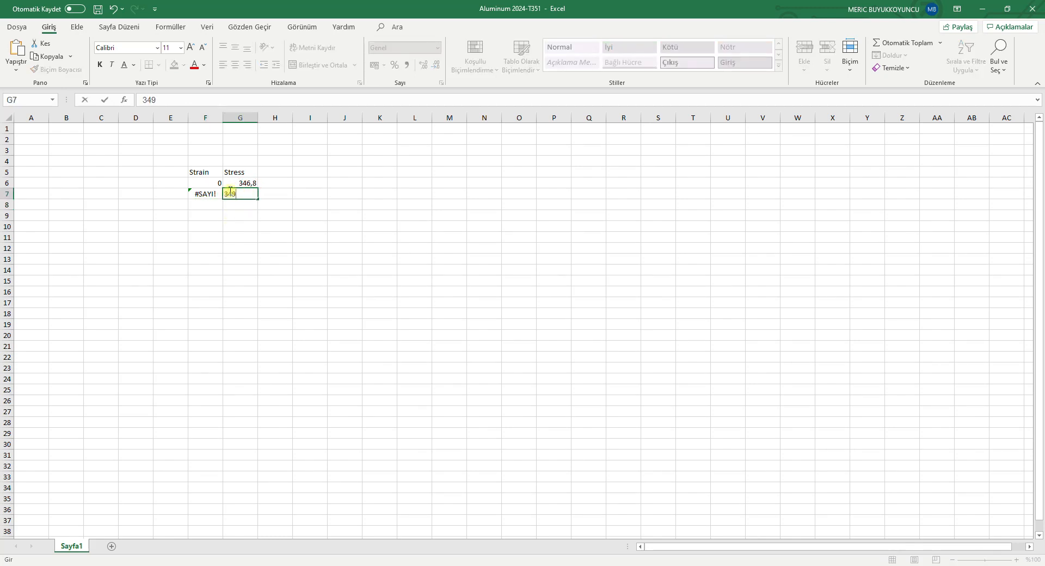
type(",8")
key("Return")
- Extend the stress series from G6:G7 down to 475,8 in G49 and enter 476,4 in G50
left_click(234, 181)
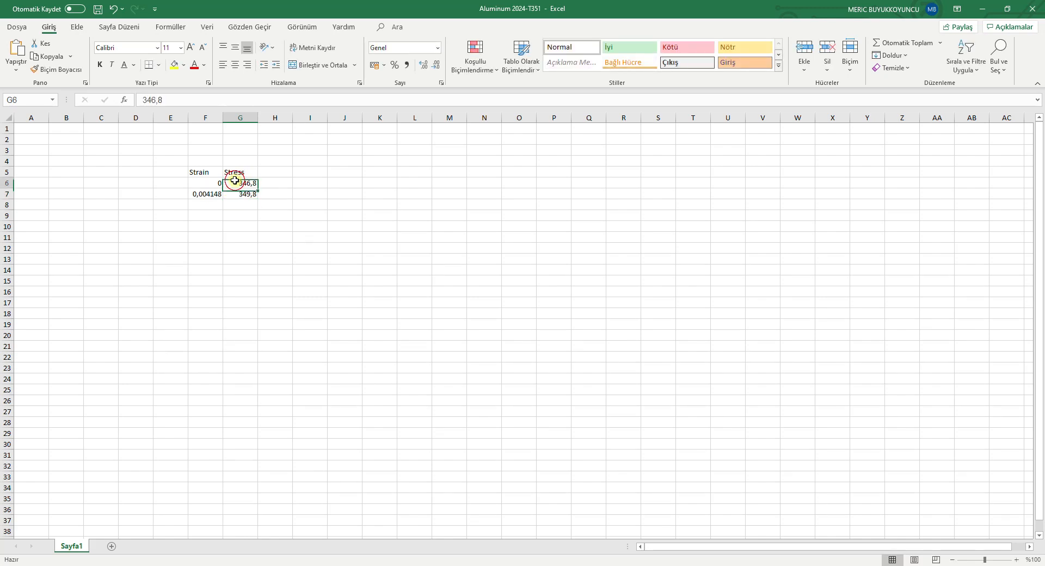
left_click_drag(235, 180, 257, 276)
left_click(248, 281)
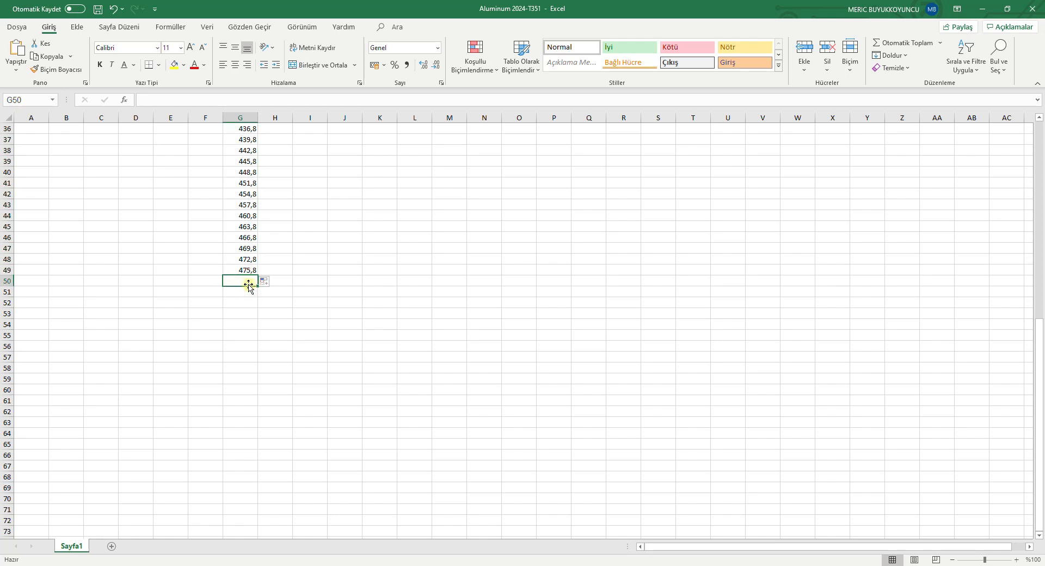
type("476")
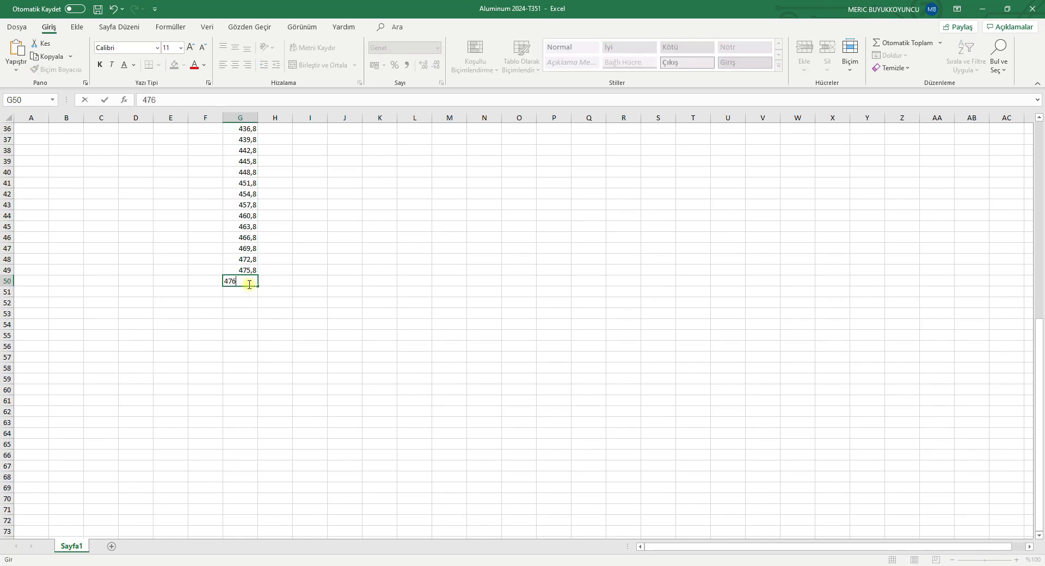
type(",4")
key("Return")
- Fill the strain formula from F7 down to F50
scroll(208, 289, "up", 12)
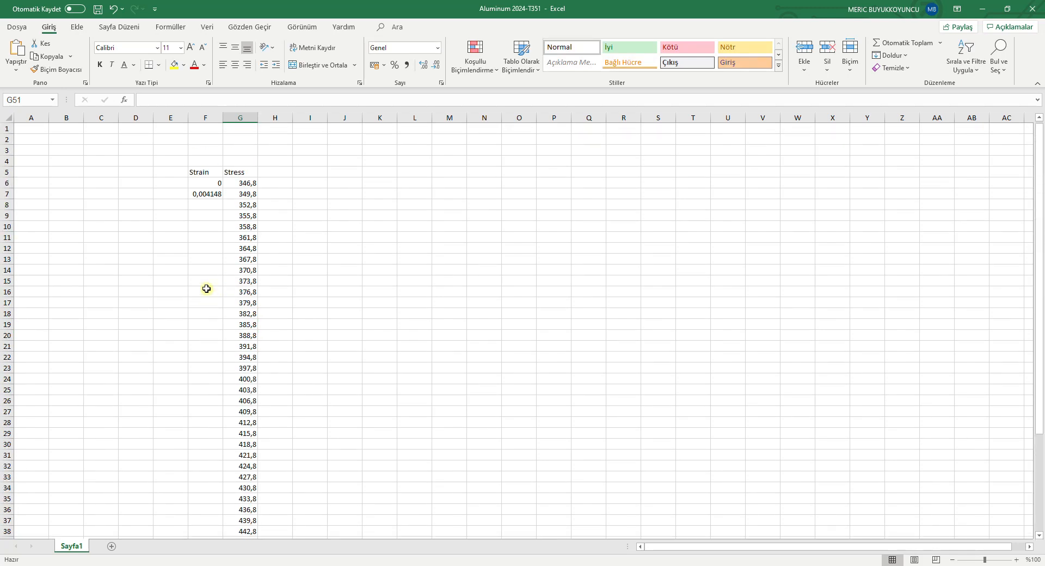
left_click(211, 191)
left_click_drag(223, 199, 211, 521)
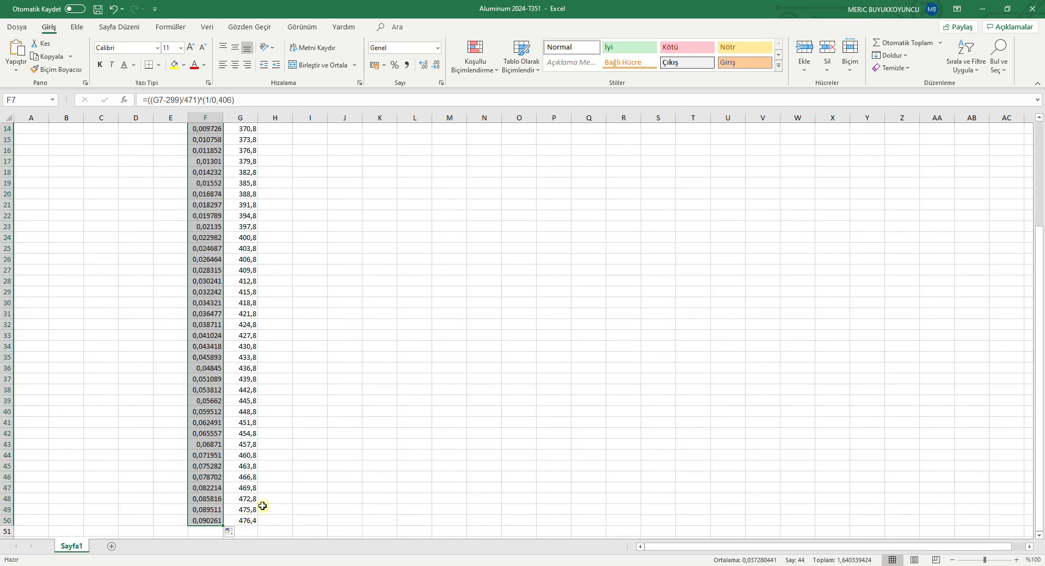
- Copy the strain-stress data in F6:G50, switch to Workbench, paste it into the Multilinear Isotropic Hardening table and review the rows
scroll(231, 360, "up", 5)
left_click_drag(205, 186, 275, 531)
left_click_drag(234, 477, 247, 519)
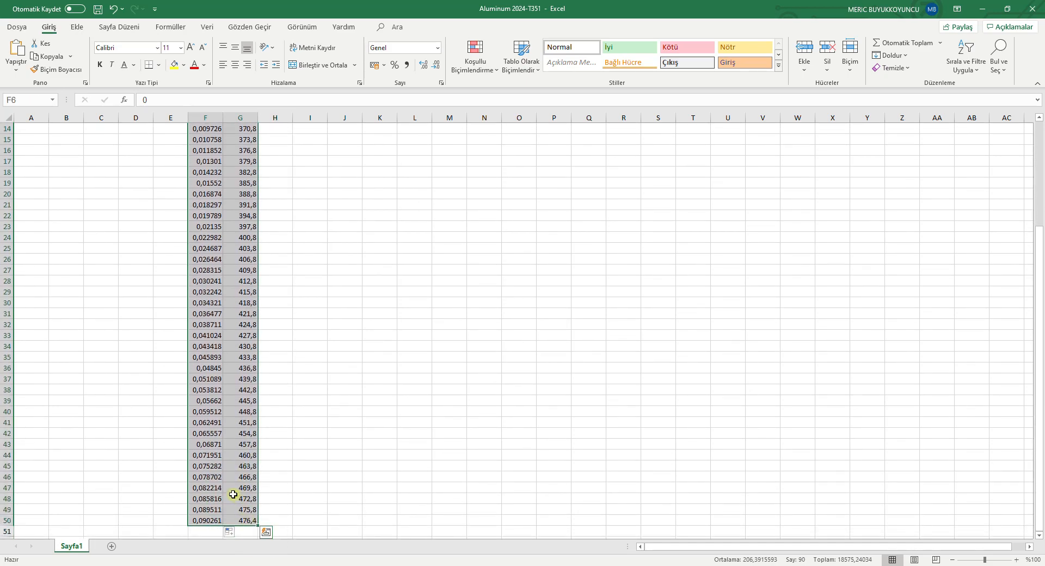
key("ctrl+c")
key("alt+Tab")
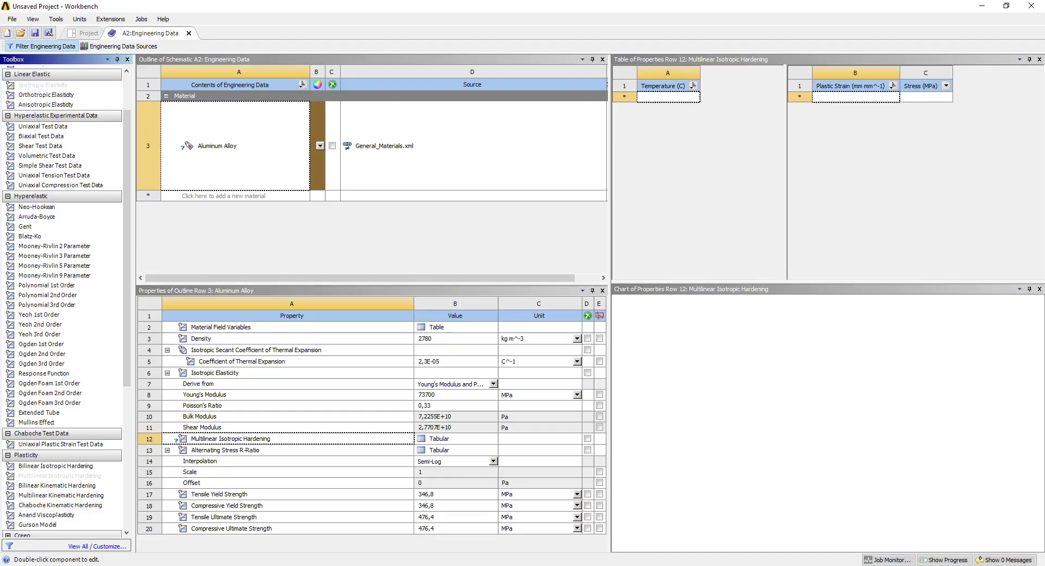
left_click(862, 97)
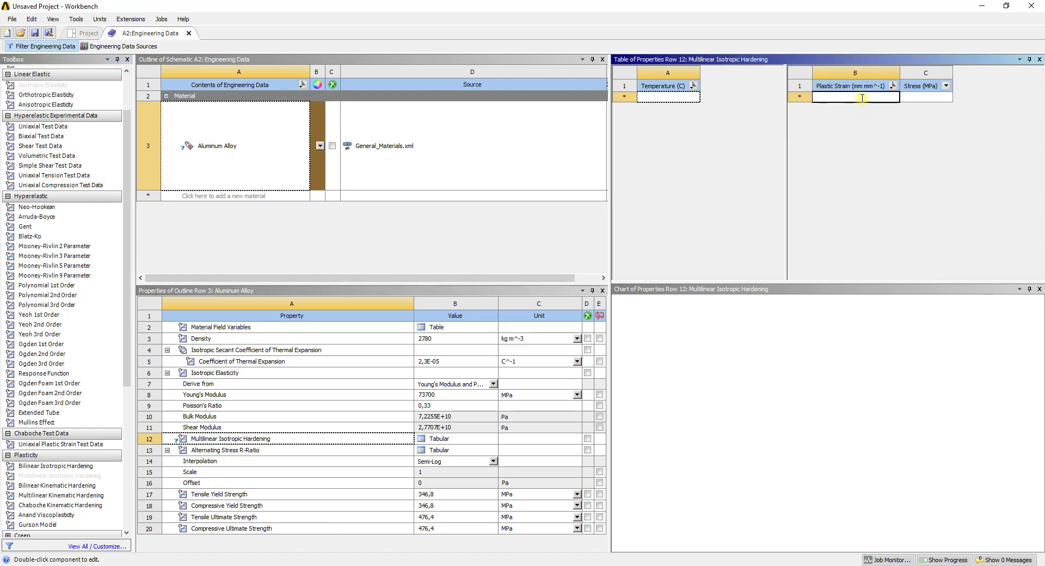
key("ctrl+v")
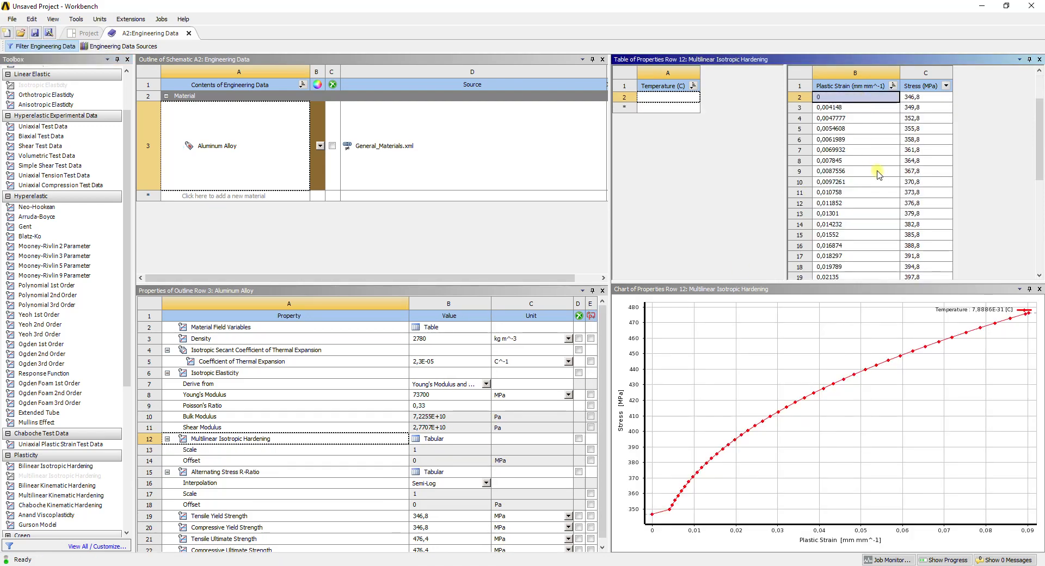
scroll(877, 173, "down", 9)
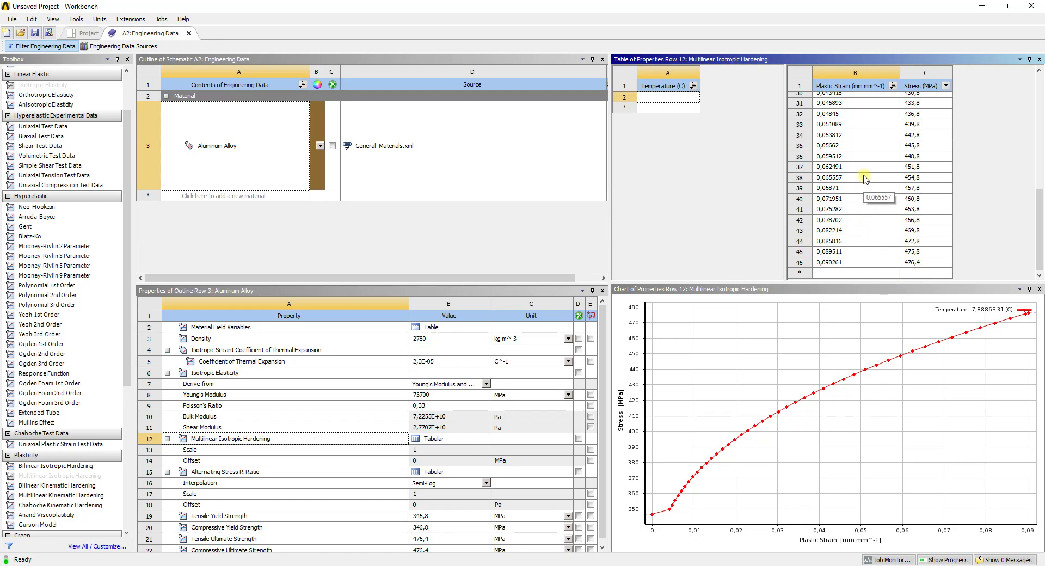
scroll(865, 179, "up", 9)
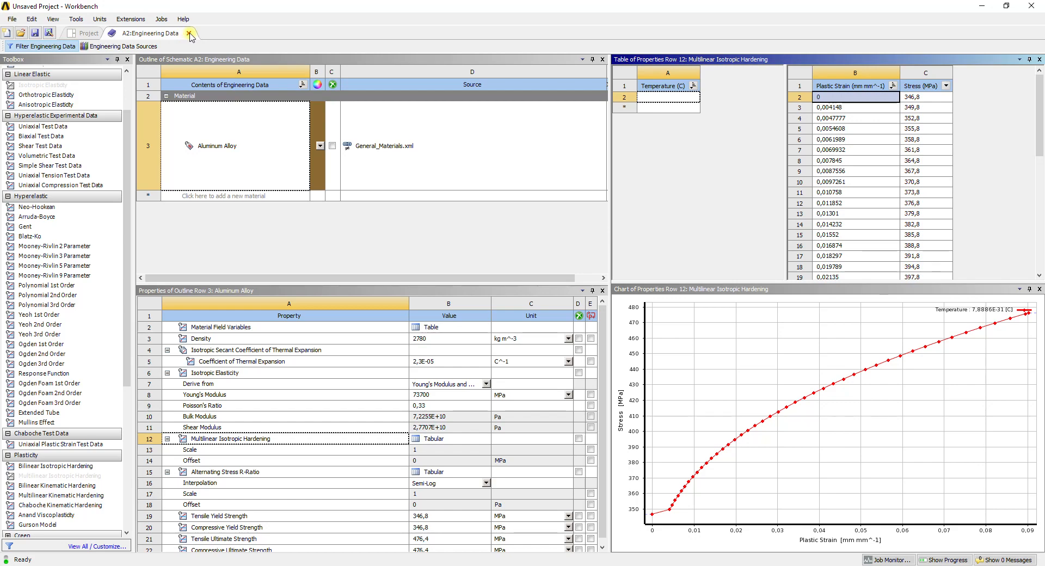
- Close Engineering Data and create a new DesignModeler geometry for the Static Structural system
left_click(189, 33)
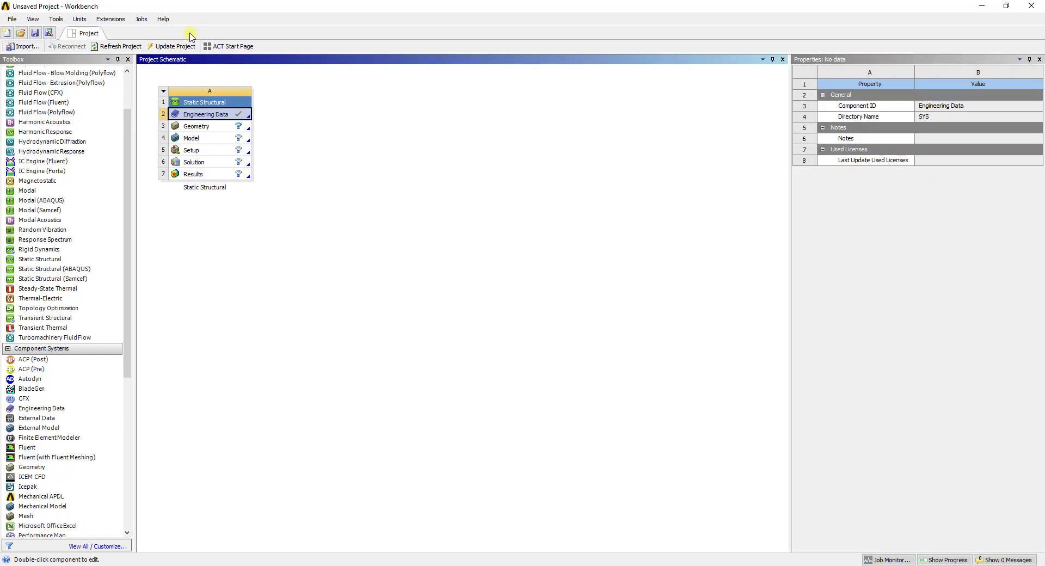
left_click(212, 127)
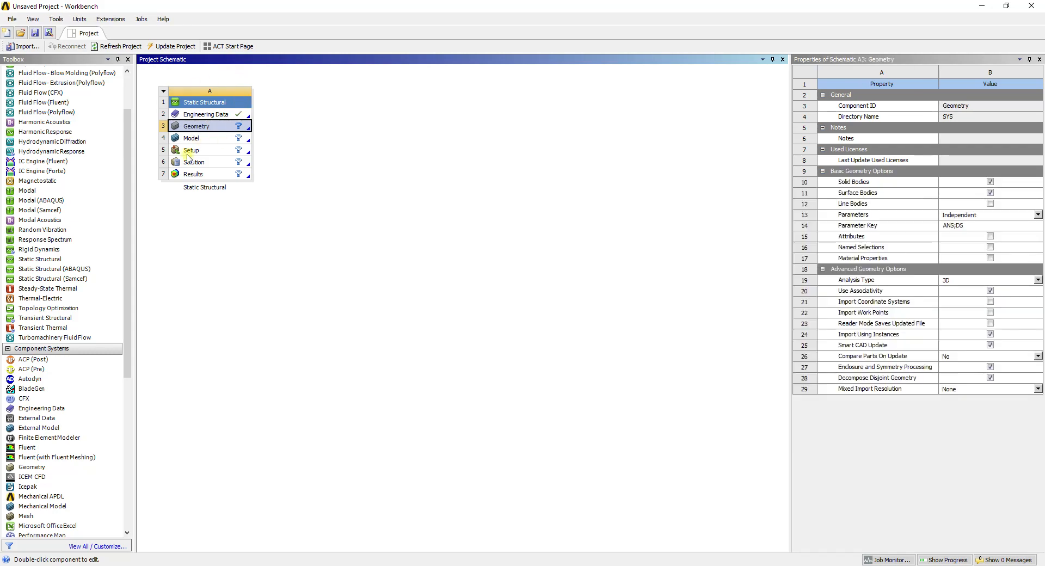
right_click(235, 120)
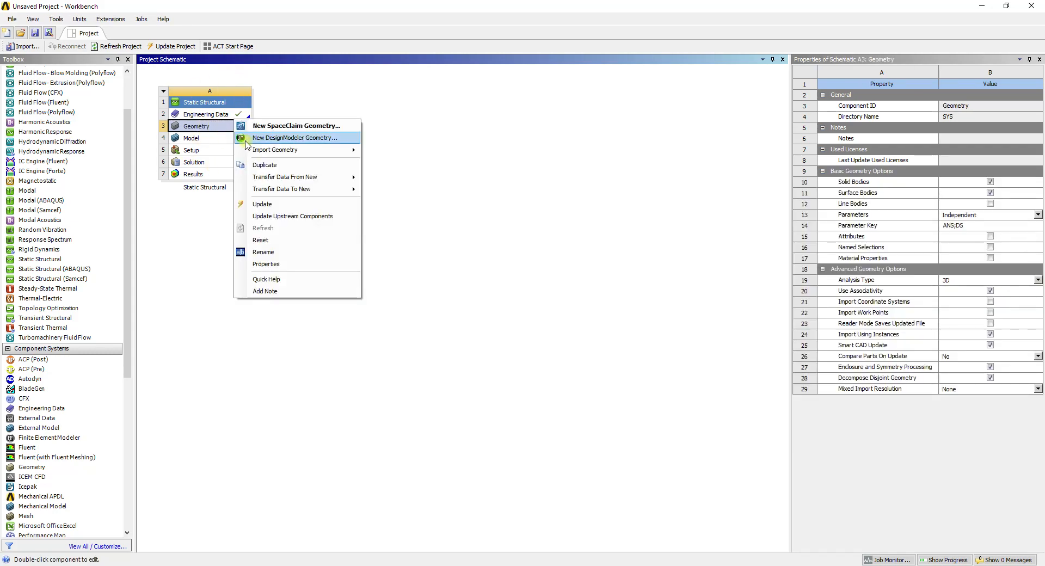
left_click(254, 144)
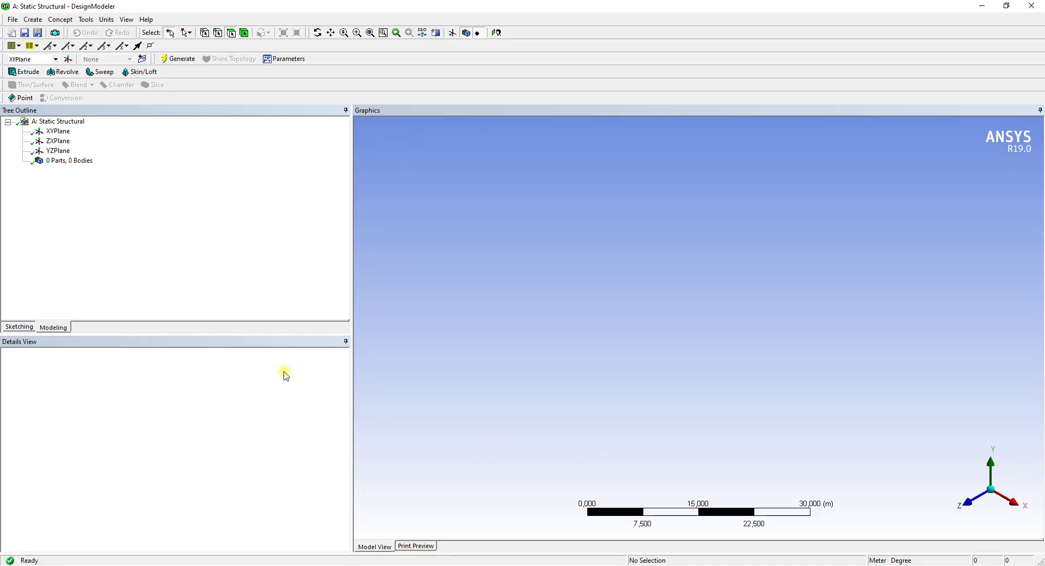
- Create a new sketch on XYPlane, view it face-on and switch to sketching mode
left_click(68, 132)
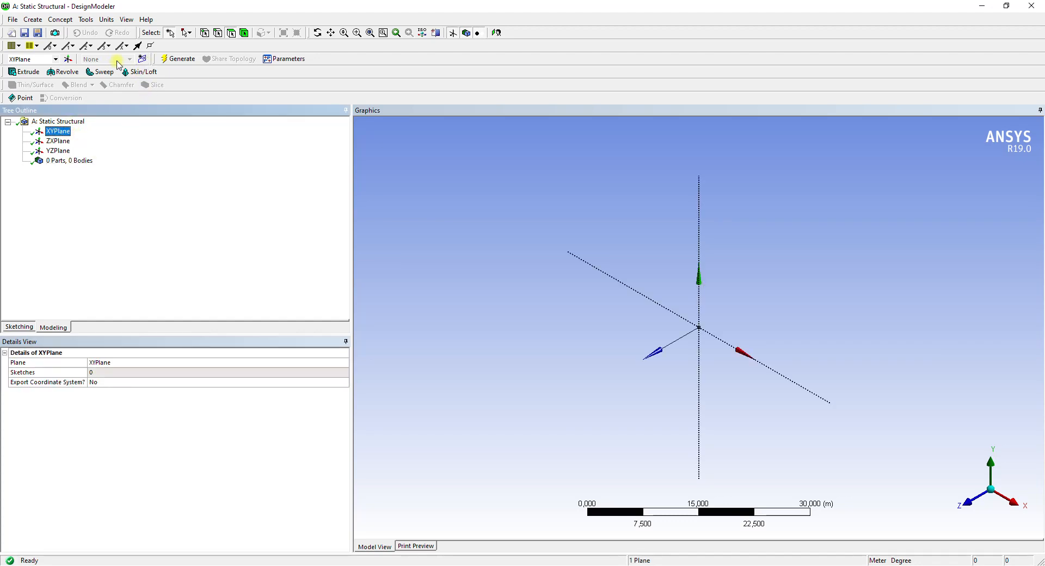
left_click(143, 60)
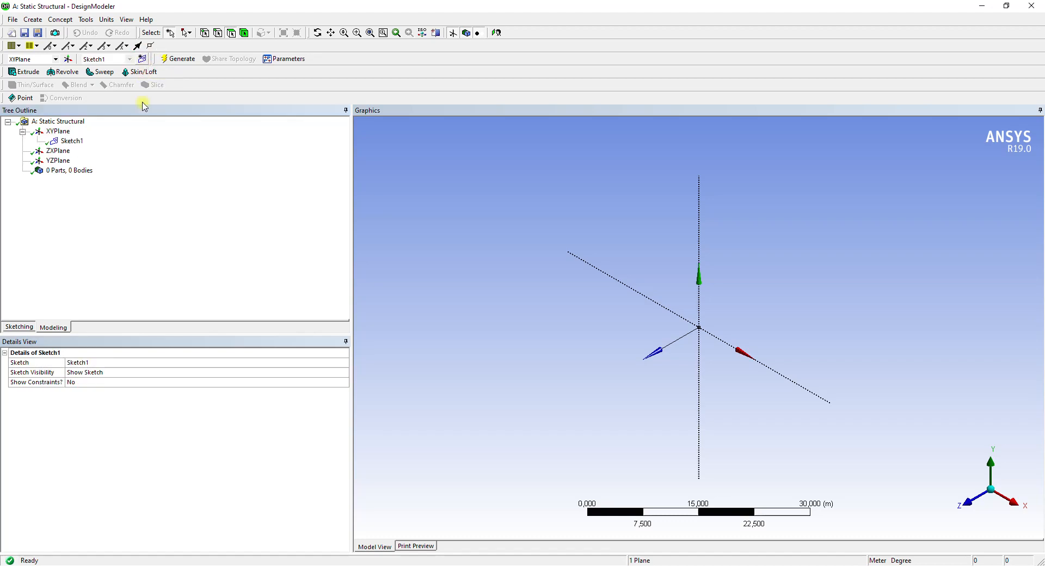
right_click(71, 141)
left_click(96, 173)
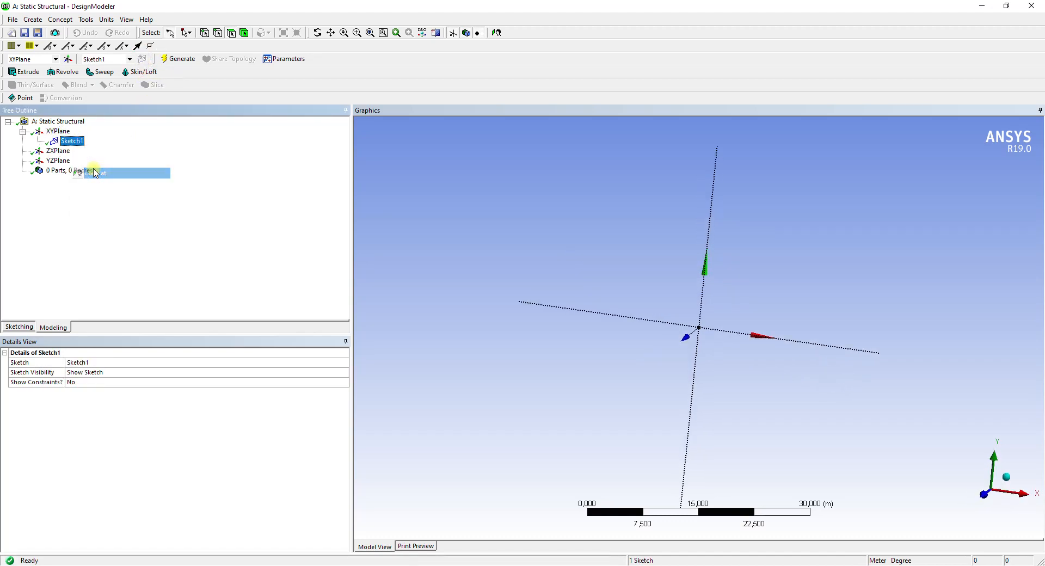
left_click(19, 327)
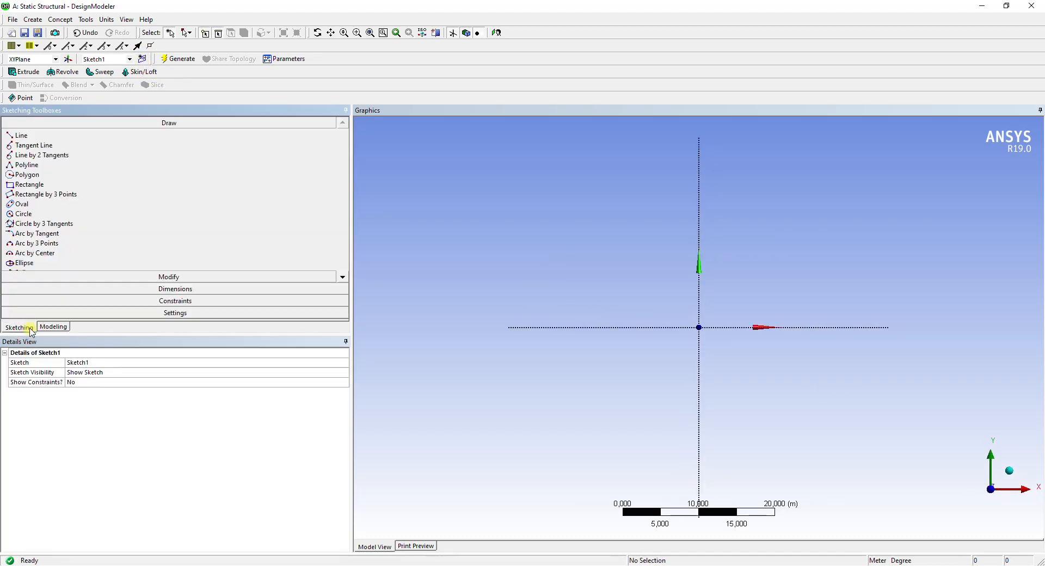
- Draw a rectangle about 14 m wide and 21 m high from the origin toward negative X and positive Y
left_click(30, 185)
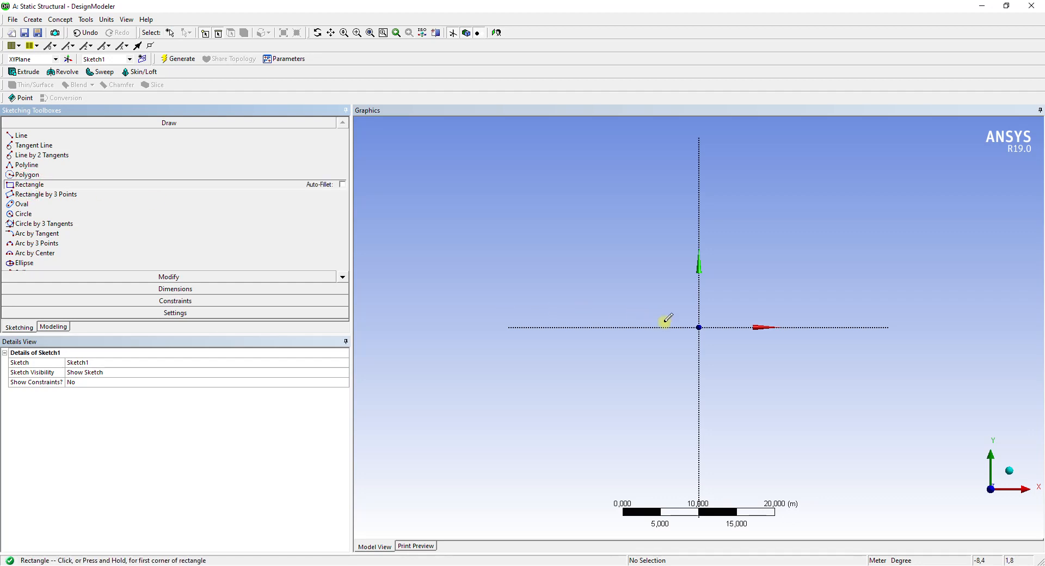
left_click(699, 325)
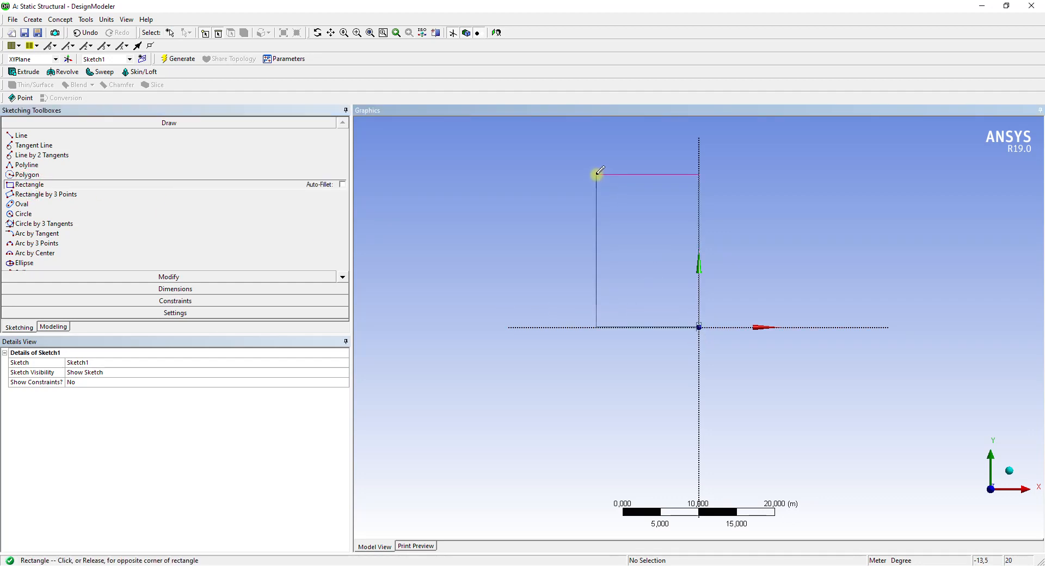
left_click(591, 164)
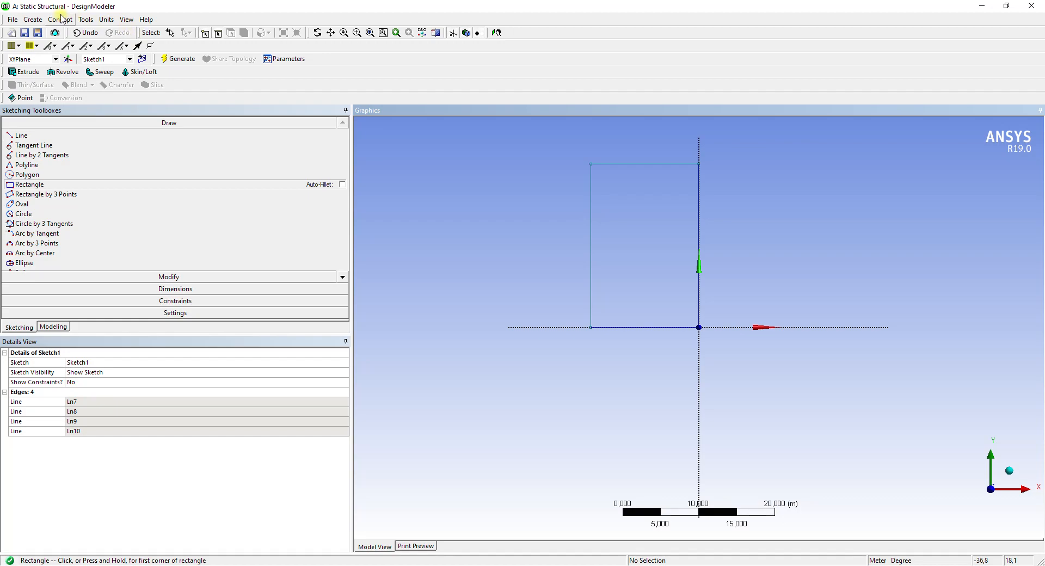
- Set the length unit to millimetres and activate the General dimension tool for the sketch
left_click(107, 19)
left_click(133, 55)
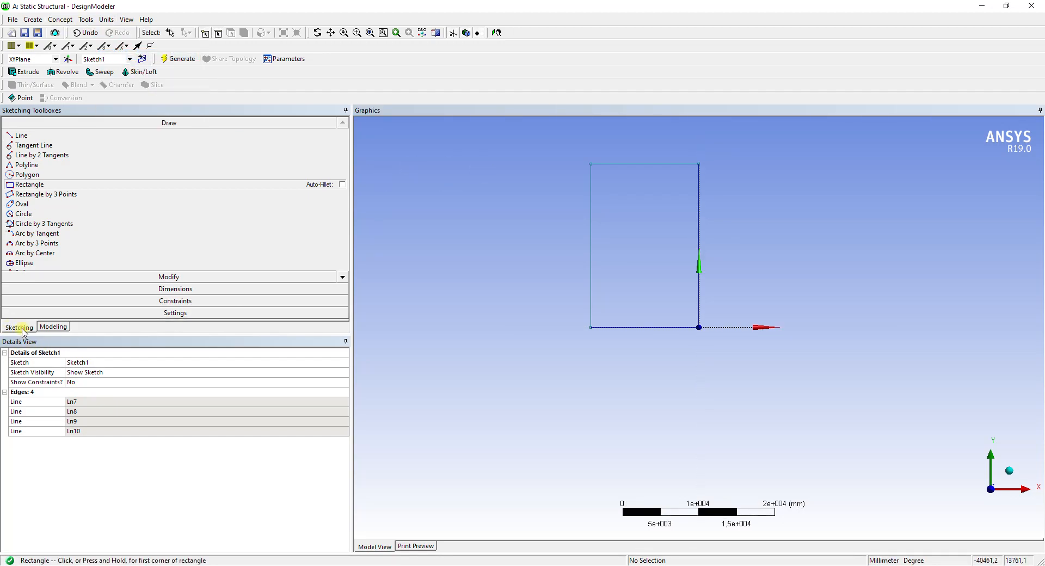
left_click(175, 289)
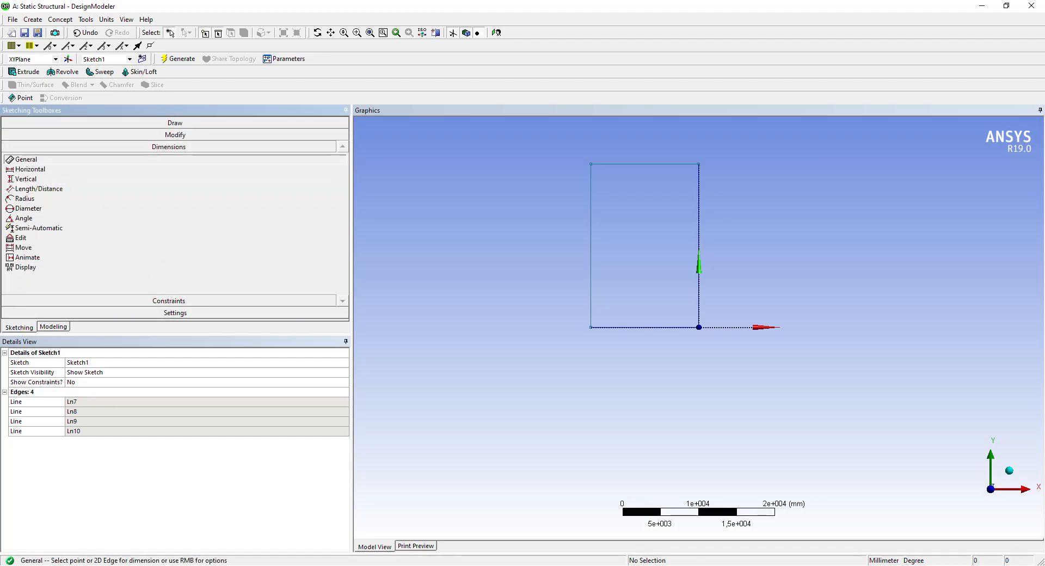
left_click(902, 565)
right_click(902, 555)
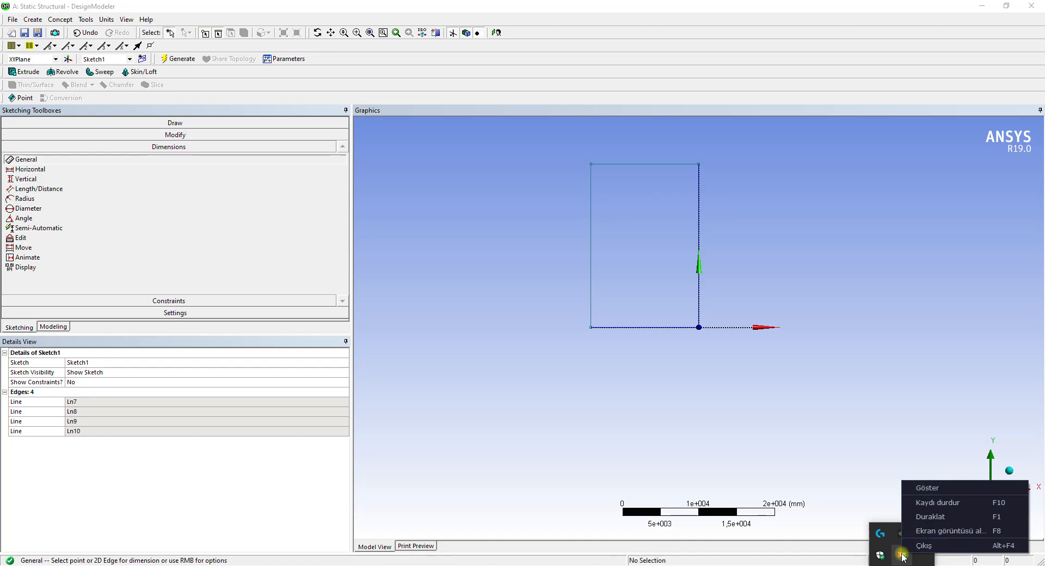
left_click(921, 519)
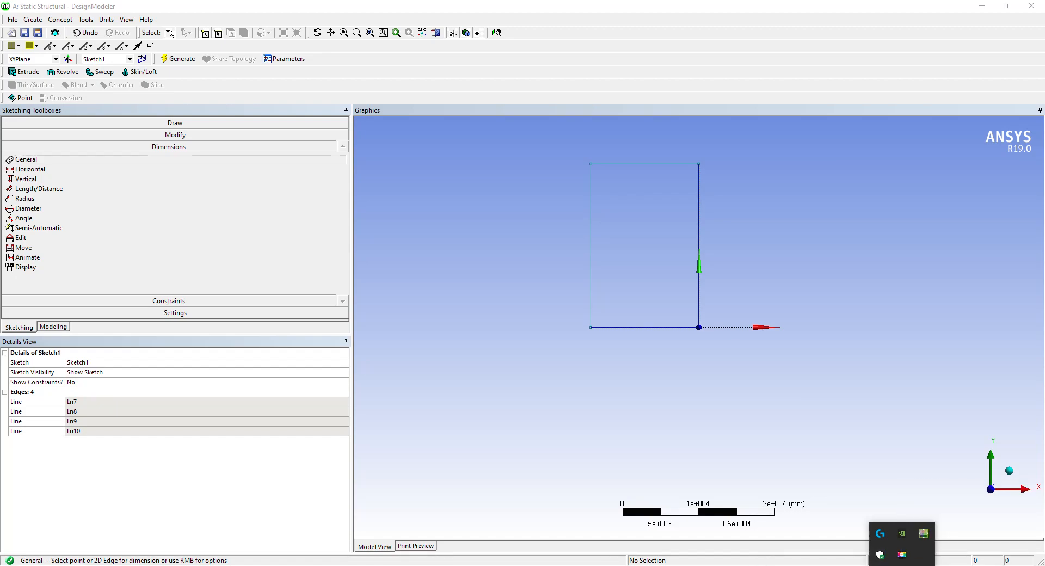
- Dimension the rectangle's width and height with Length/Distance between its opposite edges
left_click(61, 189)
left_click(590, 233)
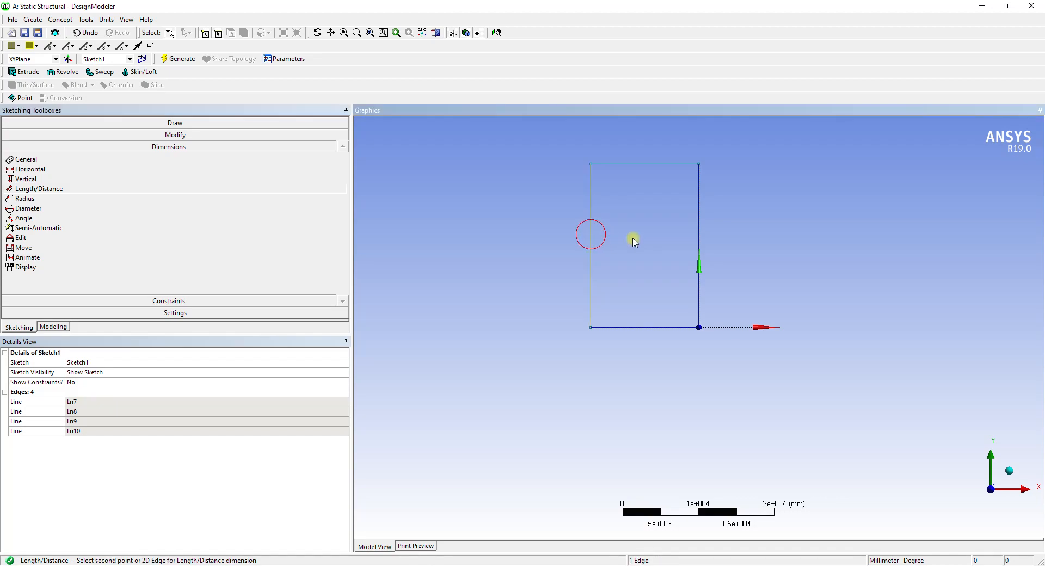
left_click(698, 237)
left_click(619, 142)
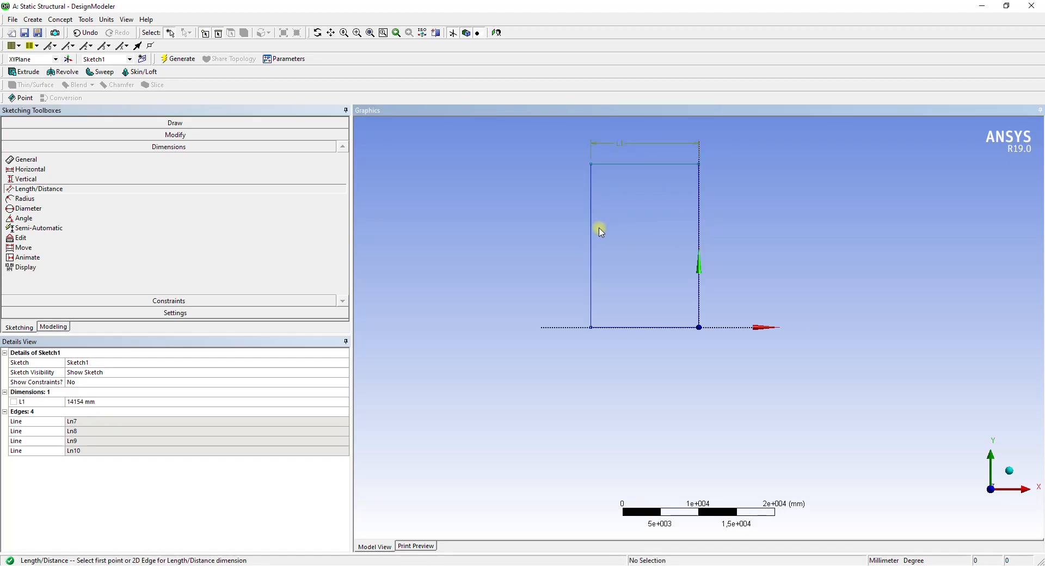
left_click(625, 164)
left_click(601, 326)
left_click(537, 289)
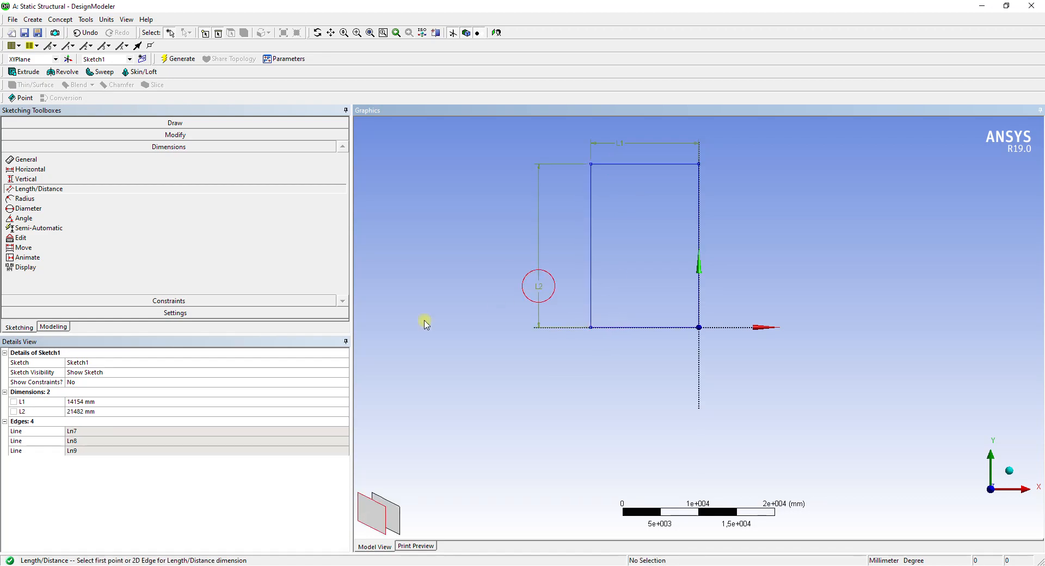
- Set the rectangle's height to 590 mm and width to 440 mm, and check the specimen geometry drawing in the PowerPoint slides
left_click(118, 411)
type("590")
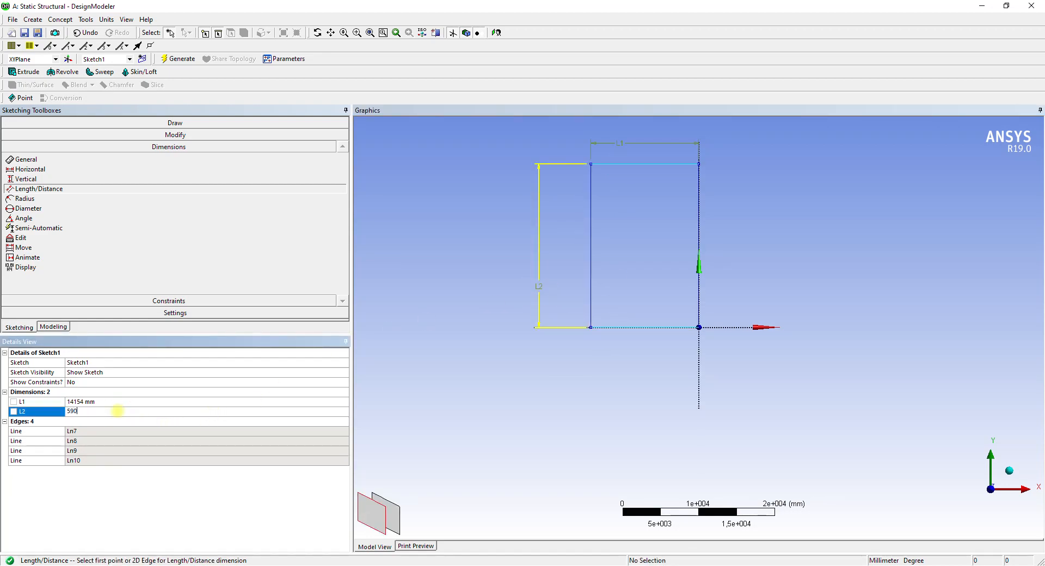
key("Return")
left_click(107, 401)
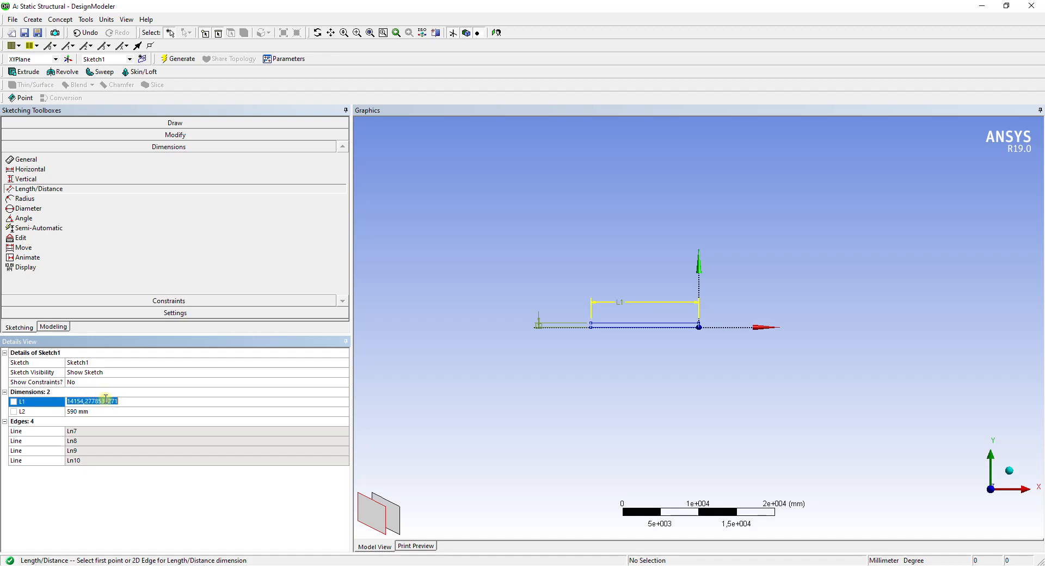
type("440")
key("Return")
scroll(641, 330, "up", 10)
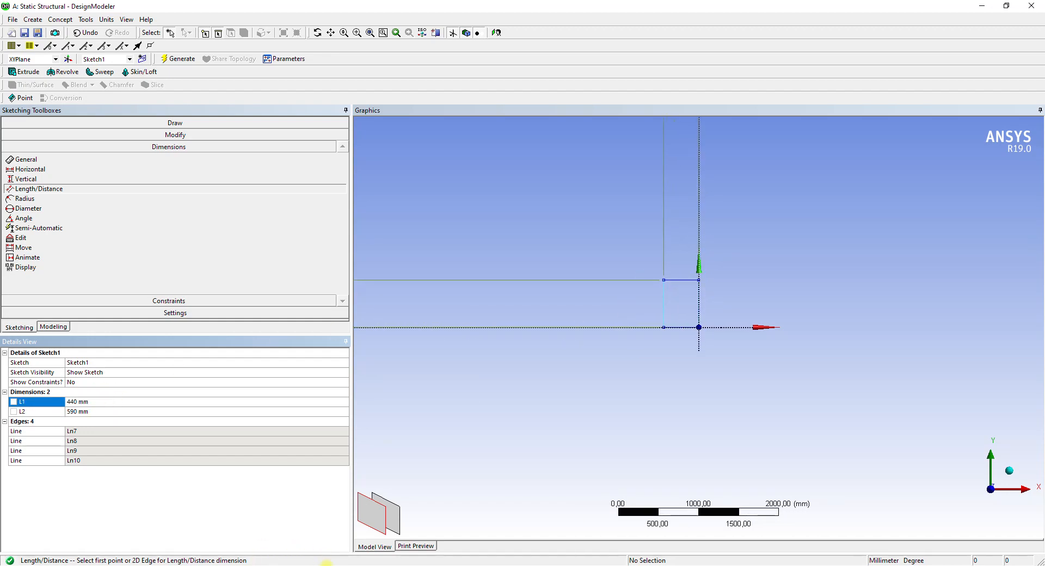
left_click(359, 565)
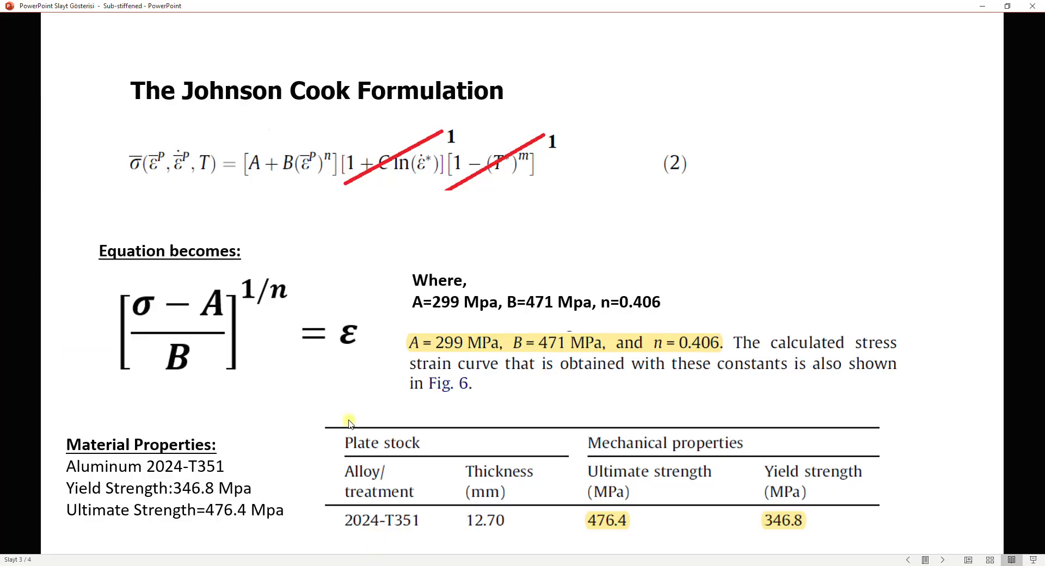
scroll(349, 422, "up", 1)
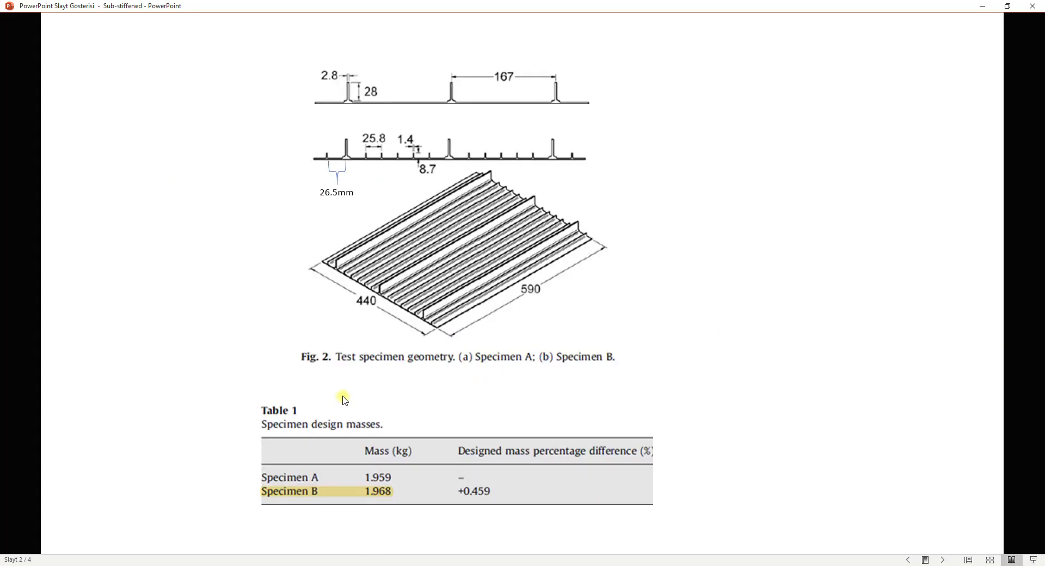
left_click(979, 7)
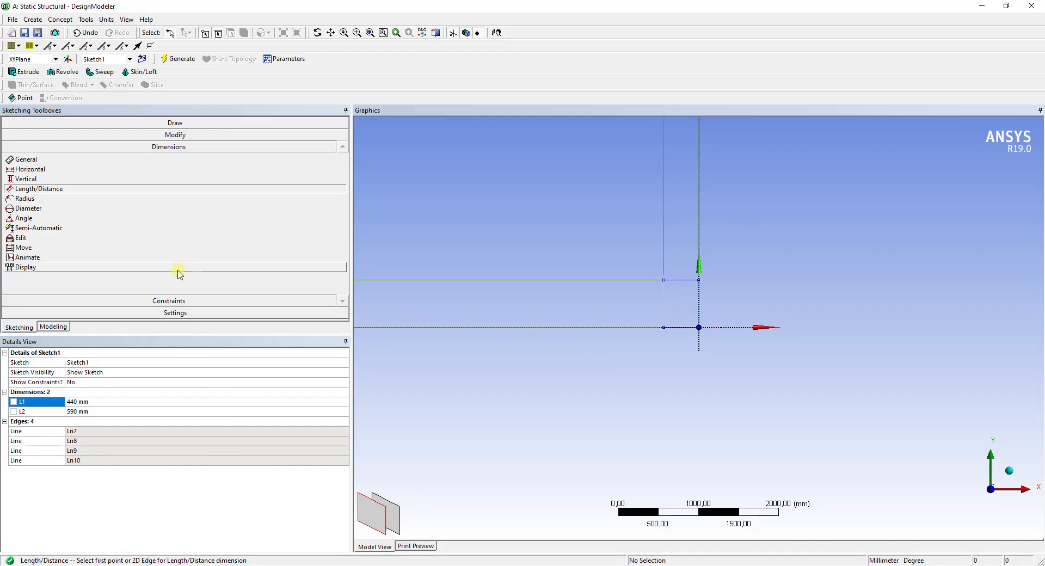
- Generate a surface from Sketch1 with Add Material and a thickness of 1,895 mm
left_click(30, 329)
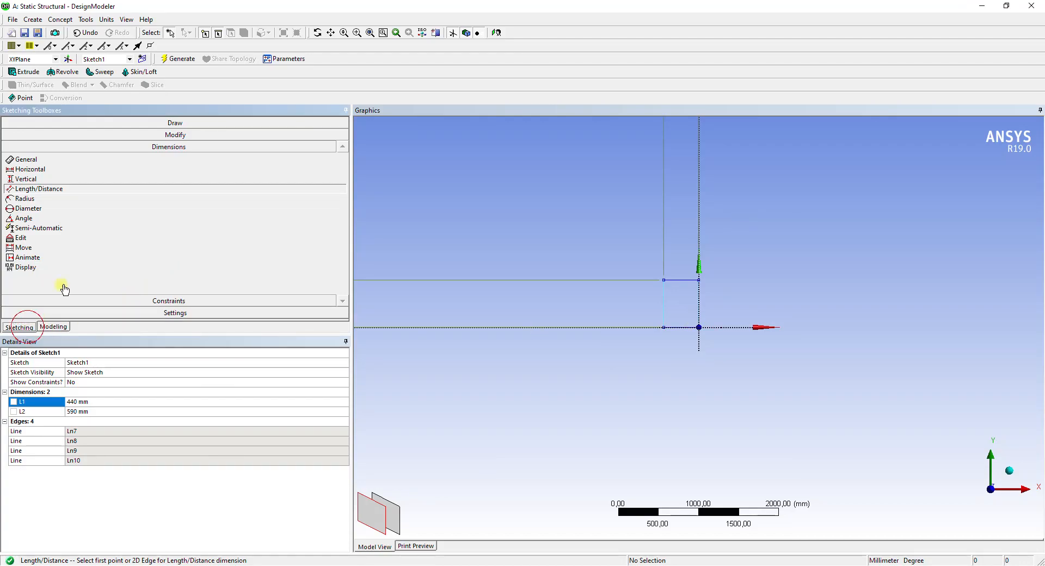
left_click(61, 20)
left_click(96, 99)
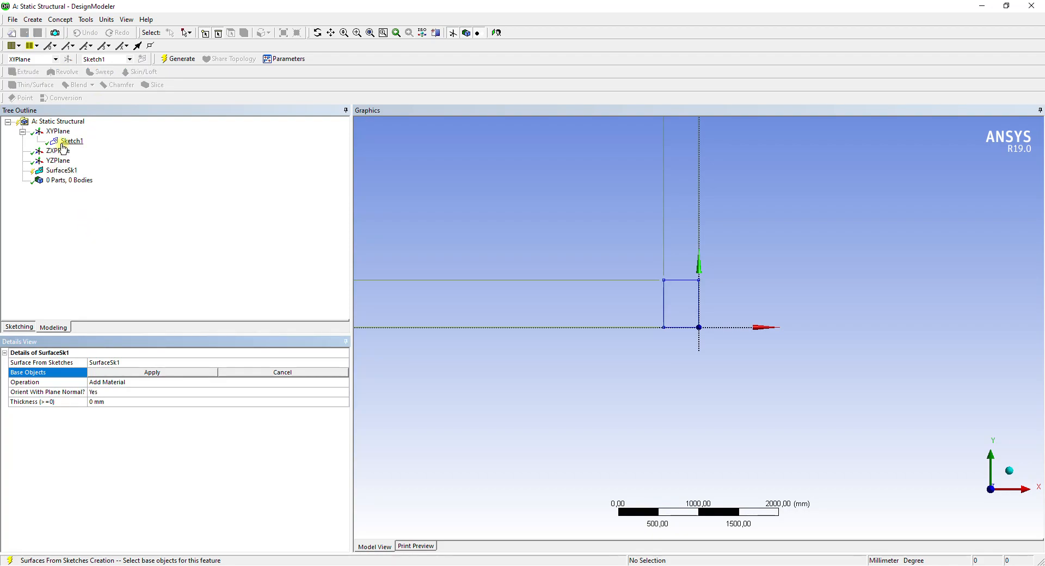
left_click(71, 140)
left_click(159, 372)
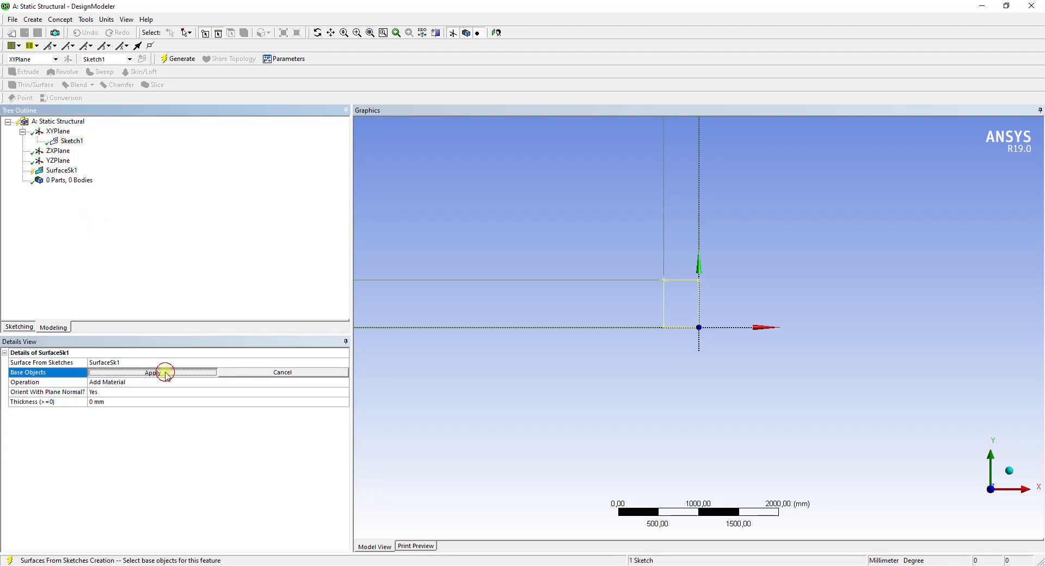
left_click(141, 401)
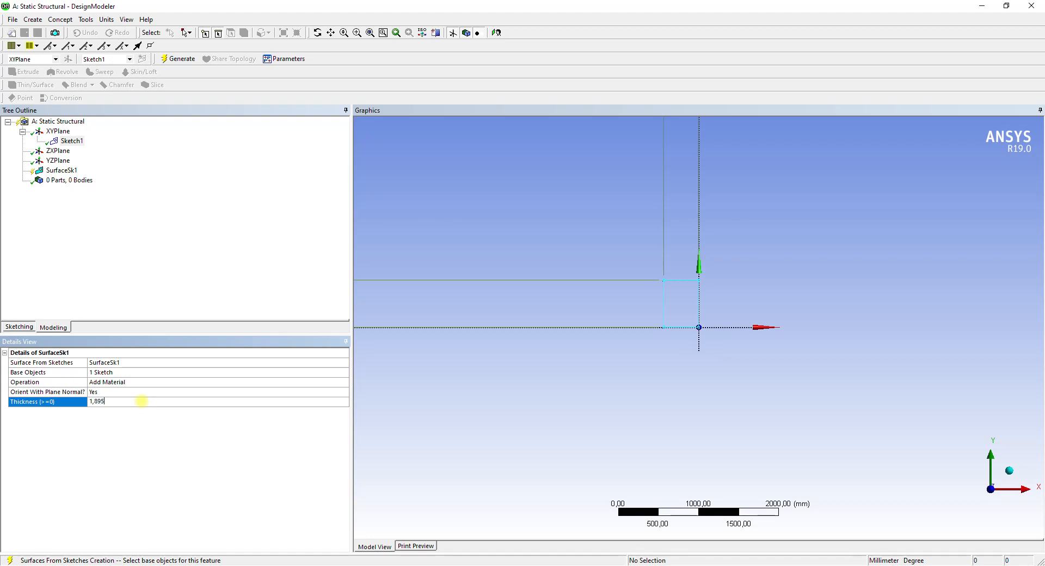
key("Return")
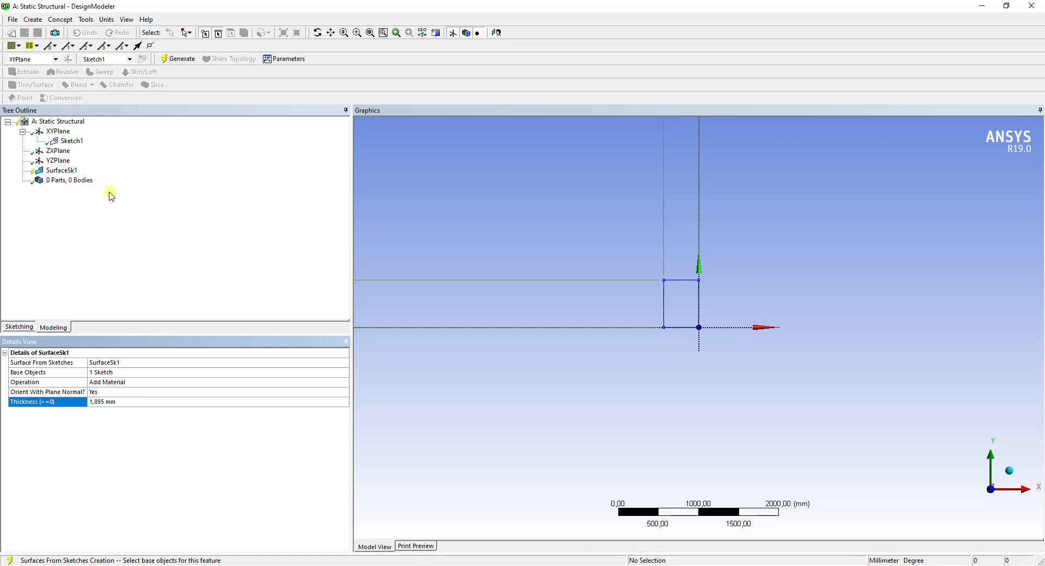
left_click(173, 59)
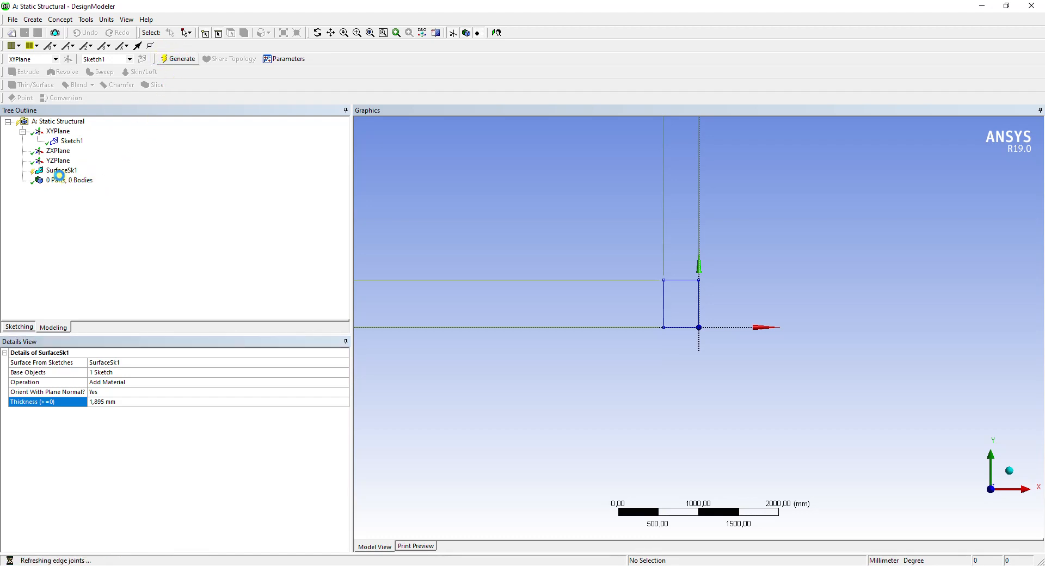
- Add a new plane based on YZPlane
scroll(567, 258, "up", 2)
scroll(566, 250, "up", 2)
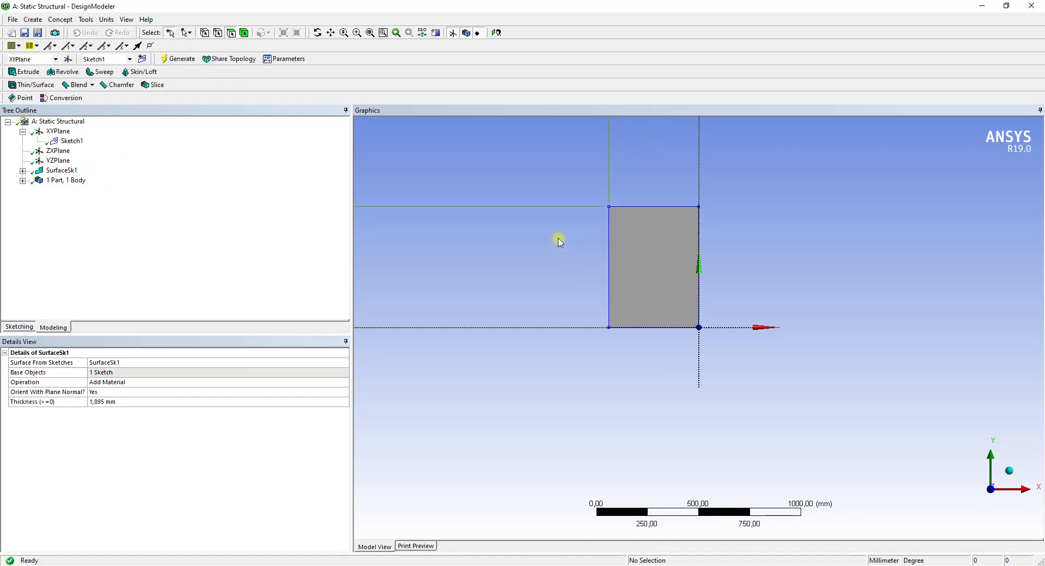
scroll(626, 254, "up", 3)
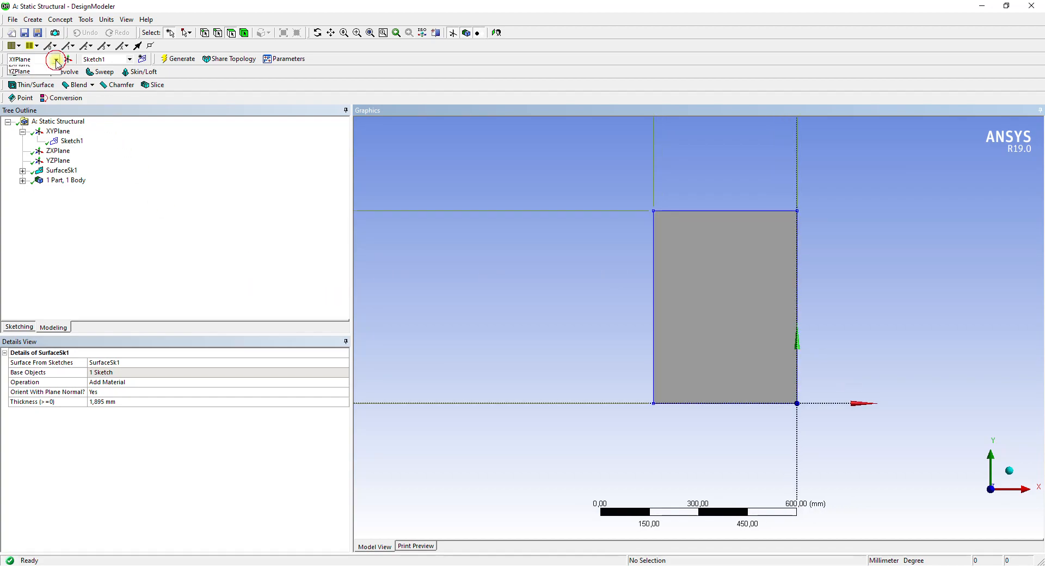
left_click(56, 59)
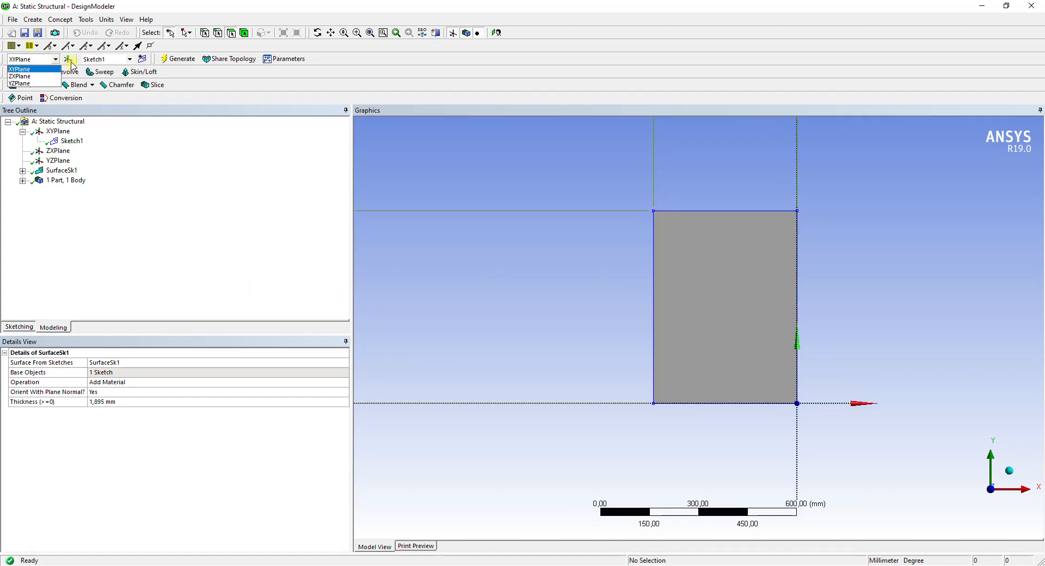
left_click(22, 84)
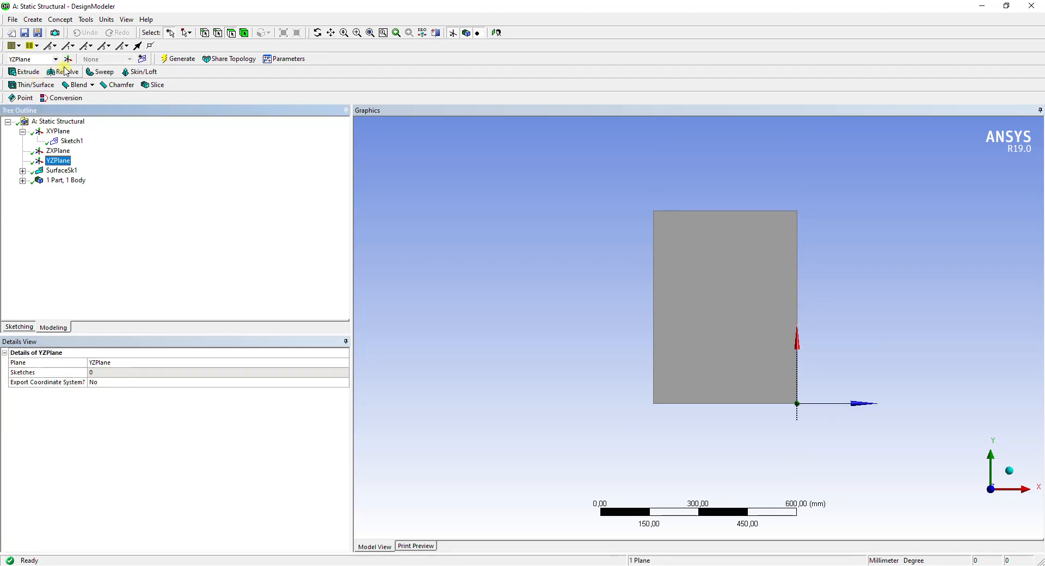
left_click(68, 60)
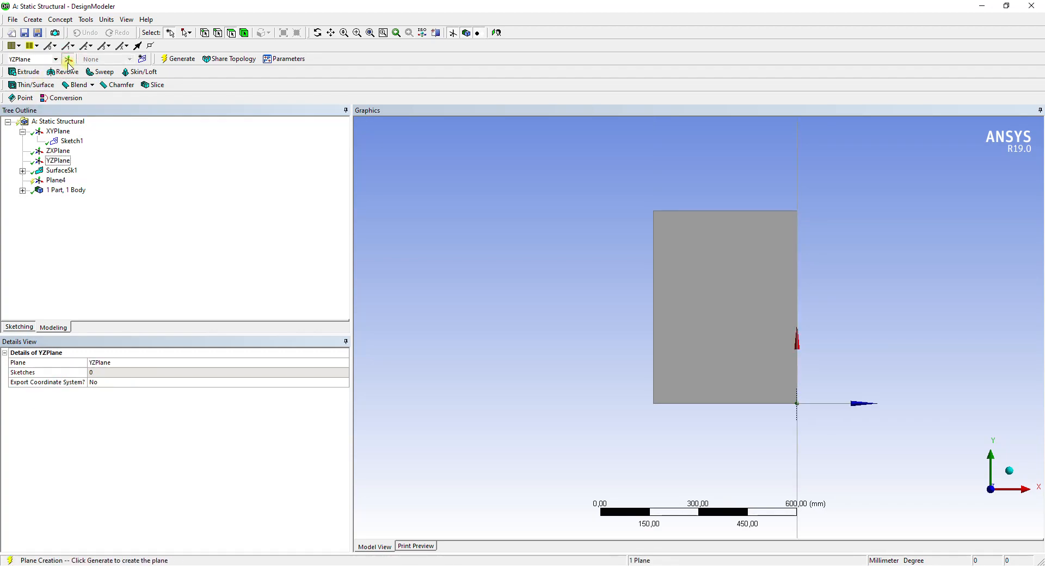
right_click(54, 182)
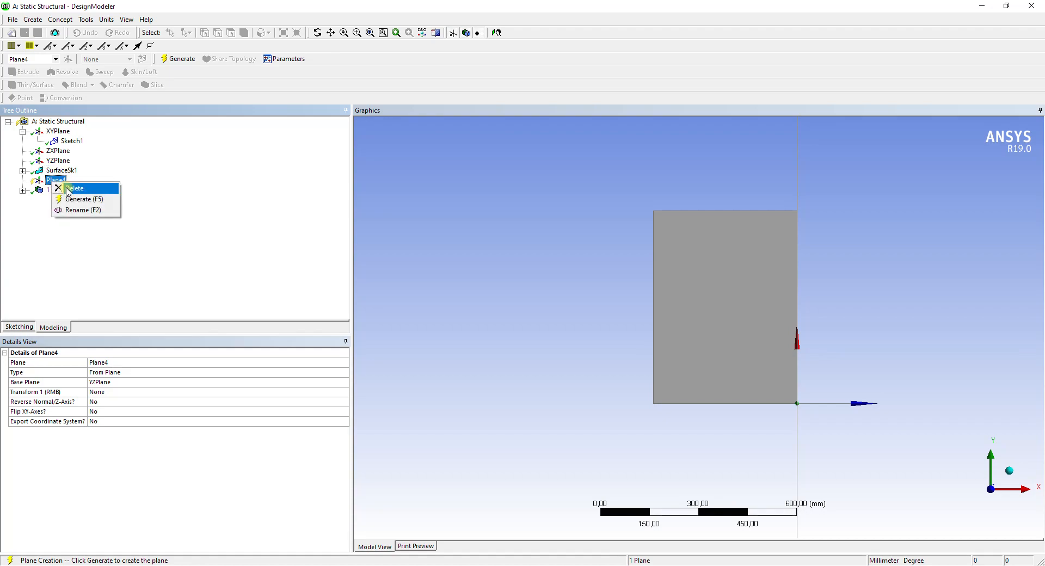
- Set the new plane's first transform to Offset Y with a value of 0,9475 mm
left_click(132, 393)
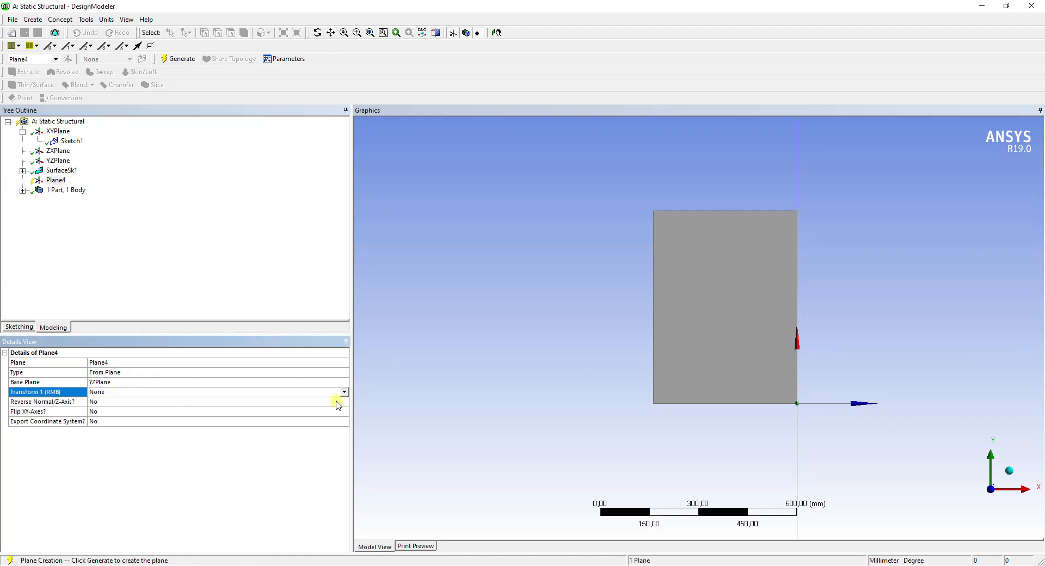
left_click(344, 392)
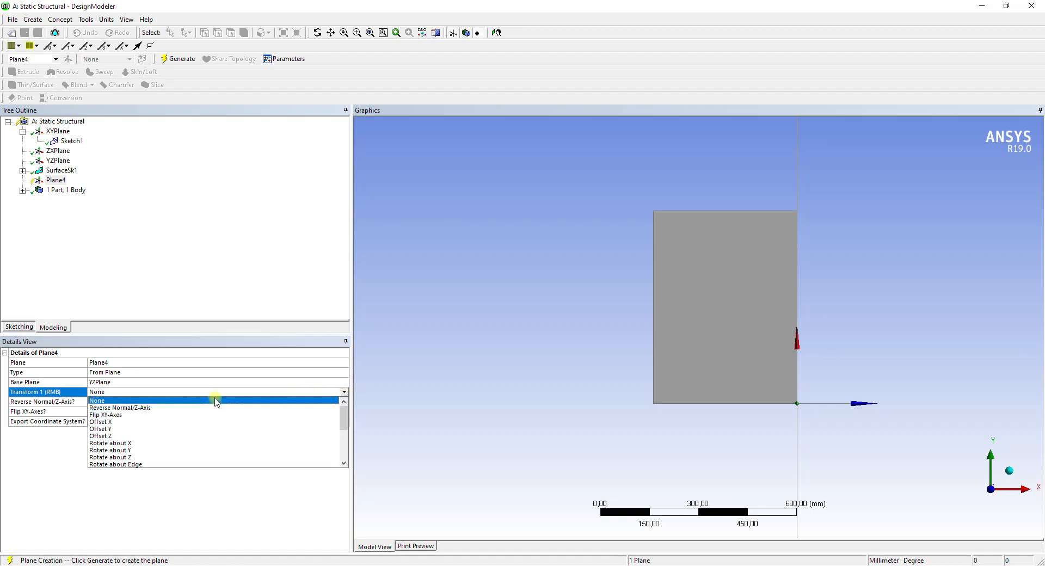
left_click(123, 431)
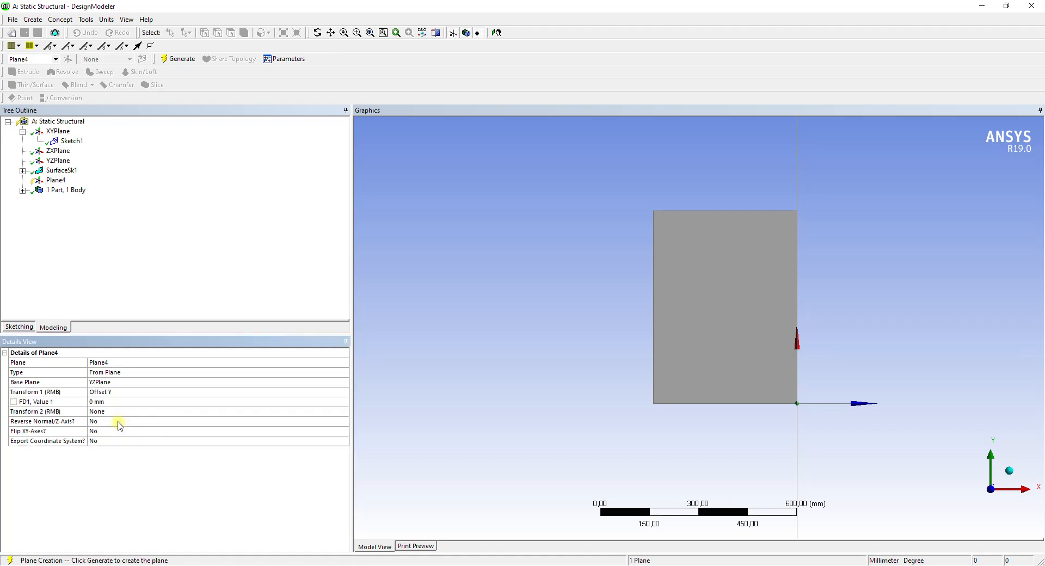
left_click(119, 401)
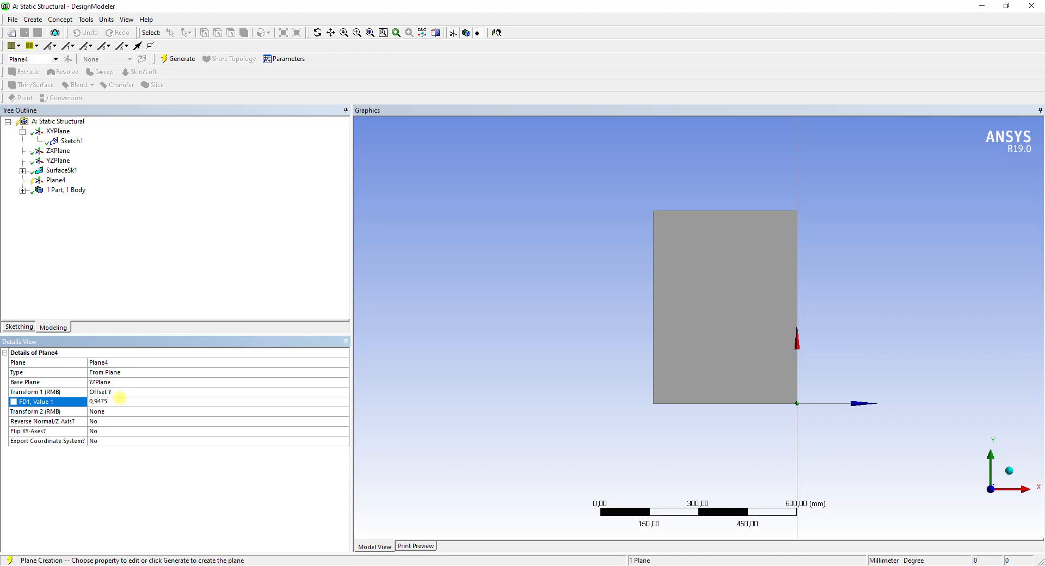
type("0,9475")
key("Return")
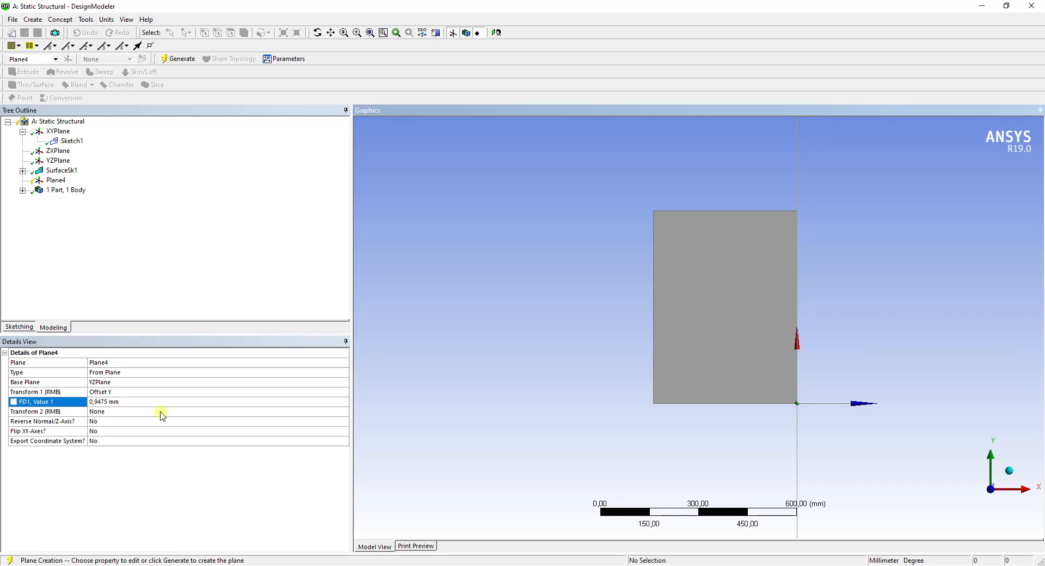
- Add an Offset Z transform of -220 mm to the new plane and generate it
left_click(113, 412)
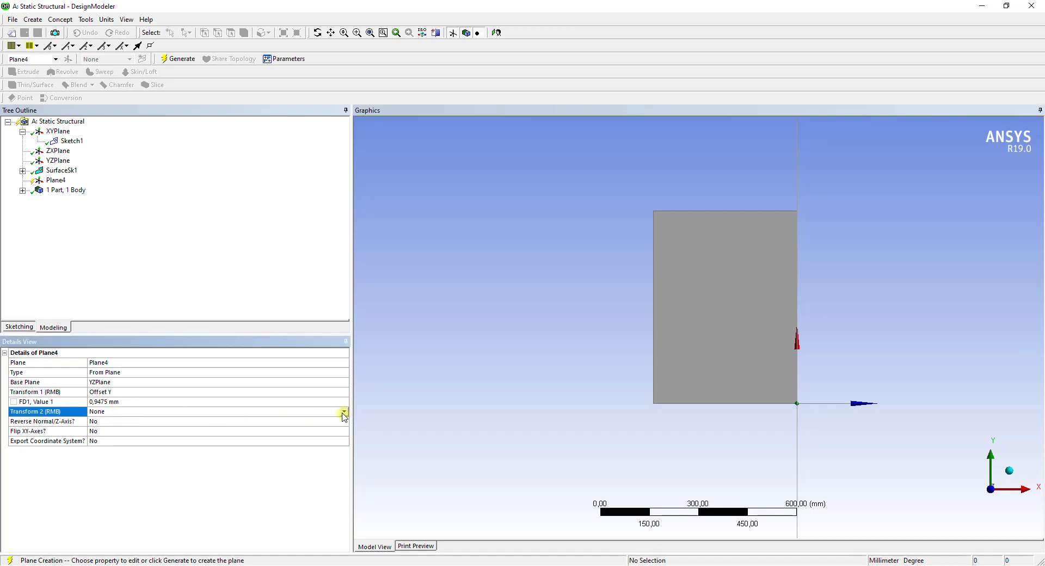
left_click(344, 412)
left_click(143, 455)
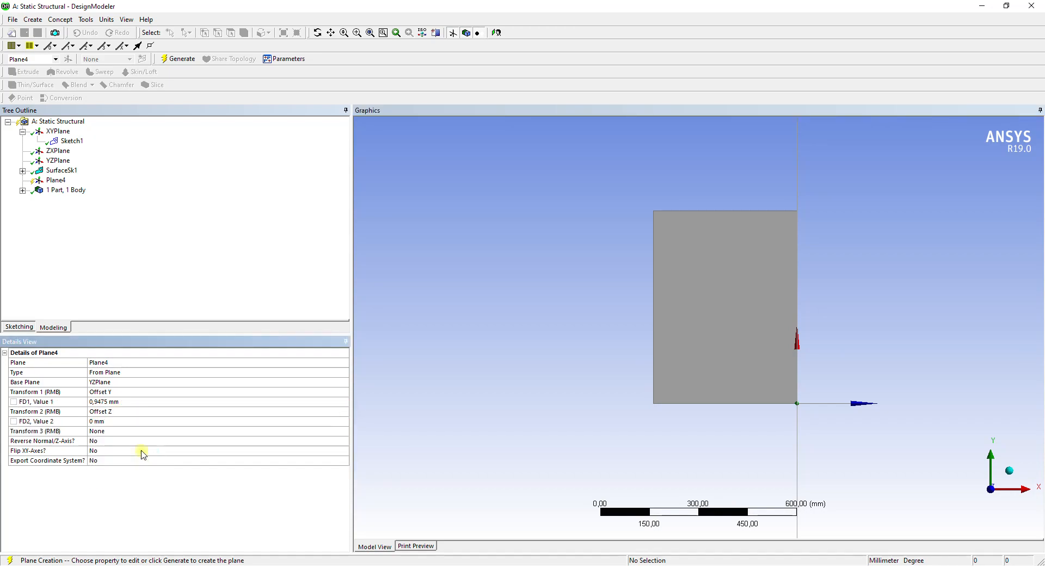
left_click(117, 421)
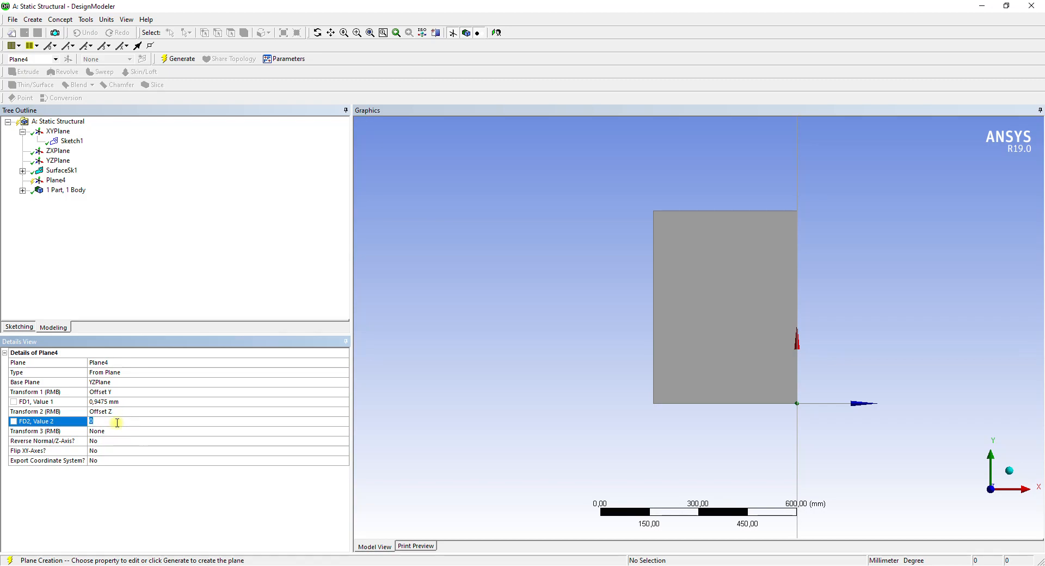
key("Return")
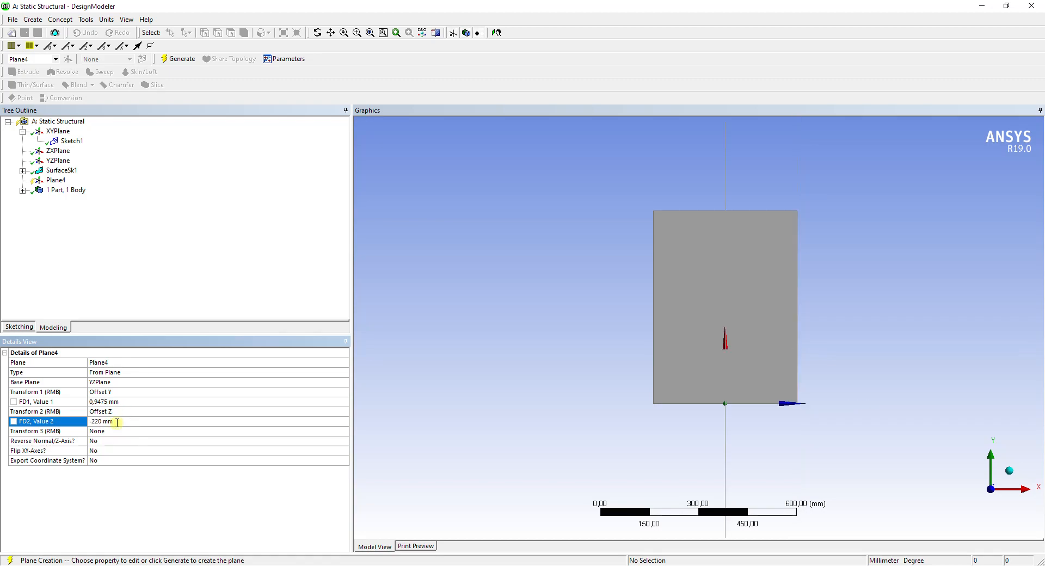
left_click(178, 65)
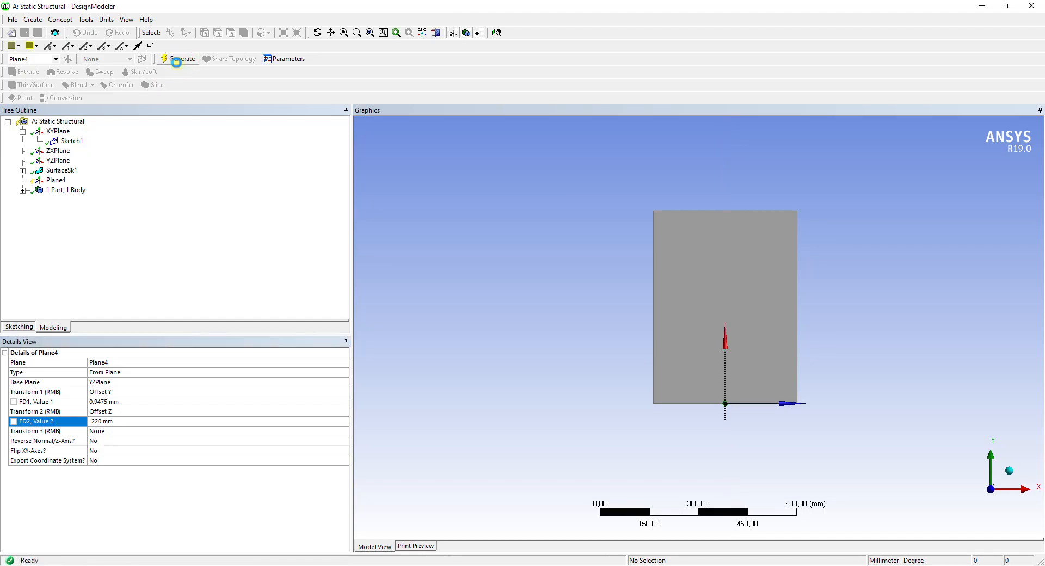
- Create a new sketch on the offset plane and view it face-on, close up around the plane's origin
left_click(55, 182)
right_click(53, 182)
left_click(44, 183)
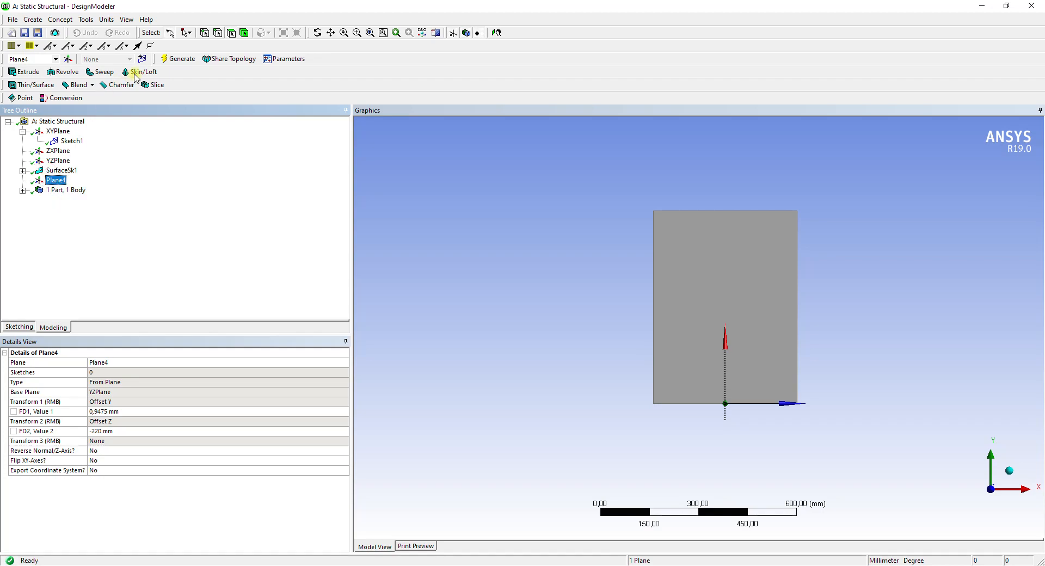
left_click(143, 60)
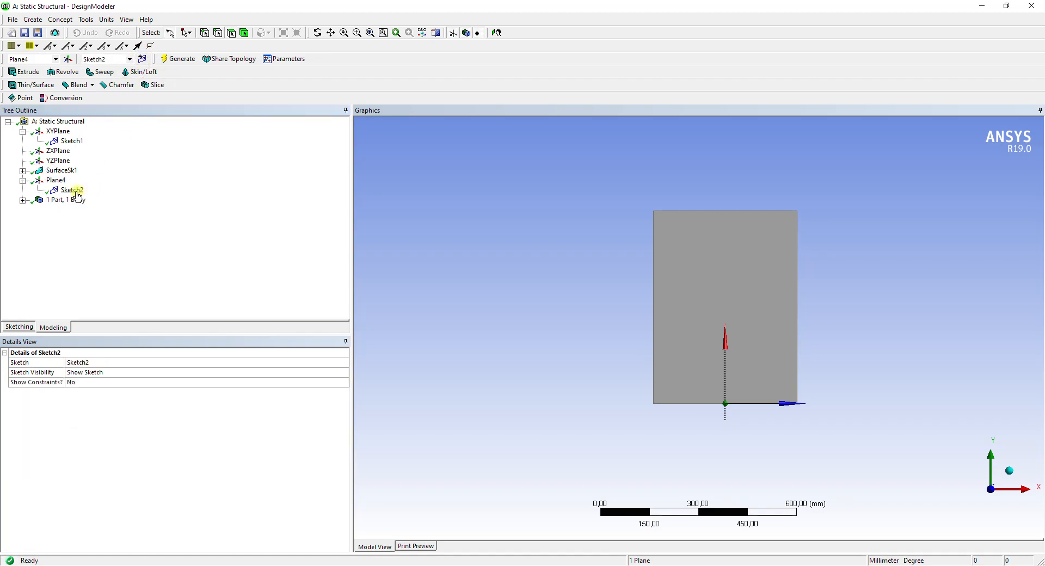
right_click(75, 191)
left_click(95, 219)
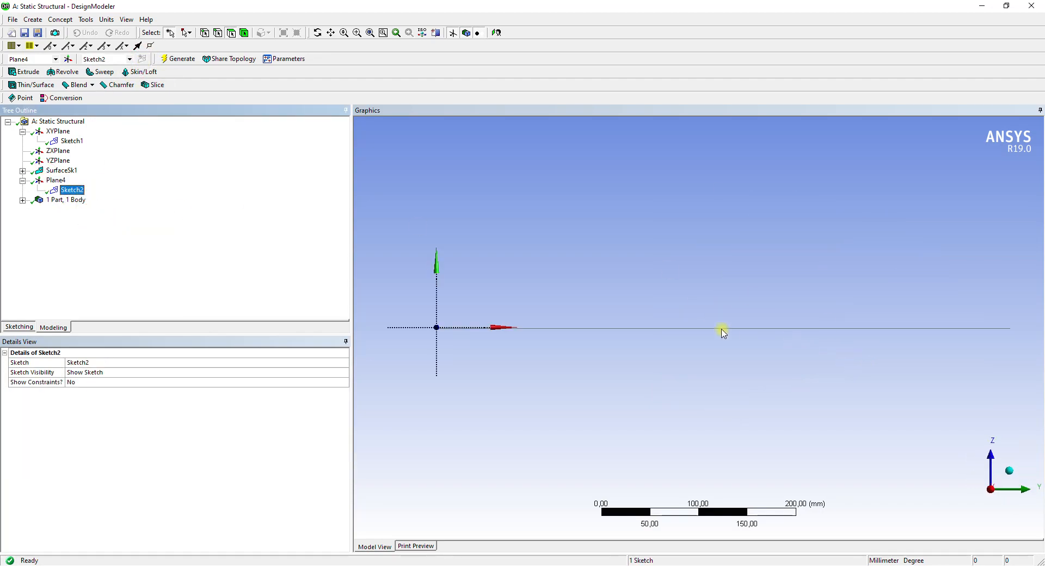
scroll(488, 262, "up", 2)
middle_click_drag(422, 238, 728, 226, "ctrl")
scroll(697, 230, "up", 7)
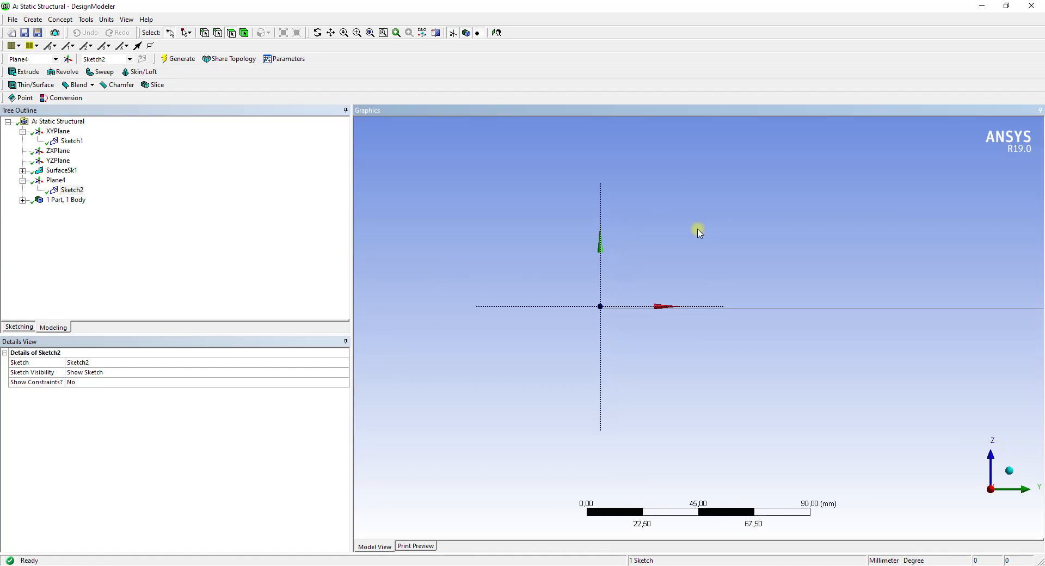
- Draw a rectangle about 39 mm long and 11.5 mm high, with its first corner at the offset plane's origin
scroll(584, 235, "up", 2)
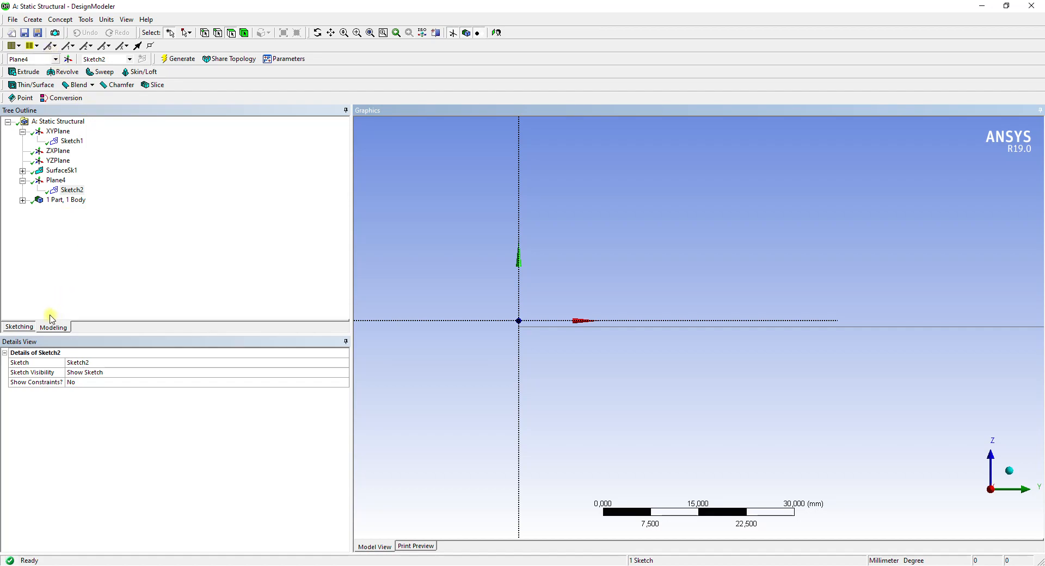
left_click(26, 328)
left_click(33, 185)
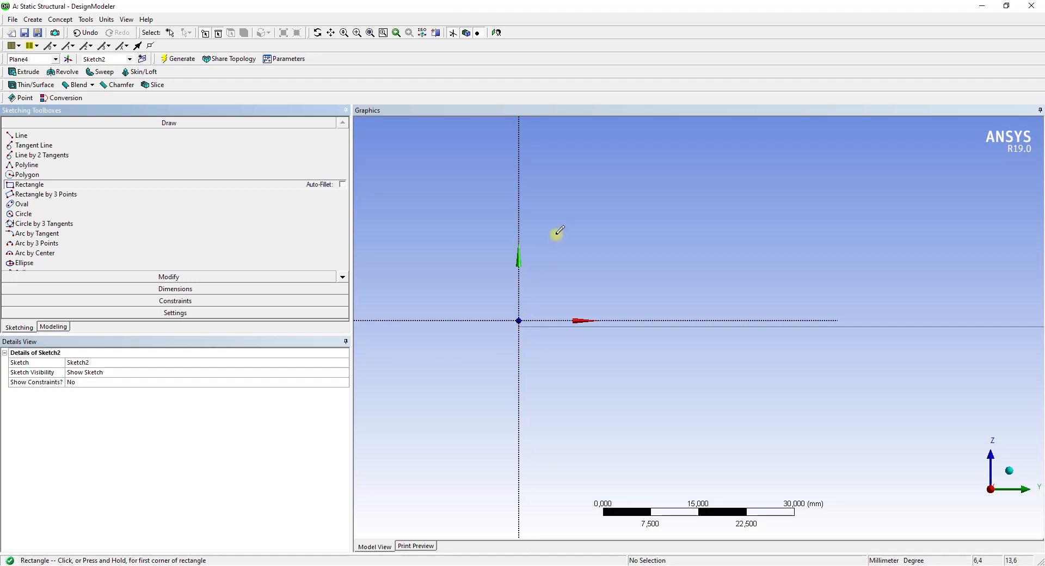
scroll(523, 300, "up", 1)
scroll(489, 297, "up", 1)
middle_click_drag(502, 283, 589, 282, "ctrl")
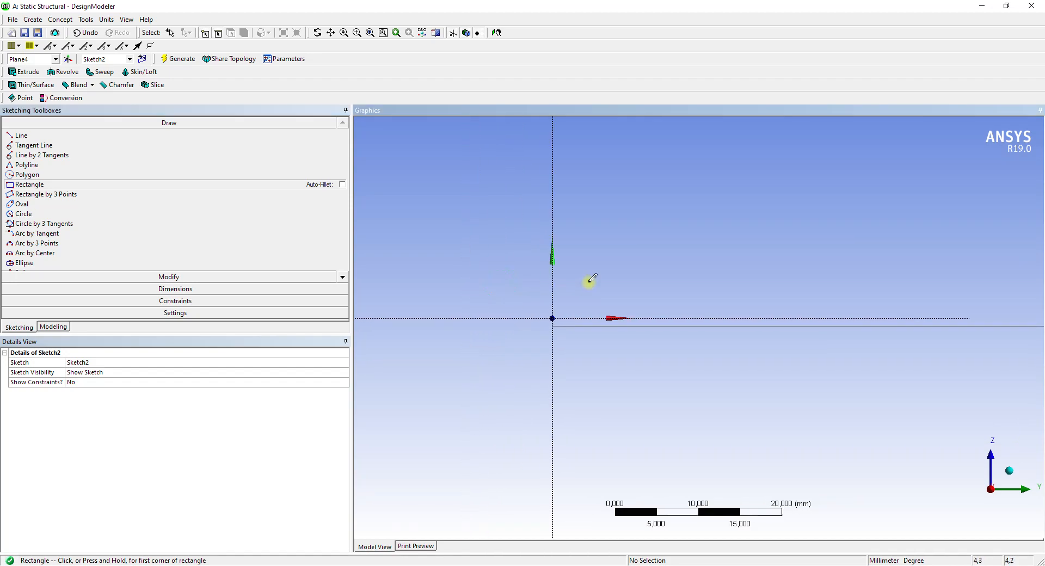
scroll(589, 281, "up", 2)
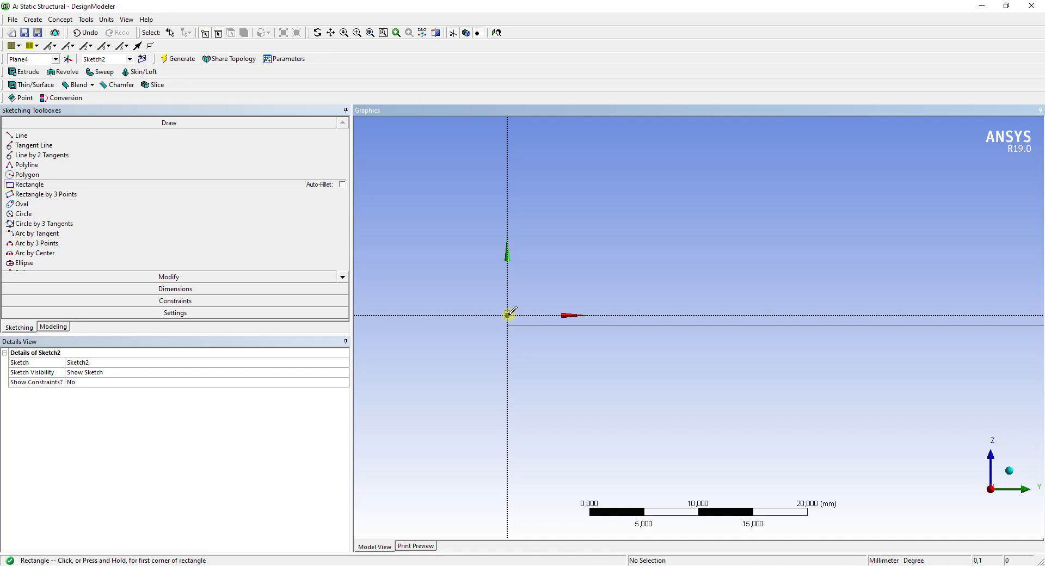
left_click(508, 315)
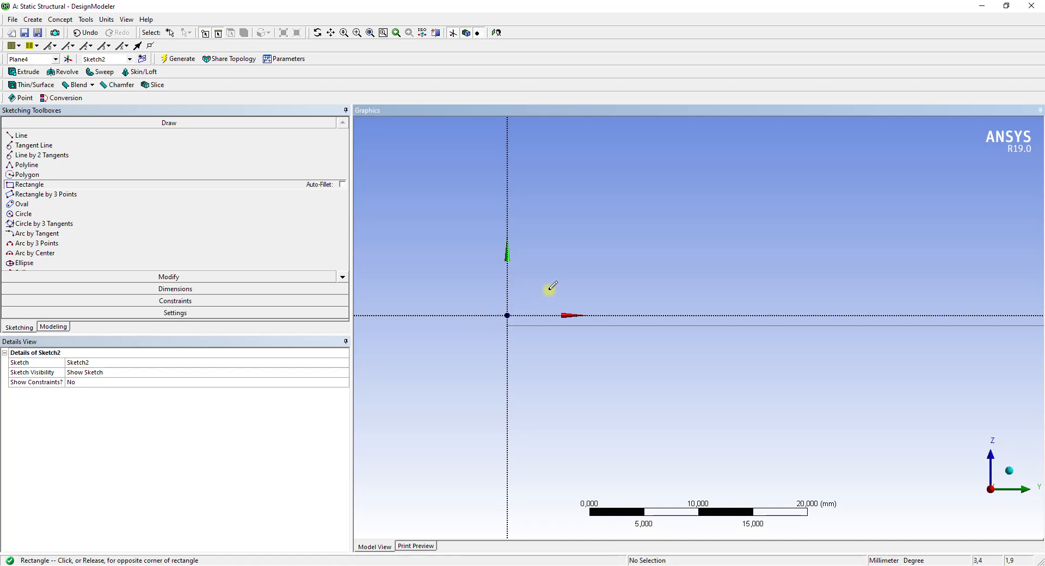
left_click(931, 190)
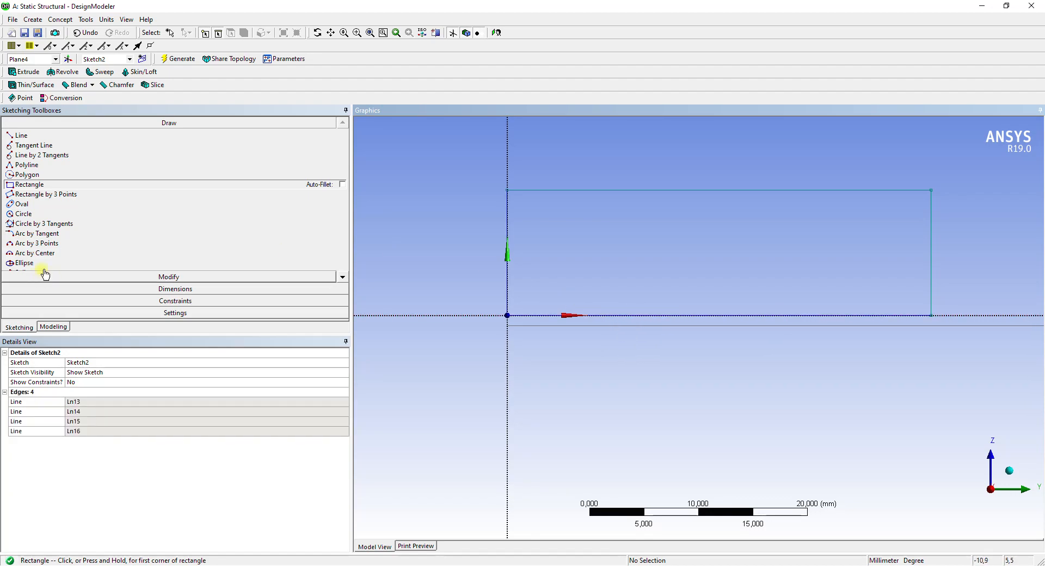
- Add a length dimension between the rectangle's two vertical edges and set it to 590 mm
left_click(166, 289)
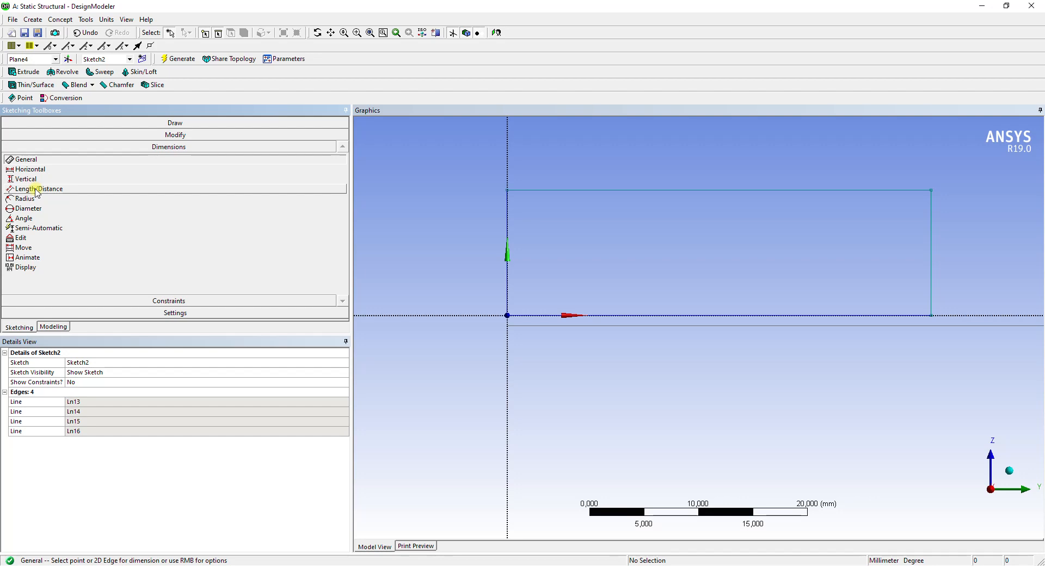
left_click(36, 189)
left_click(507, 221)
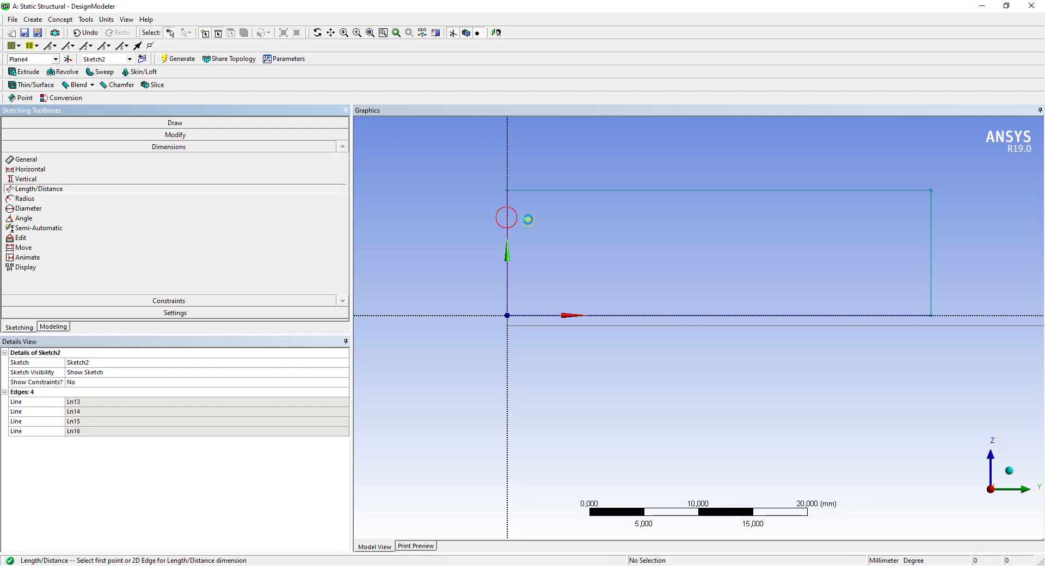
left_click(935, 252)
left_click(817, 168)
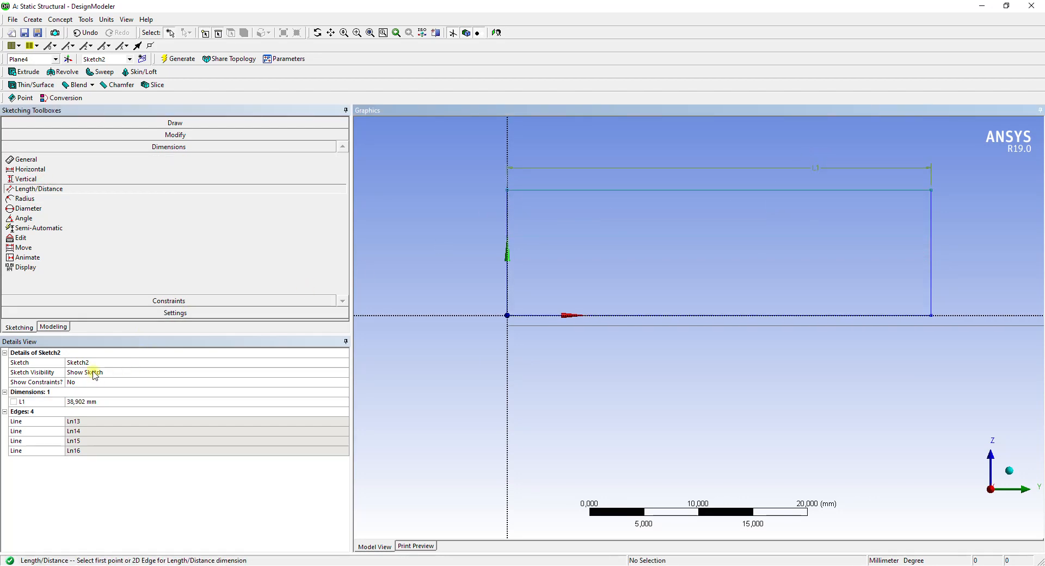
left_click(104, 401)
type("5")
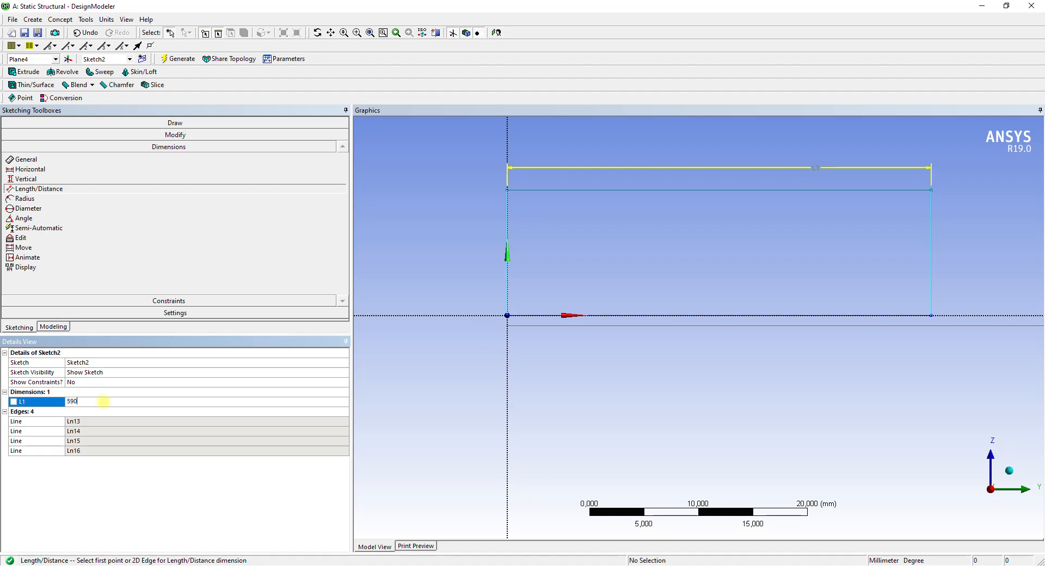
type("90")
key("Return")
- Add a height dimension between the rectangle's two horizontal edges and set it to 28 mm
left_click(545, 316)
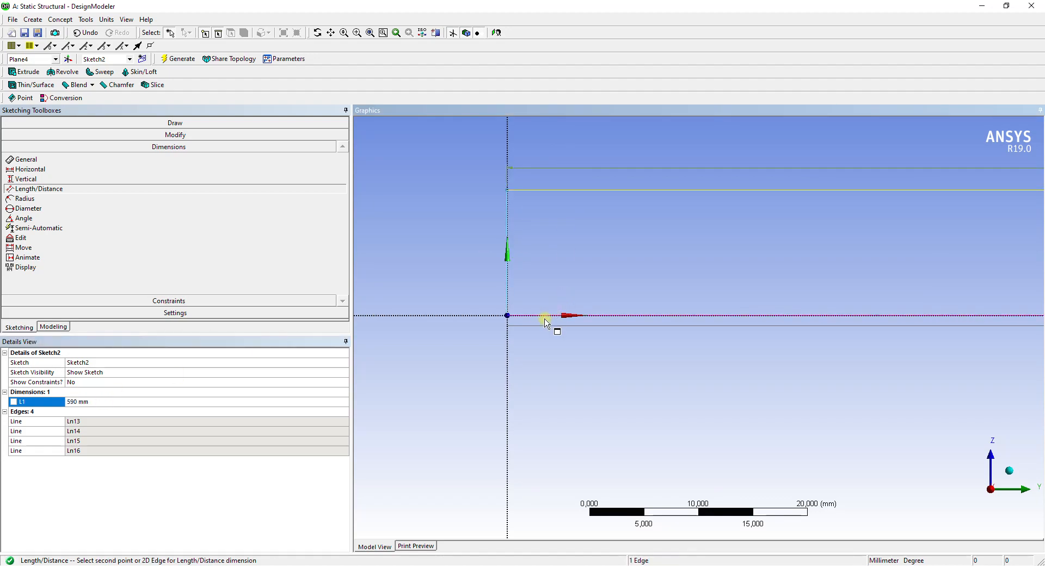
left_click(517, 190)
left_click(427, 250)
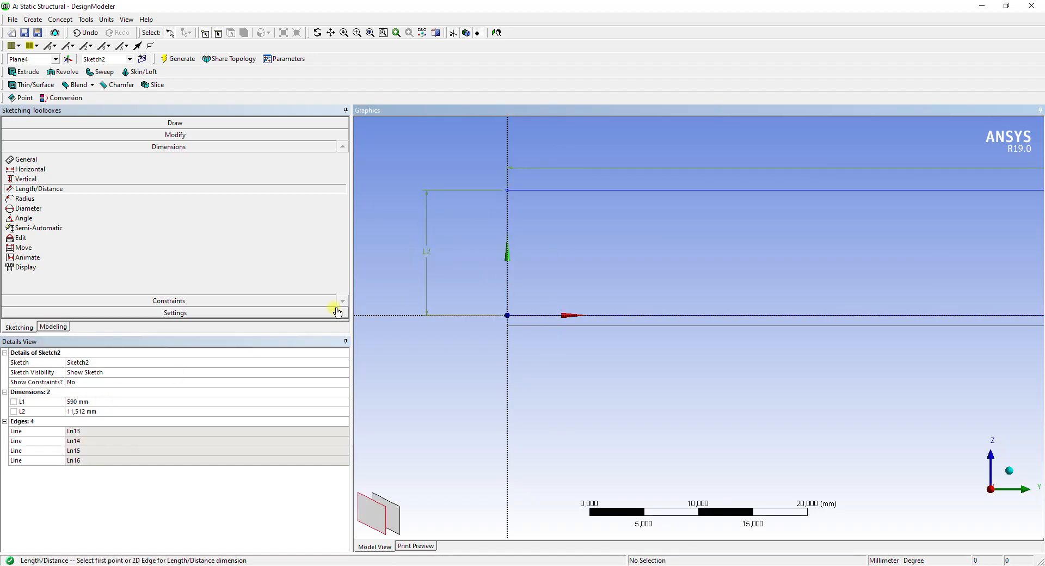
left_click(83, 412)
type("2")
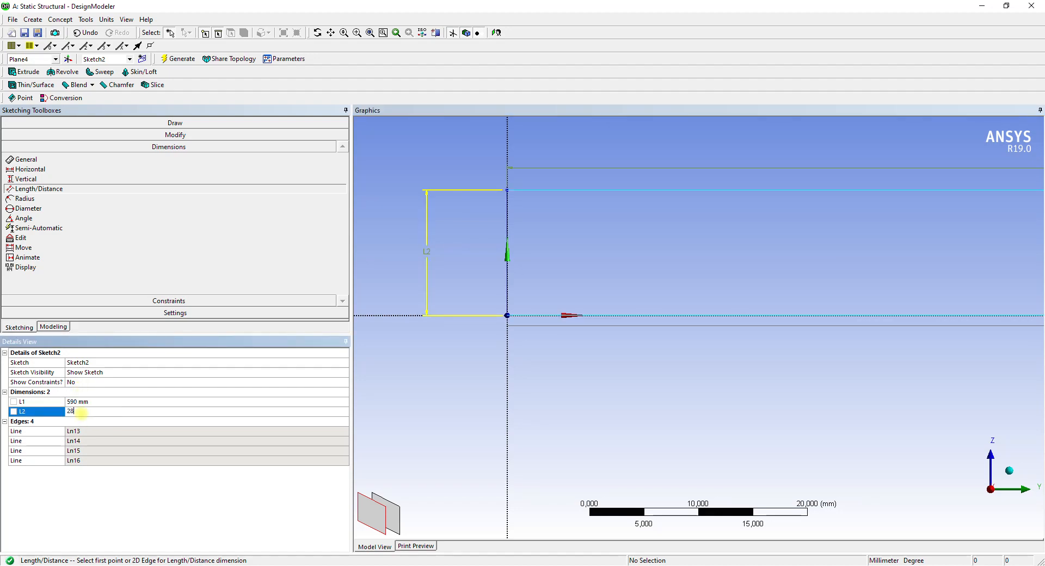
type("8")
key("Return")
scroll(571, 258, "up", 10)
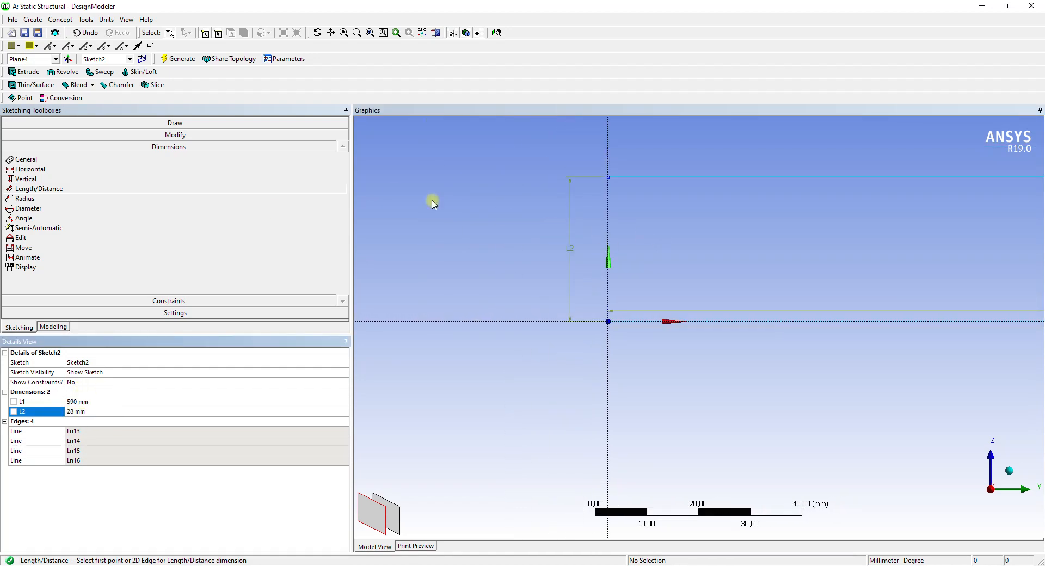
- Create a Surface From Sketches feature with the stiffener rectangle sketch as its base object
left_click(53, 326)
left_click(20, 327)
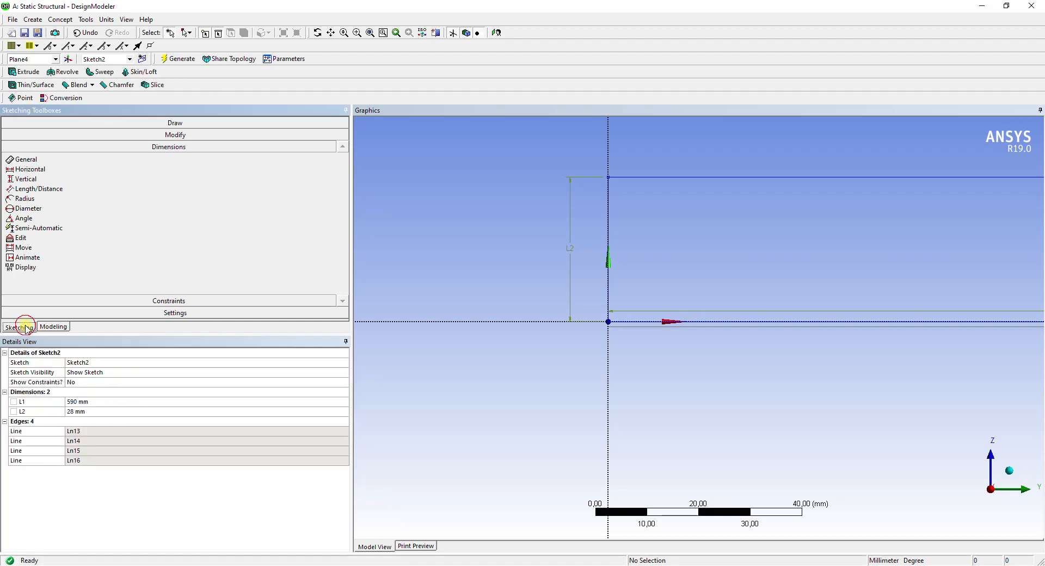
left_click(52, 327)
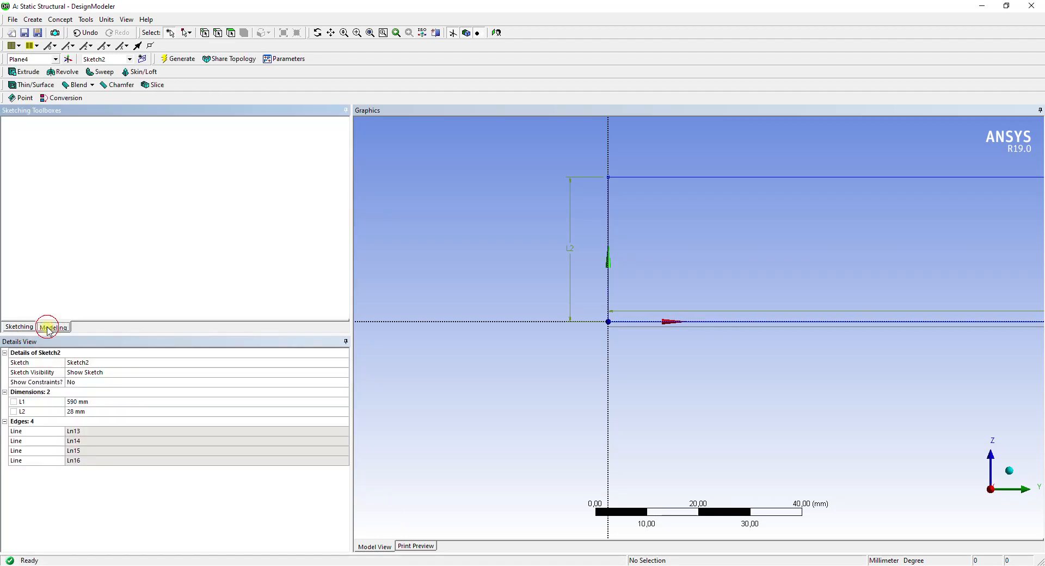
left_click(69, 22)
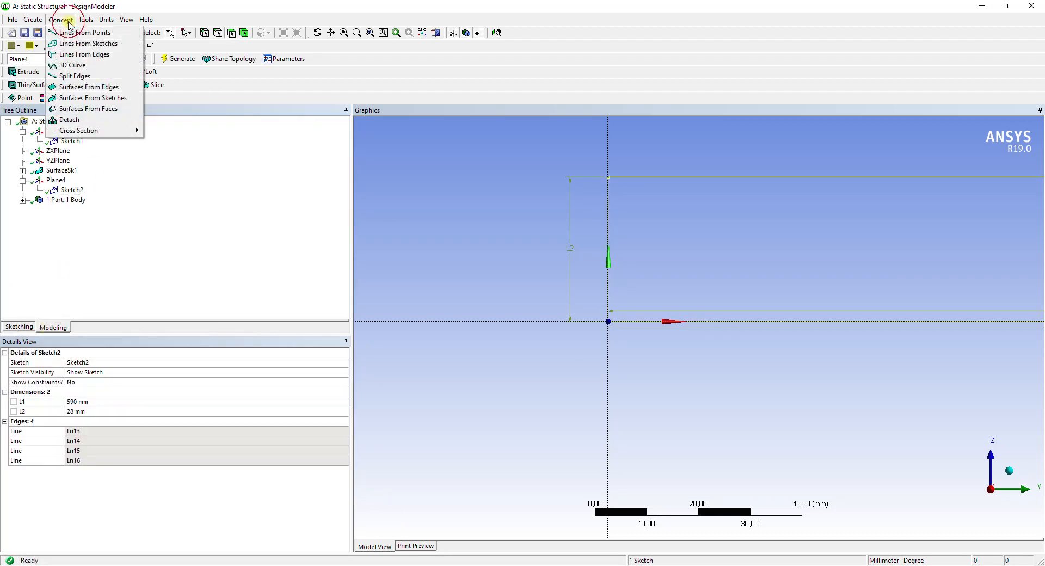
left_click(85, 96)
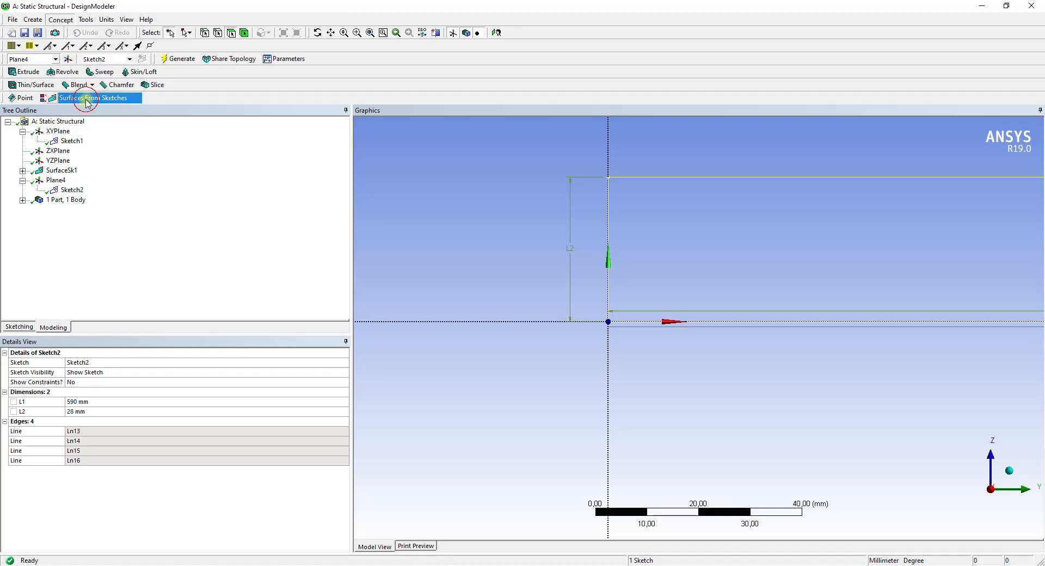
left_click(71, 189)
left_click(152, 372)
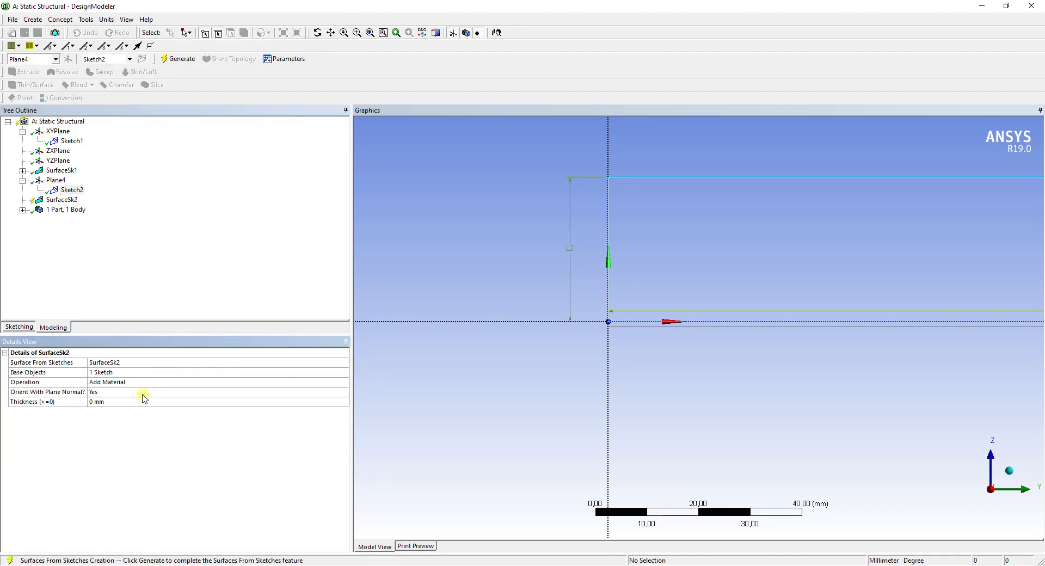
- Set the stiffener surface's thickness to 2,8 mm and generate it
left_click(145, 401)
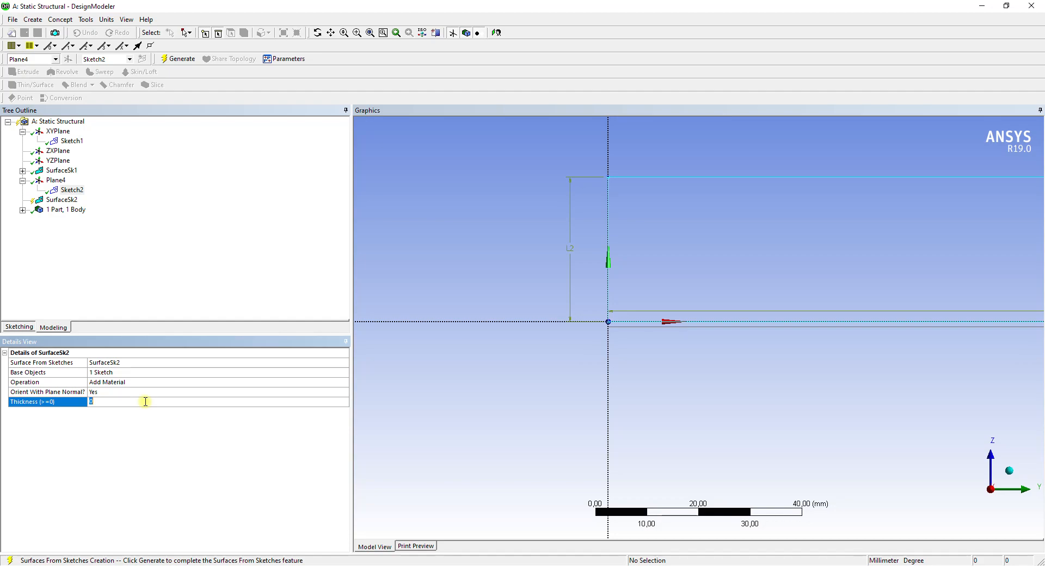
key("Return")
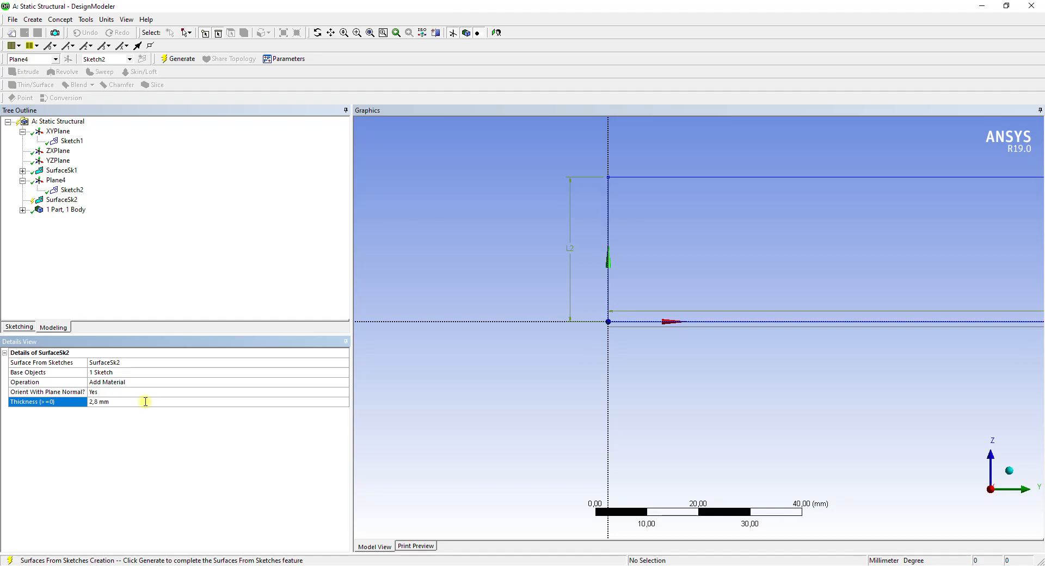
left_click(187, 60)
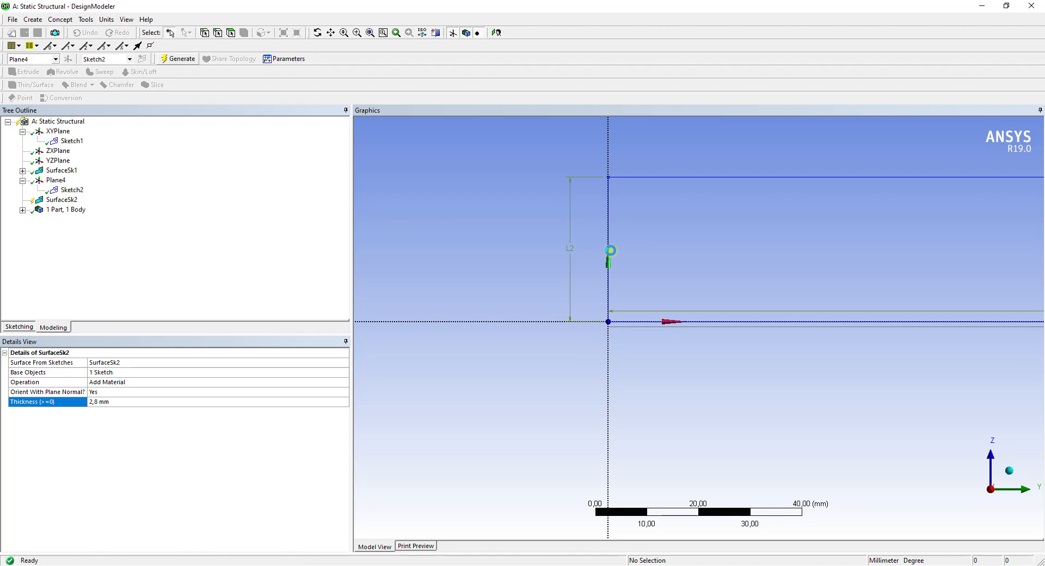
scroll(611, 257, "down", 3)
middle_click_drag(780, 205, 669, 204)
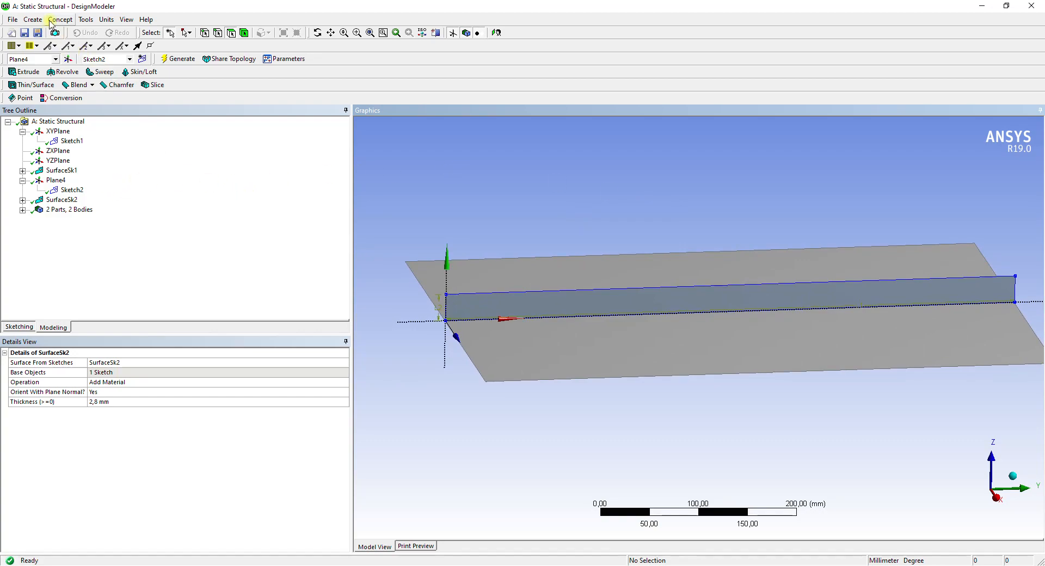
- Add a linear pattern with the stiffener surface body as its geometry
left_click(32, 20)
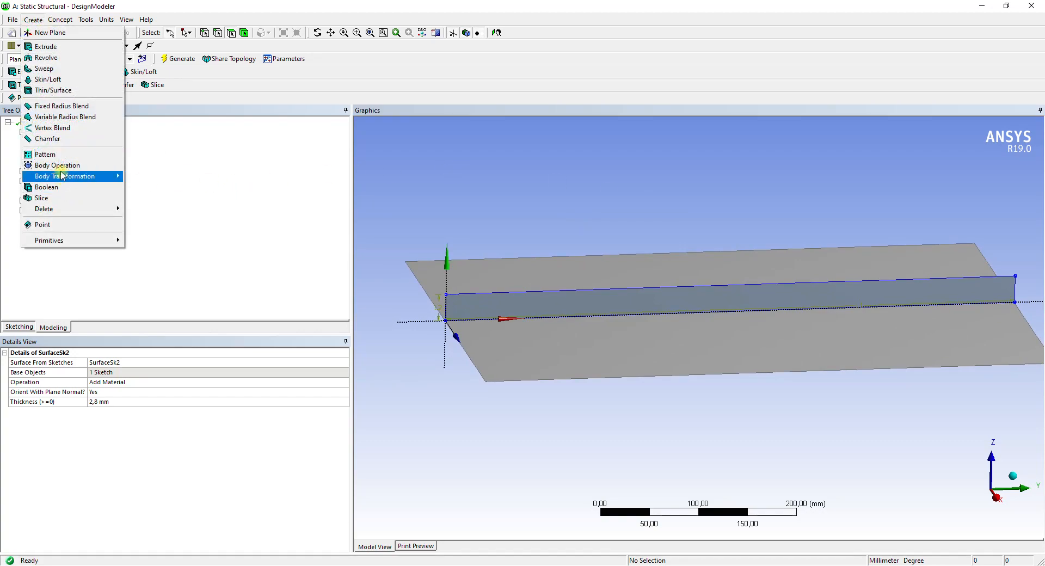
left_click(55, 155)
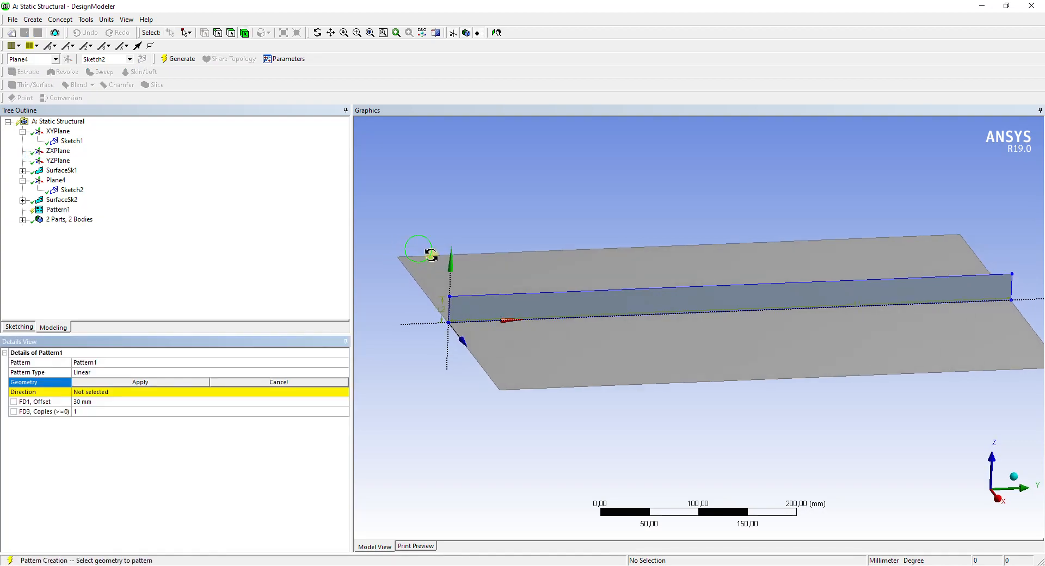
middle_click_drag(419, 240, 537, 343)
left_click(537, 341)
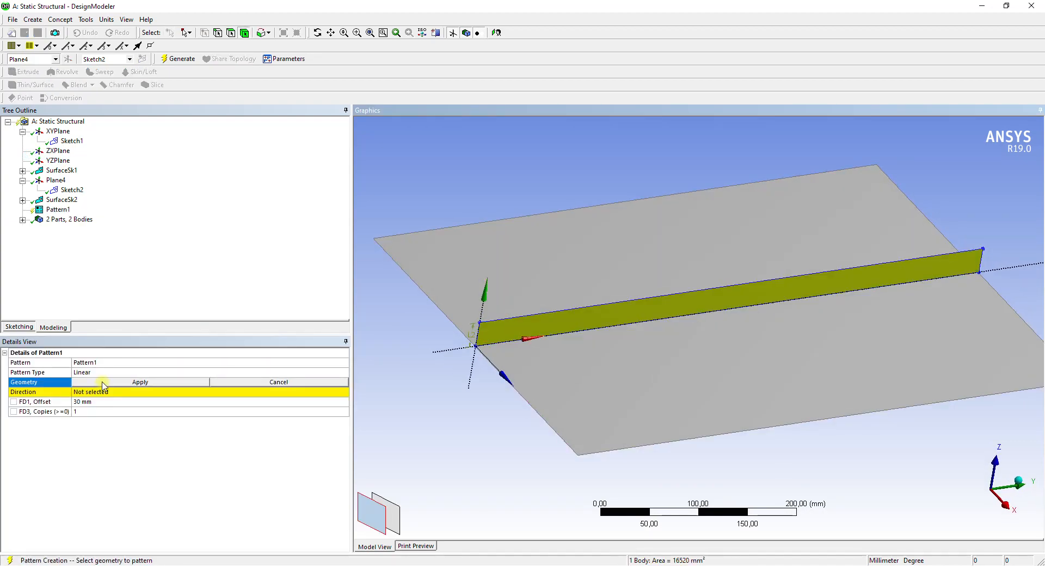
left_click(149, 382)
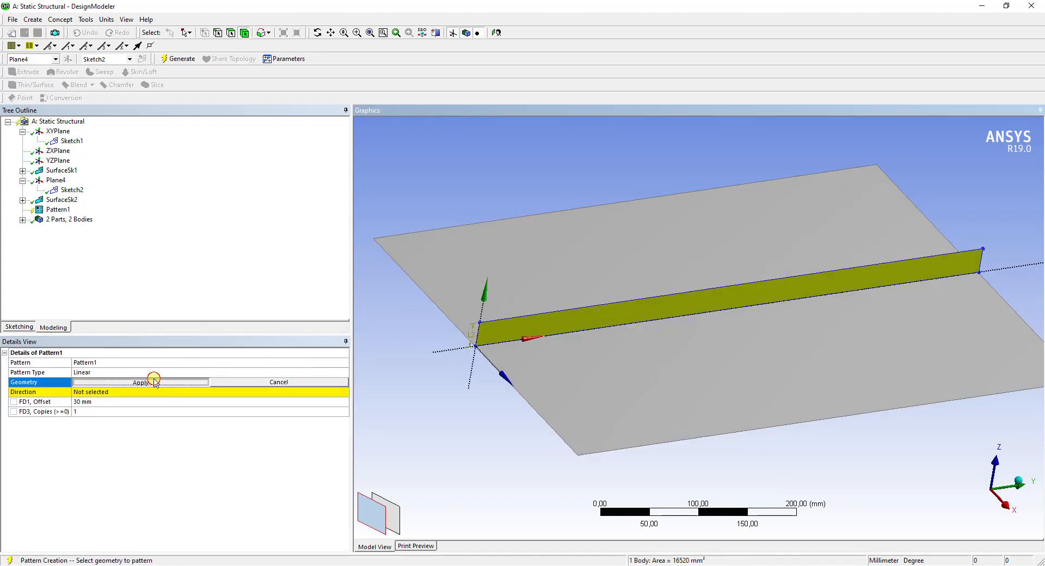
- Set the pattern direction along the skin's 440 mm edge with an offset of 167 mm, and generate the pattern
left_click(119, 392)
left_click(512, 384)
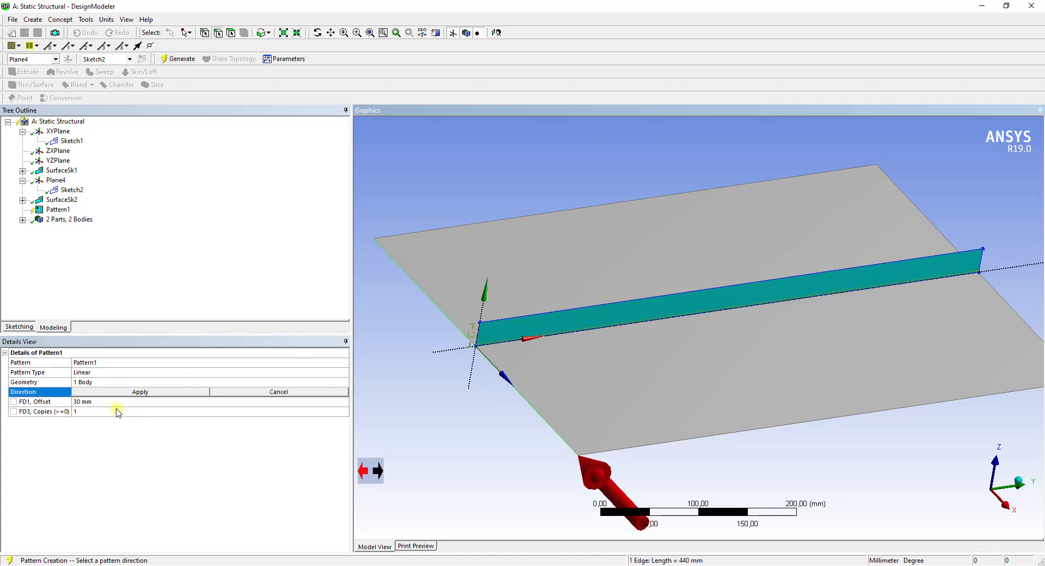
left_click(104, 393)
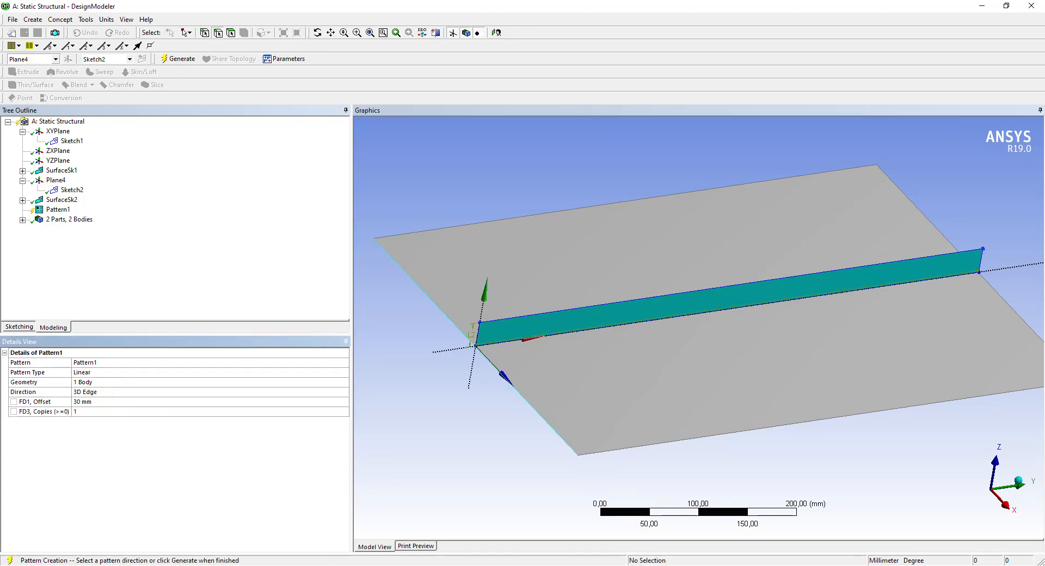
left_click(102, 403)
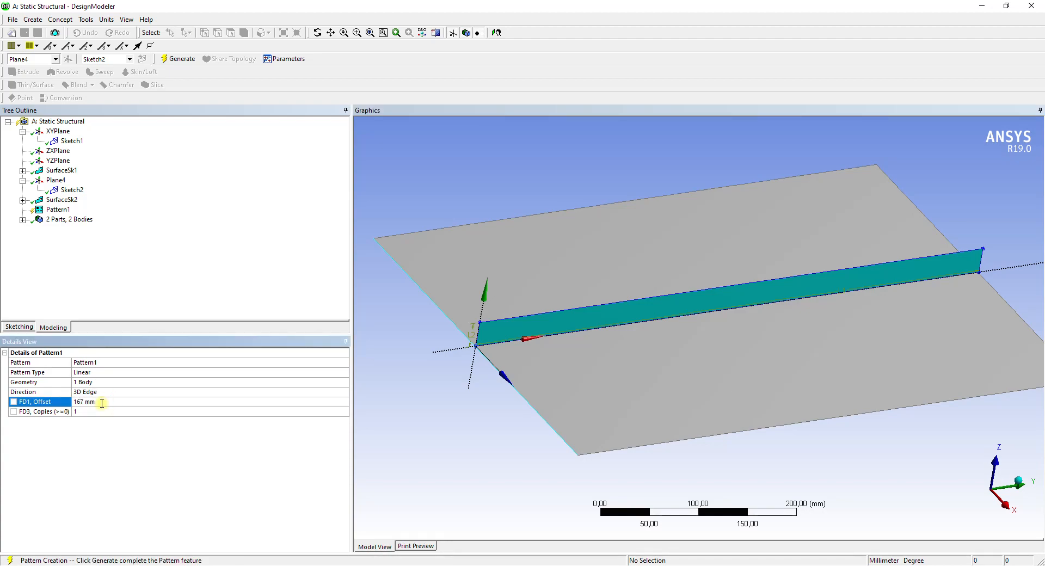
left_click(180, 59)
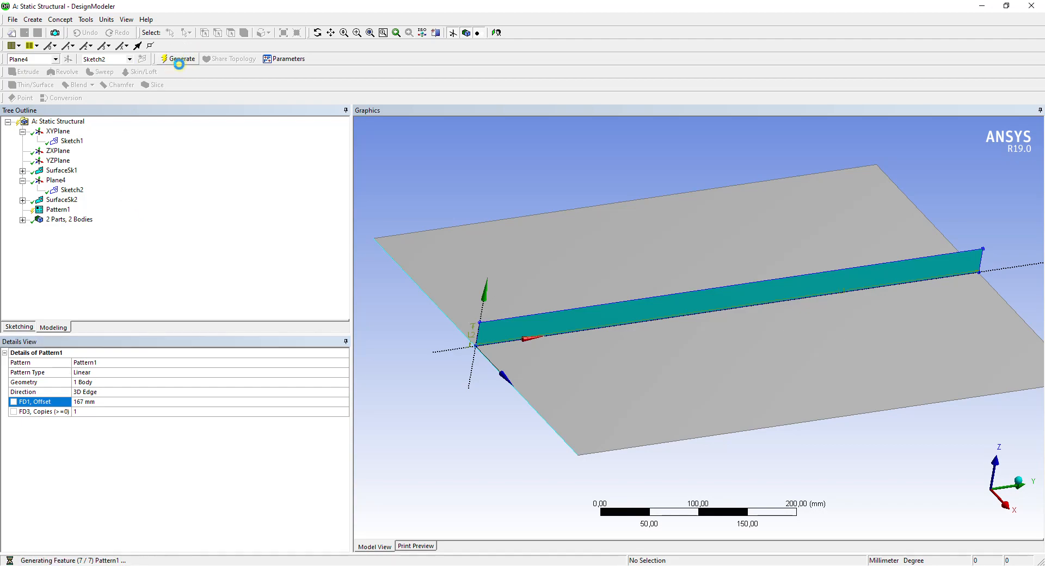
left_click_drag(426, 240, 444, 242)
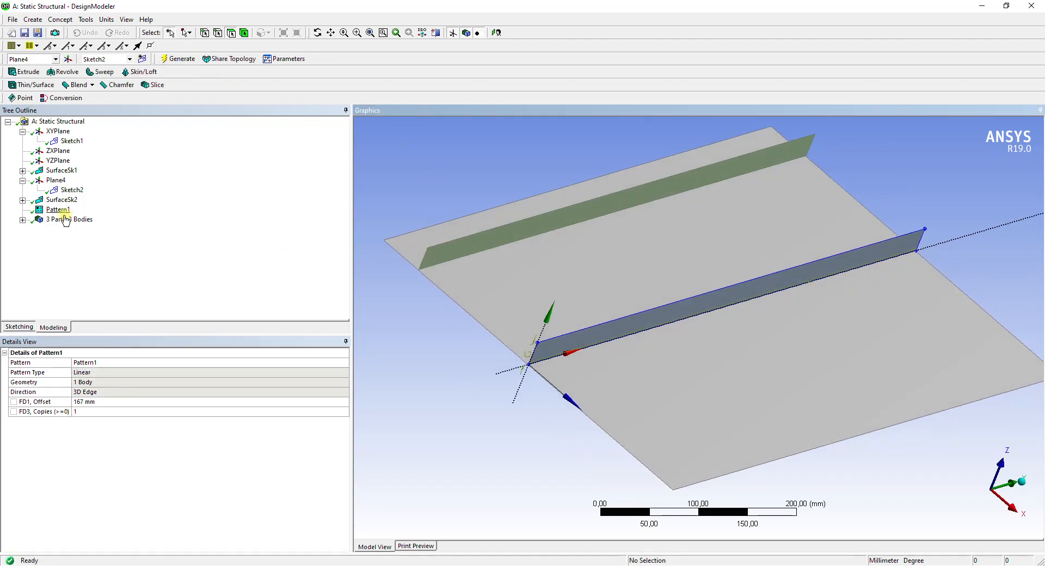
- Pattern the middle stiffener linearly along the skin's 440 mm edge in the opposite direction with a 167 mm offset, and generate it
left_click(33, 20)
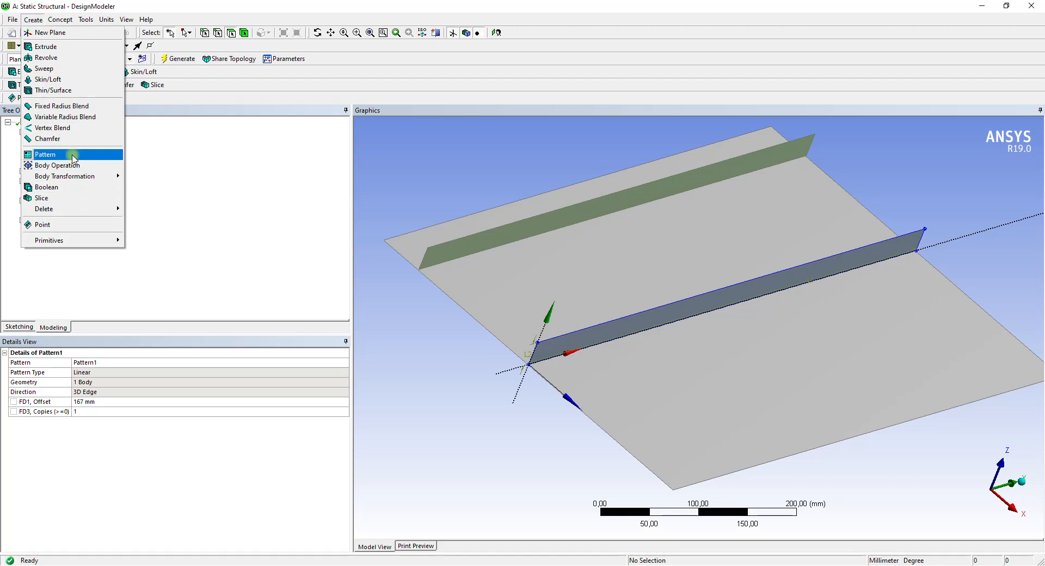
left_click(46, 154)
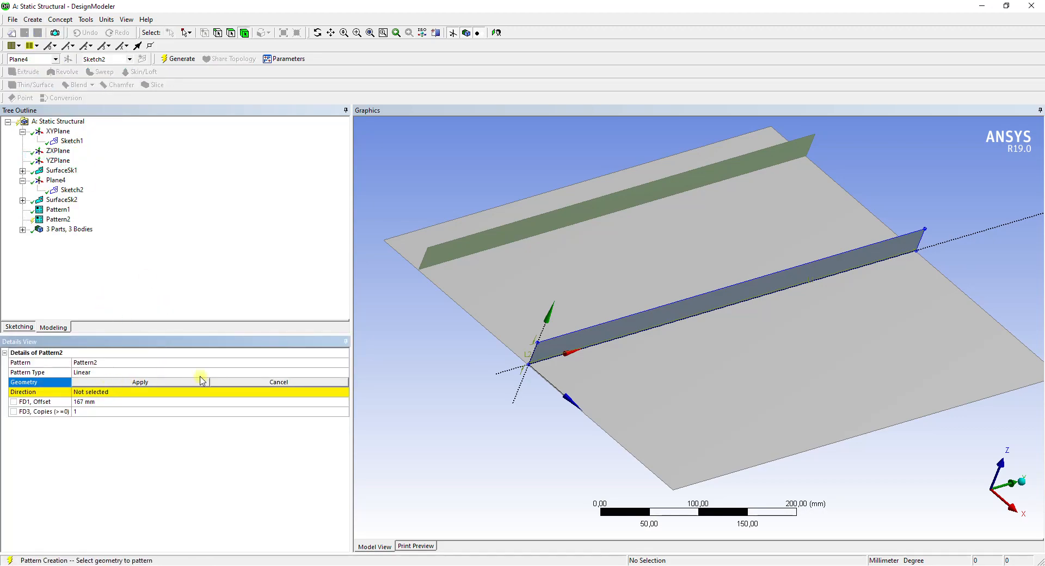
left_click(601, 344)
left_click(155, 384)
left_click(125, 392)
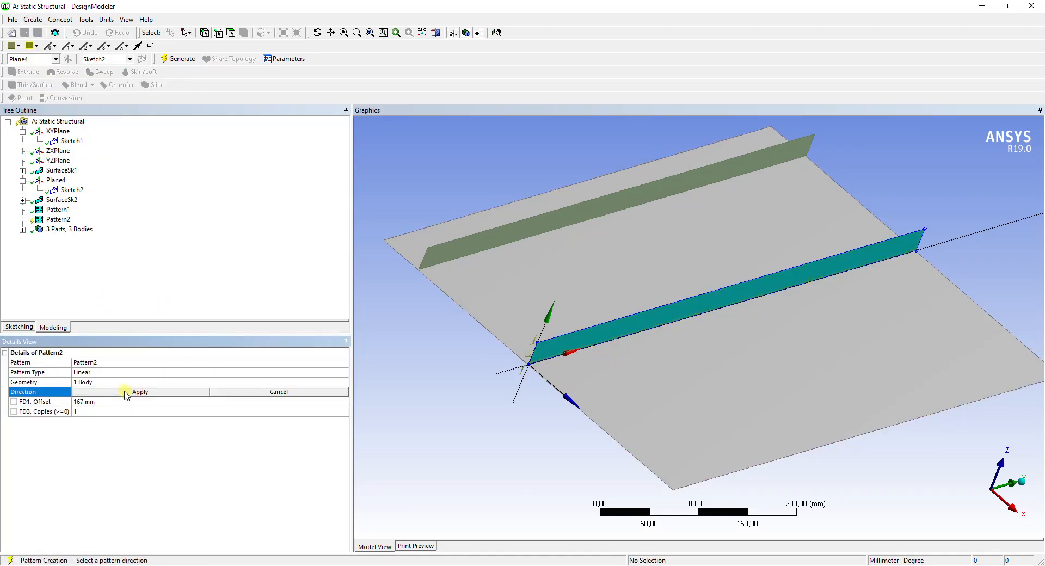
left_click(551, 383)
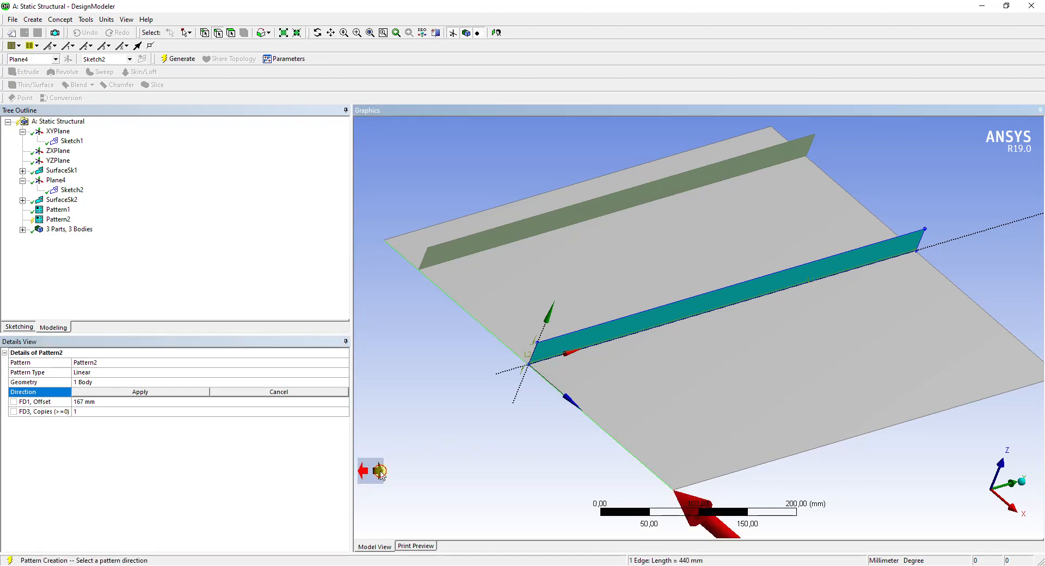
left_click(140, 391)
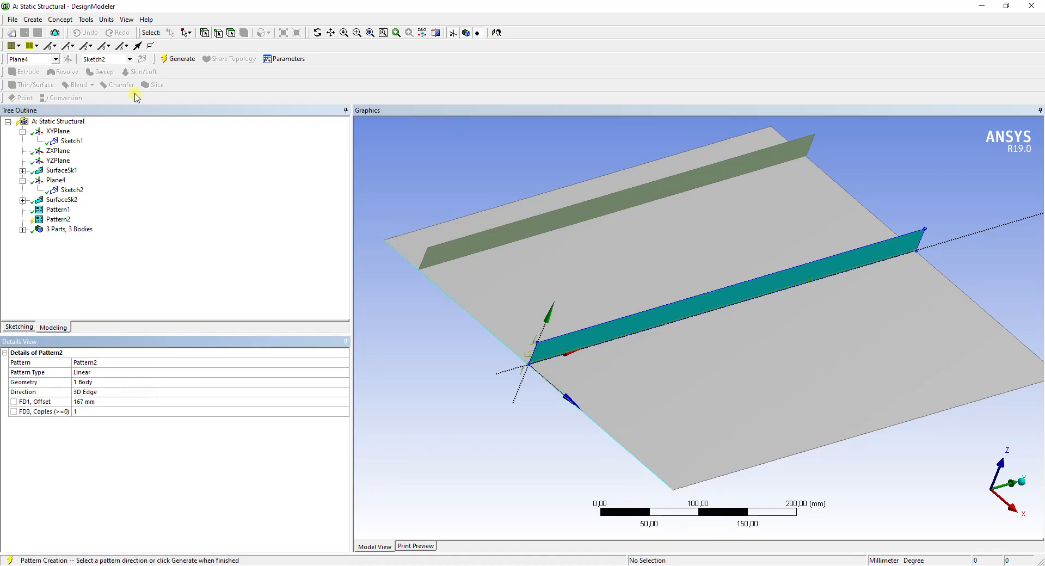
left_click(176, 58)
middle_click_drag(648, 289, 657, 240, "ctrl")
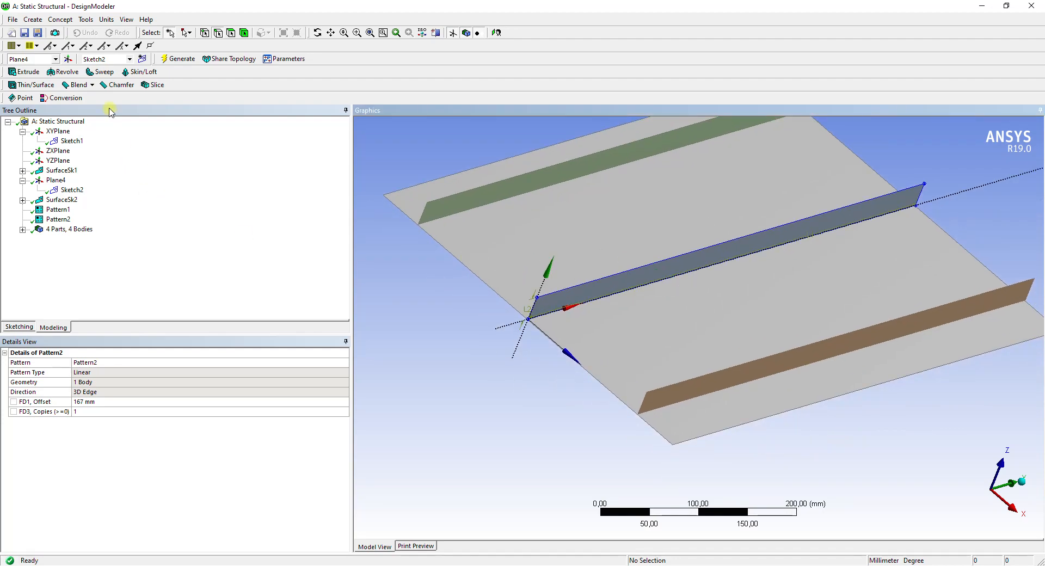
- Create a new plane based on Plane4 with Offset Z as its first transform
left_click(55, 180)
left_click(68, 59)
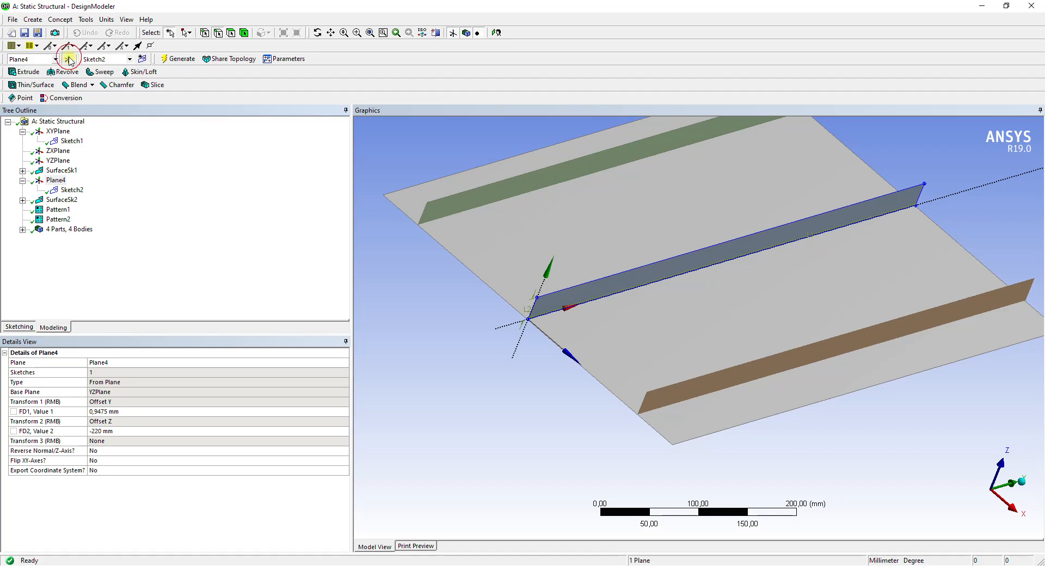
right_click(52, 231)
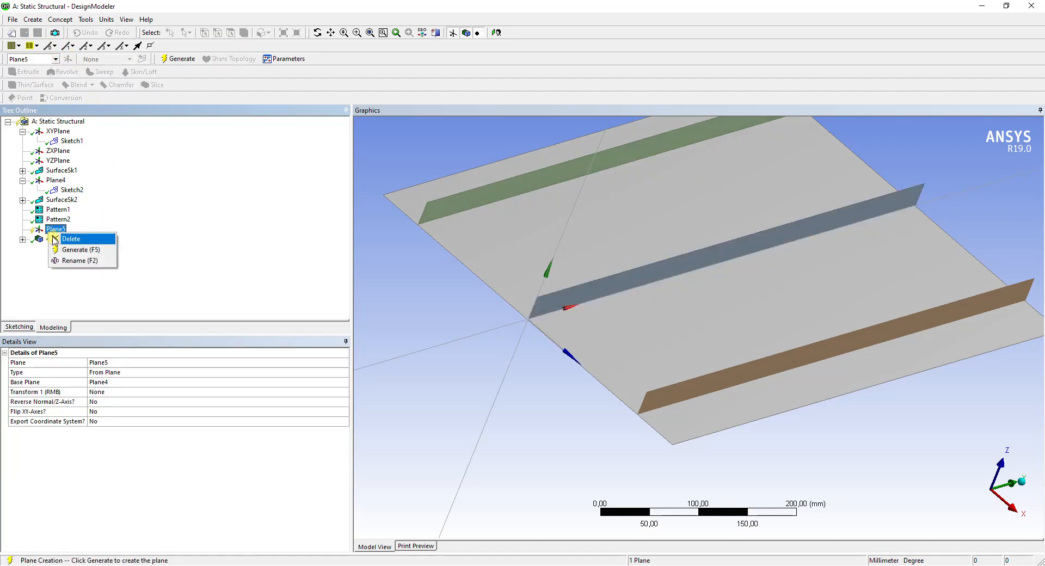
left_click(115, 392)
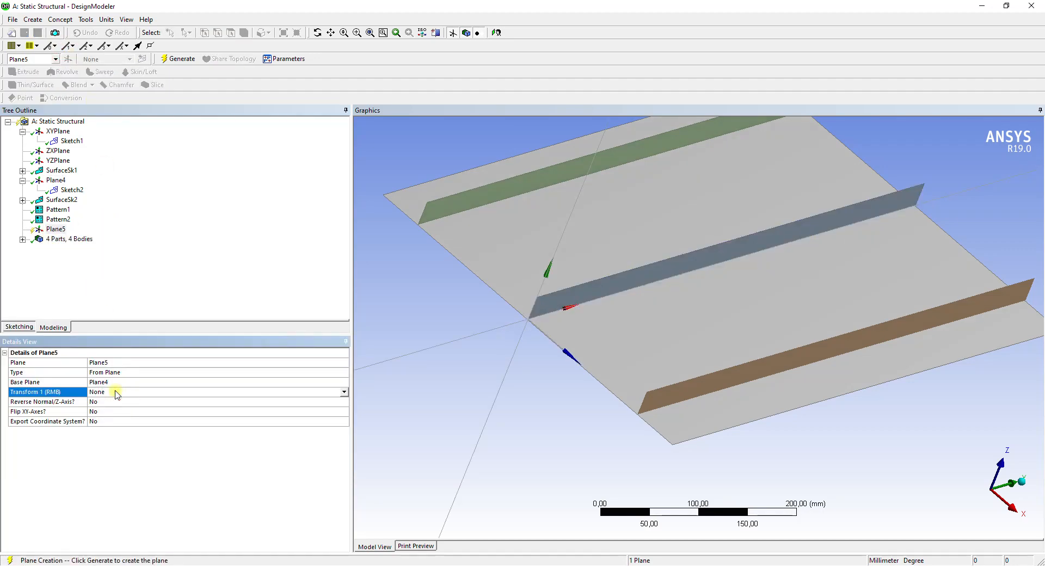
left_click(344, 392)
left_click(157, 435)
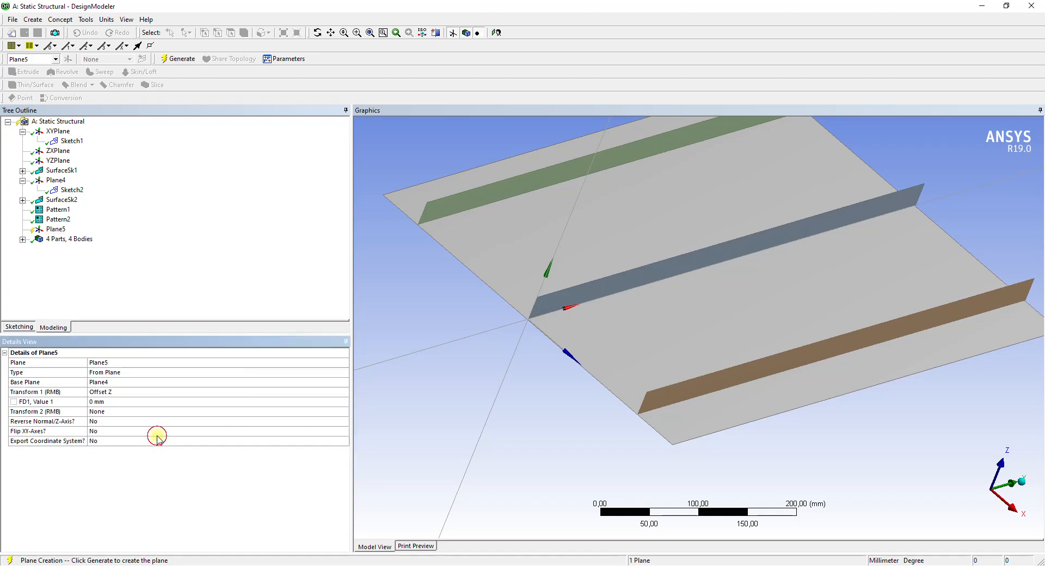
- Set the new plane's Z offset to -31,9 mm and generate the plane
left_click(117, 403)
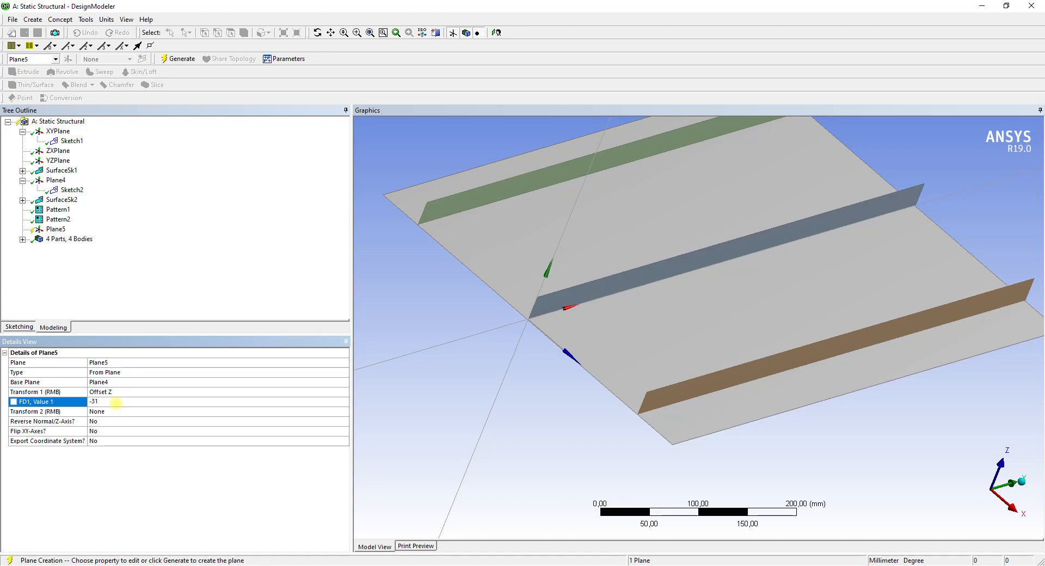
type("-31,9")
key("Return")
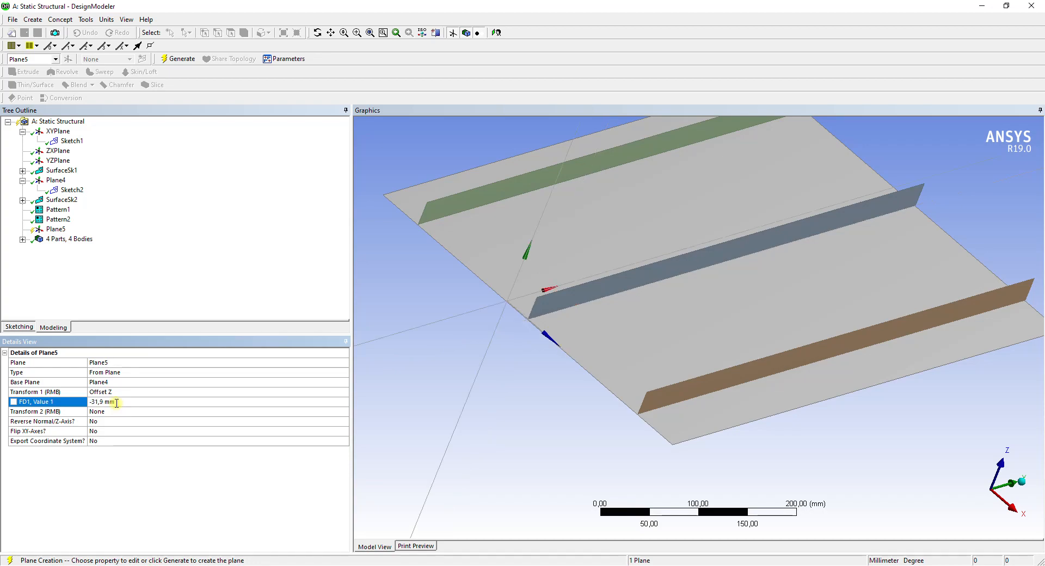
left_click(13, 18)
left_click(136, 4)
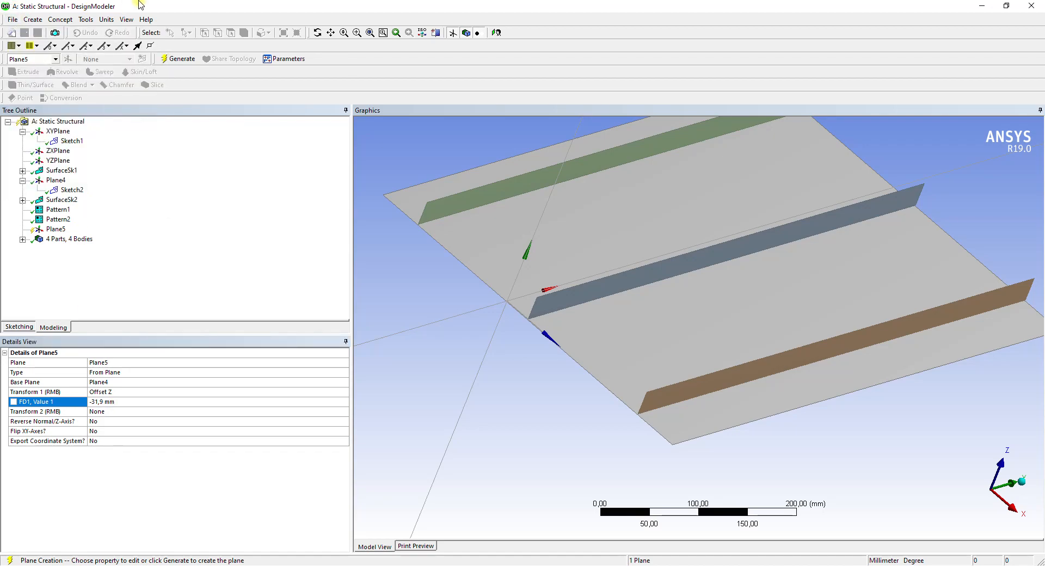
left_click(180, 59)
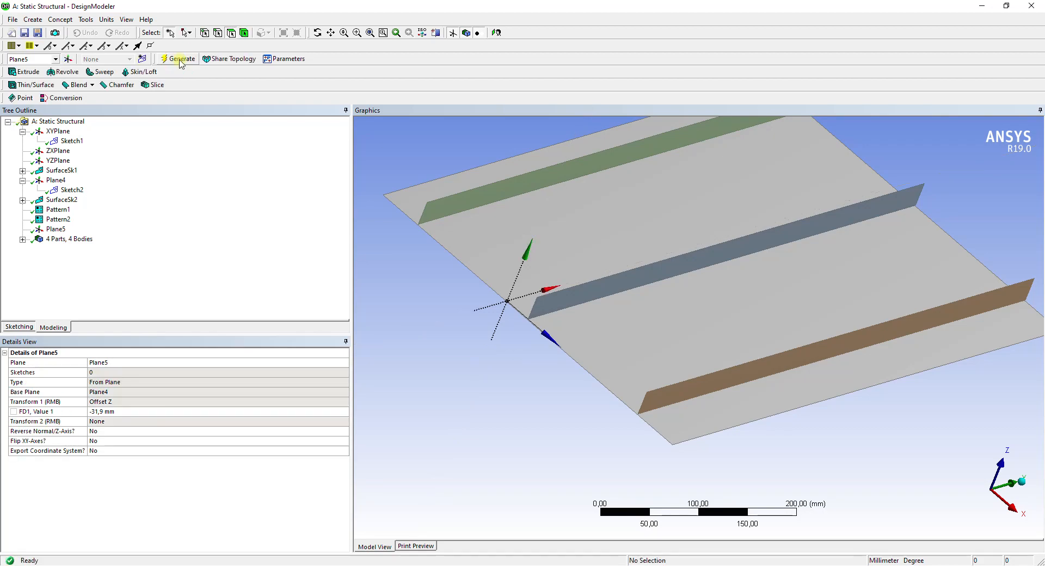
- Save the project
left_click(18, 21)
left_click(16, 21)
left_click(14, 19)
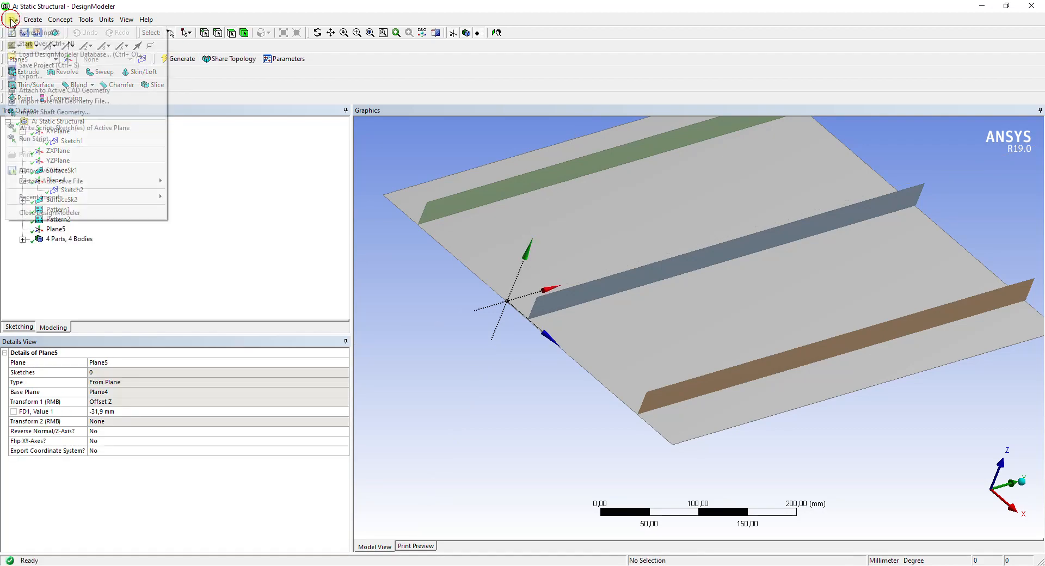
left_click(26, 65)
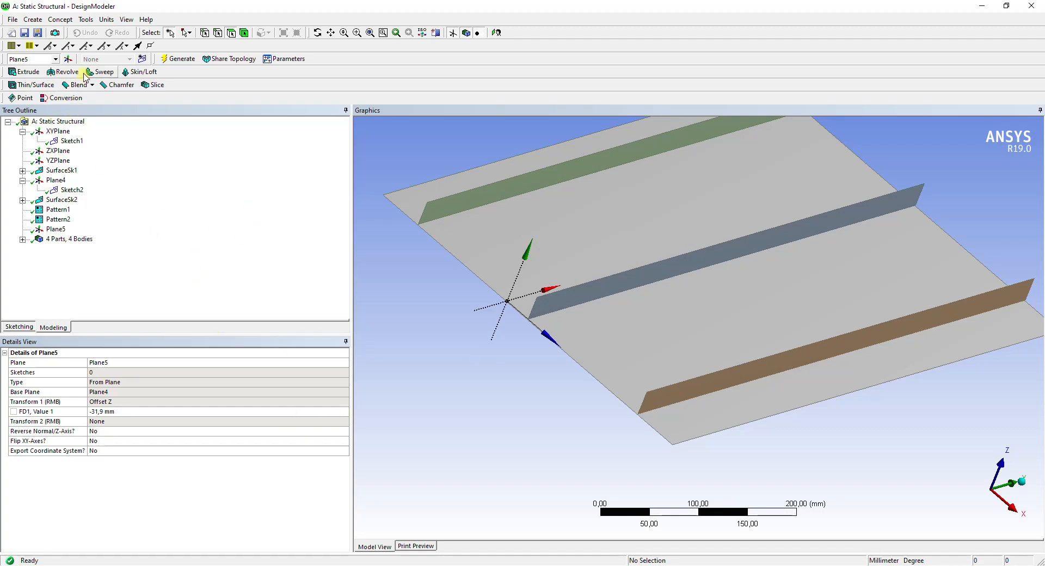
- Add a new sketch on Plane5 and look at it face-on around the plane's origin
right_click(55, 232)
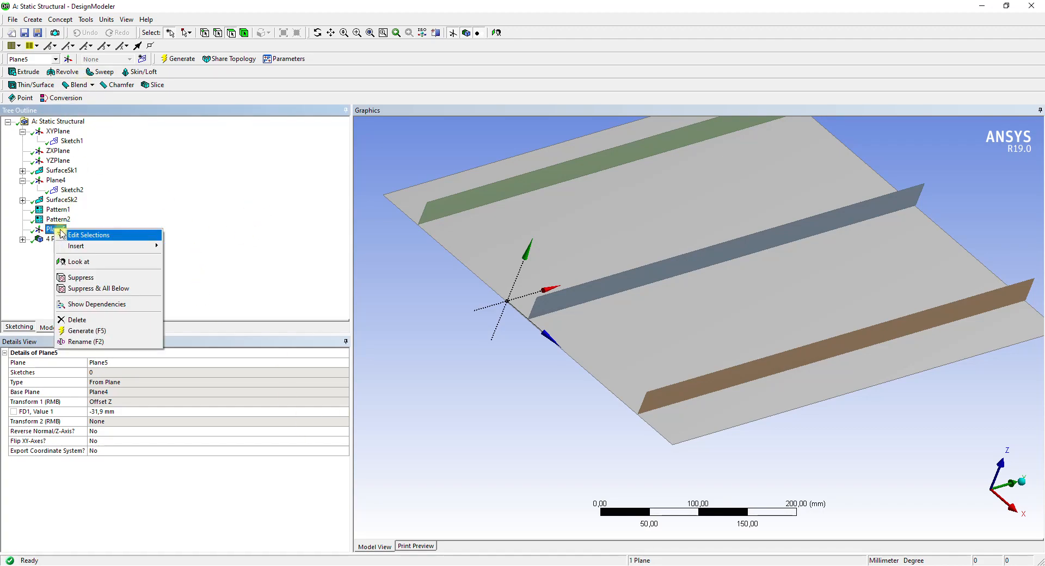
left_click(142, 58)
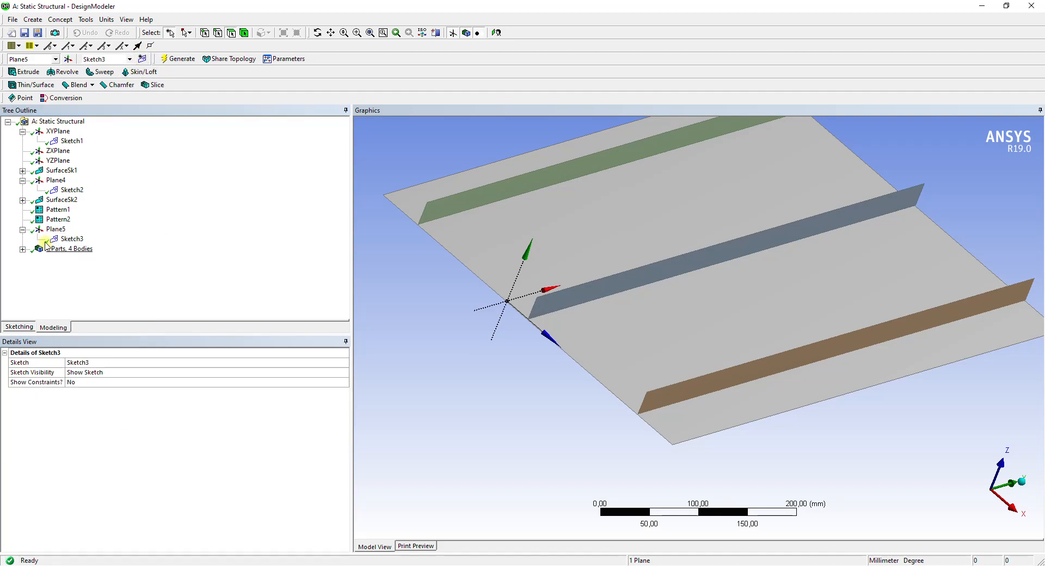
left_click(63, 239)
right_click(63, 240)
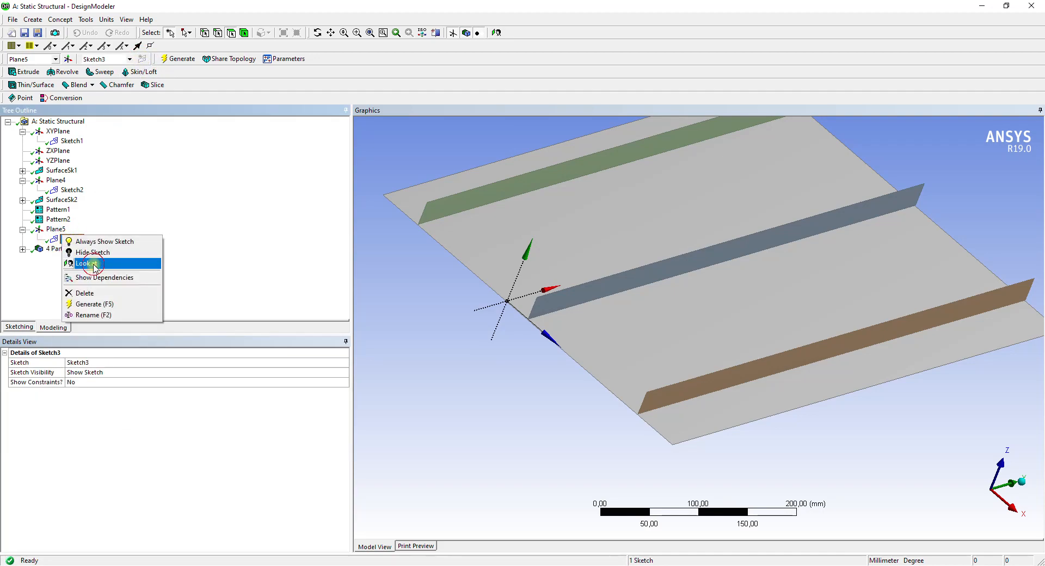
left_click(88, 268)
mouse_move(466, 262)
middle_mouse_down("ctrl")
mouse_move(675, 267)
mouse_move(586, 226)
middle_mouse_up("ctrl")
scroll(559, 272, "up", 2)
scroll(586, 226, "up", 2)
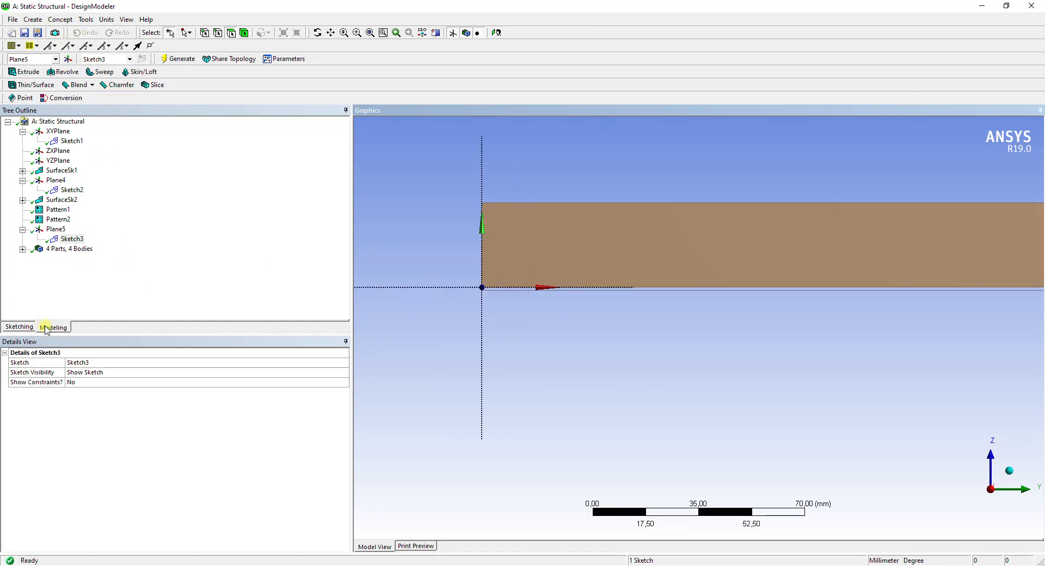
- Draw a rectangle from the Plane5 origin along its horizontal axis, about 75 mm long and 9 mm high
left_click(19, 327)
left_click(28, 184)
scroll(491, 246, "up", 2)
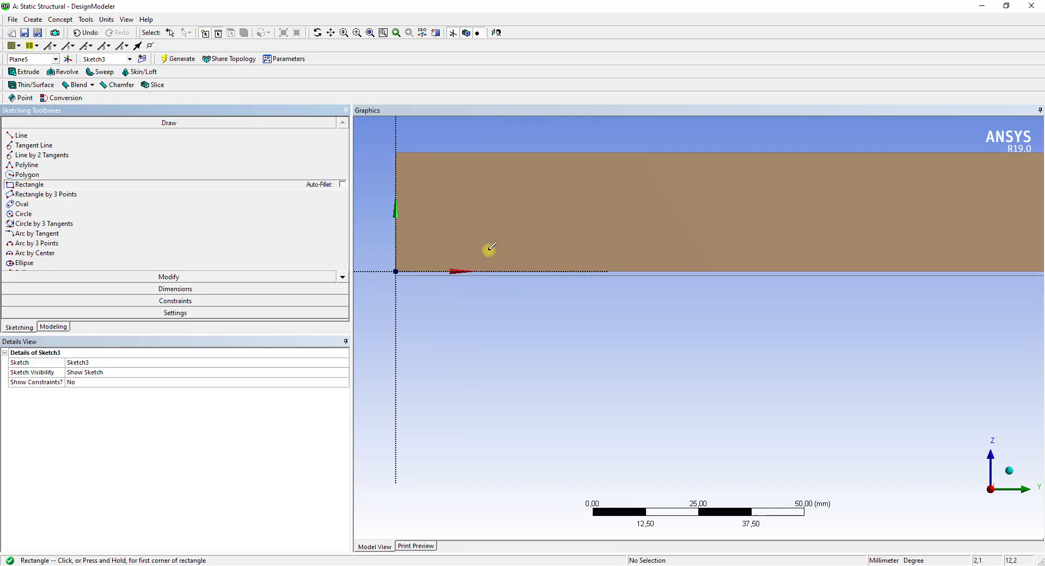
middle_click_drag(434, 221, 591, 248, "ctrl")
scroll(591, 248, "up", 2)
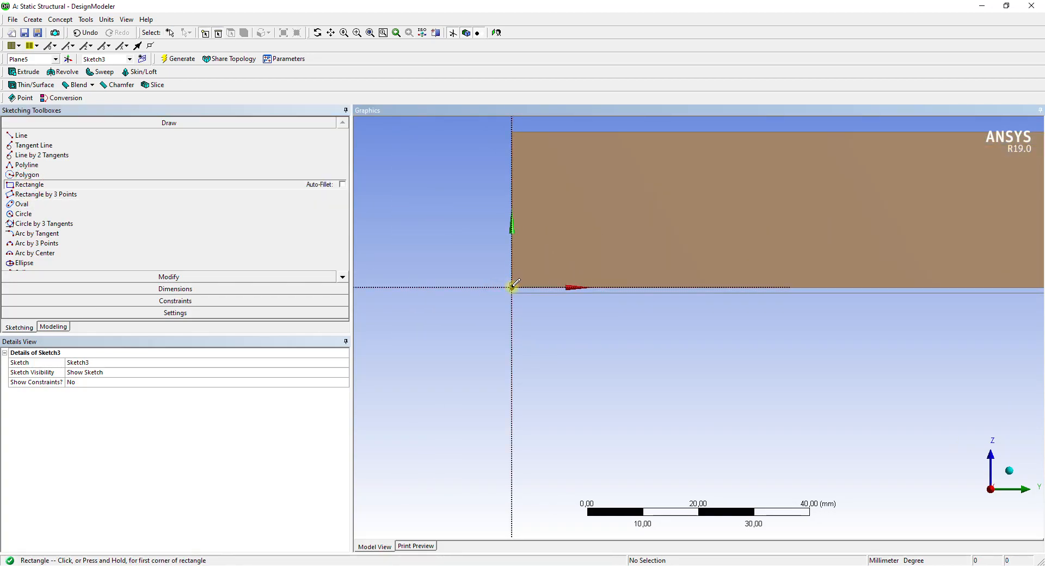
left_click(512, 285)
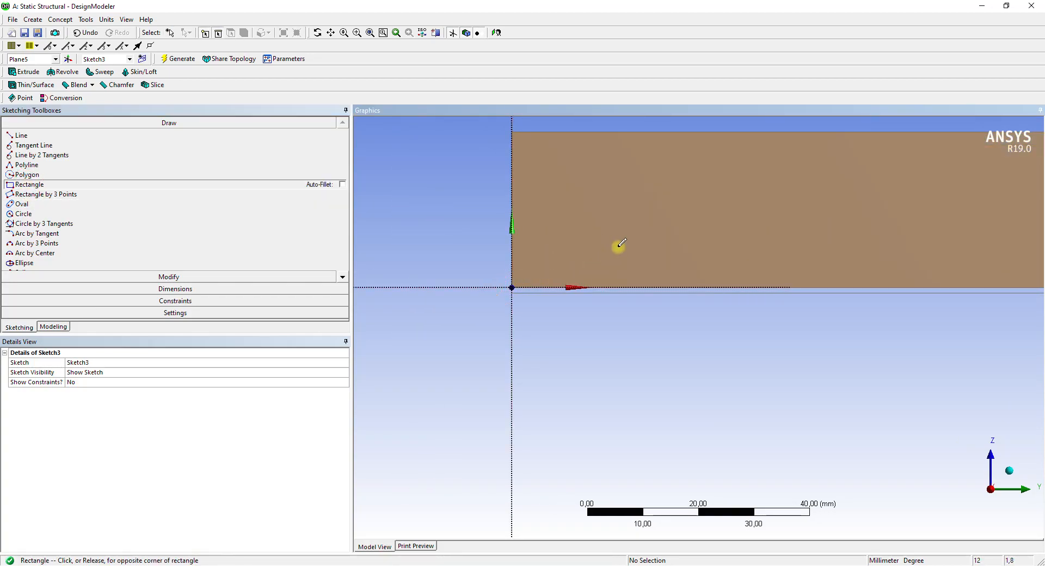
left_click(930, 238)
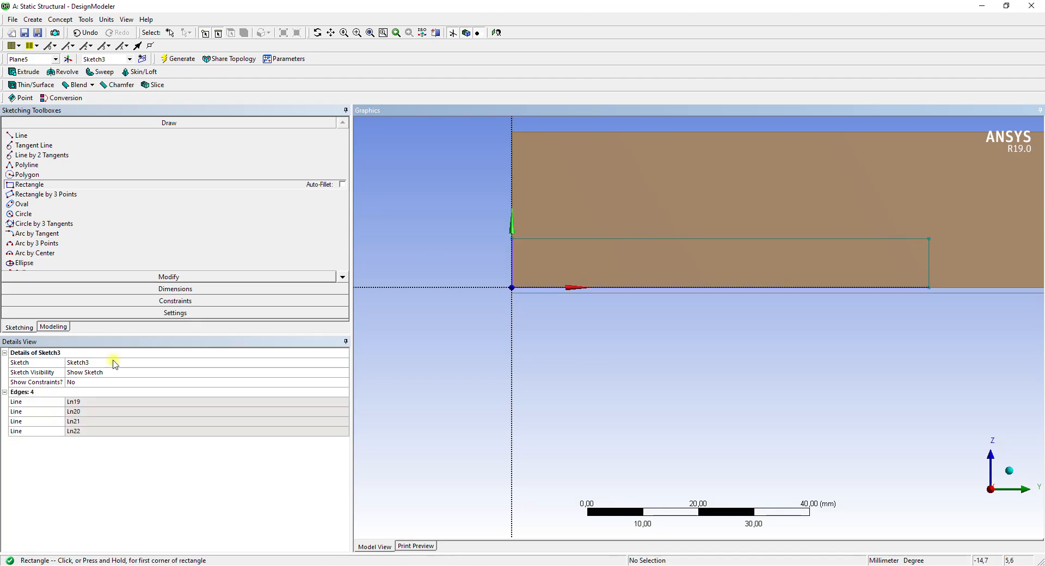
- Add a Length/Distance dimension between the rectangle's two short sides and set it to 590 mm
left_click(185, 289)
left_click(38, 189)
left_click(513, 262)
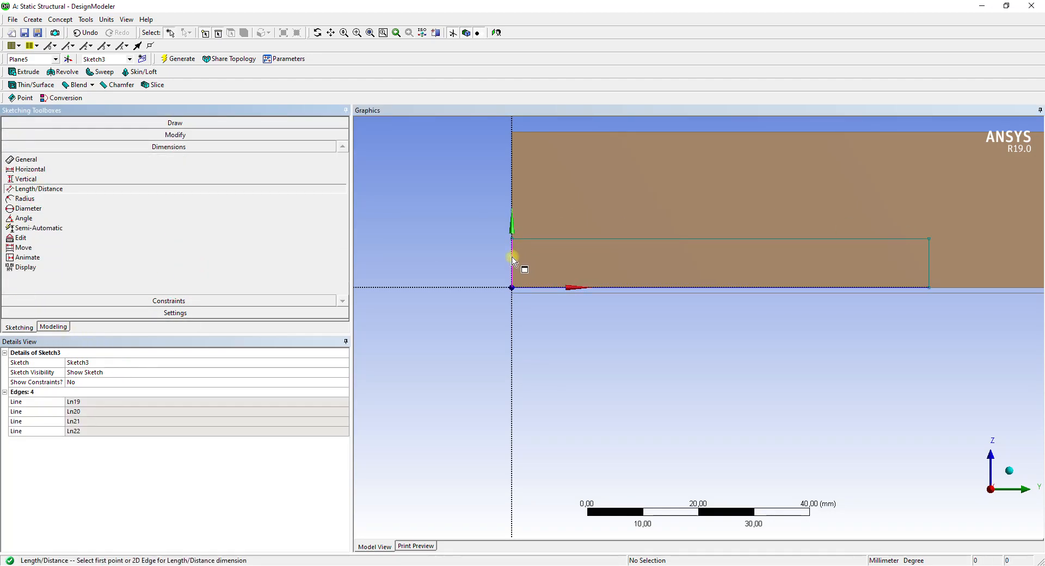
left_click(930, 271)
left_click(807, 196)
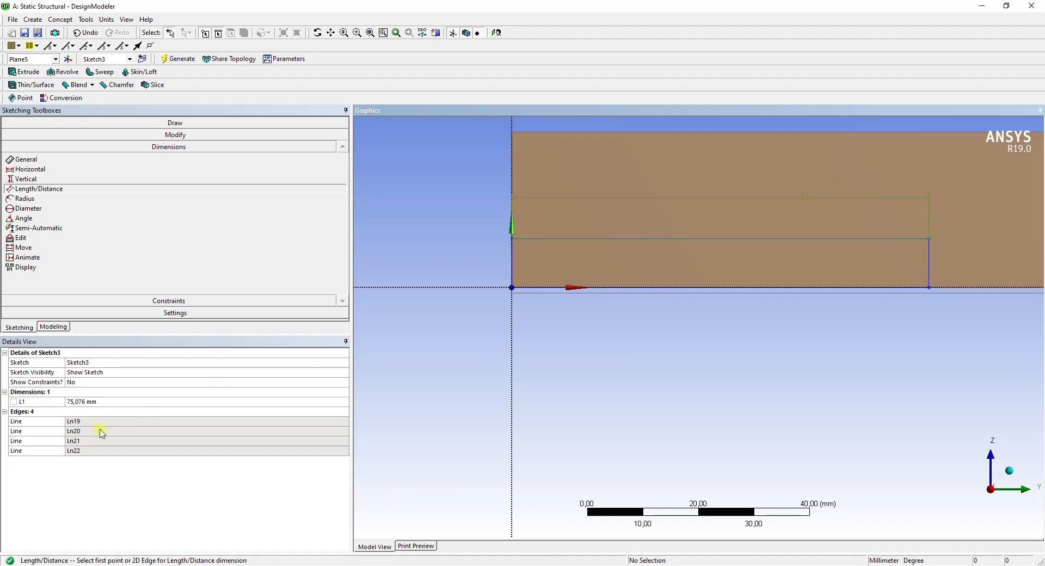
left_click(100, 401)
type("160")
key("Return")
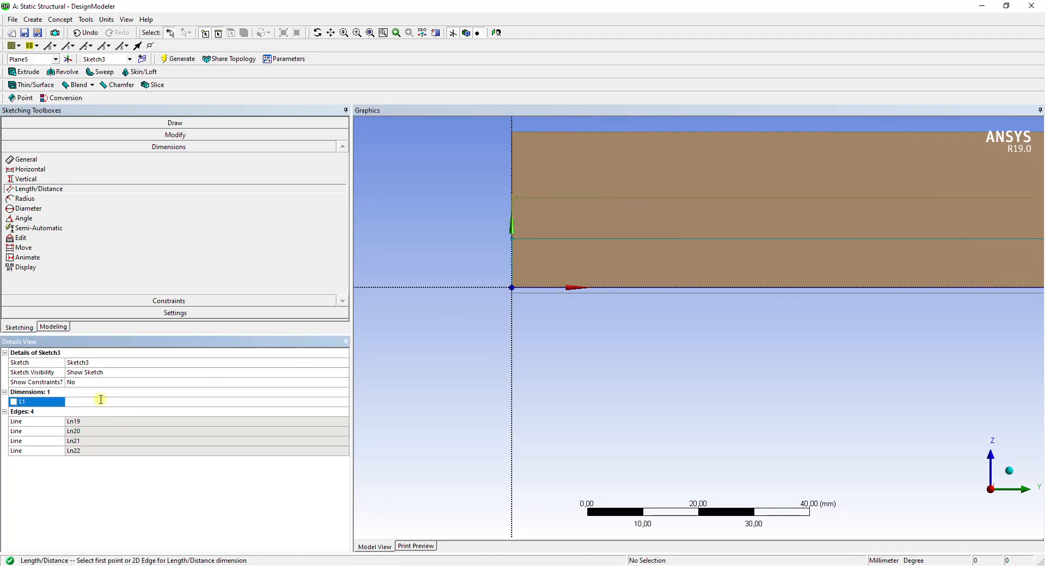
- Add a Length/Distance dimension for the rectangle's height between its two long edges
left_click(534, 238)
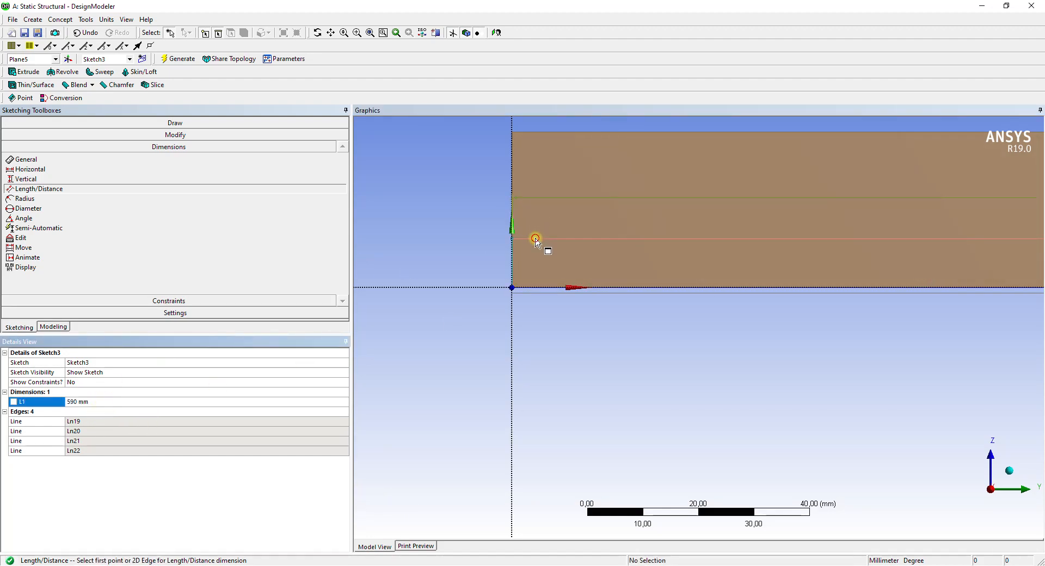
left_click(539, 288)
left_click(488, 261)
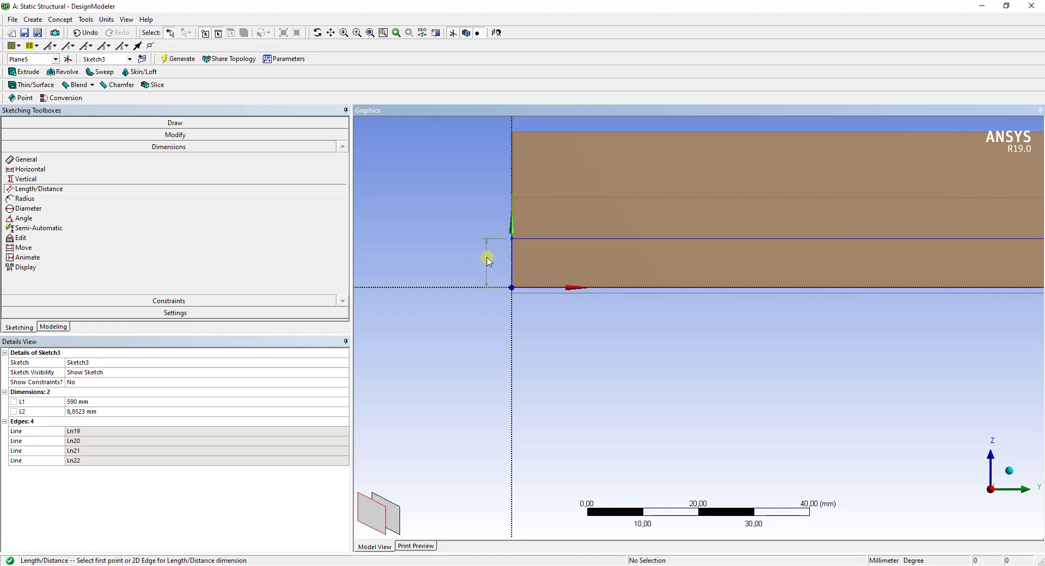
key("8")
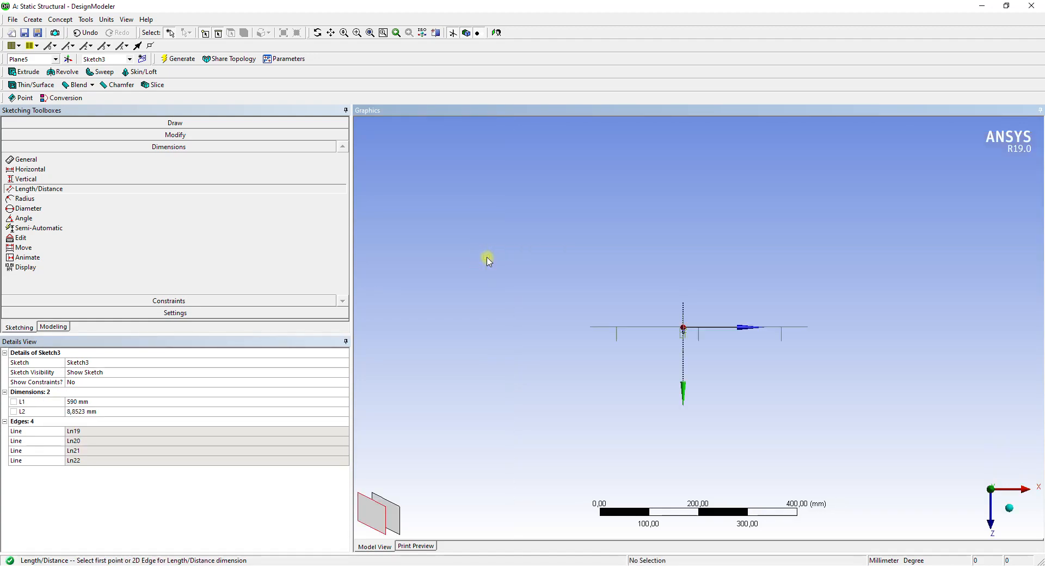
key("0")
middle_click_drag(802, 287, 283, 267)
- Set the height dimension of the rectangle sketched on Plane5 to 8,7 mm
left_click(54, 327)
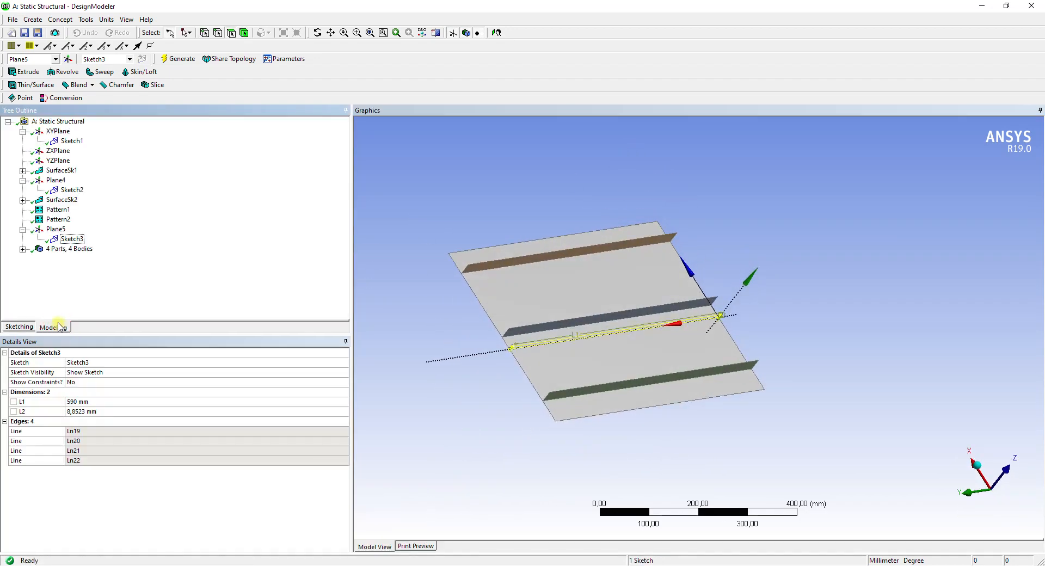
right_click(64, 238)
left_click(87, 265)
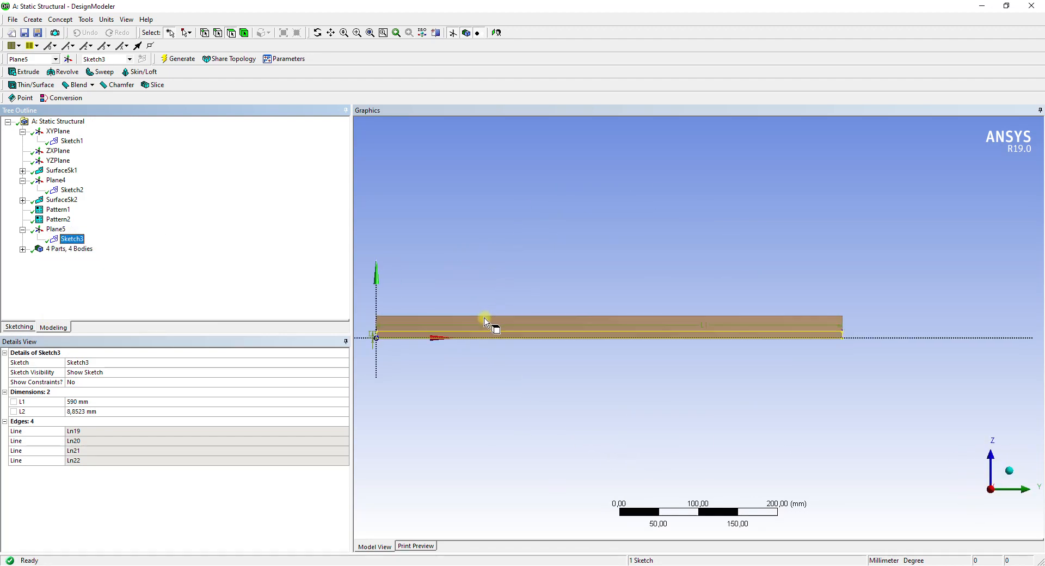
scroll(586, 244, "up", 3)
scroll(586, 244, "up", 1)
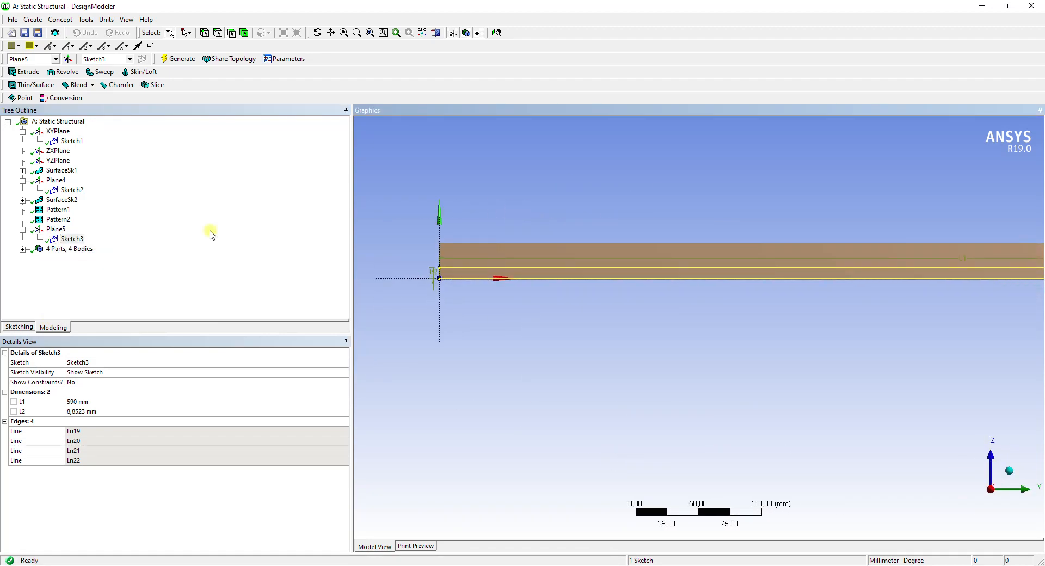
left_click(21, 327)
left_click(140, 291)
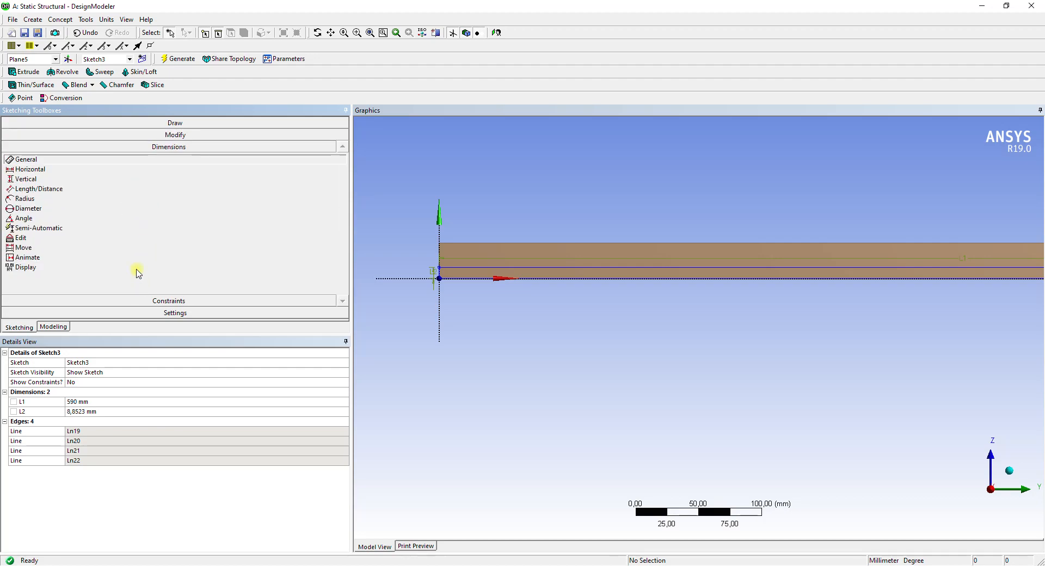
left_click(39, 189)
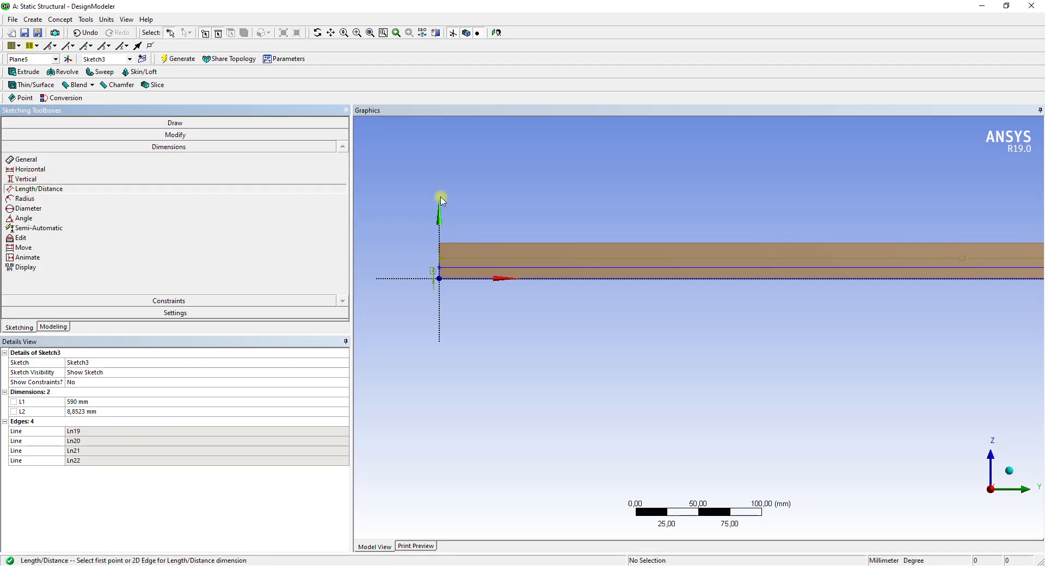
middle_click_drag(440, 201, 520, 198, "ctrl")
left_click(92, 412)
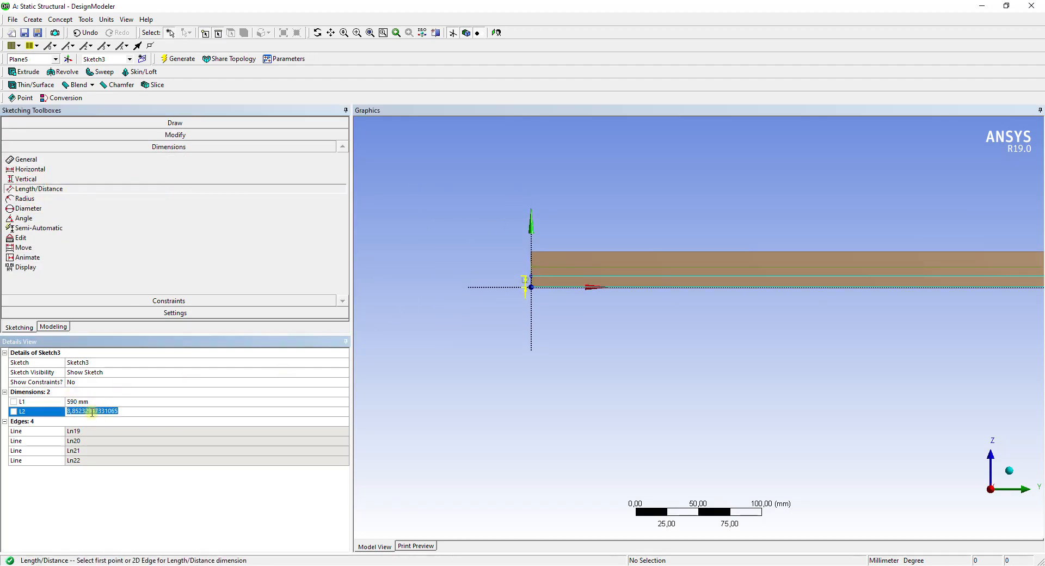
type("8,7")
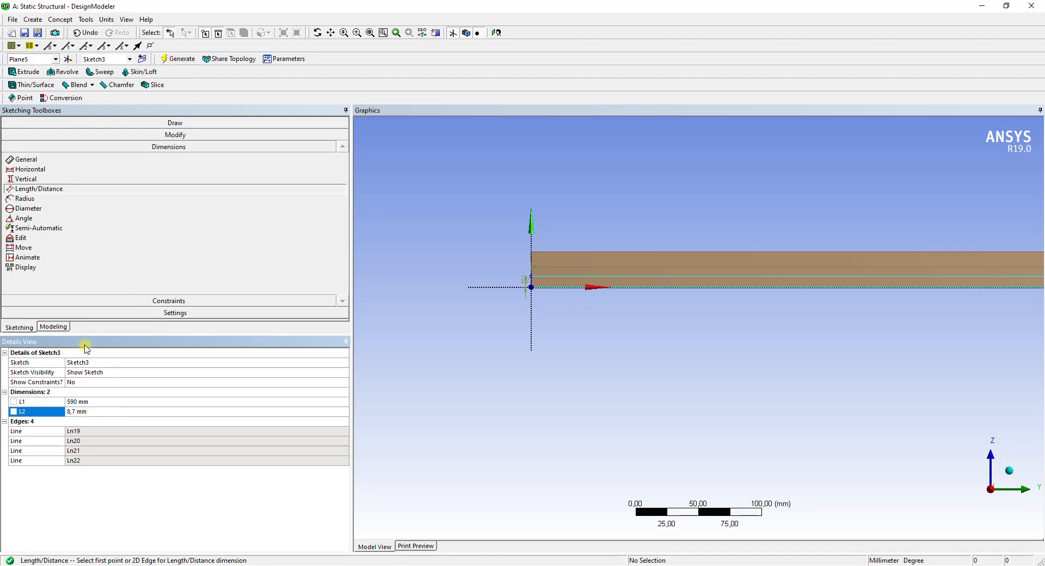
- Generate a surface from Sketch3 with the Add Material operation and a thickness of 1,4 mm
left_click(53, 327)
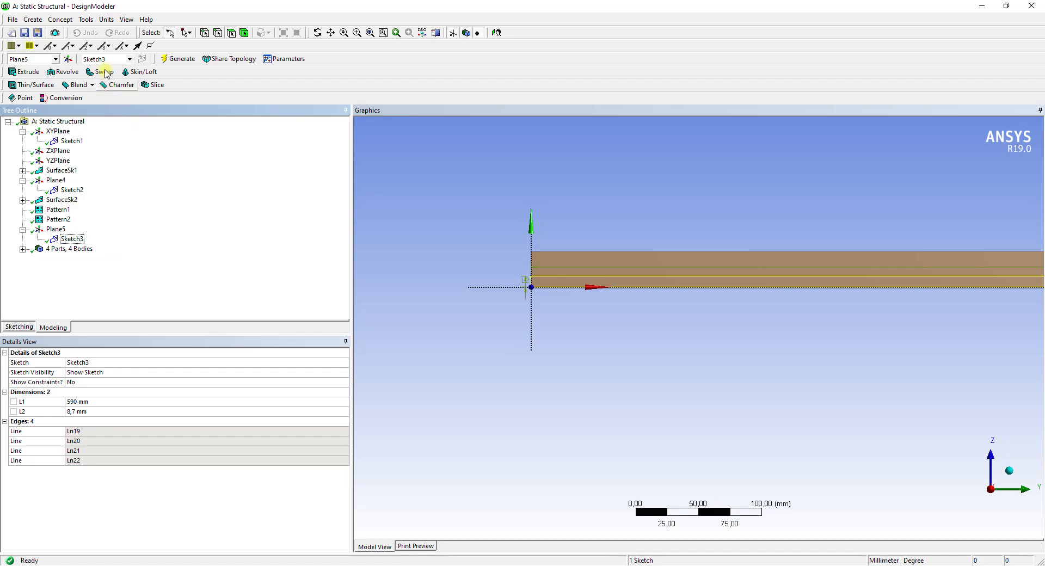
left_click(56, 18)
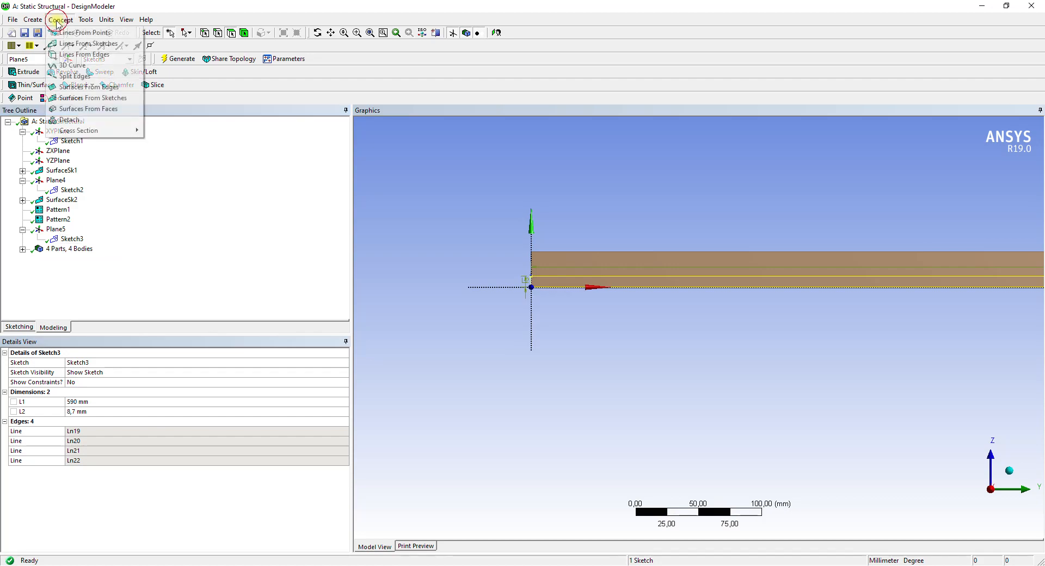
left_click(87, 99)
left_click(72, 239)
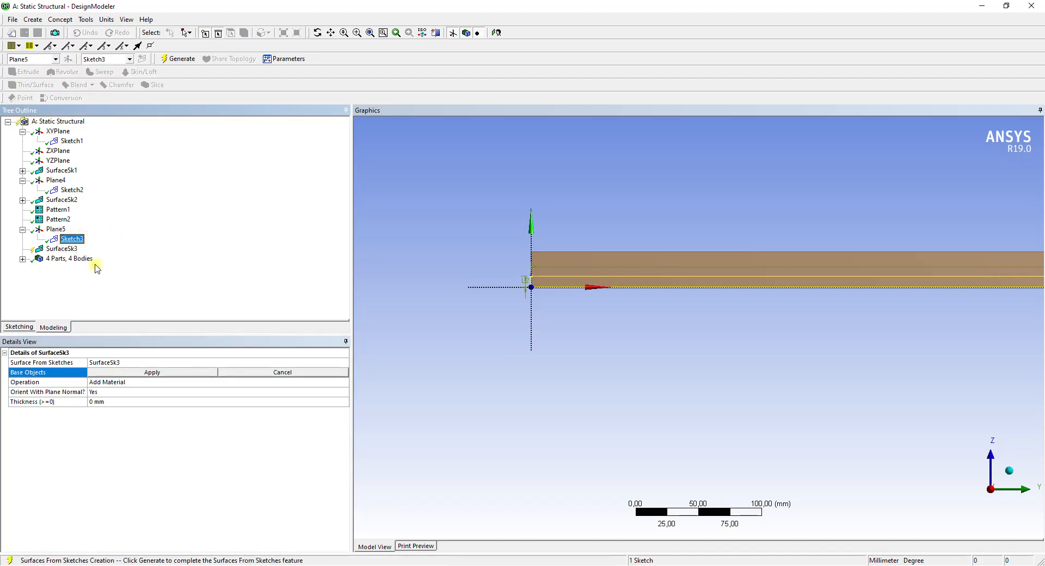
left_click(143, 372)
left_click(136, 401)
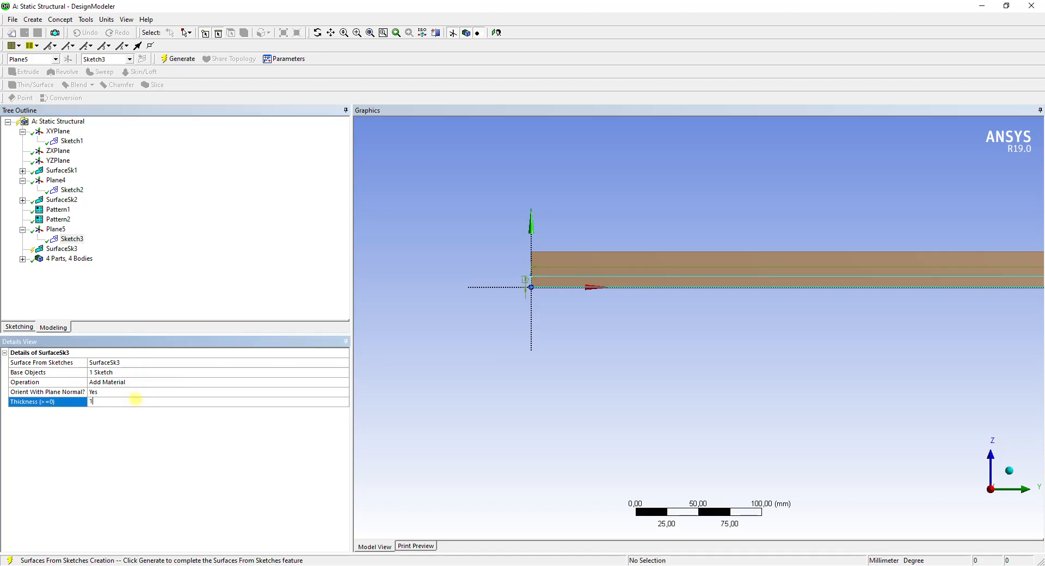
key("Return")
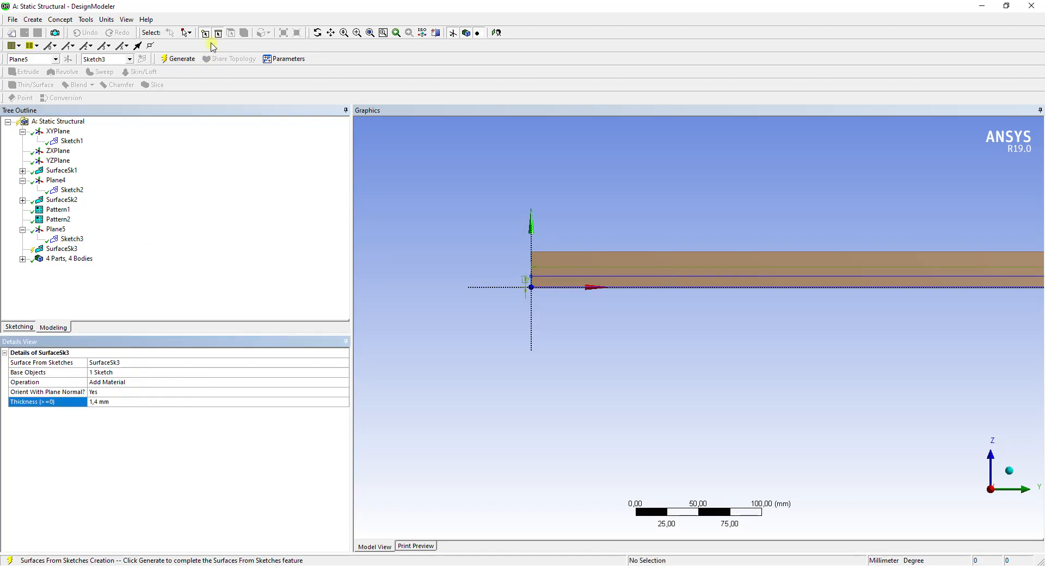
left_click(183, 59)
- Start a linear pattern of the new thin strip body, directed along the skin's 440 mm edge
middle_click_drag(443, 233, 539, 337)
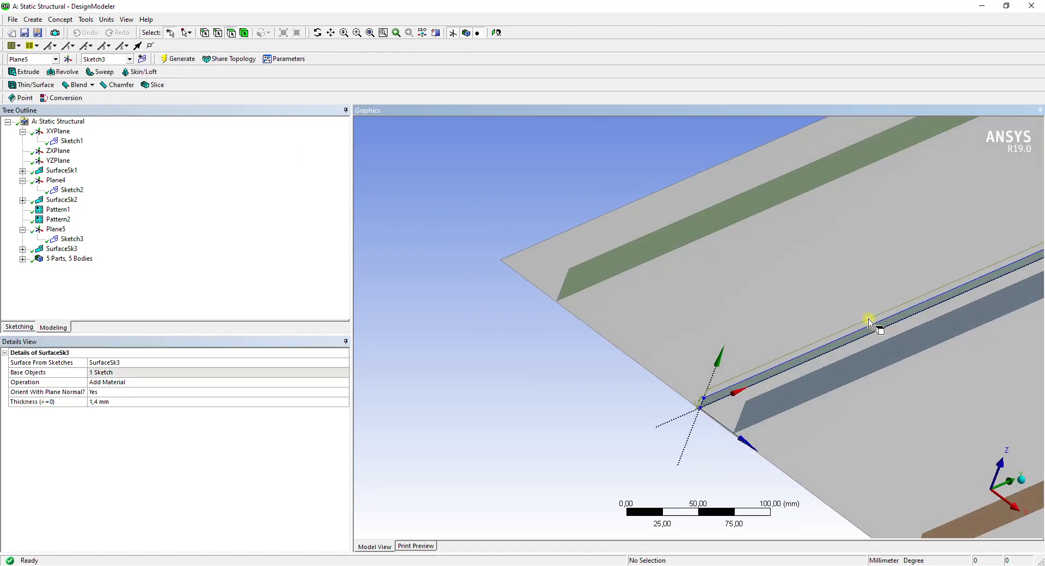
left_click(32, 20)
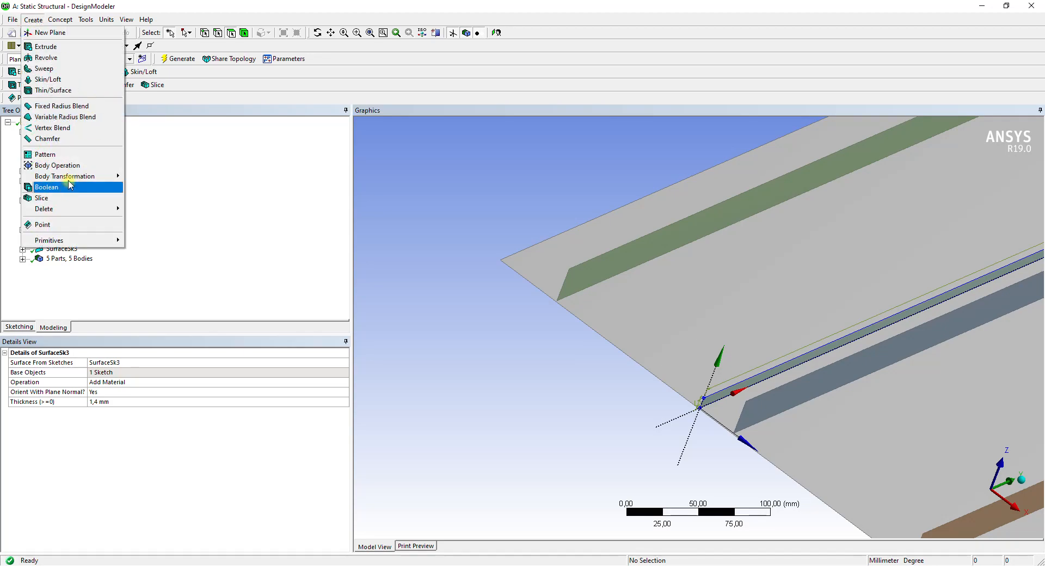
left_click(60, 155)
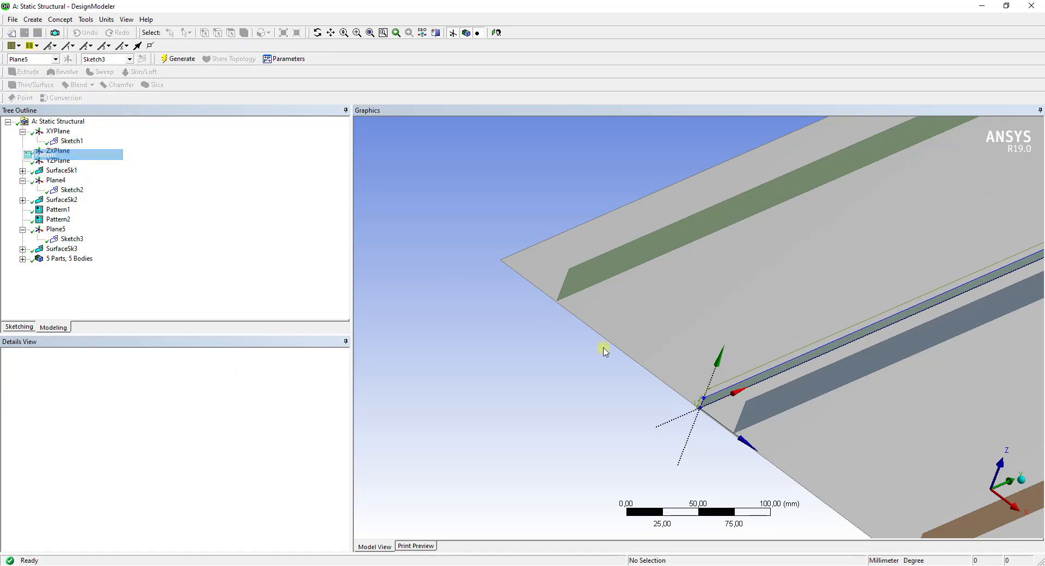
left_click(724, 394)
left_click(138, 382)
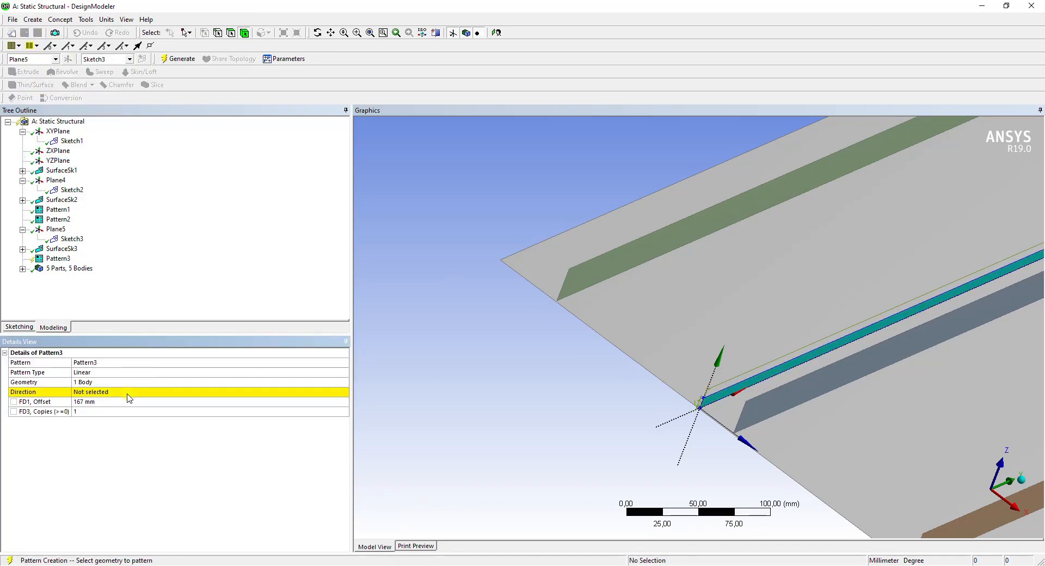
left_click(124, 392)
left_click(639, 366)
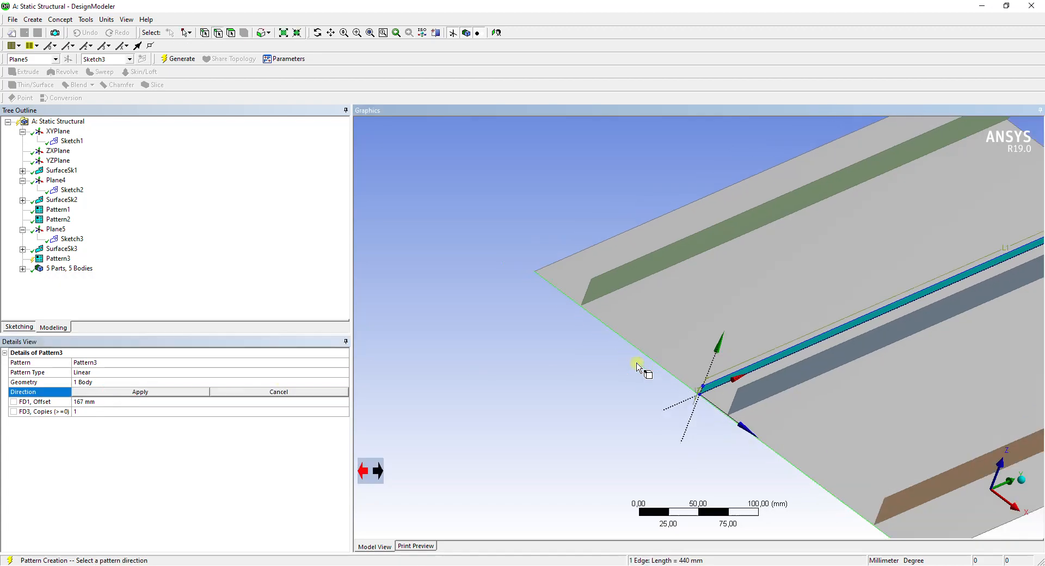
left_click(148, 392)
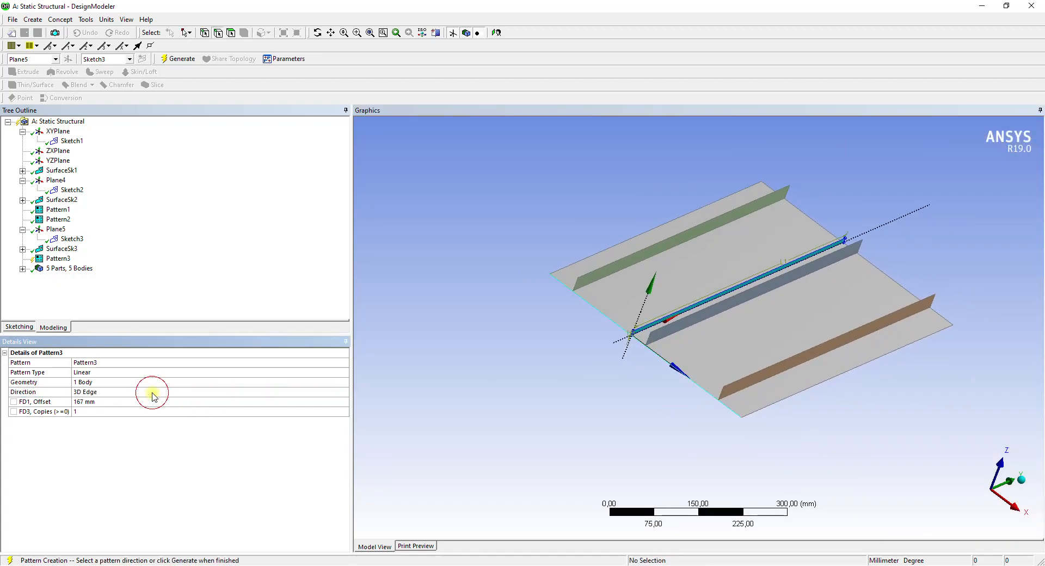
- Set the strip pattern's offset to 25,8 mm with 4 copies and generate it
left_click(141, 402)
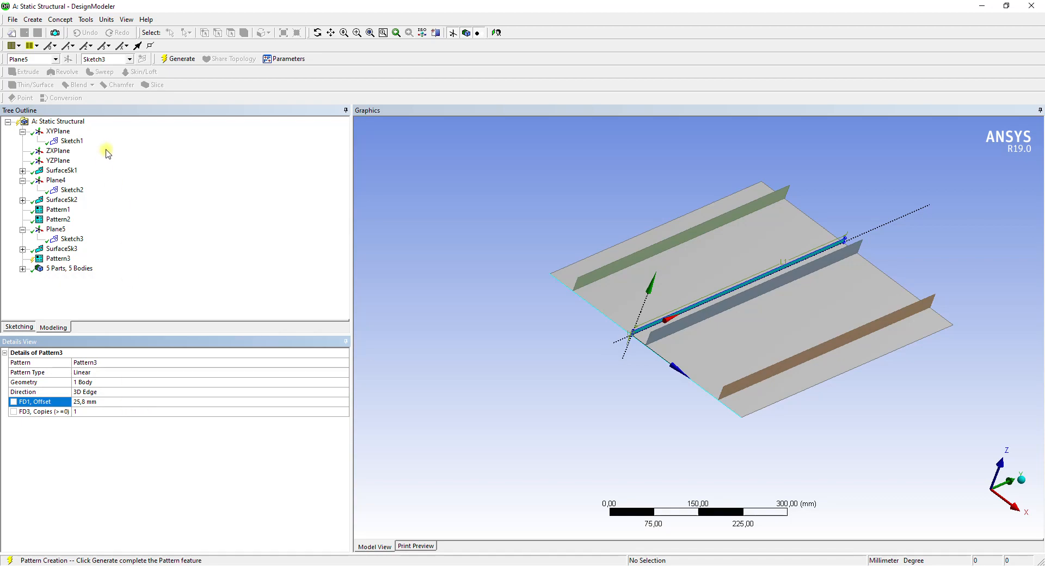
left_click(97, 413)
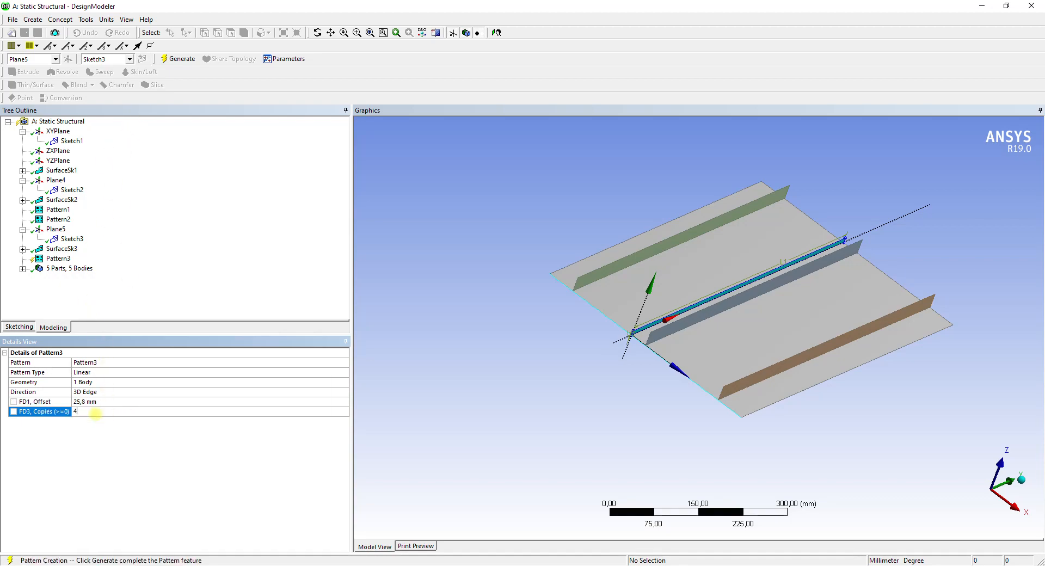
left_click(182, 58)
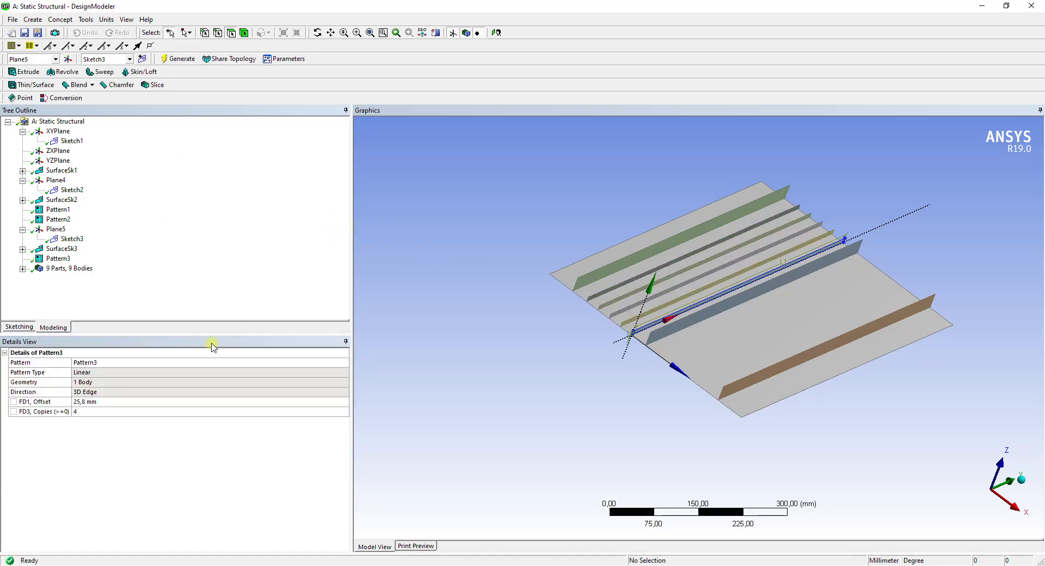
- Generate a new plane based on Plane5 without any transform
left_click(33, 19)
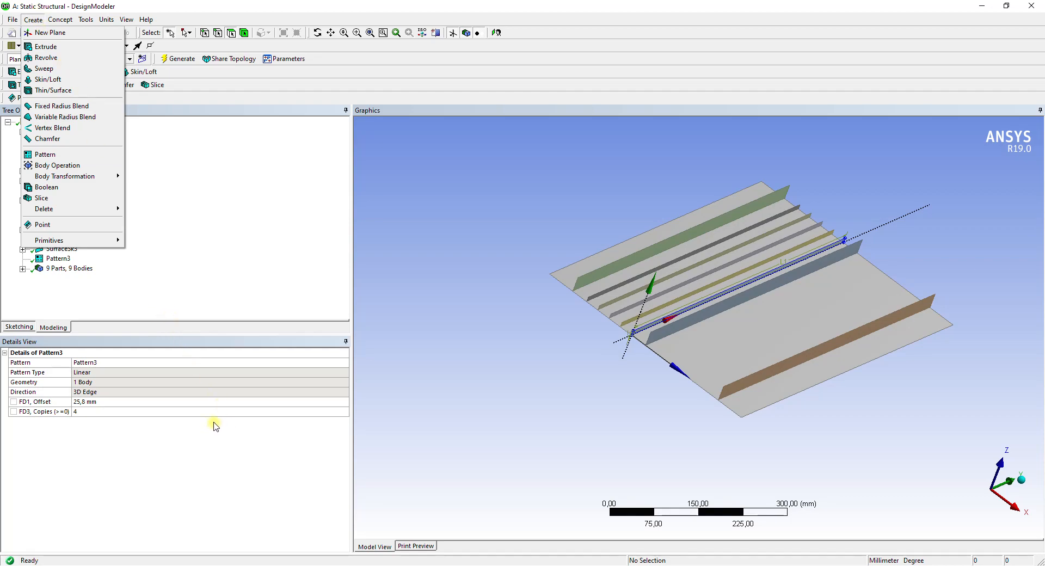
left_click(308, 474)
left_click(56, 229)
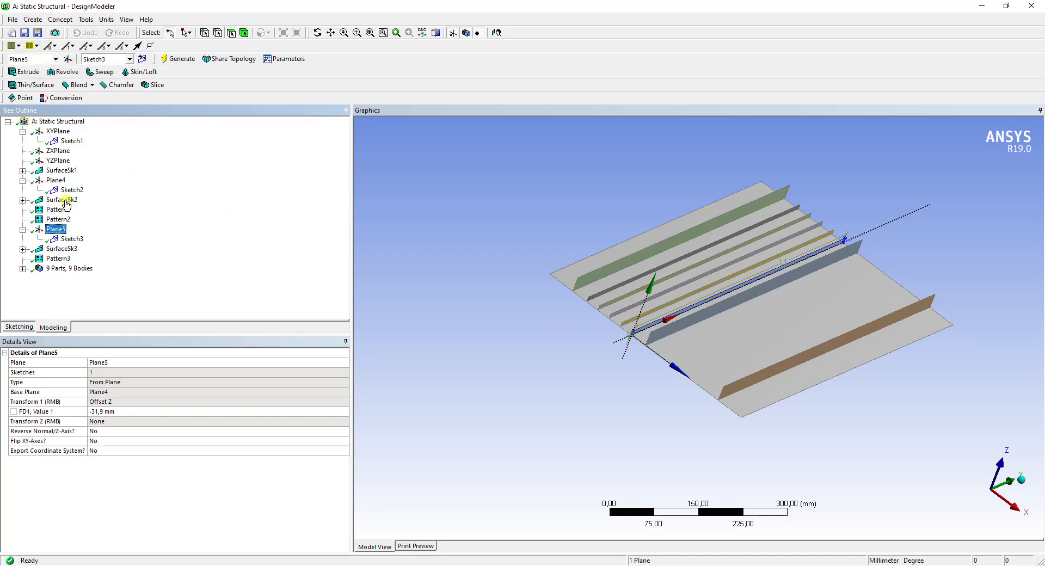
left_click(67, 58)
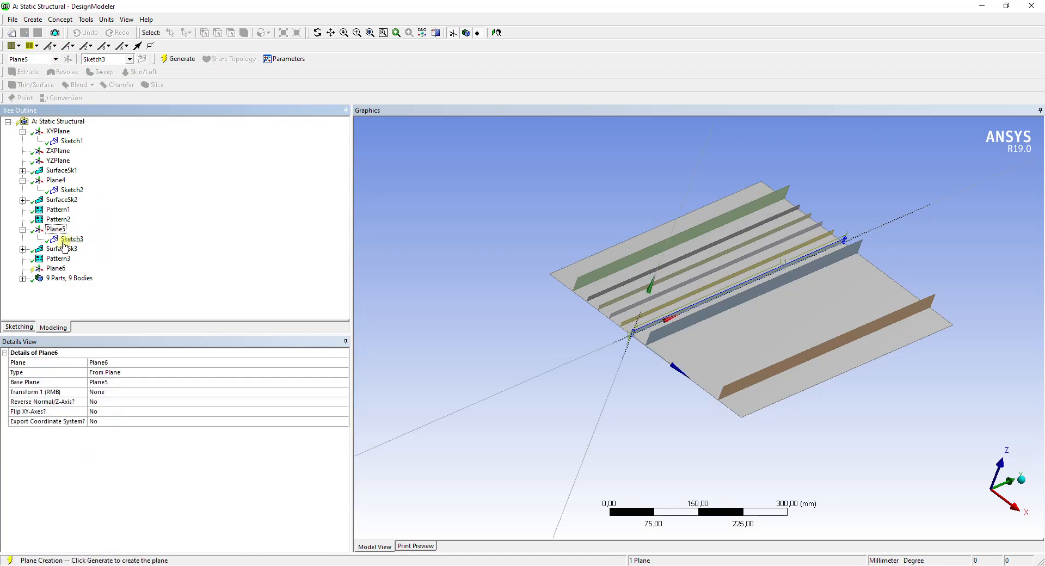
right_click(50, 269)
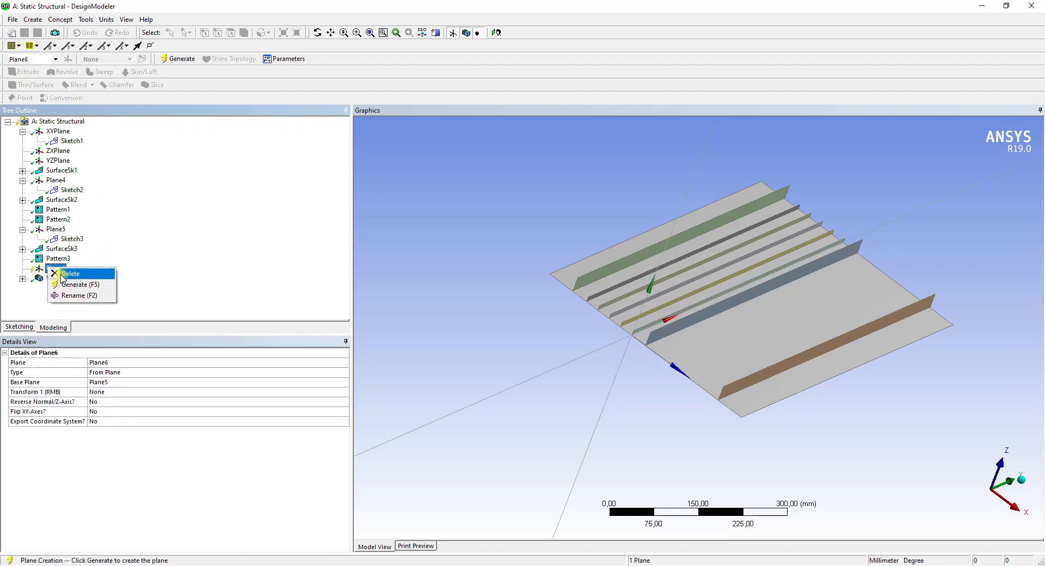
left_click(129, 403)
left_click(128, 392)
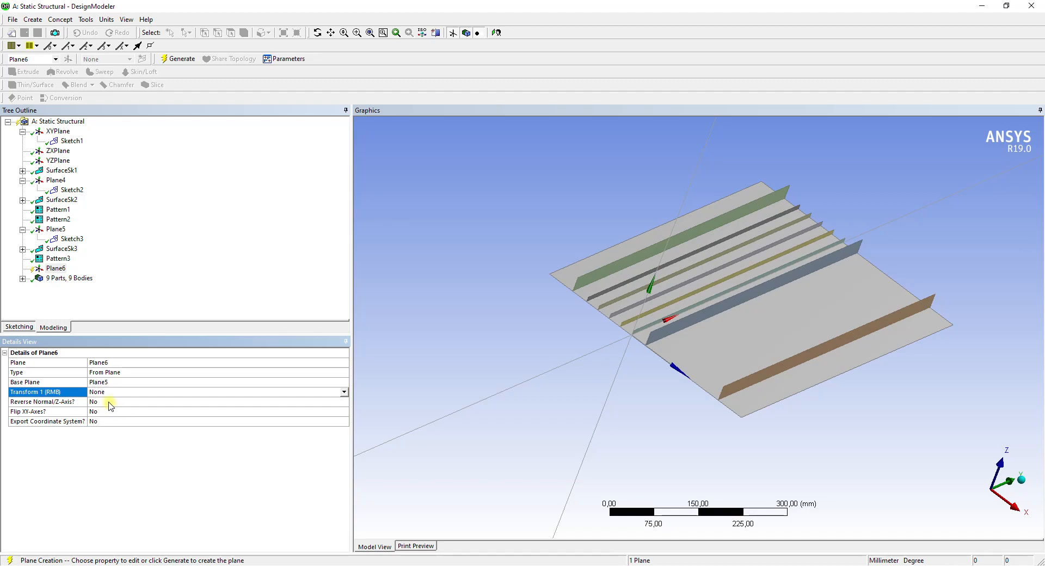
left_click(54, 232)
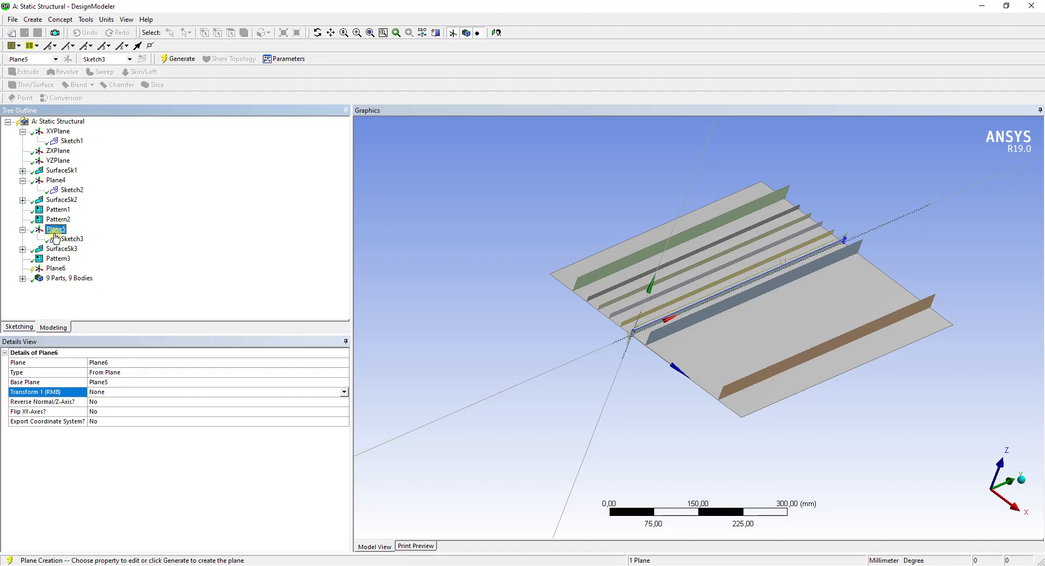
left_click(180, 59)
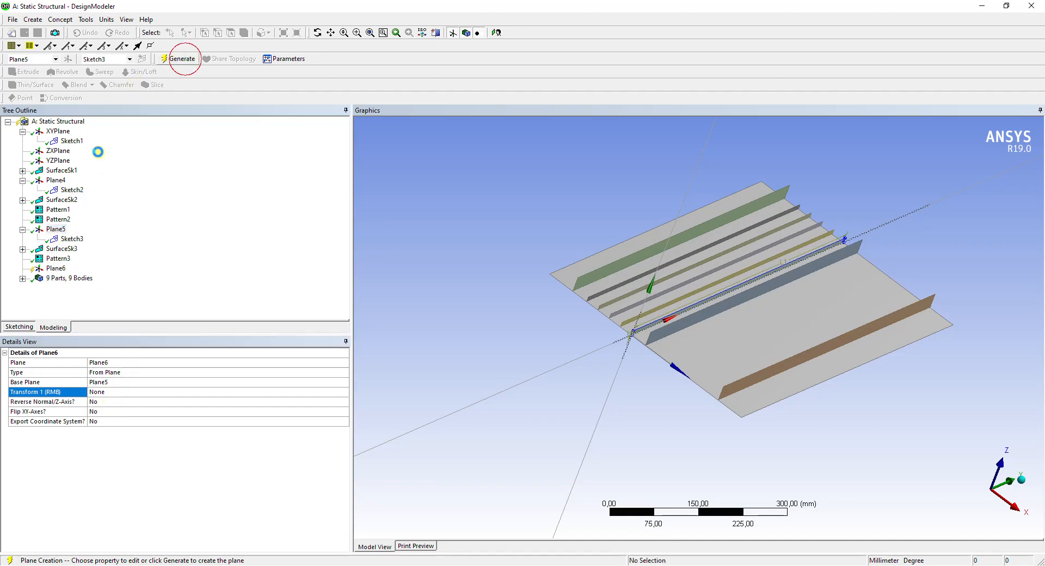
- Reopen Plane6's definition for editing, keep Plane5 as its base plane and choose Offset Z as its first transform
left_click(56, 232)
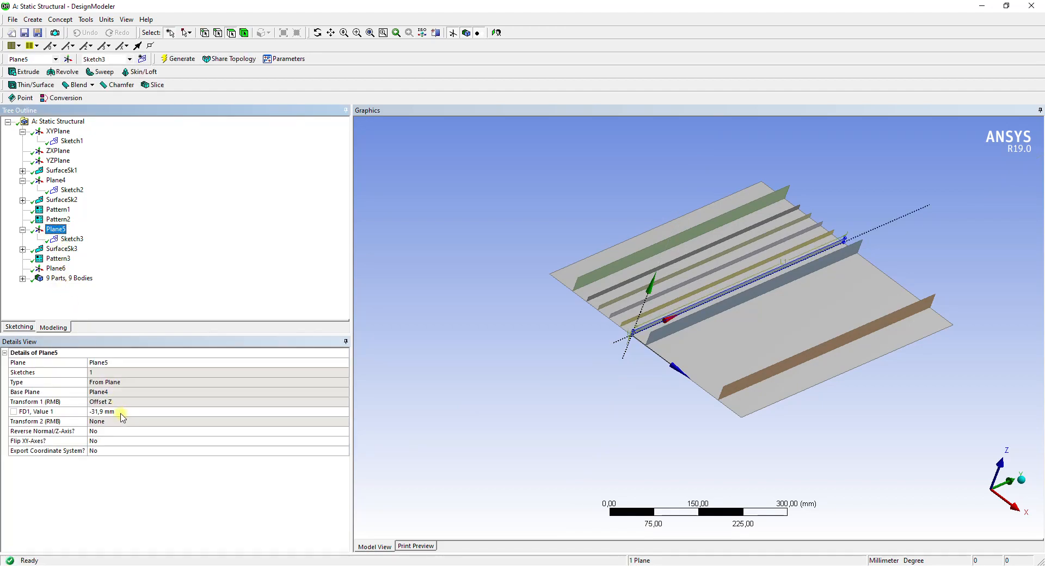
left_click(56, 269)
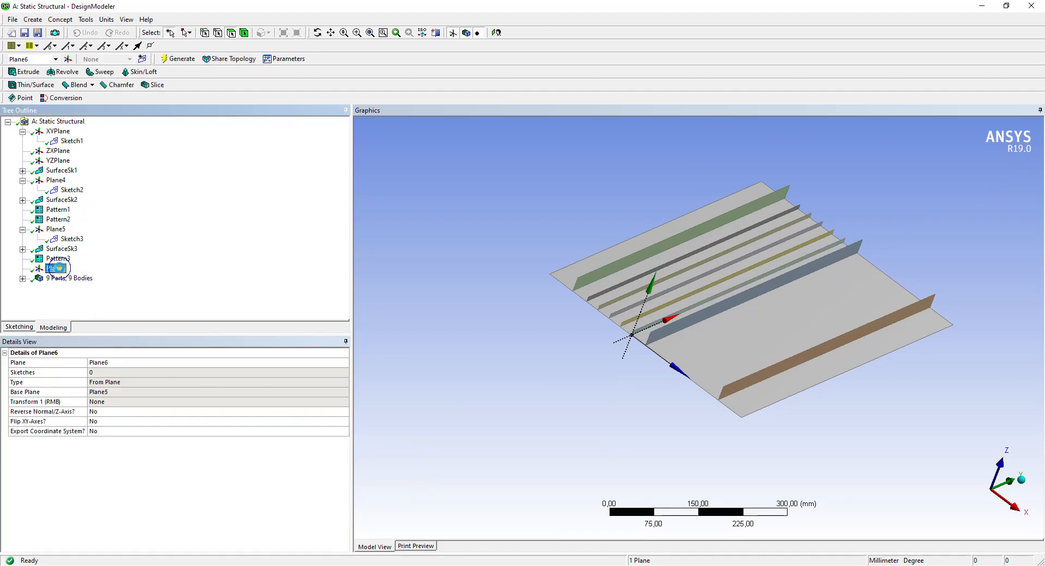
right_click(64, 268)
left_click(90, 274)
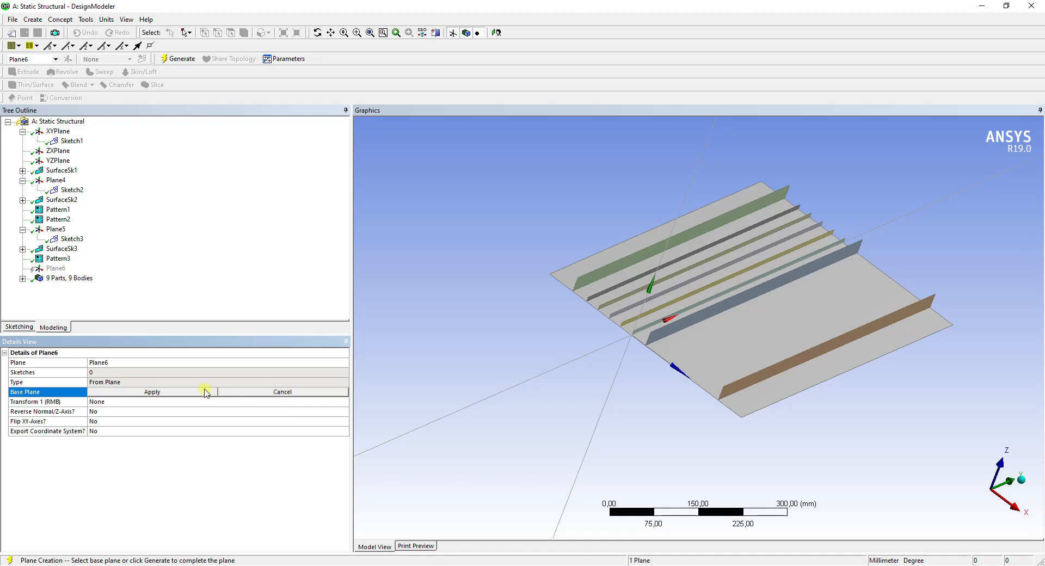
left_click(141, 392)
left_click(139, 399)
left_click(344, 402)
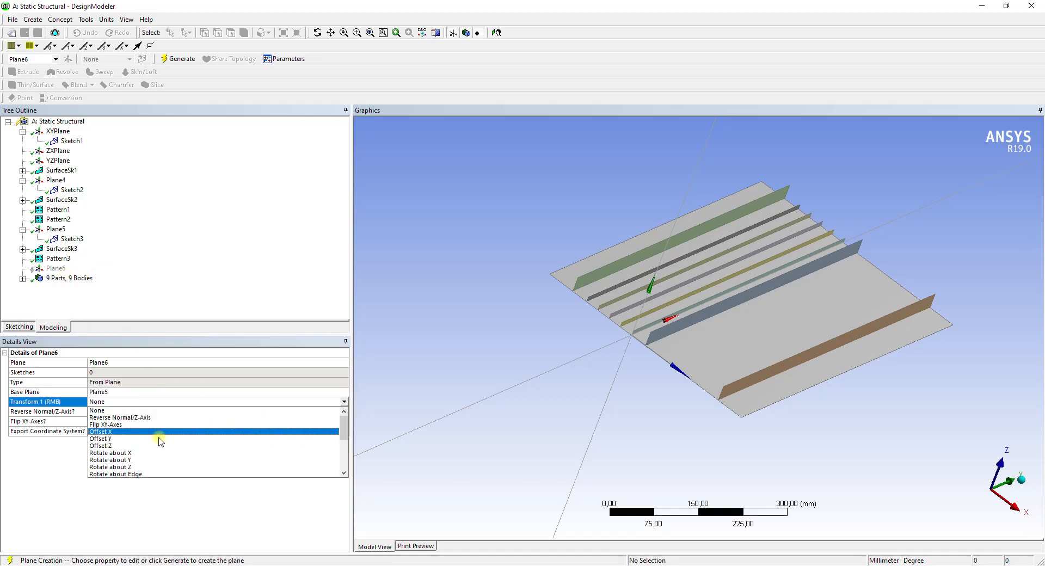
left_click(150, 450)
- Set Plane6's Z offset to 31,9 mm and regenerate the plane
left_click(113, 412)
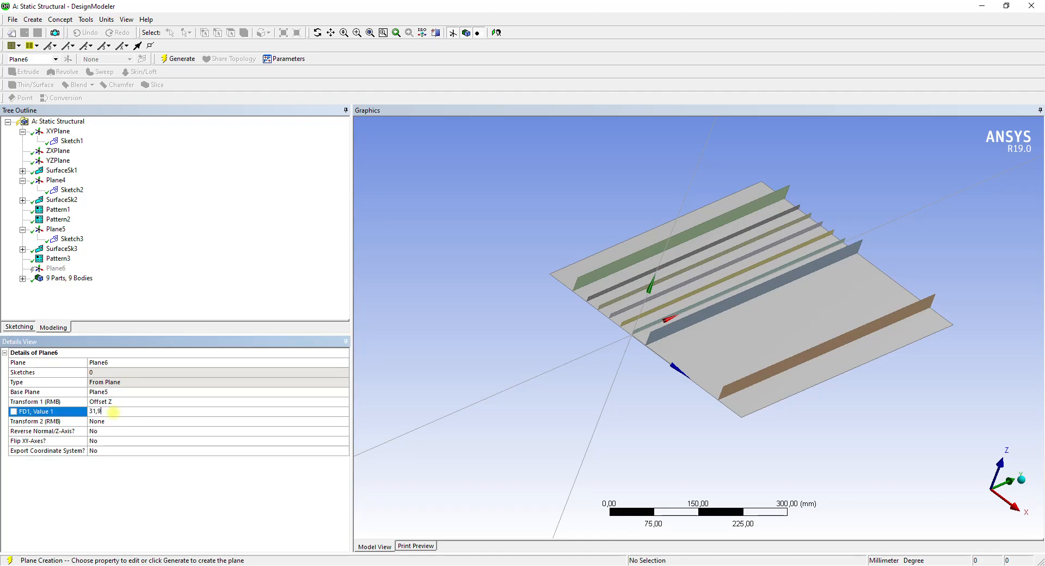
key("Return")
middle_click_drag(621, 363, 585, 357)
left_click(177, 58)
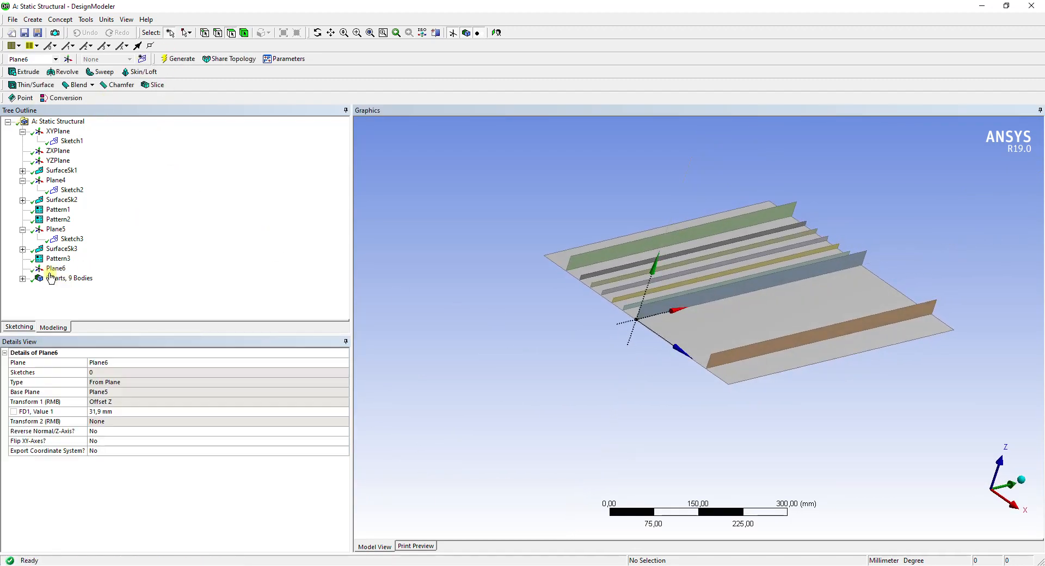
middle_click_drag(441, 256, 459, 272)
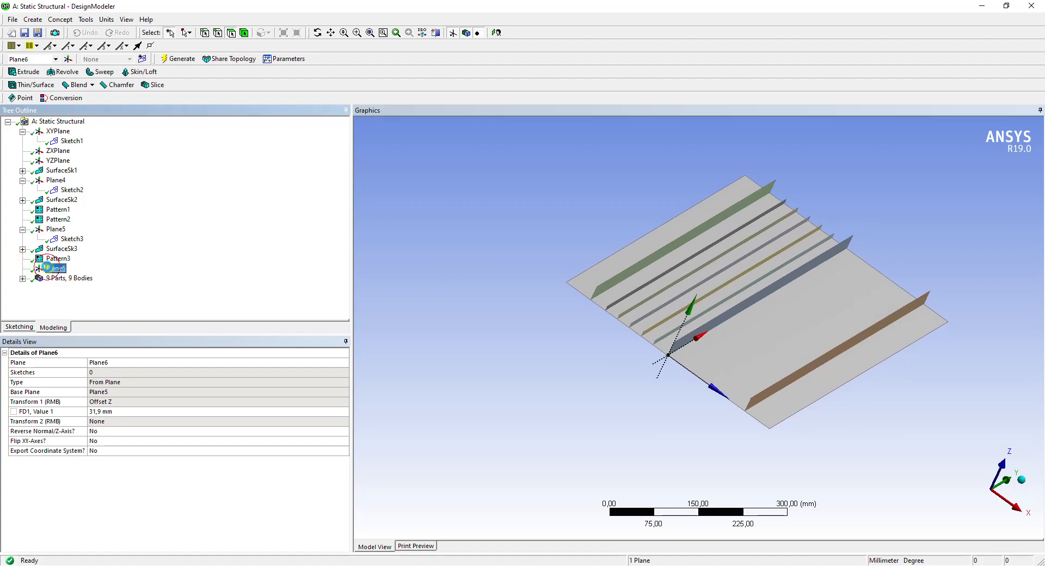
- Reopen Plane6's definition, change its base plane to Plane4 and regenerate the plane
left_click(93, 286)
right_click(55, 268)
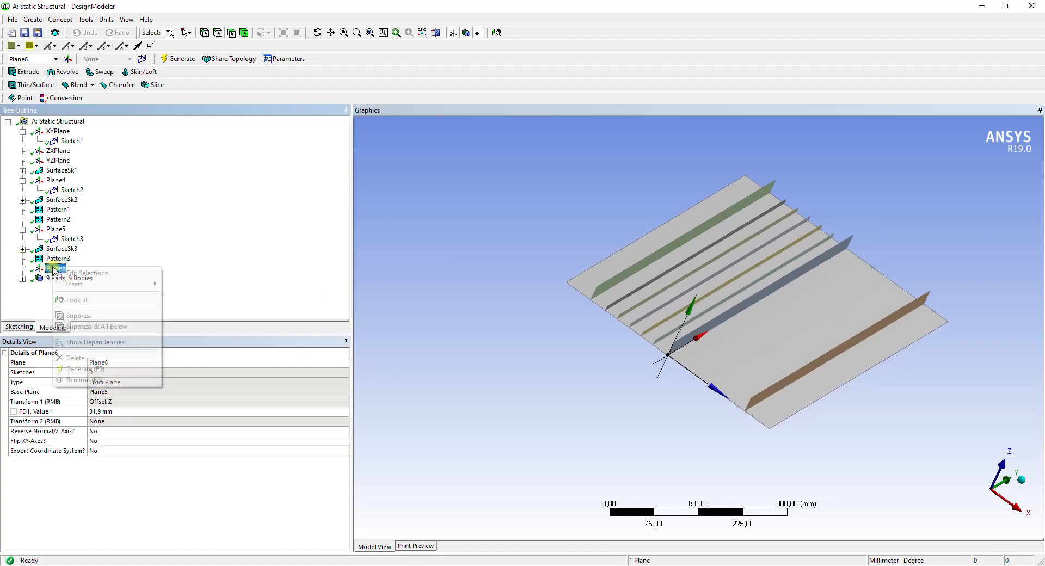
left_click(68, 272)
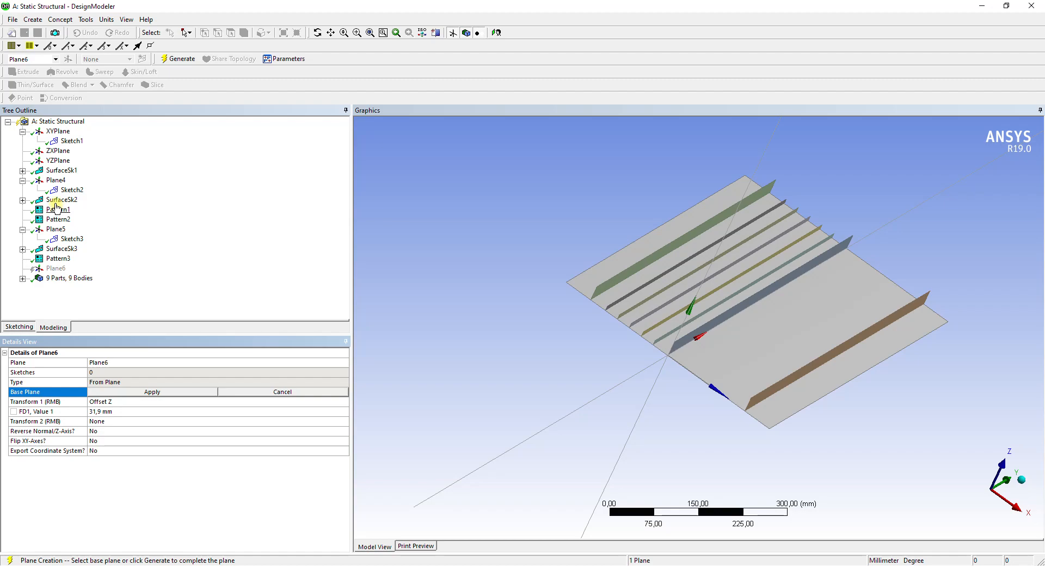
left_click(55, 181)
left_click(145, 393)
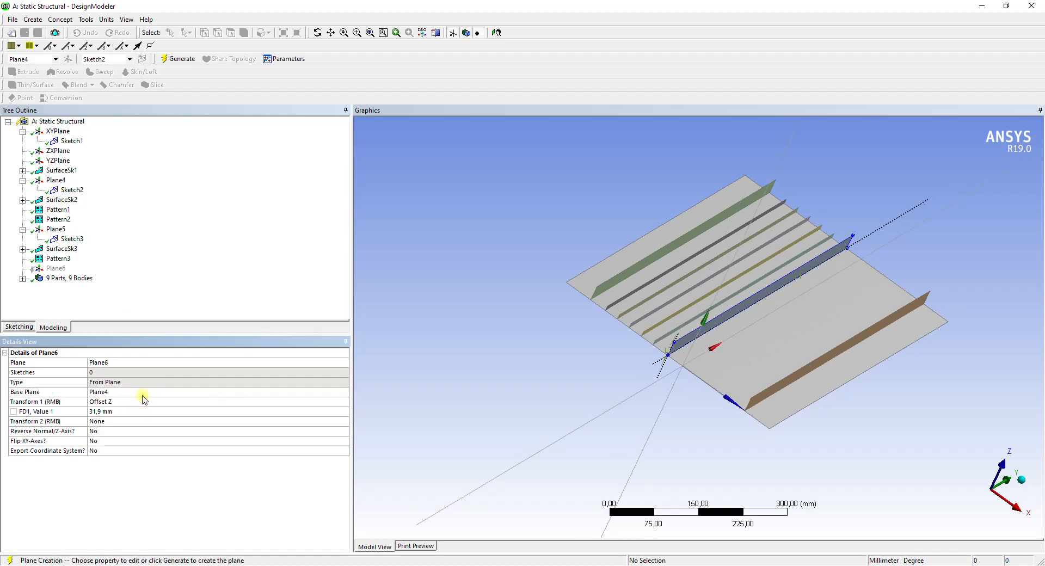
left_click(182, 60)
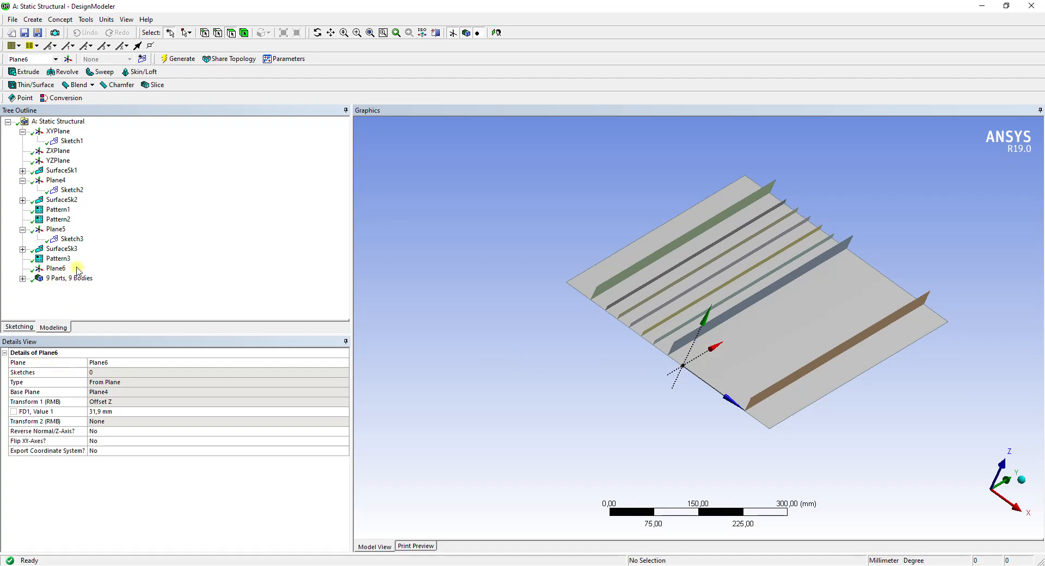
- Add a new sketch on Plane6 and look at it face-on
right_click(58, 269)
left_click(40, 269)
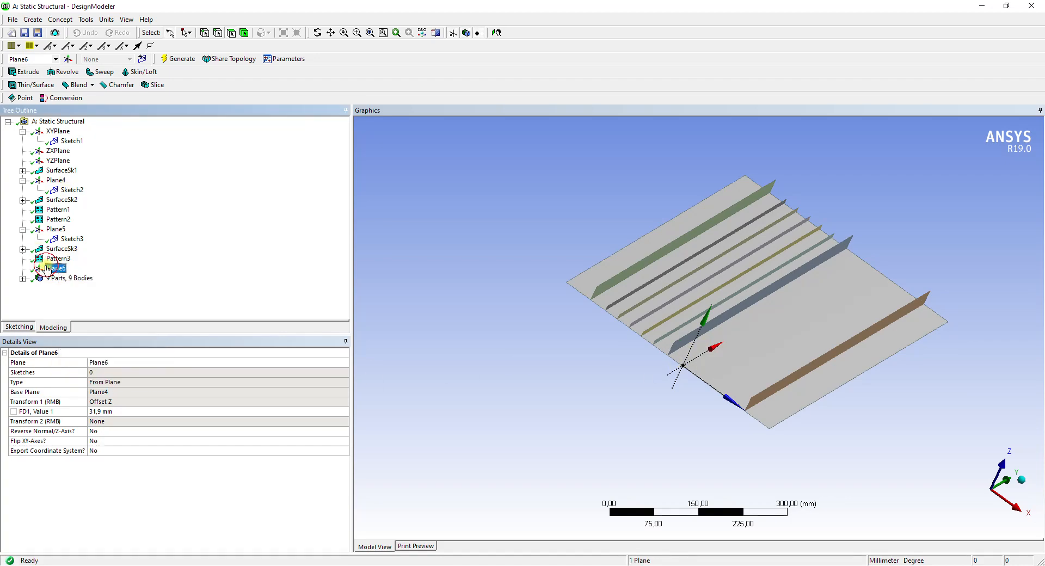
left_click(142, 58)
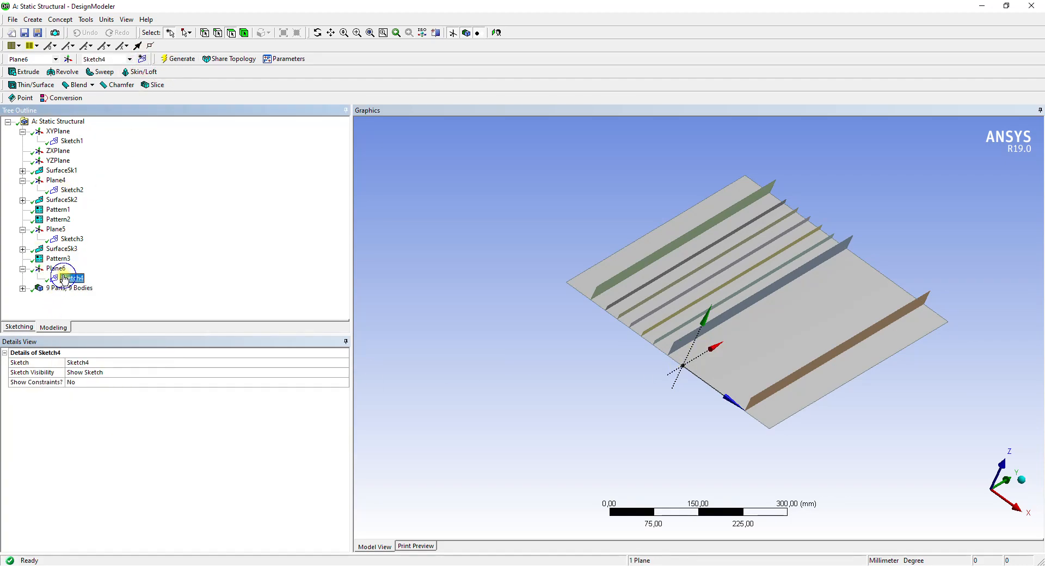
right_click(63, 278)
left_click(87, 303)
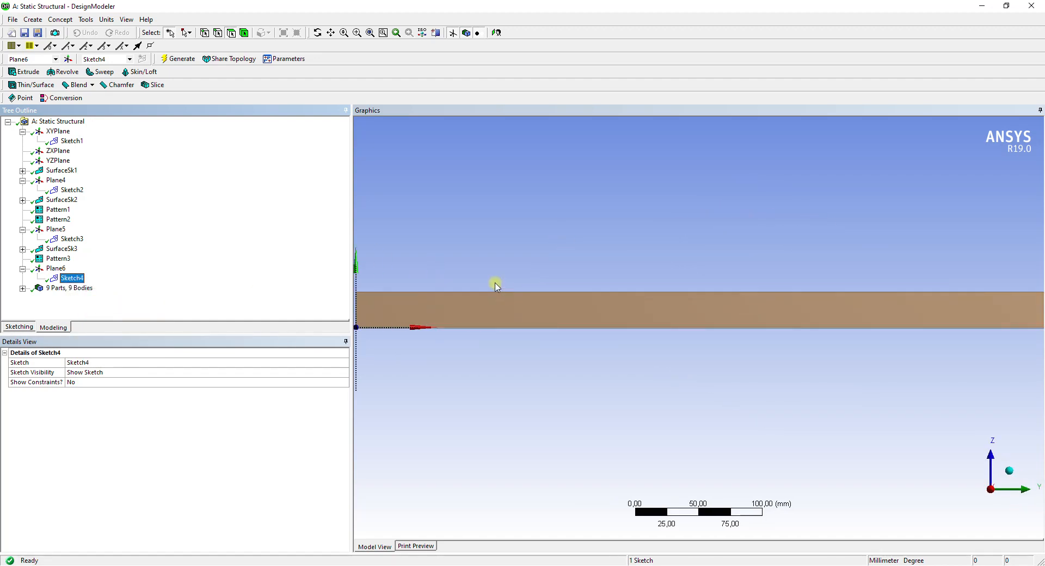
- Draw a rectangle of about 61 x 11 mm in the Plane6 sketch, with one corner on the origin
scroll(599, 255, "up", 5)
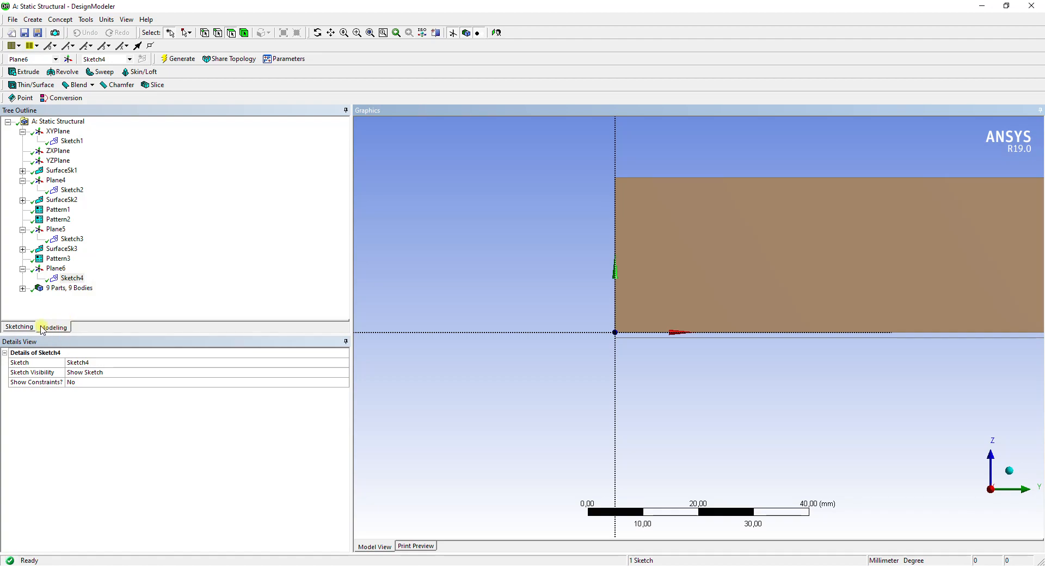
left_click(19, 326)
left_click(22, 184)
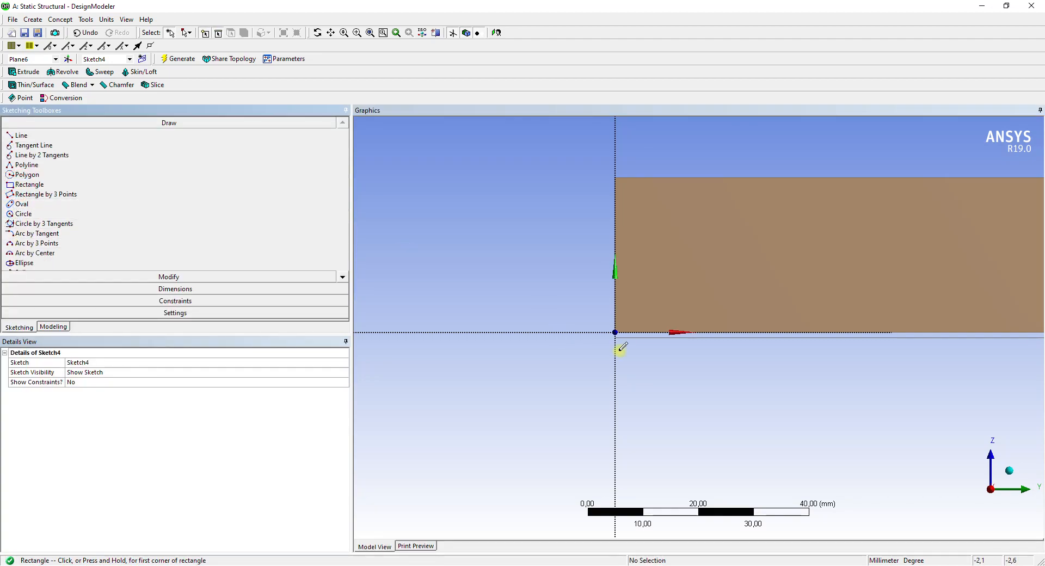
left_click(614, 332)
left_click(955, 269)
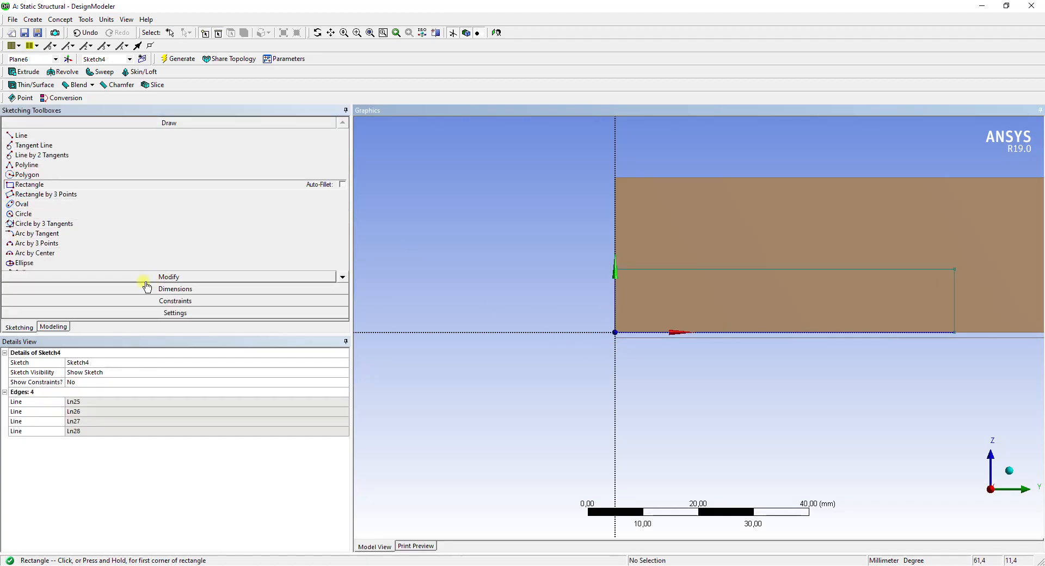
- Add a length dimension between the rectangle's two vertical sides and set it to 590 mm
left_click(128, 288)
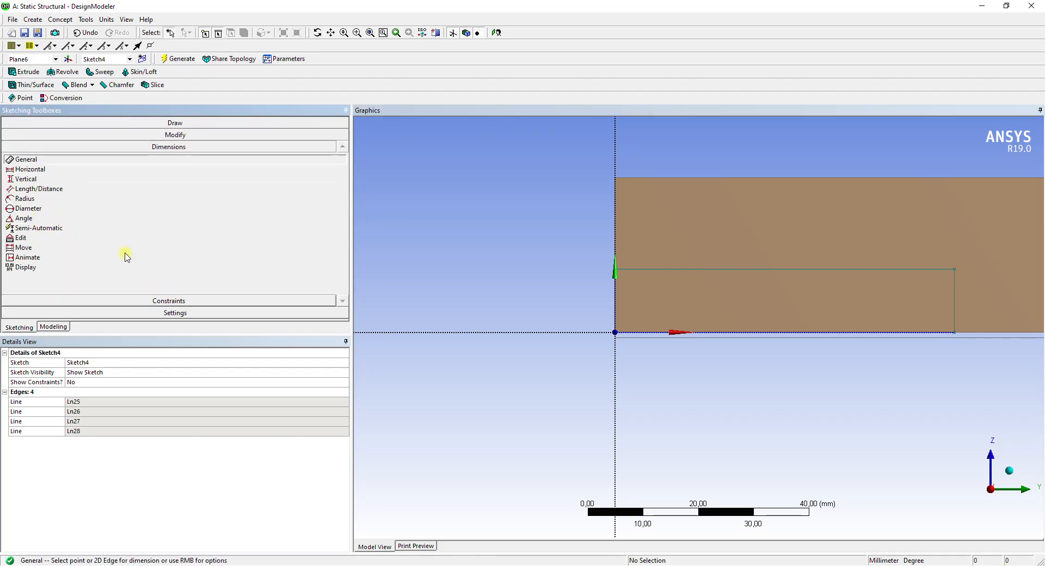
left_click(55, 189)
left_click(614, 303)
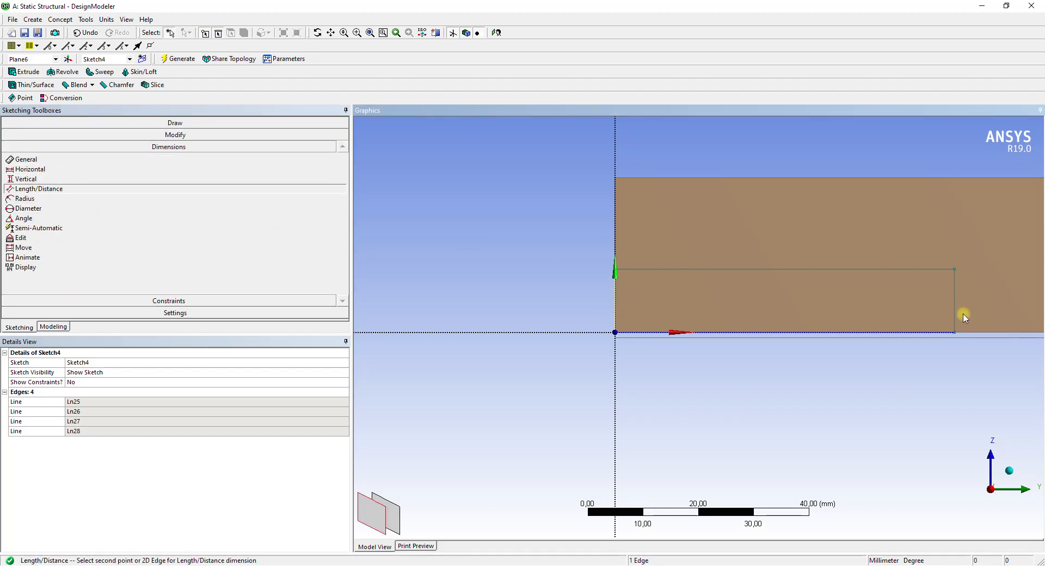
left_click(953, 303)
left_click(832, 231)
left_click(80, 402)
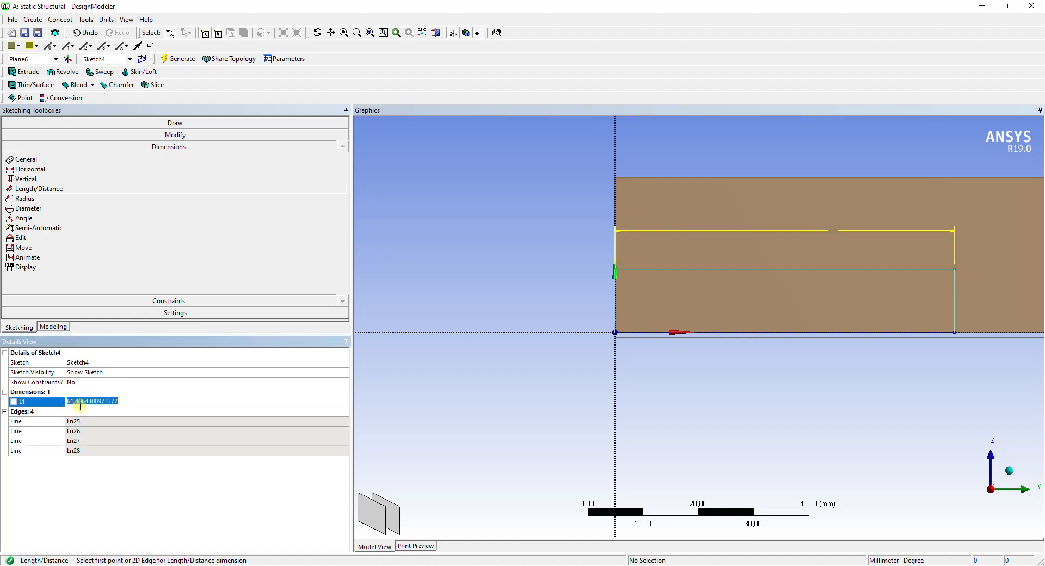
type("590")
key("Return")
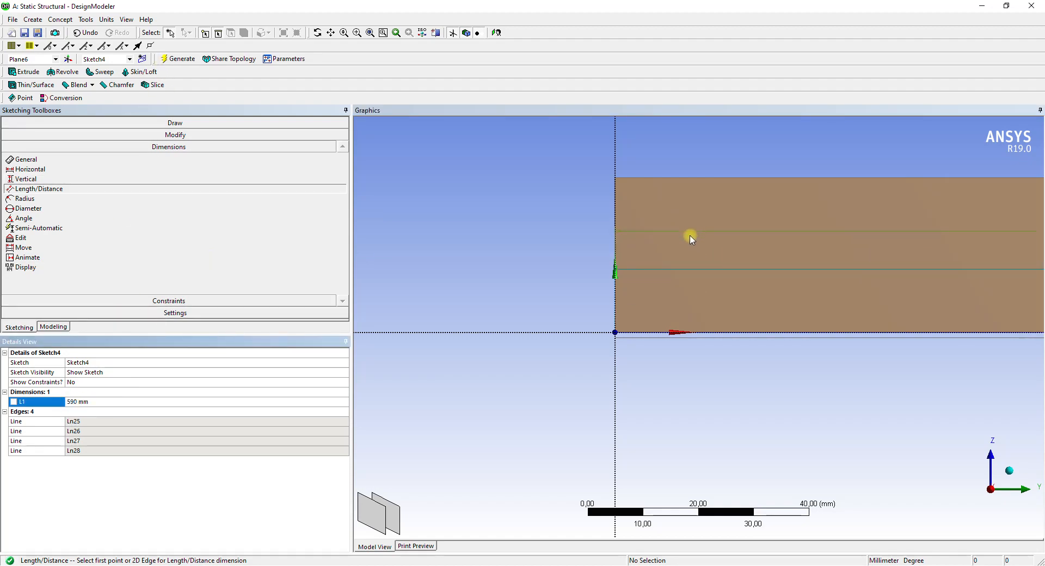
- Dimension the distance between the rectangle's two horizontal sides and set it to 8,7 mm
left_click(693, 271)
left_click(702, 333)
left_click(502, 330)
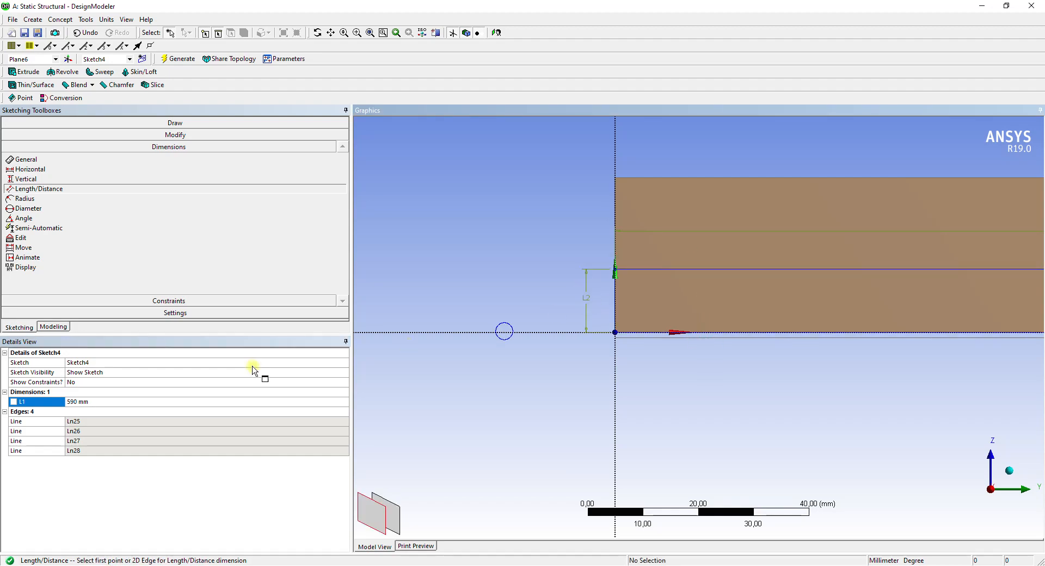
left_click(161, 412)
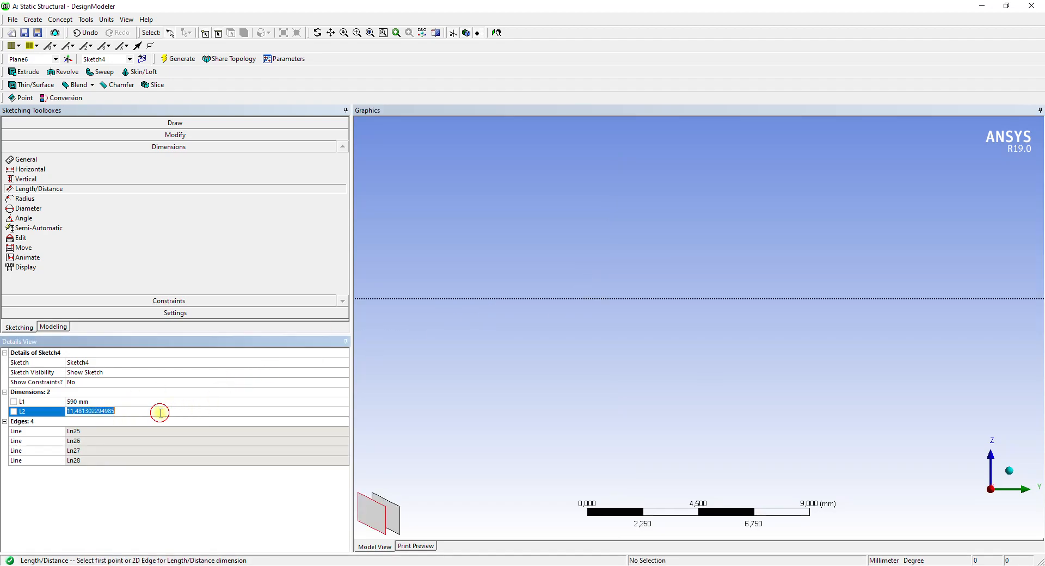
type("8,7")
scroll(612, 274, "down", 7)
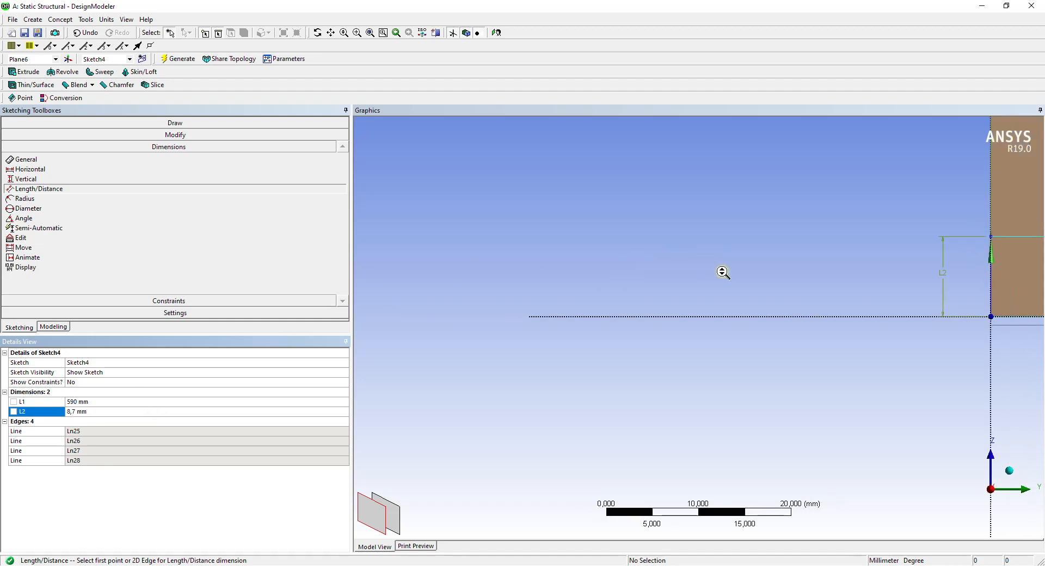
middle_click_drag(959, 255, 609, 243, "ctrl")
scroll(625, 245, "down", 1)
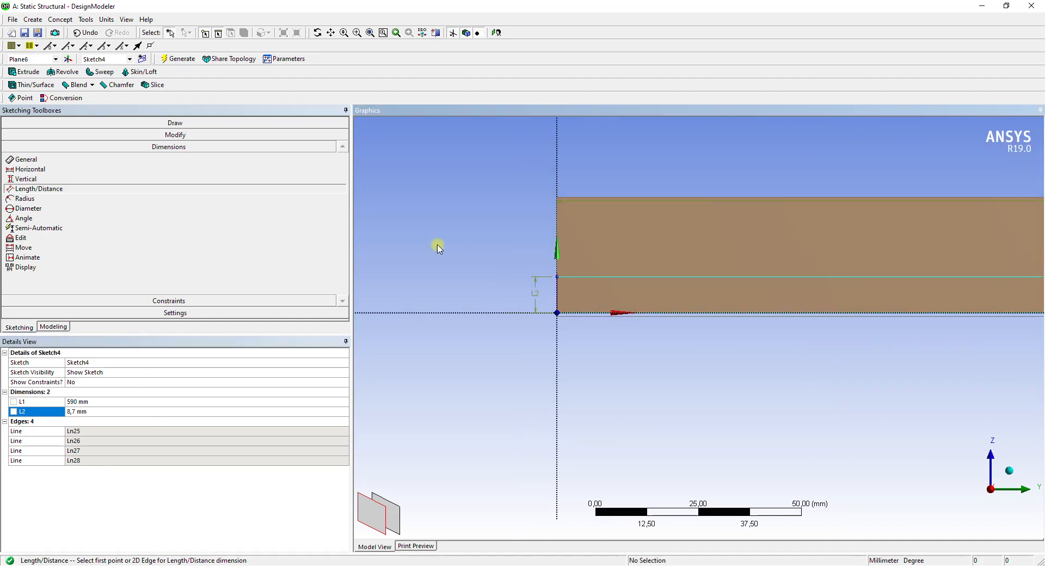
- Generate a surface from Sketch4 with a thickness of 1,4 mm
left_click(53, 327)
left_click(60, 20)
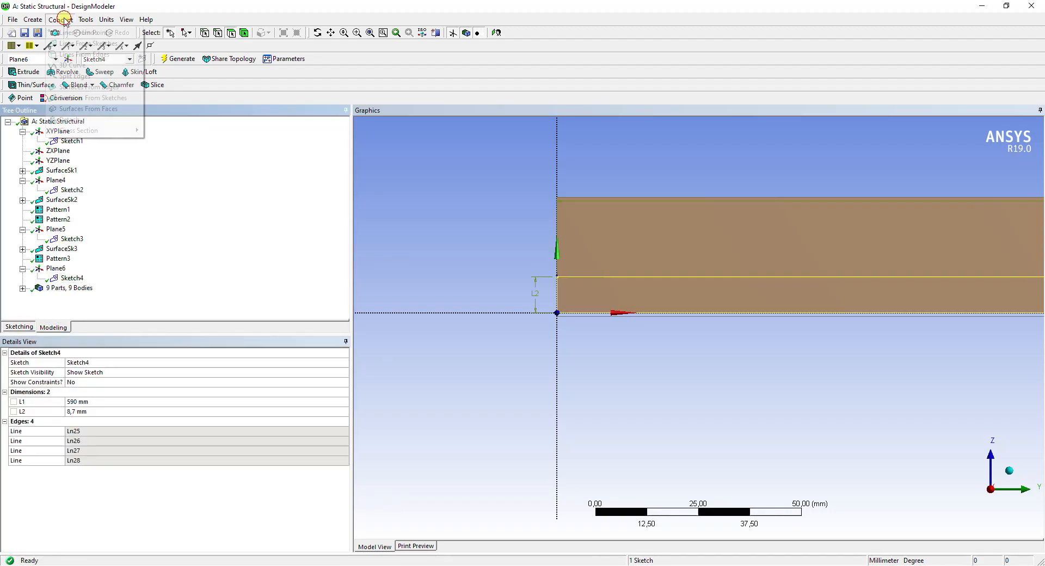
left_click(93, 98)
left_click(71, 278)
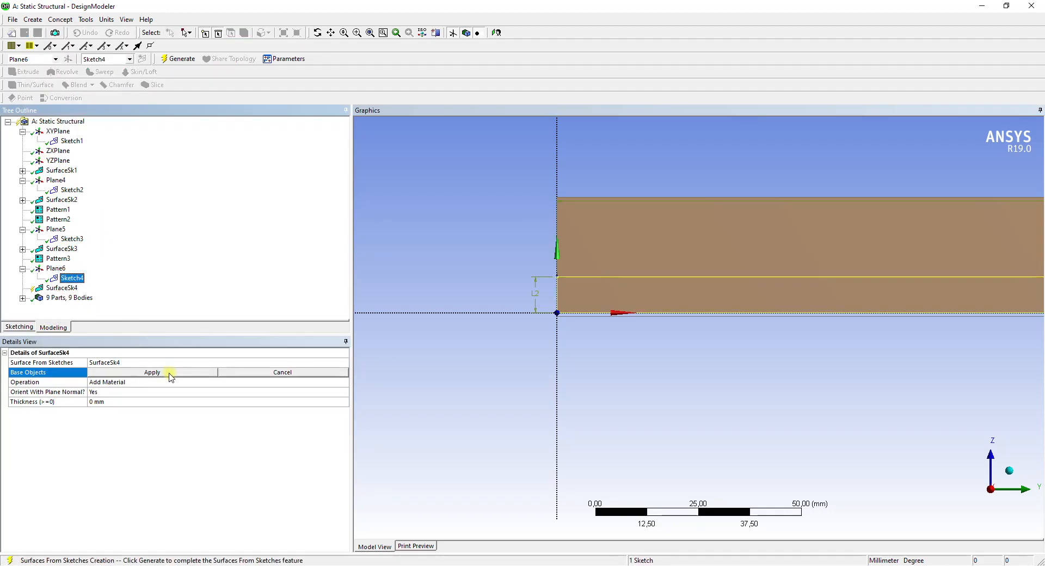
left_click(164, 373)
left_click(132, 402)
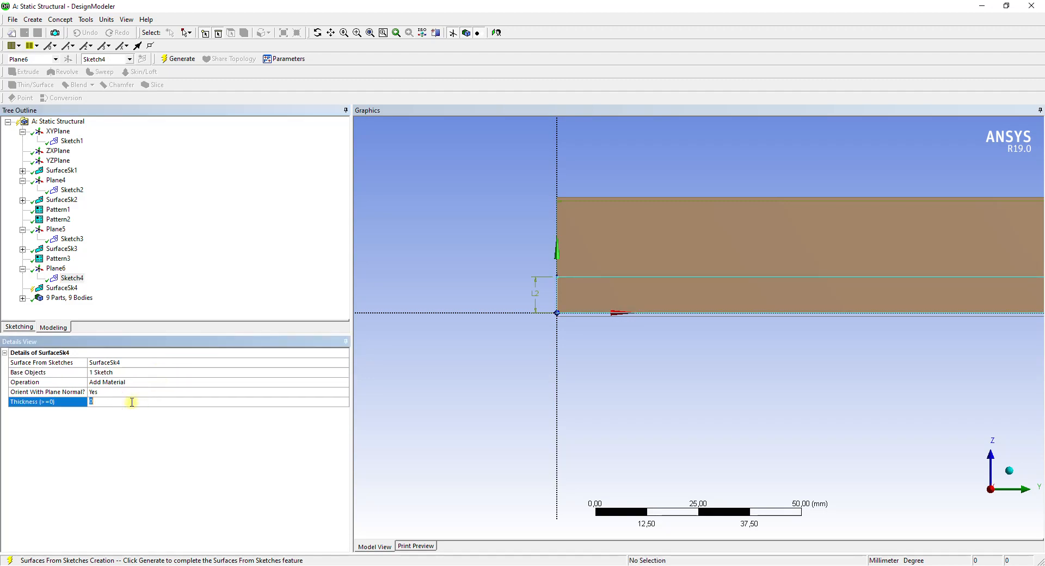
type("1,4")
key("Return")
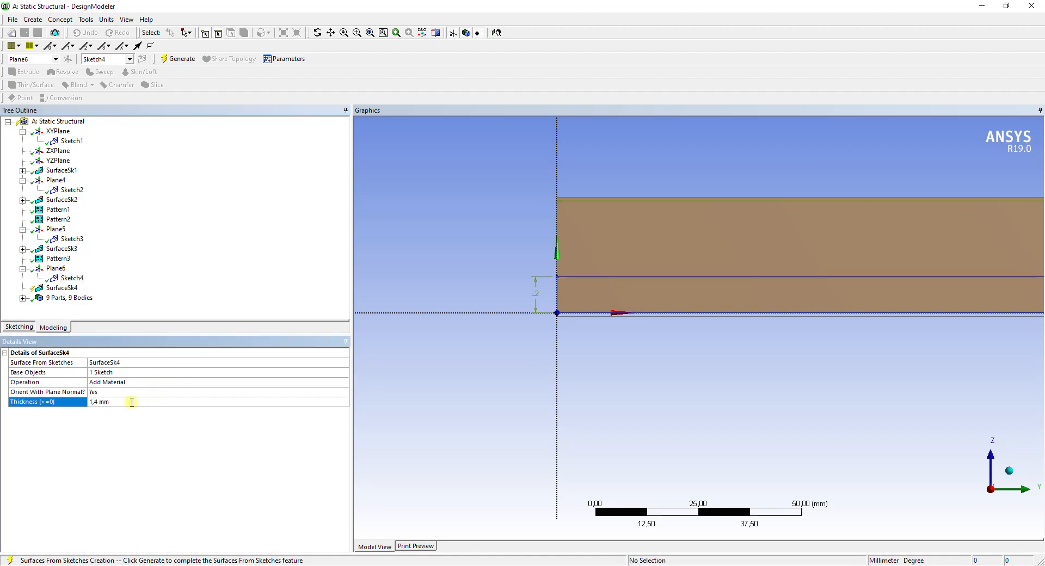
left_click(176, 60)
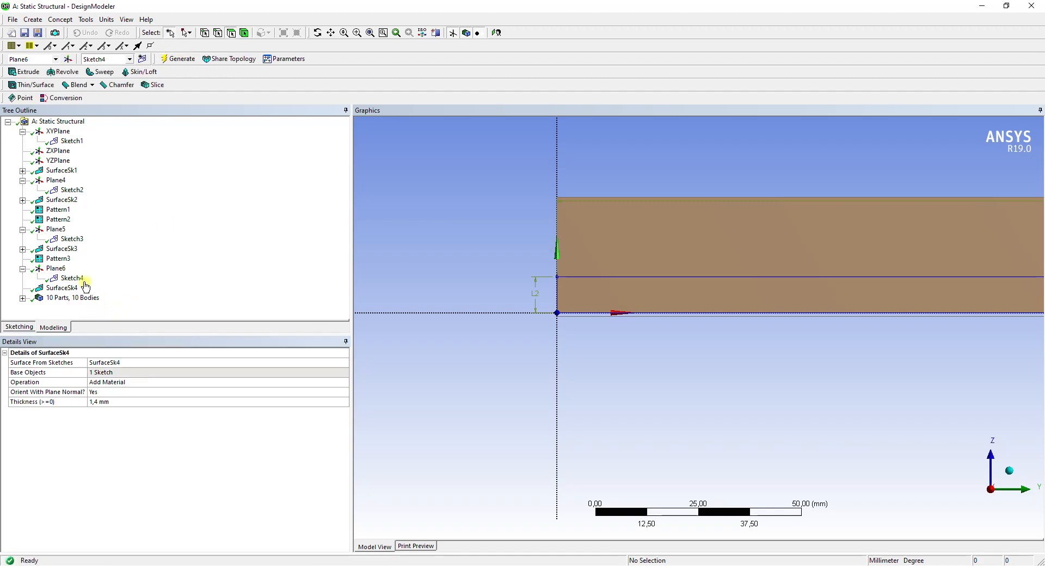
- Start a linear pattern with the new strip body as geometry and pick the skin's 440 mm edge as its direction
middle_click_drag(676, 289, 578, 242)
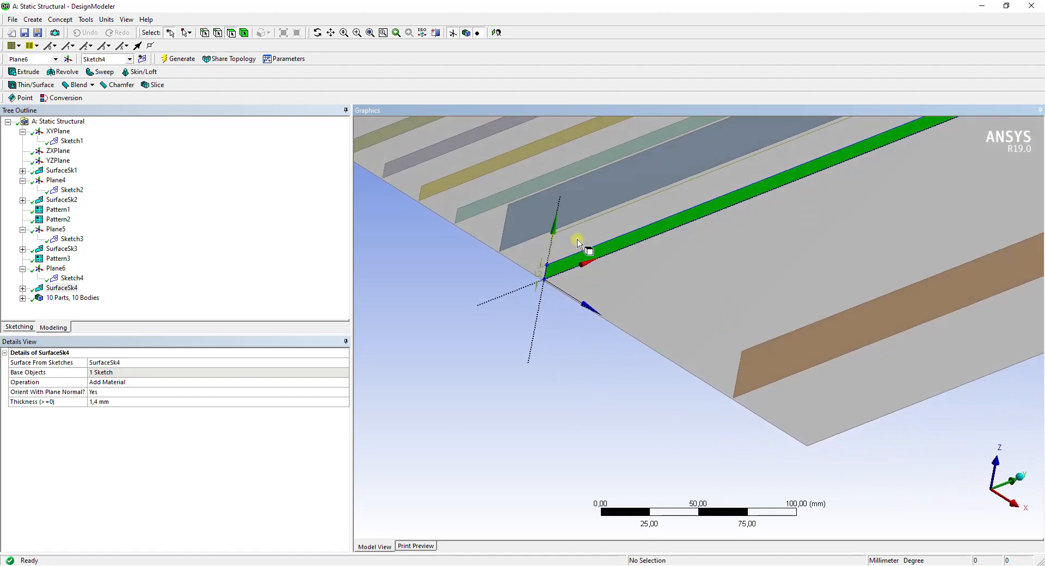
left_click(33, 19)
left_click(54, 158)
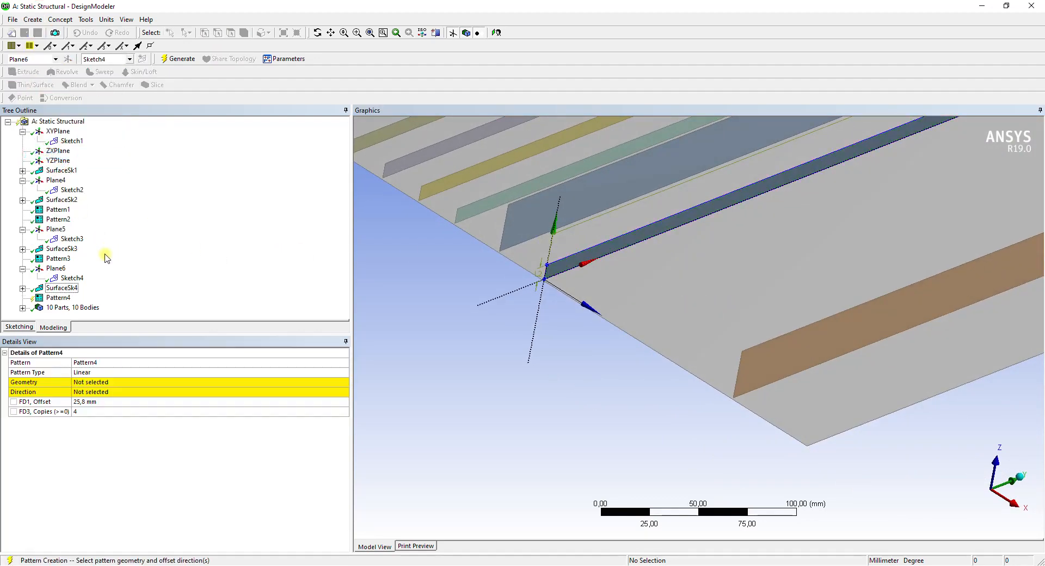
left_click(658, 261)
left_click(131, 382)
left_click(116, 392)
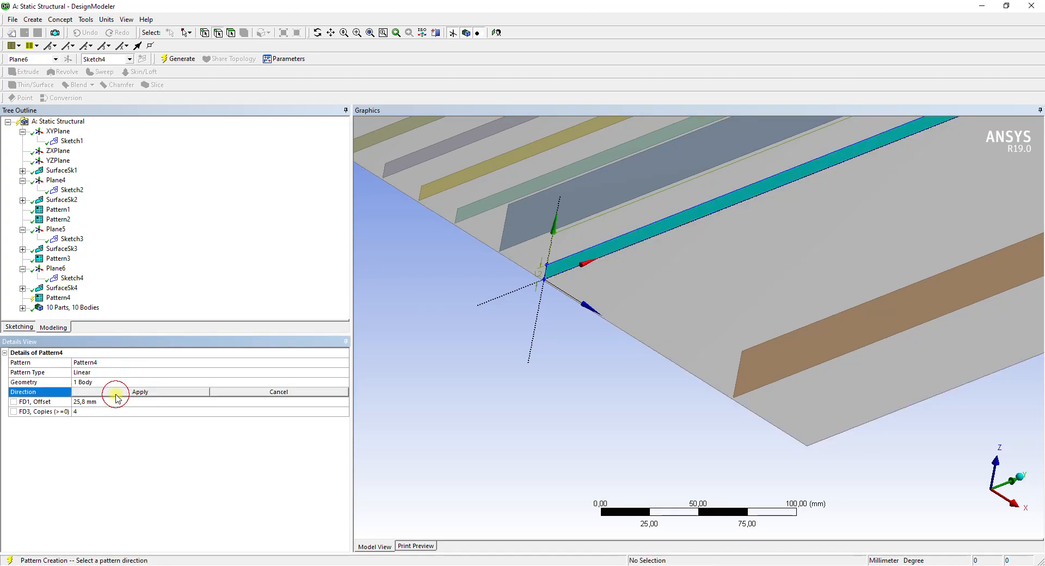
left_click(632, 336)
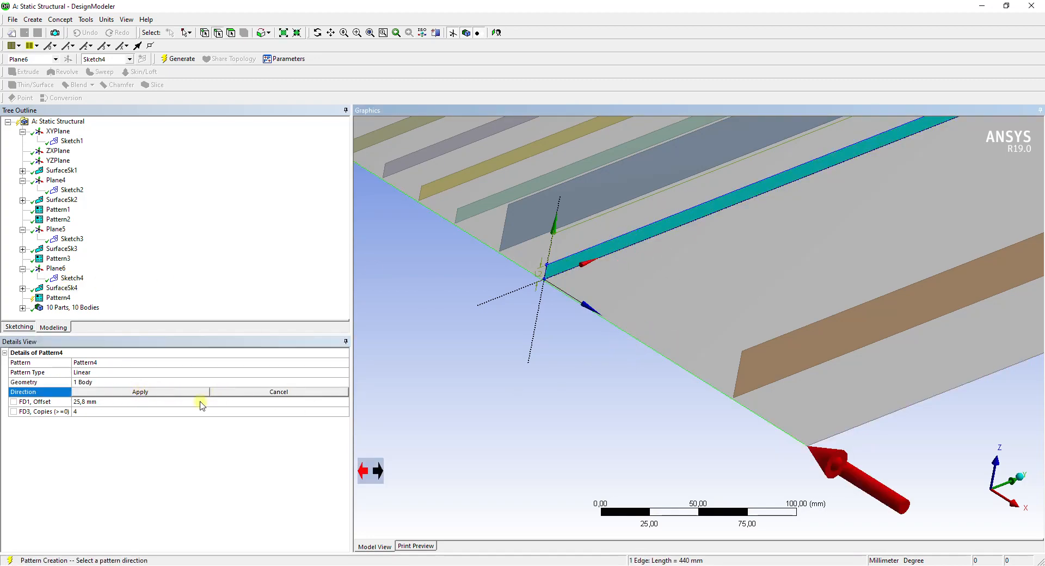
- Reverse the stiffener pattern's direction along the plate's edge, apply it and generate the linear pattern
left_click(373, 471)
left_click(92, 392)
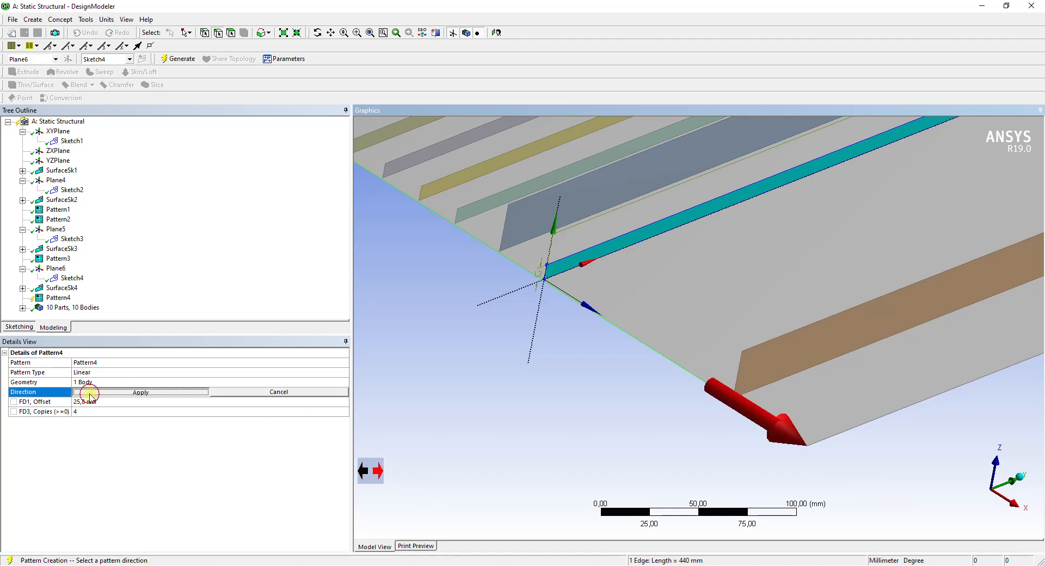
left_click(178, 59)
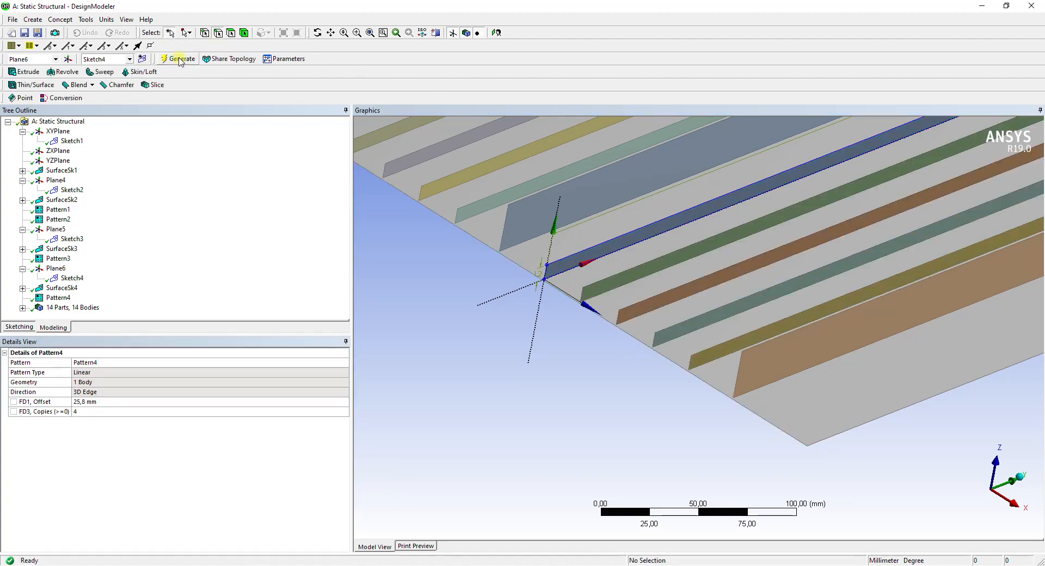
- Start a linear pattern of the small stiffener beside the green tall stiffener, directed along the plate's short edge toward its outer end
scroll(618, 269, "down", 3)
middle_click_drag(612, 273, 648, 318, "ctrl")
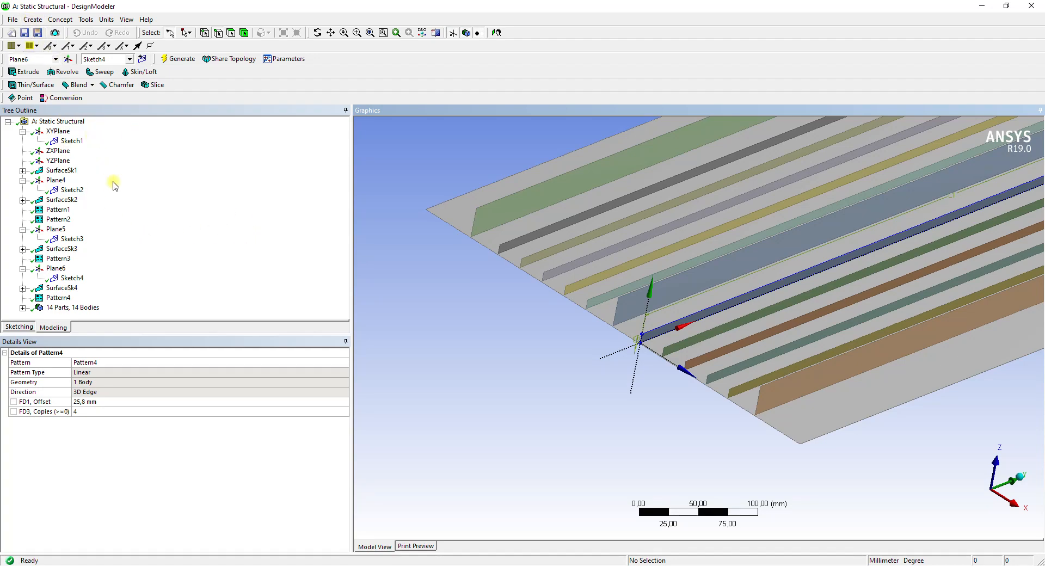
left_click(27, 21)
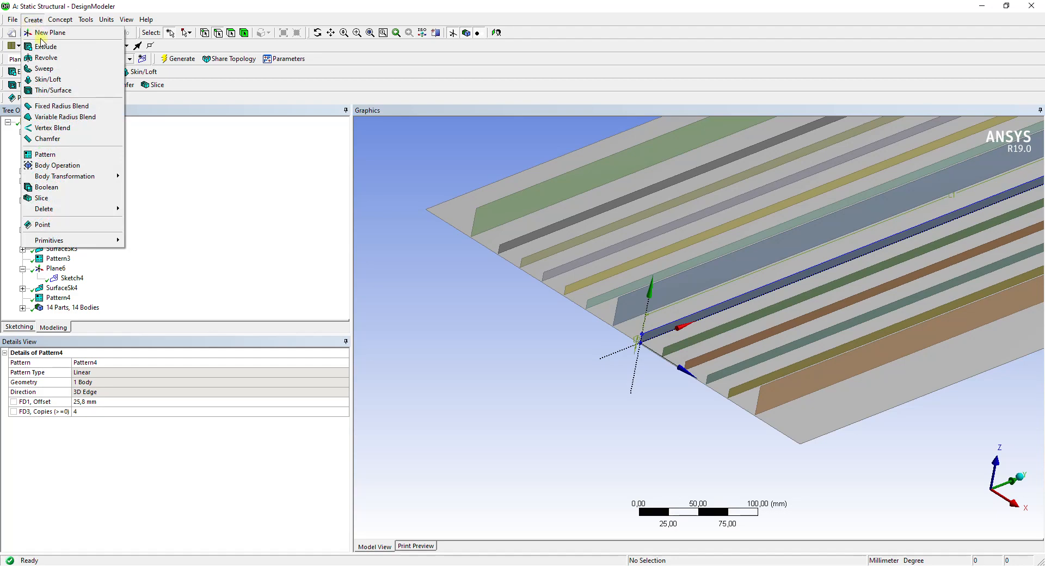
left_click(43, 159)
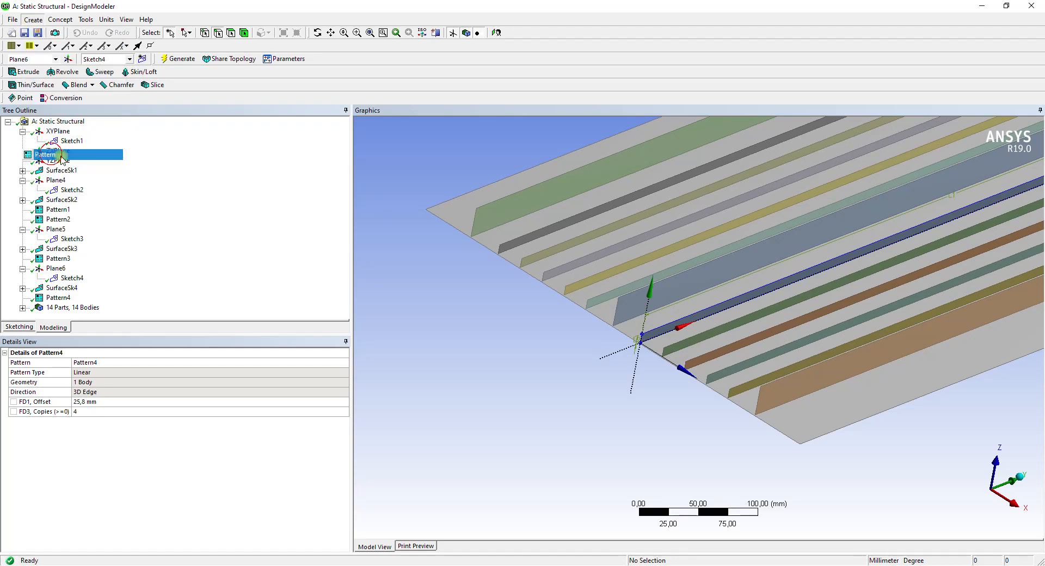
left_click(506, 246)
left_click(138, 382)
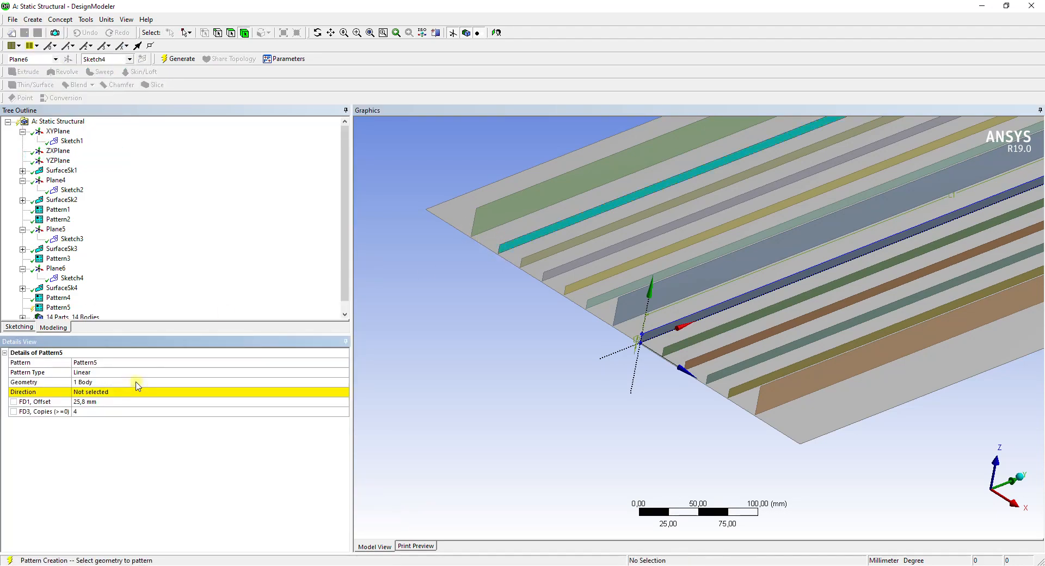
left_click(491, 251)
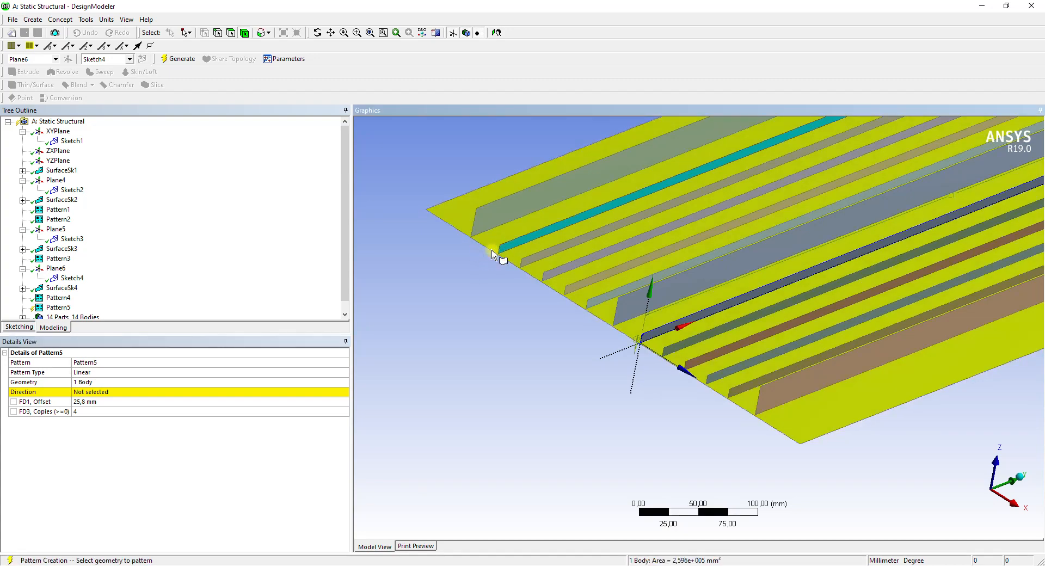
left_click(82, 392)
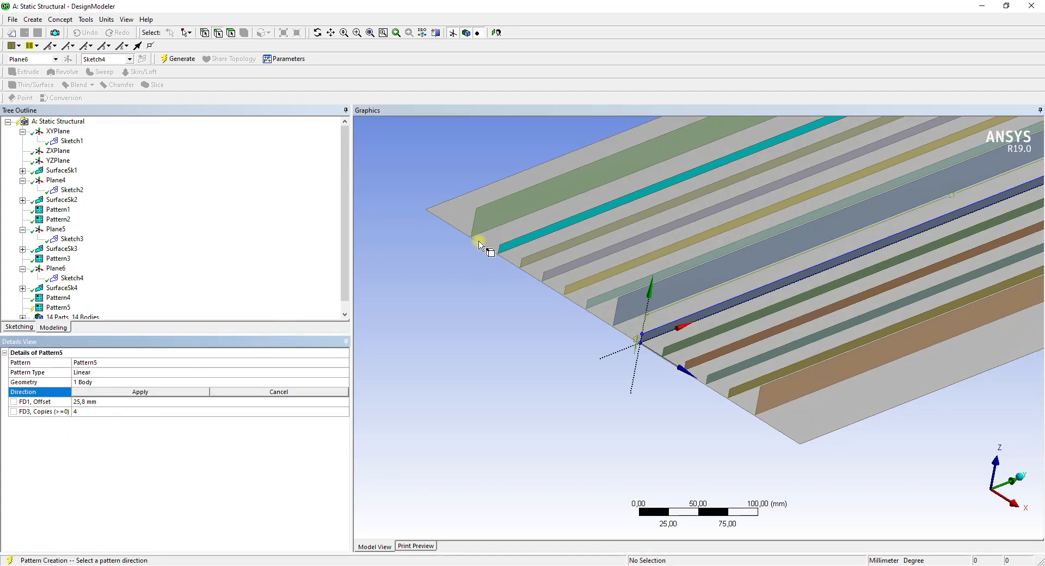
left_click(481, 246)
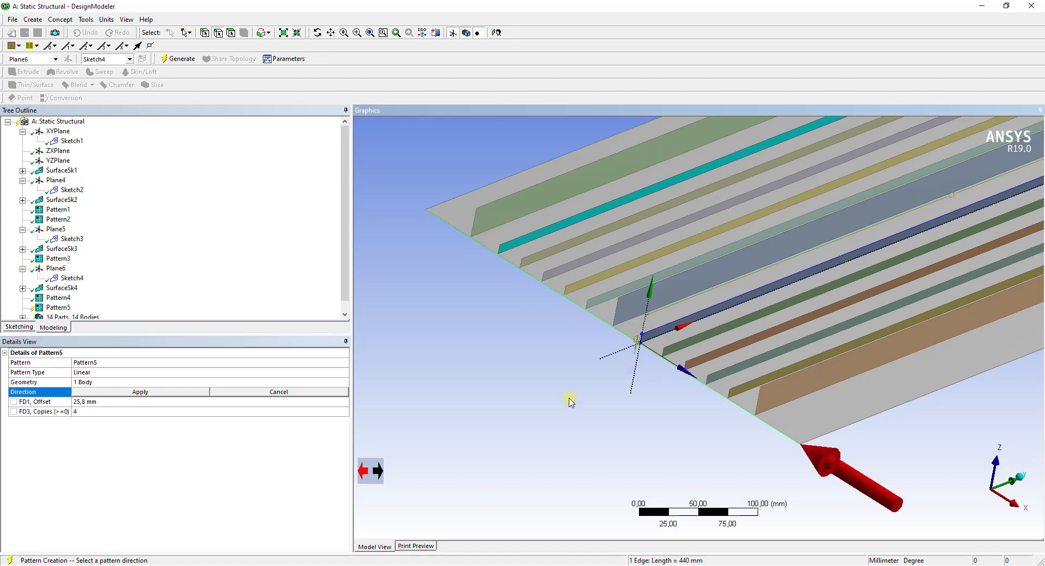
left_click(90, 392)
- Set the new pattern's offset to 58.4 mm with 1 copy and generate it
left_click(90, 401)
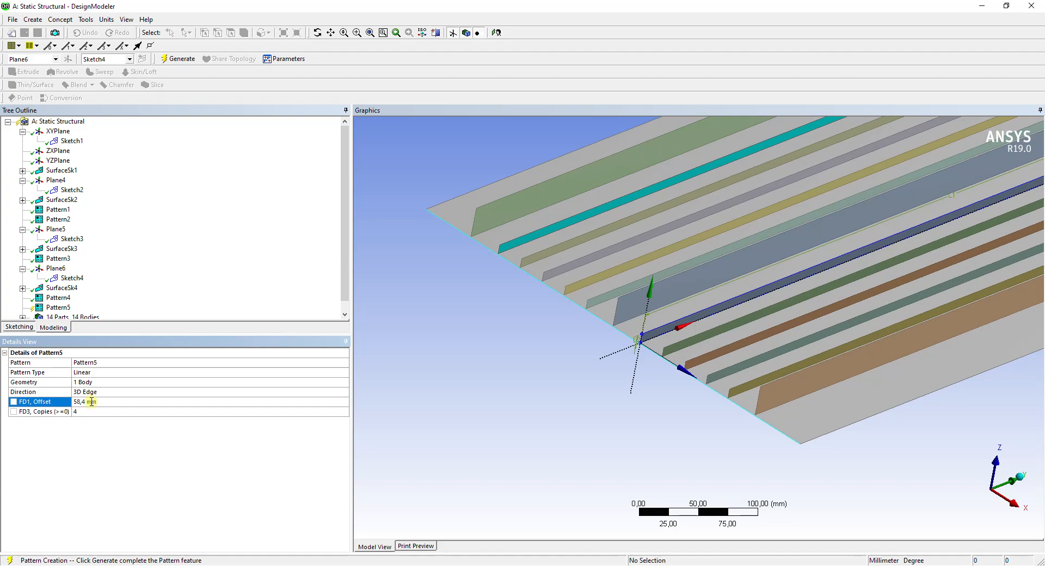
left_click(87, 412)
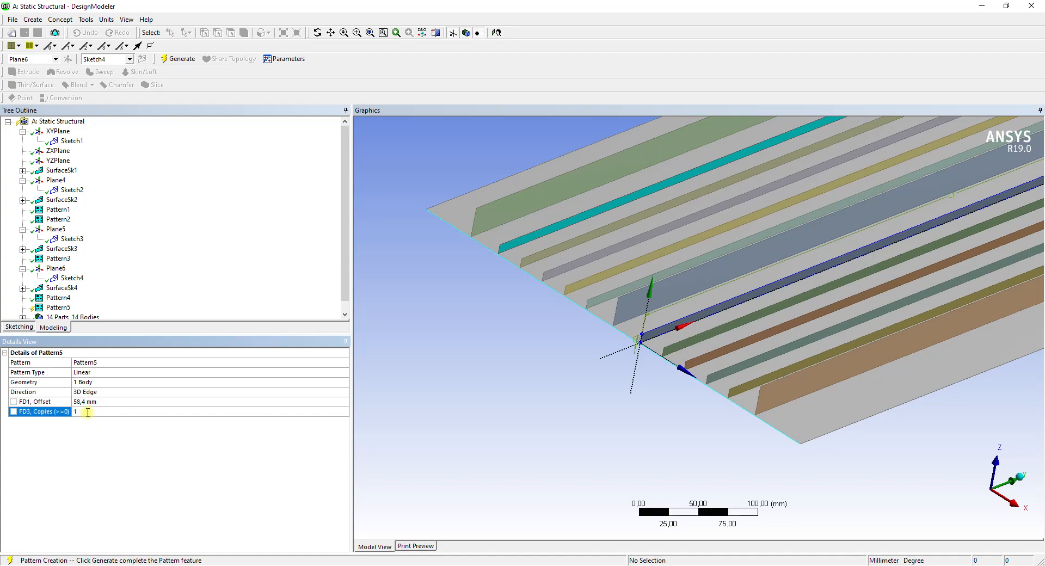
left_click(173, 58)
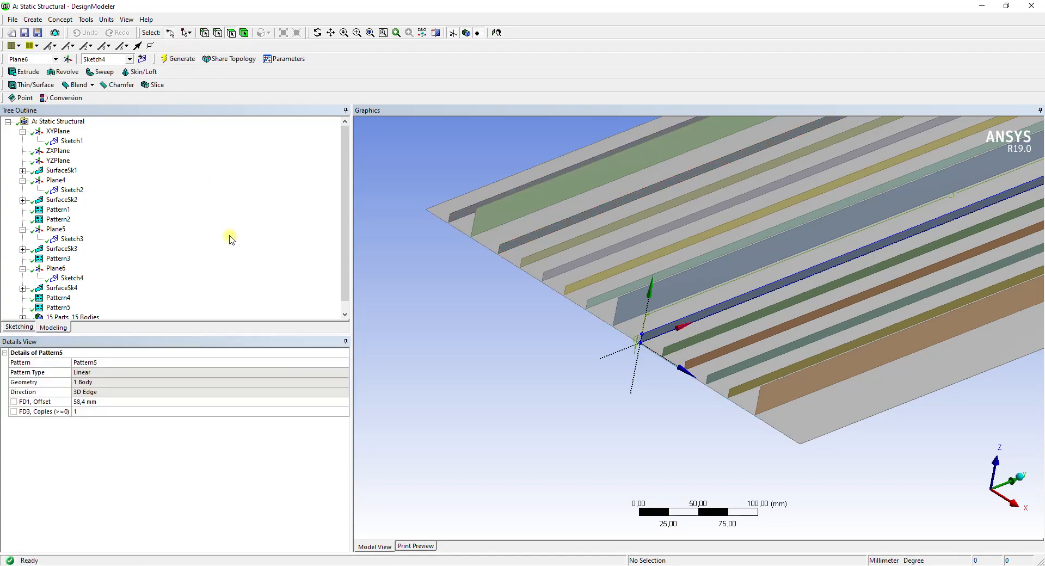
- Pattern the small stiffener beside the brown tall stiffener toward the plate's opposite end, reversing the direction and keeping 58.4 mm offset and 1 copy
middle_click_drag(506, 242, 411, 308)
left_click(32, 19)
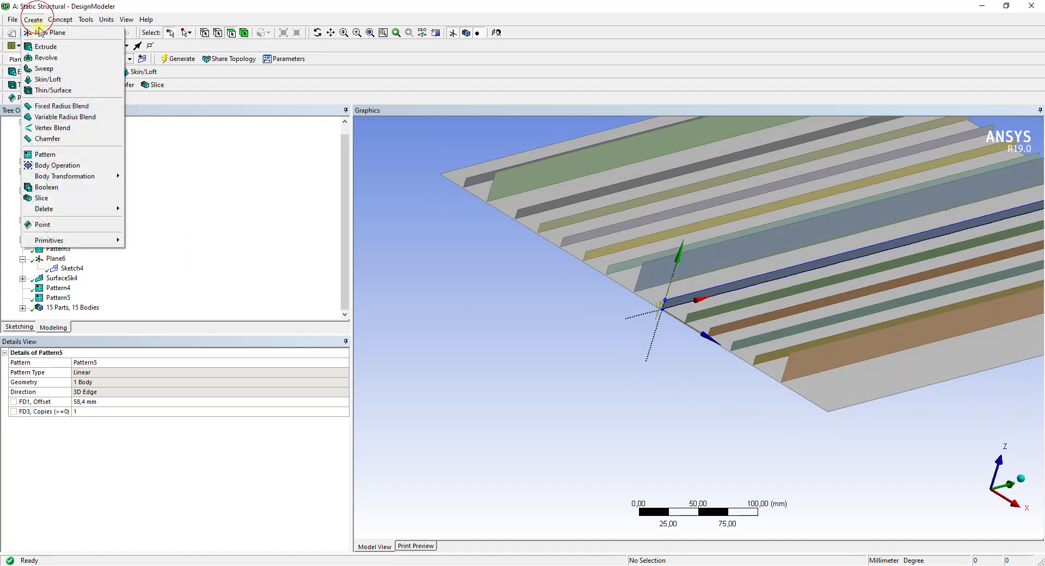
left_click(54, 154)
left_click(769, 359)
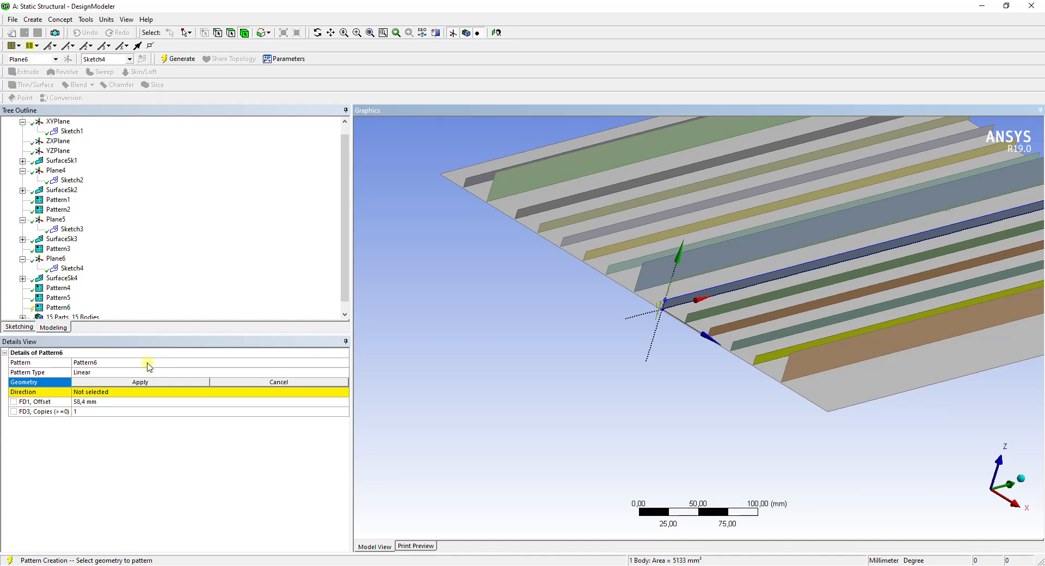
left_click(140, 382)
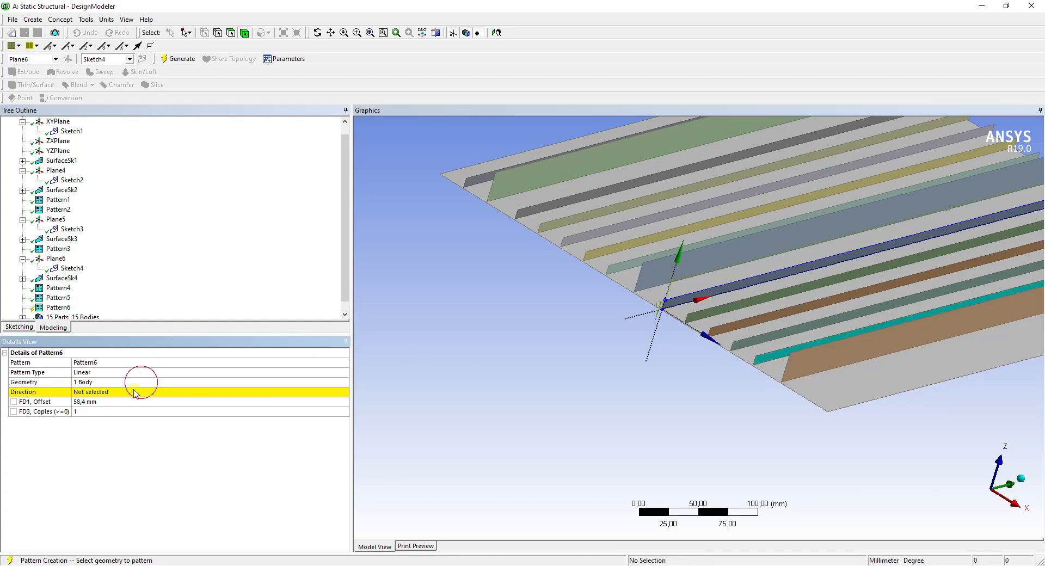
left_click(724, 347)
left_click(378, 470)
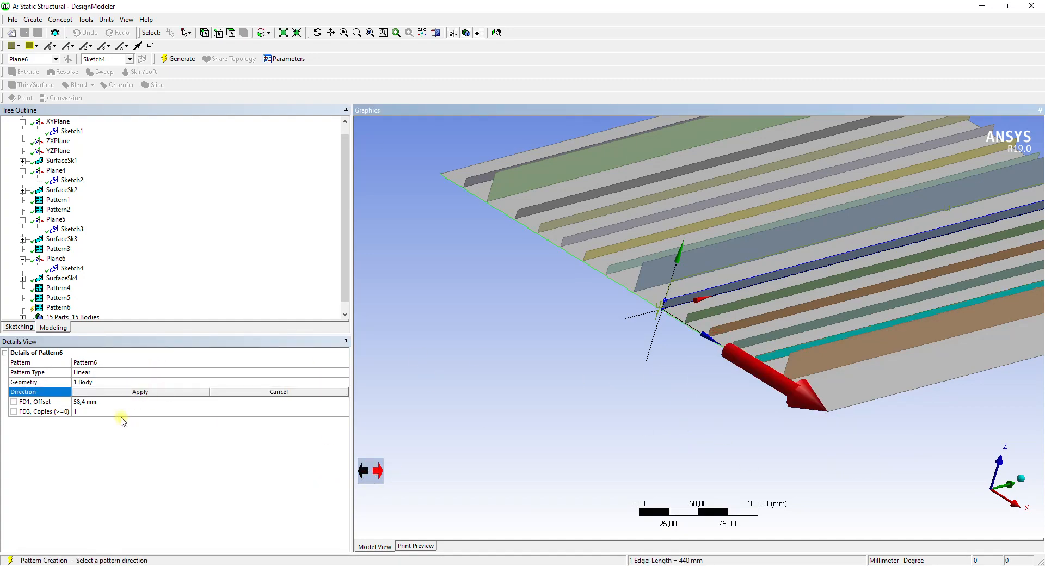
left_click(120, 391)
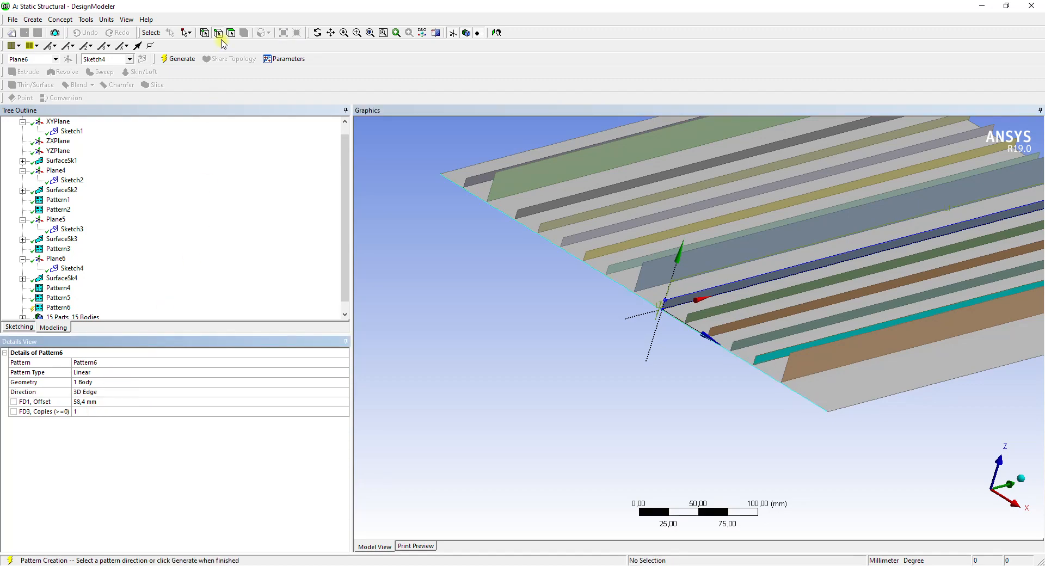
left_click(177, 59)
- Add a Share Topology feature for the plate and stiffener bodies and generate it
scroll(702, 268, "down", 5)
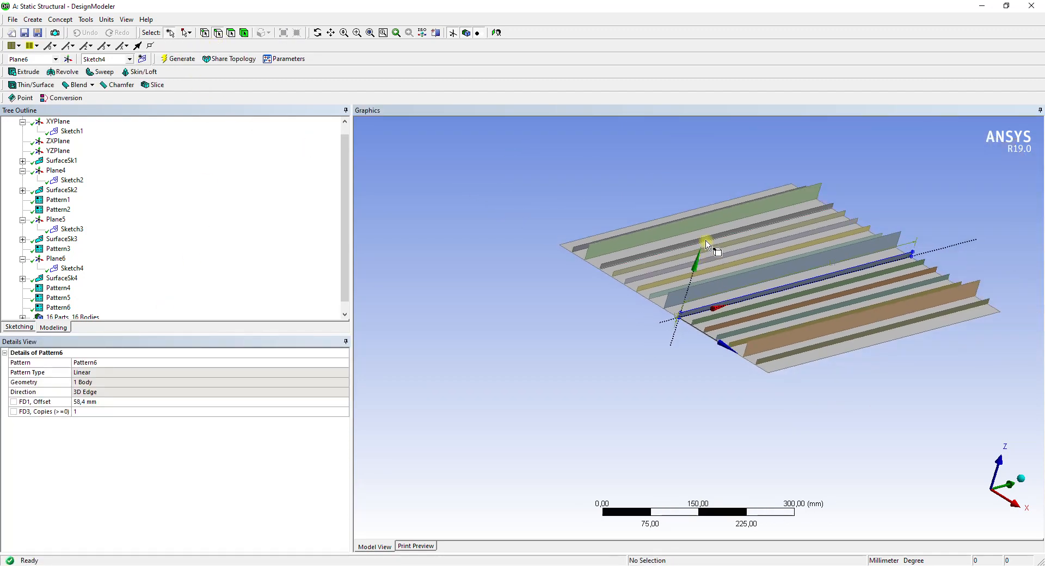
middle_click_drag(716, 250, 676, 326)
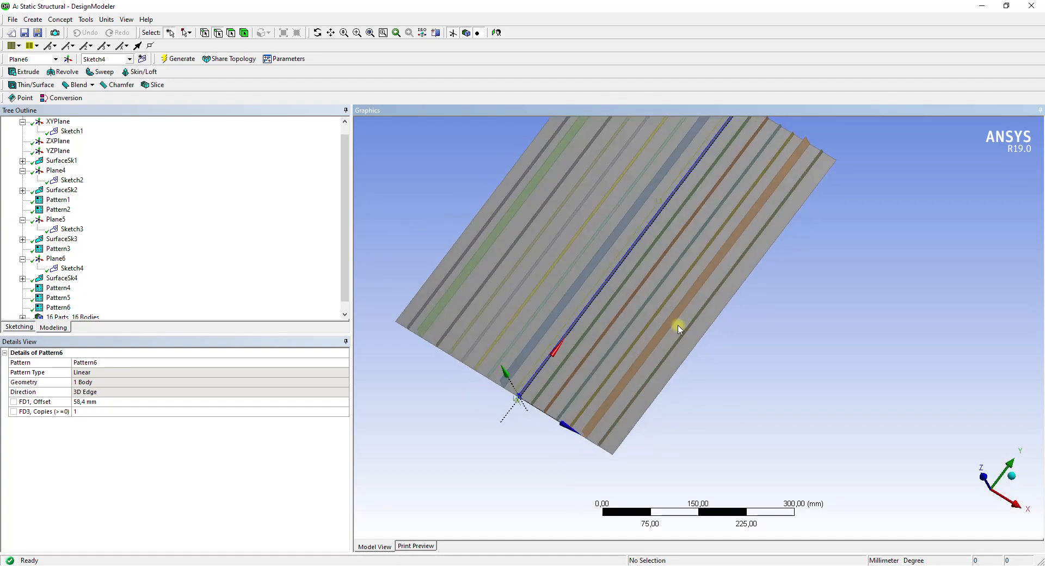
scroll(172, 229, "down", 1)
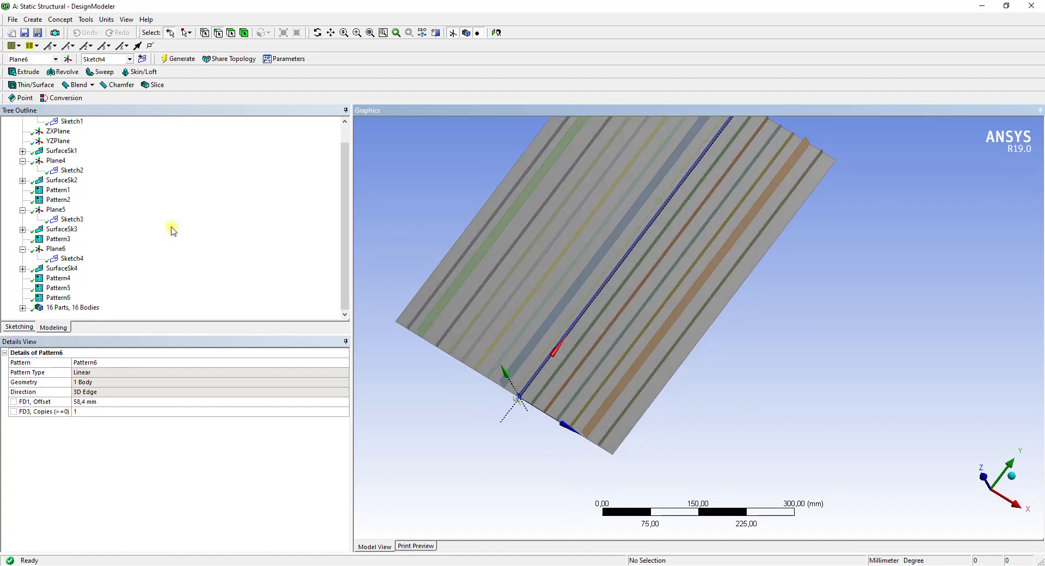
left_click(227, 61)
scroll(109, 217, "down", 1)
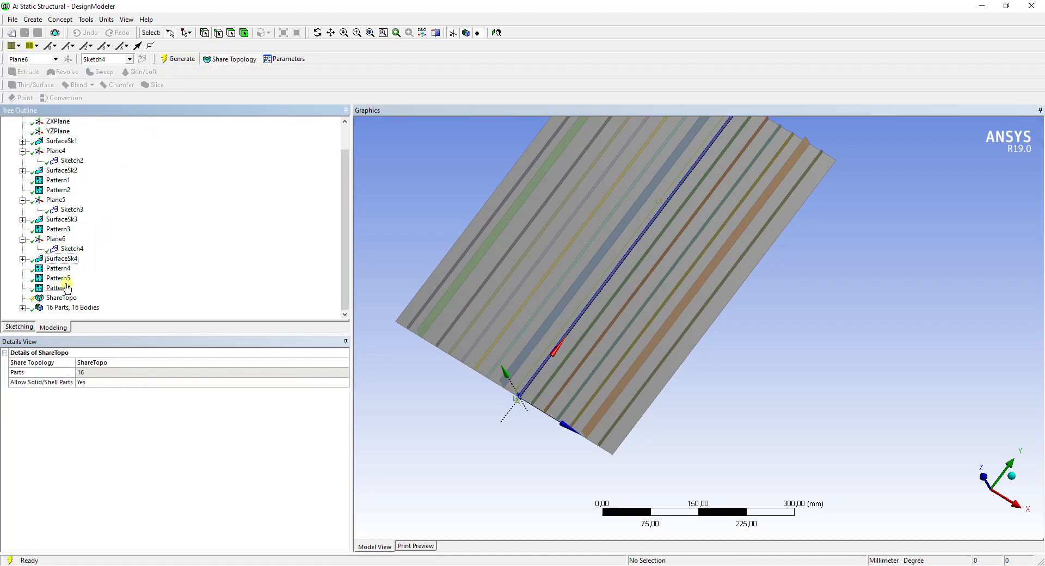
left_click(61, 297)
right_click(67, 299)
left_click(96, 319)
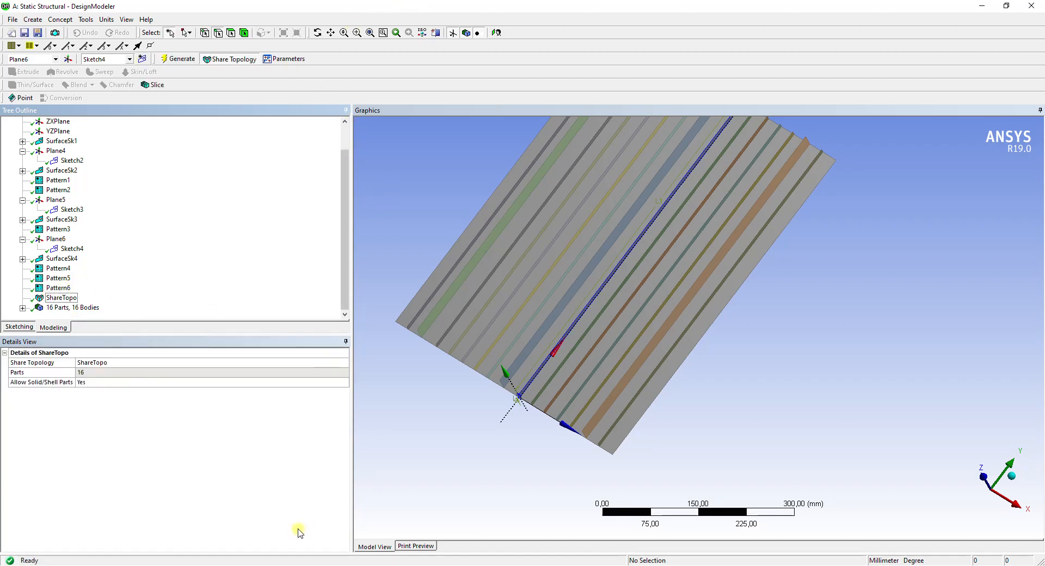
- Switch to the Workbench project and refresh the Static Structural system's Model cell
left_click(230, 565)
left_click(220, 554)
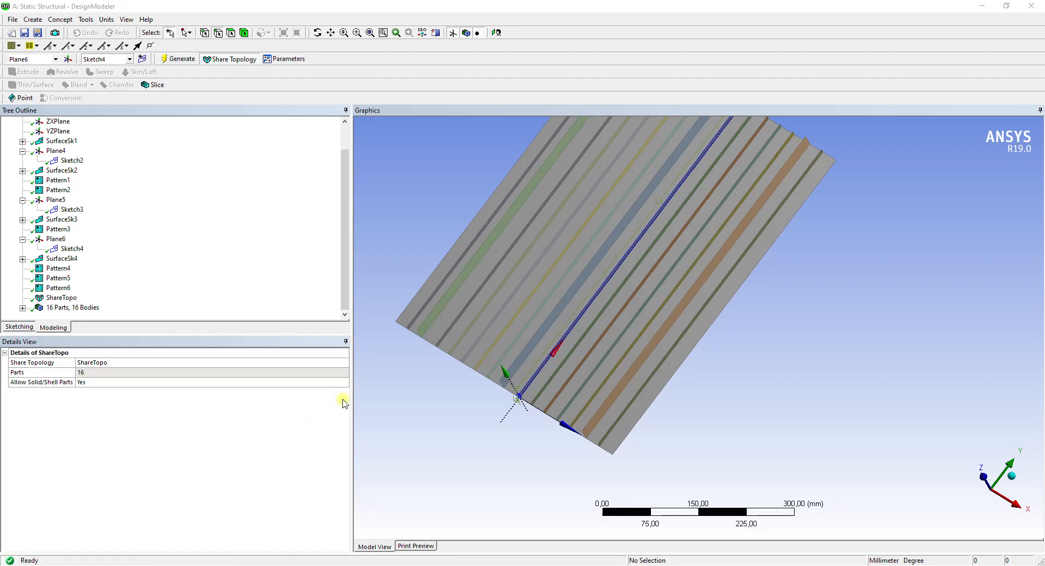
left_click(982, 9)
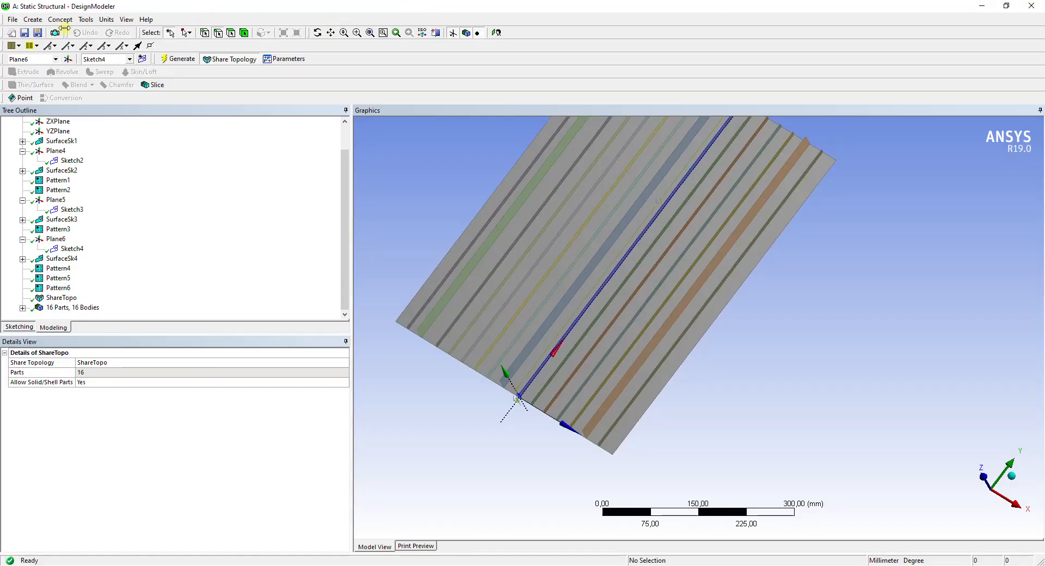
left_click(12, 20)
left_click(306, 565)
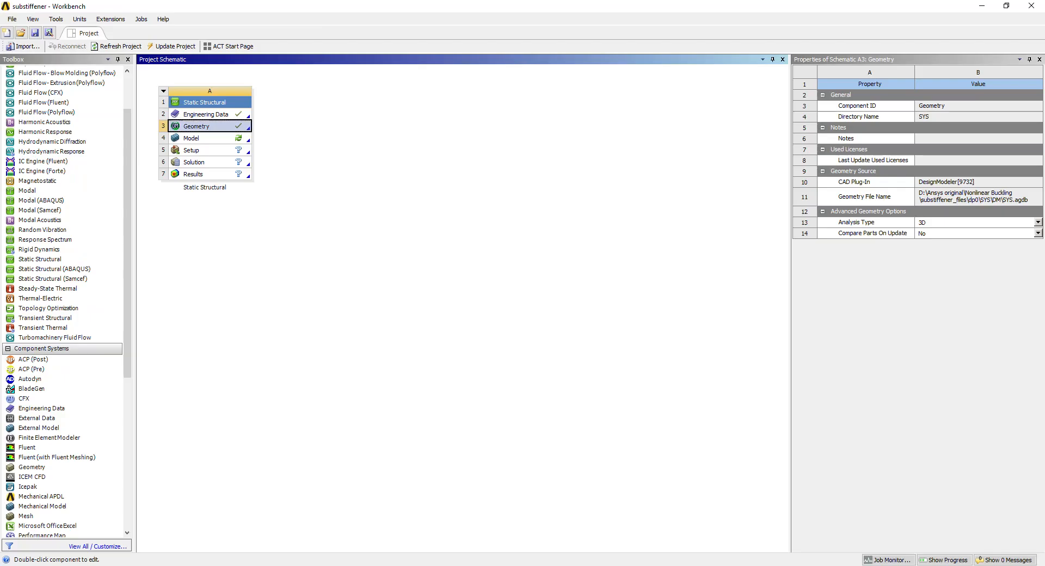
right_click(212, 140)
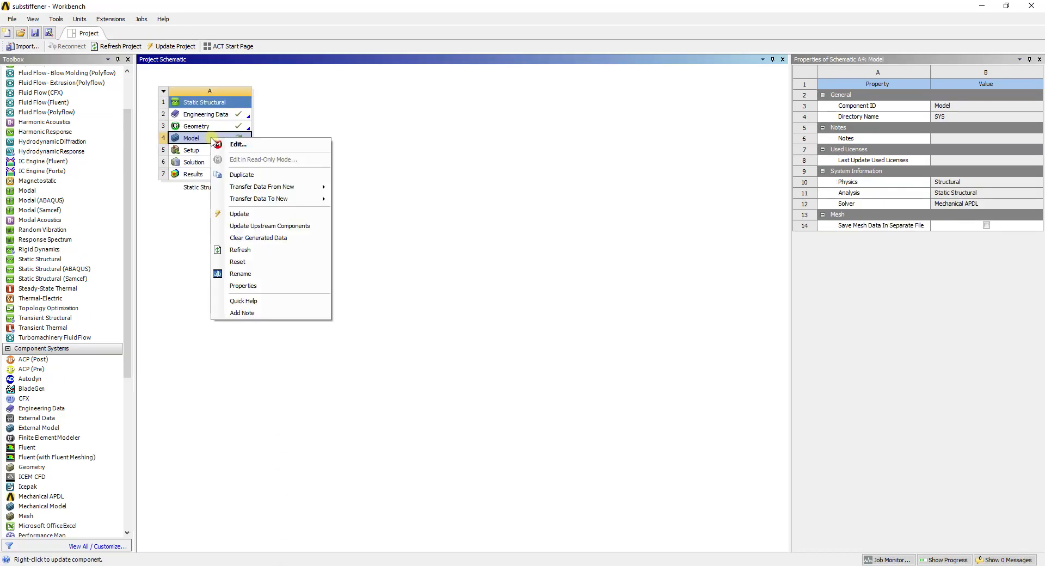
left_click(240, 250)
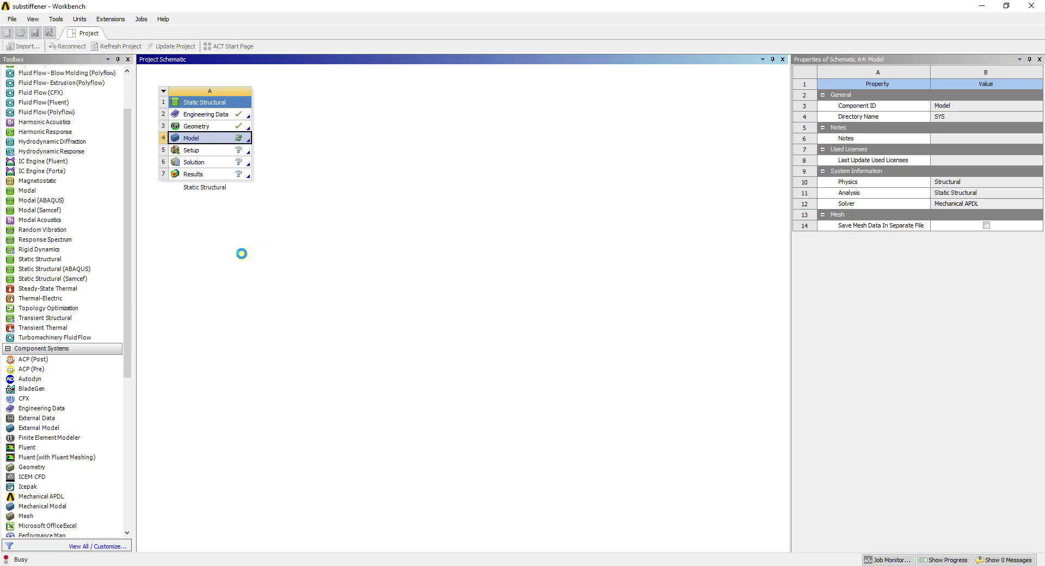
- Open the Static Structural system's Model cell for editing in Mechanical
left_click(200, 140)
right_click(202, 141)
left_click(215, 151)
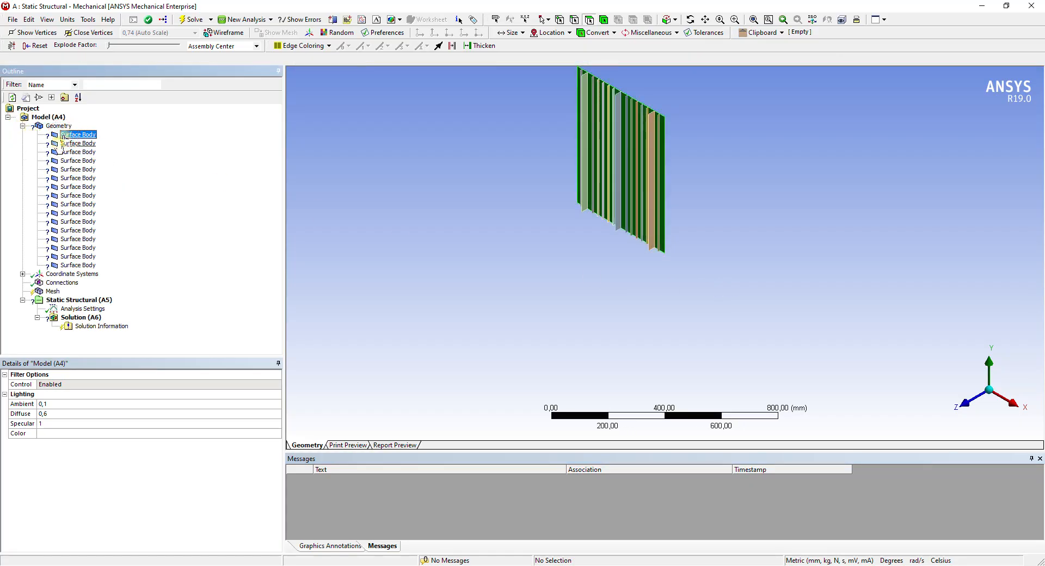
- Assign the Aluminum Alloy material to all surface bodies of the geometry
left_click(77, 266, "shift")
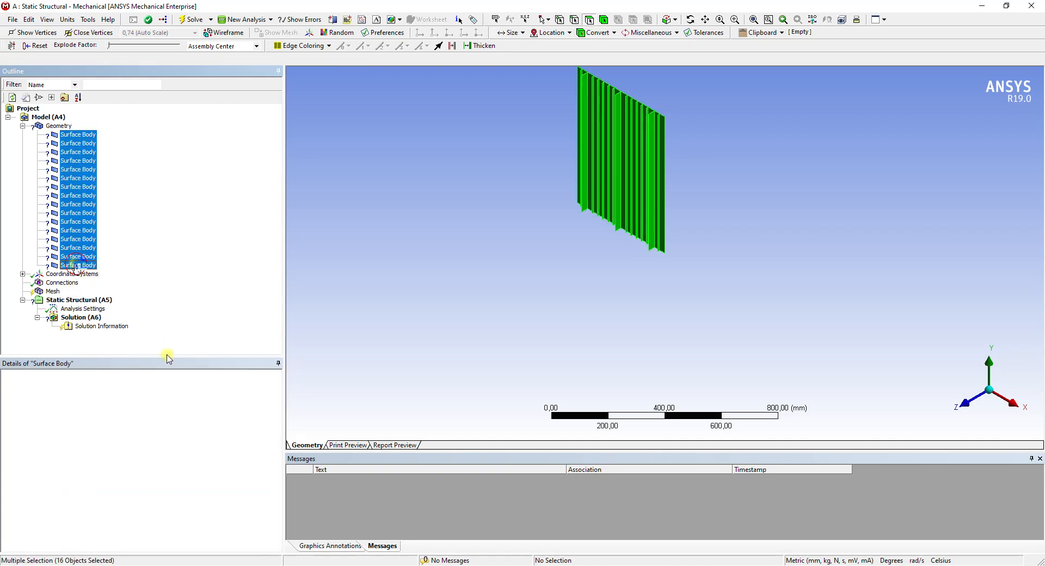
left_click(266, 482)
left_click(277, 482)
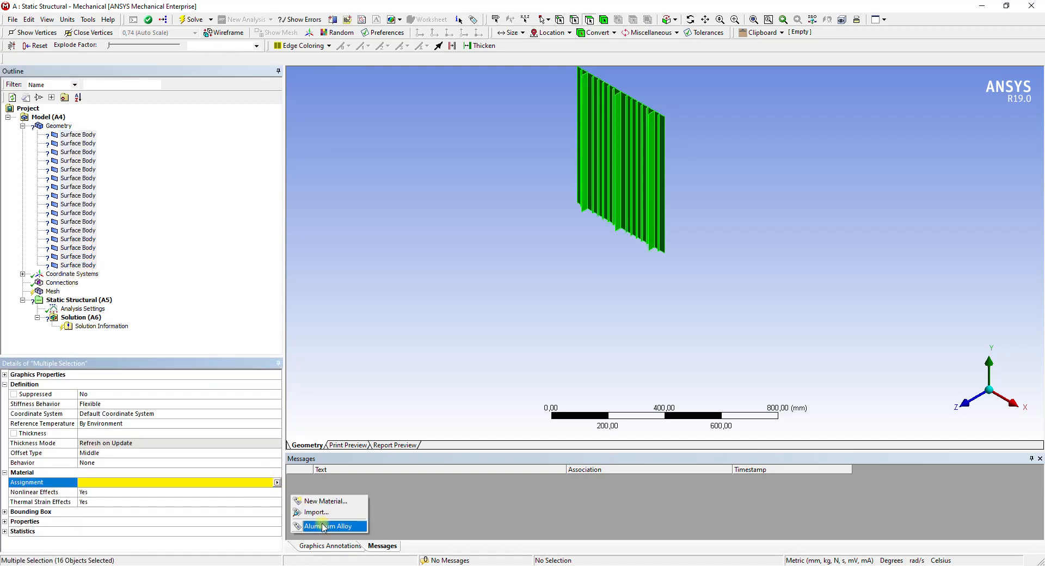
left_click(319, 526)
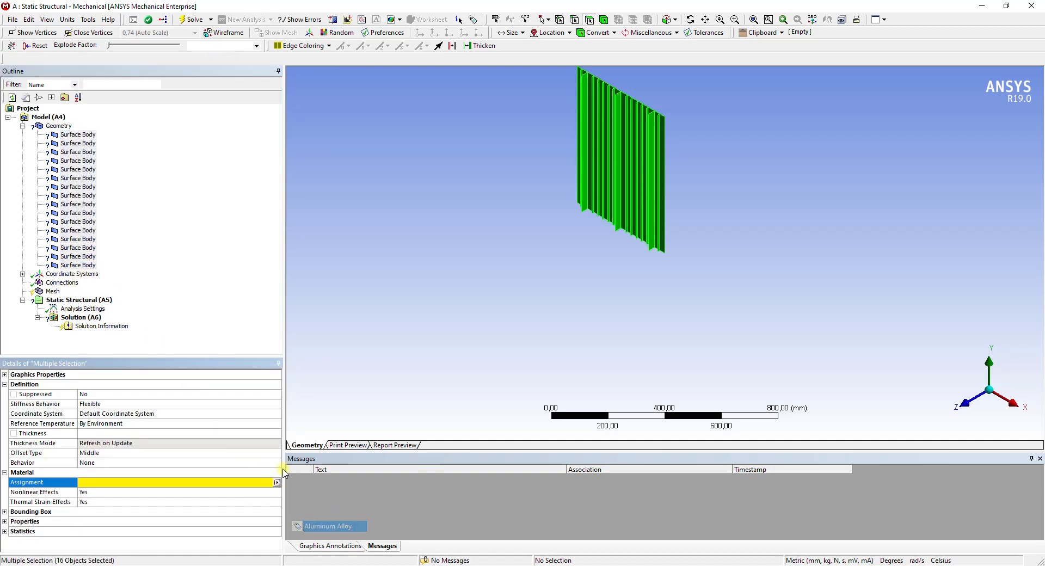
- Set the mesh sizing to the Uniform size function with a maximum face size of 10 mm
left_click(52, 291)
left_click(5, 424)
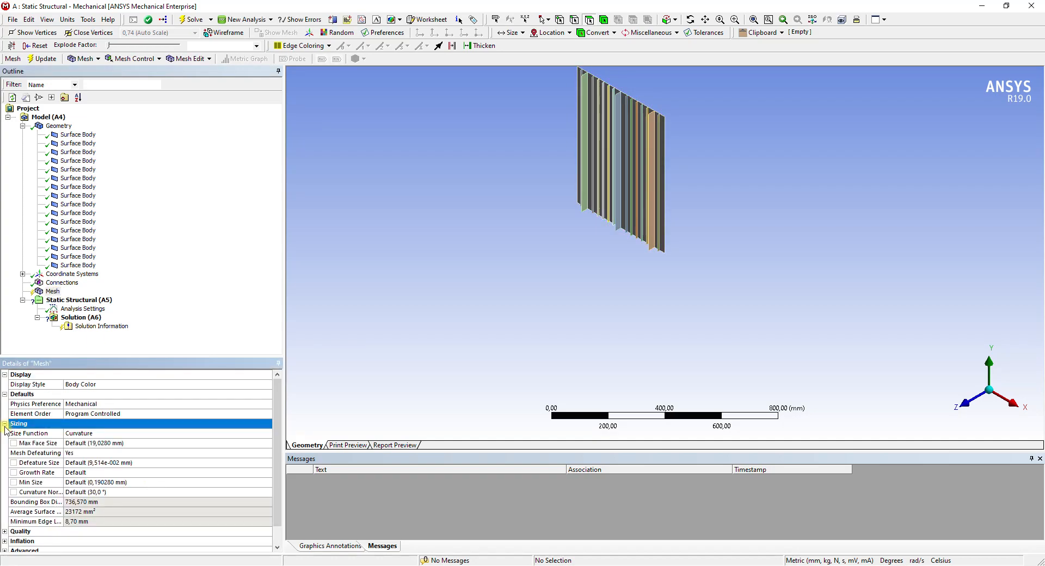
left_click(79, 433)
left_click(270, 434)
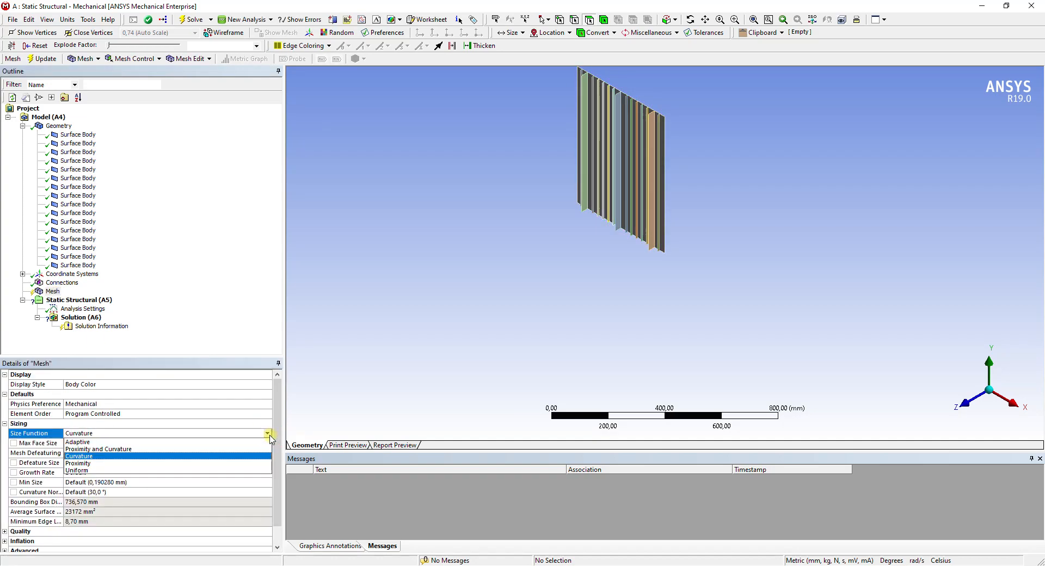
left_click(151, 476)
left_click(91, 442)
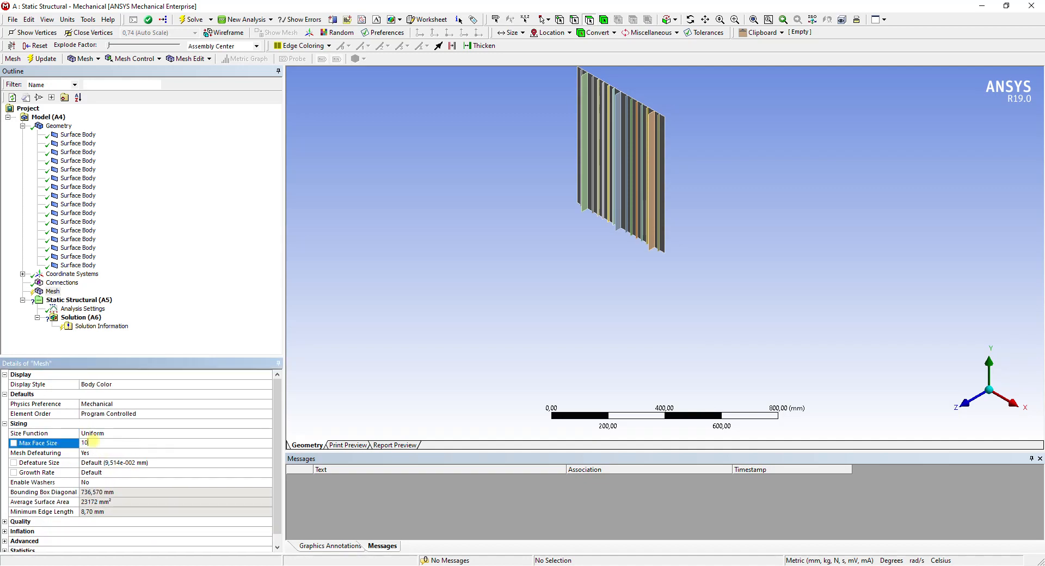
- Generate the mesh for the plate and its stiffeners and inspect it
left_click(51, 292)
right_click(61, 297)
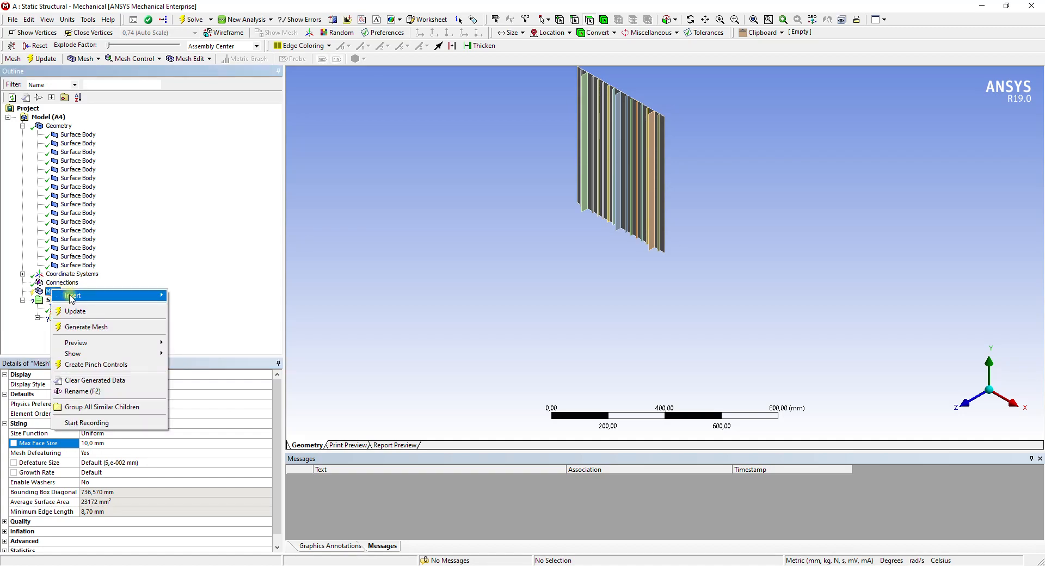
left_click(81, 326)
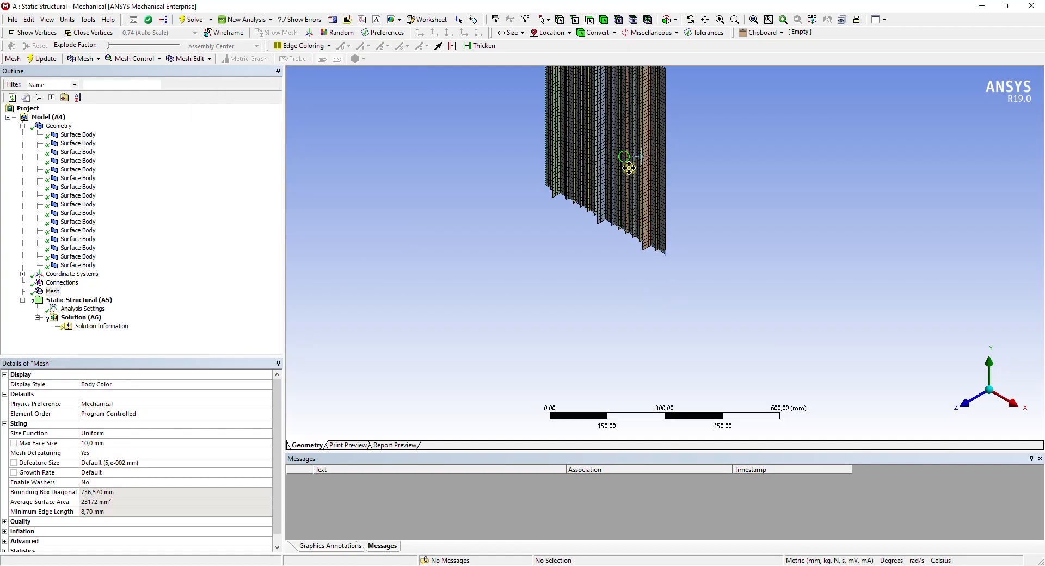
middle_click_drag(625, 162, 660, 145)
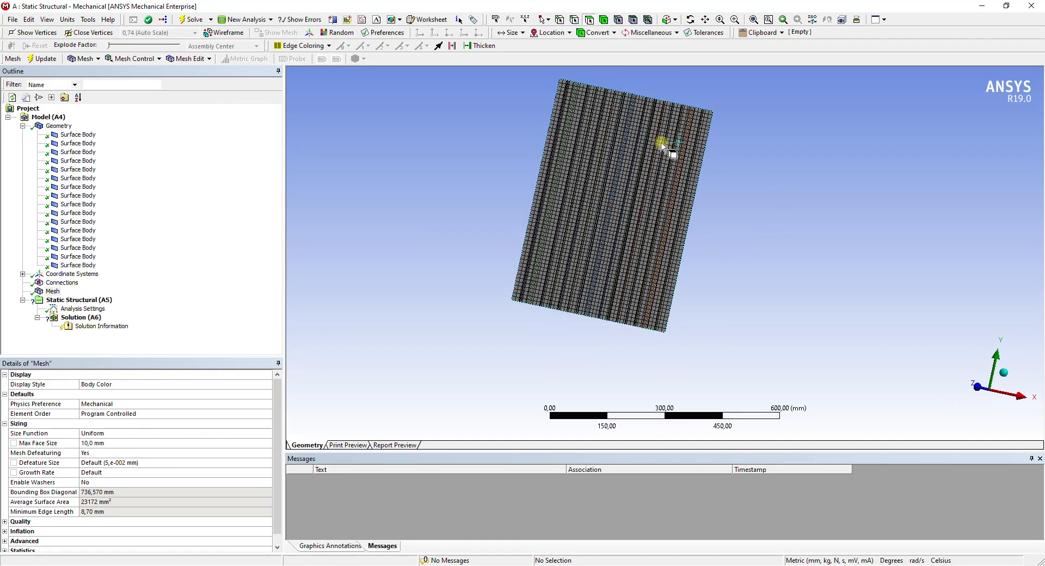
scroll(572, 156, "up", 5)
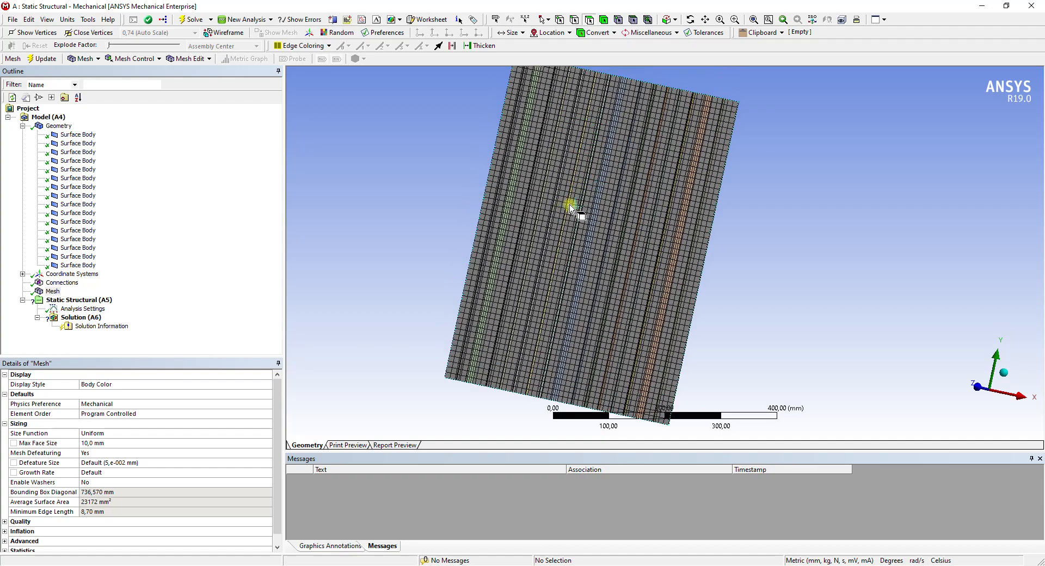
- Insert a manual contact region under Connections
left_click(55, 283)
right_click(56, 284)
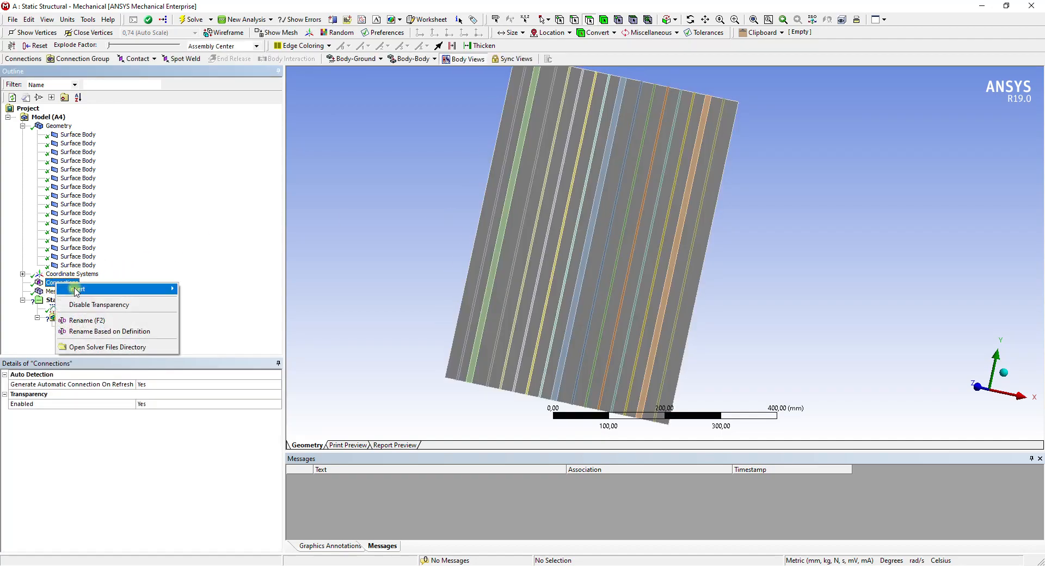
mouse_move(75, 292)
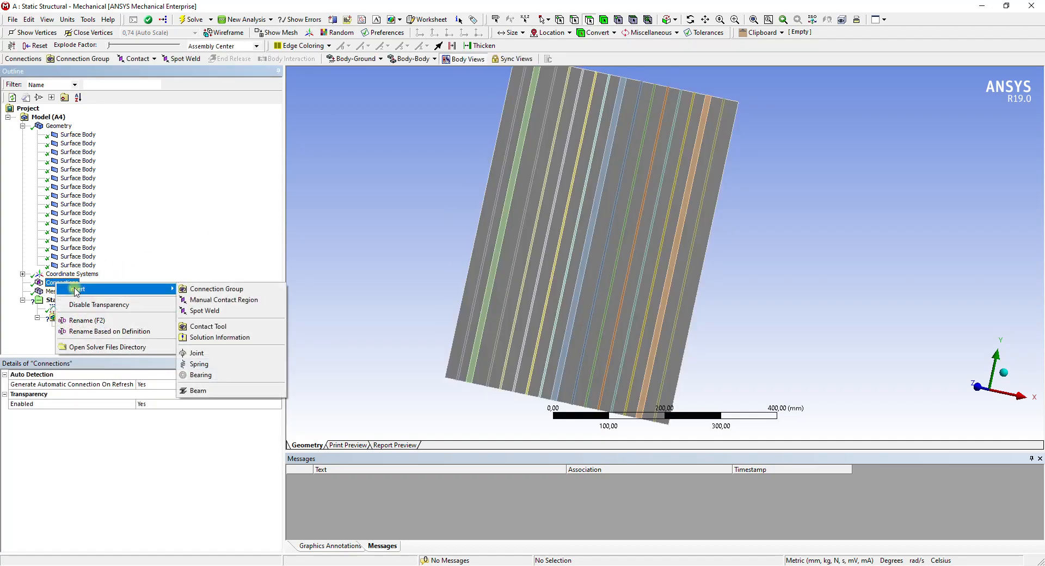
left_click(217, 304)
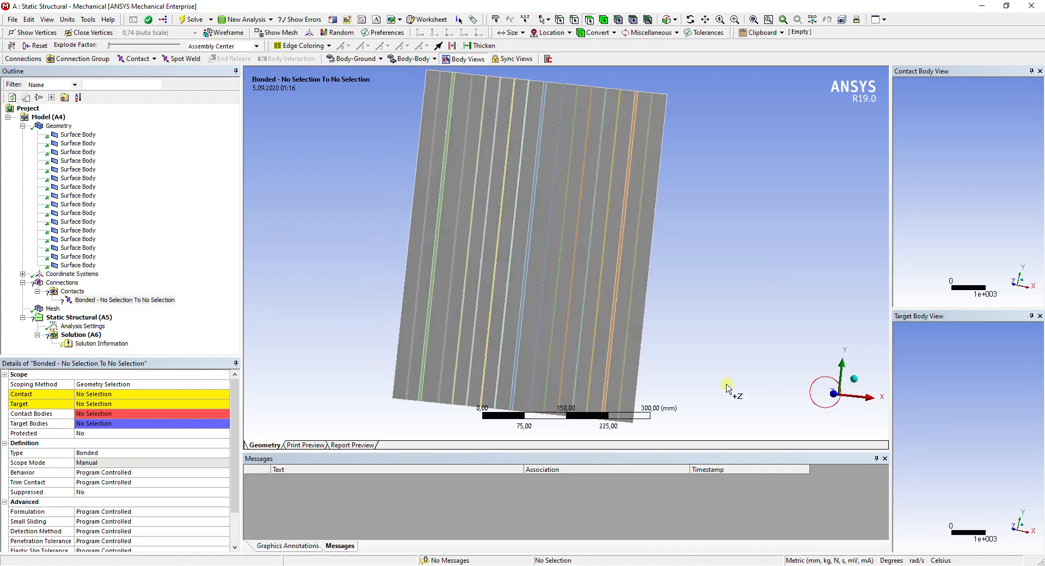
- Create a named selection from a single mesh node on the plate, viewed along the Z axis
left_click(824, 402)
left_click(624, 21)
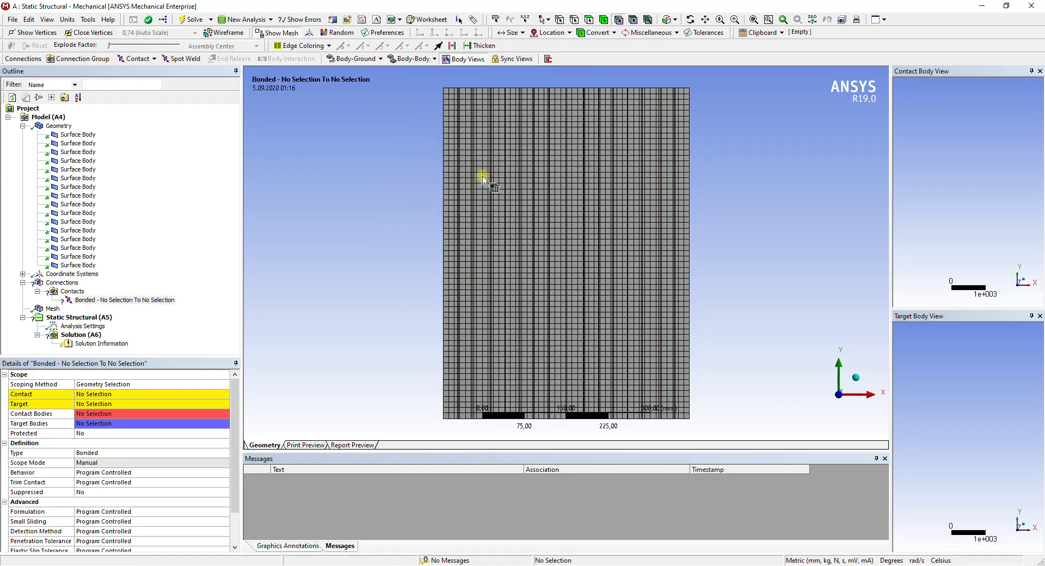
left_click(499, 144)
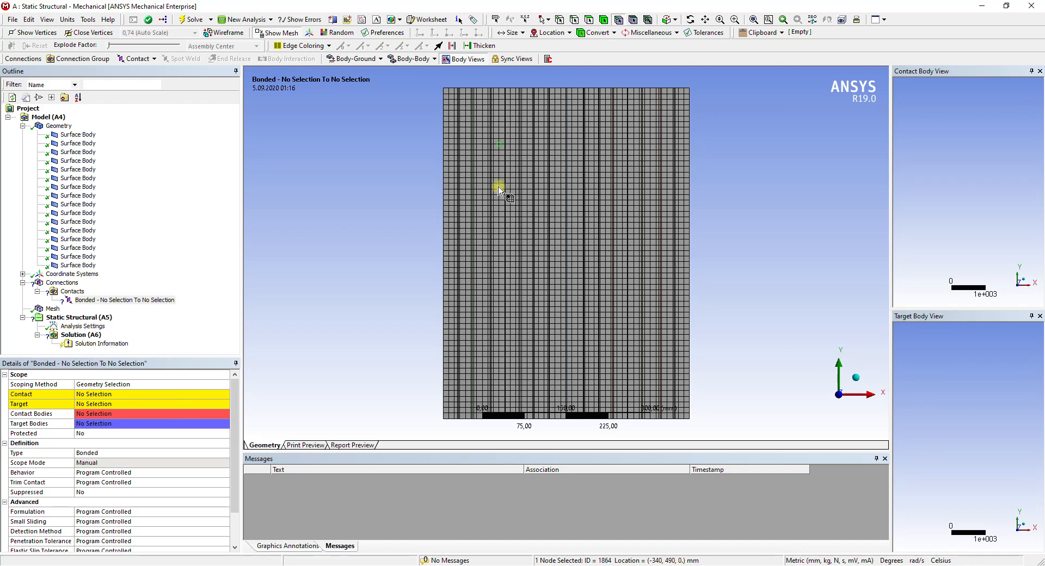
key("n")
left_click(511, 366)
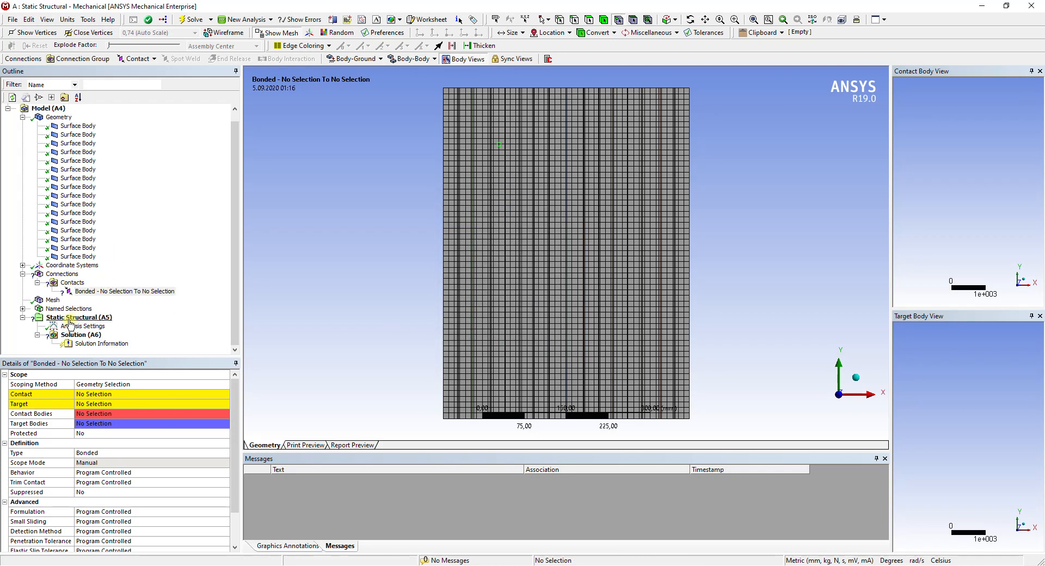
- Set the scoping method of the new named selection to Worksheet
left_click(23, 309)
right_click(60, 317)
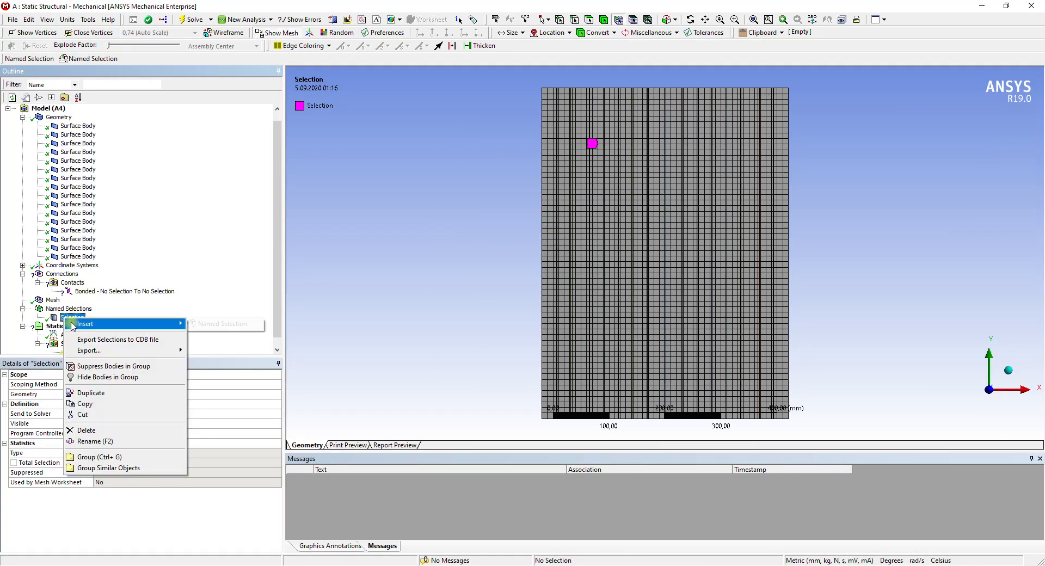
left_click(52, 316)
left_click(130, 383)
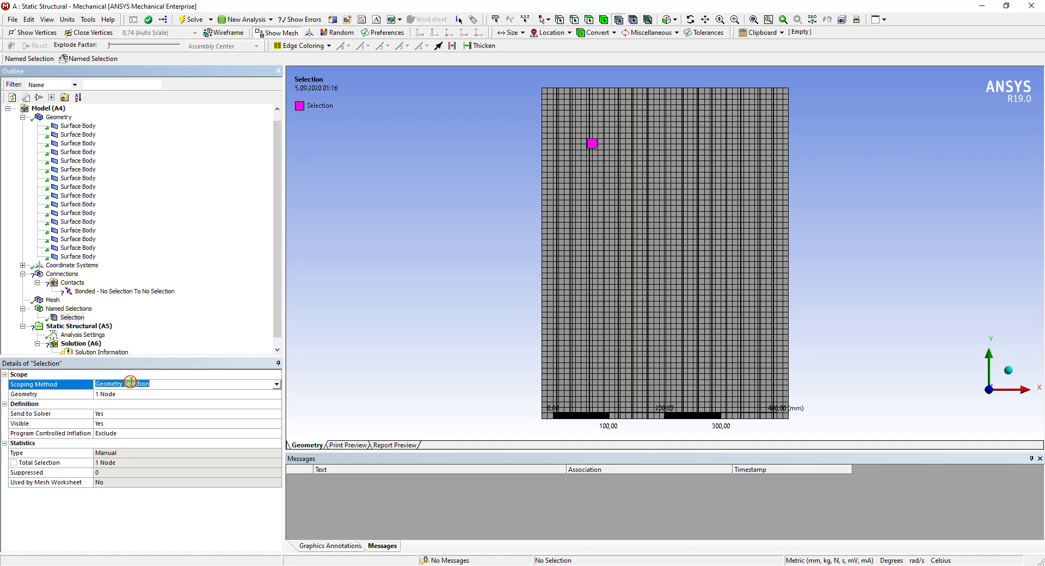
left_click(277, 385)
left_click(196, 402)
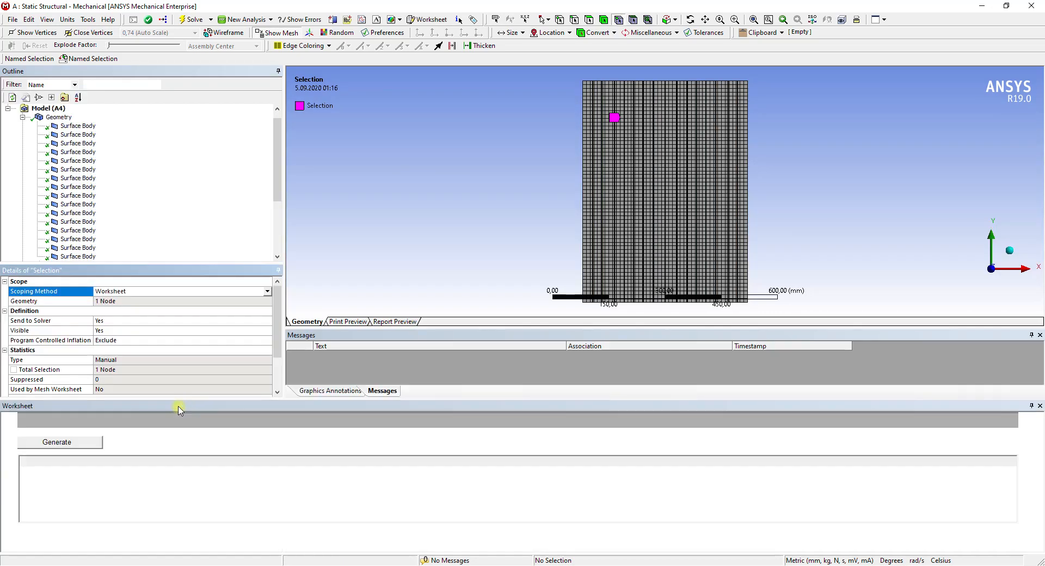
- Add a worksheet row that selects mesh nodes by Location Y with the Equal operator
left_click(77, 494)
right_click(77, 494)
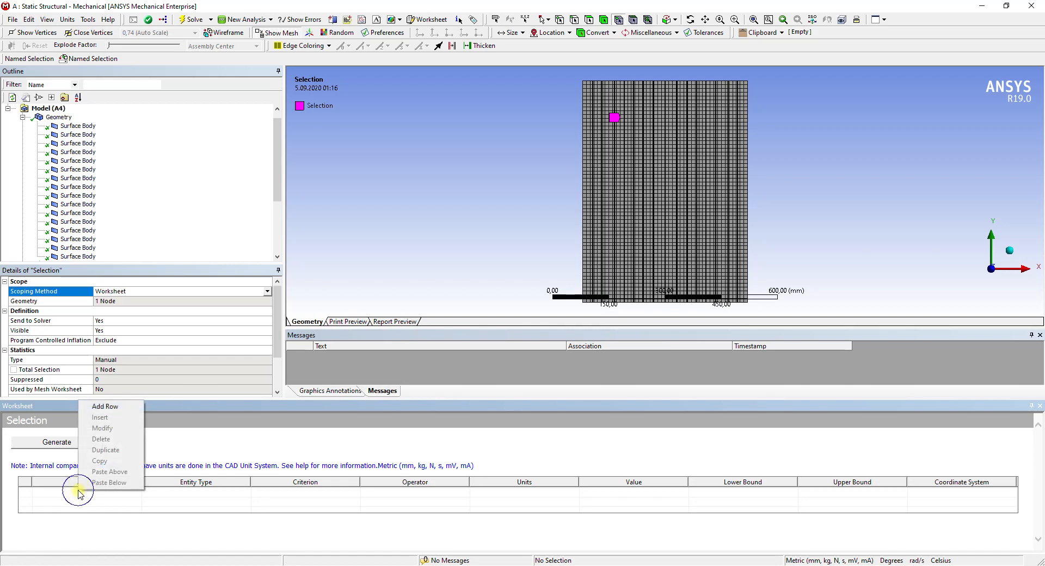
left_click(115, 407)
left_click(222, 498)
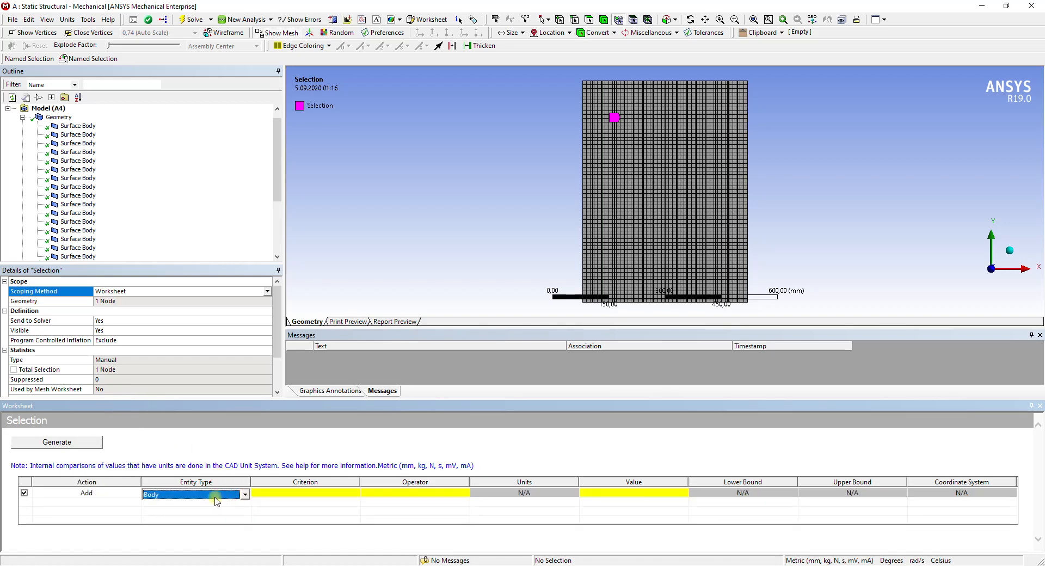
left_click(190, 534)
left_click(297, 492)
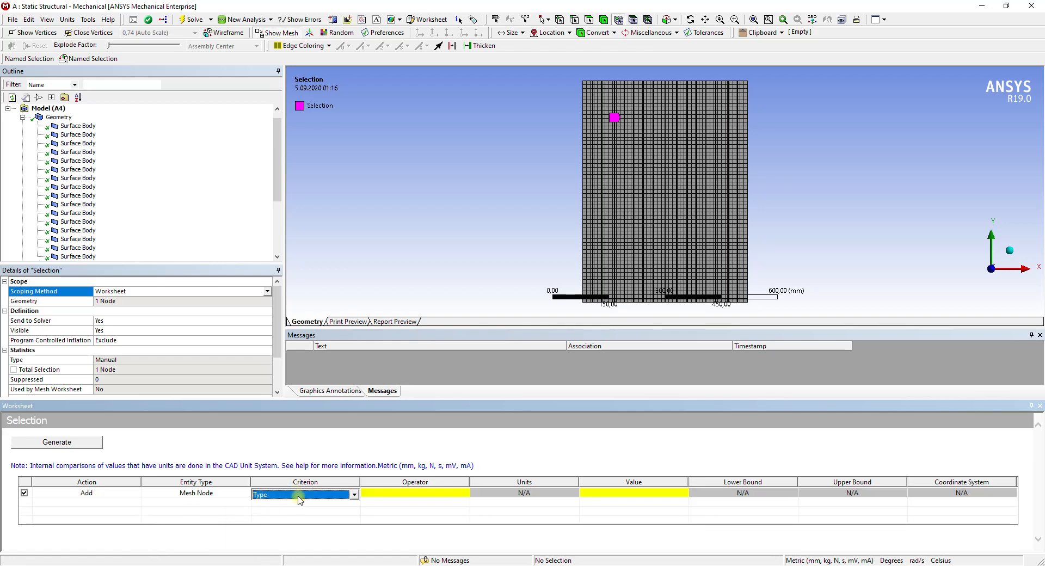
left_click(303, 494)
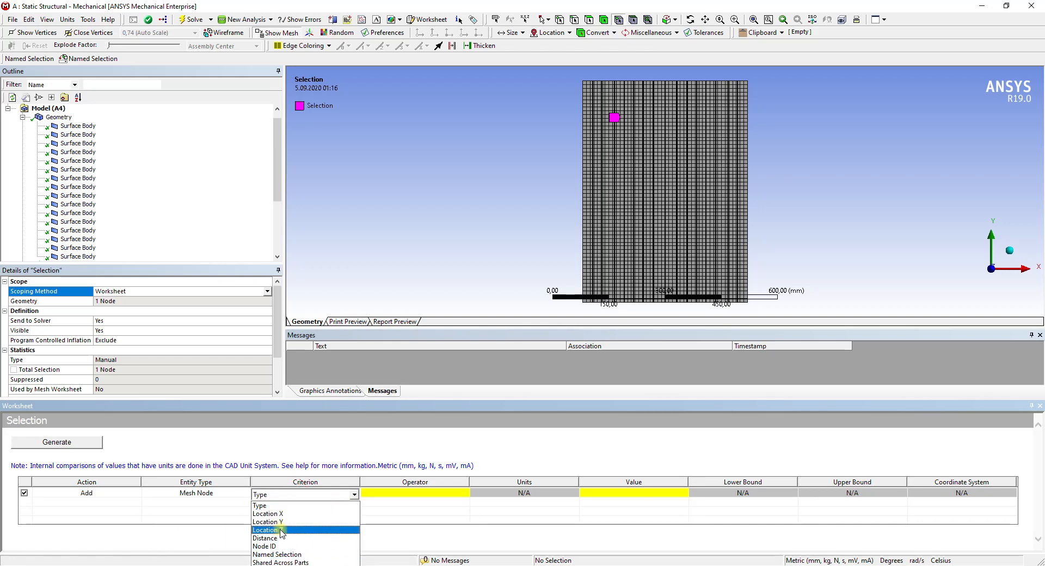
left_click(272, 521)
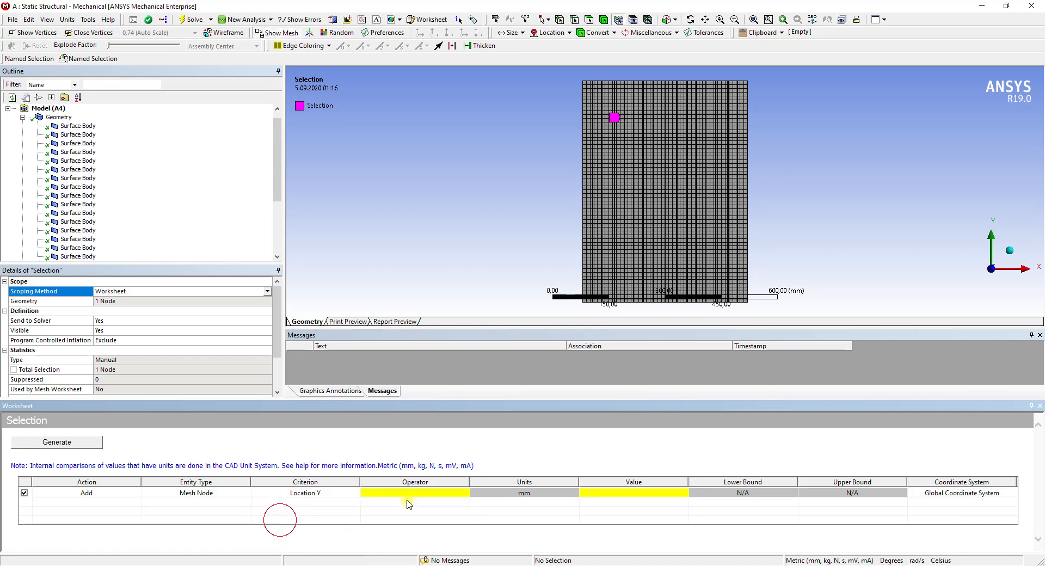
left_click(406, 495)
- Generate the named selection for a Y location of 590 mm and rename it Top nodes
left_click(637, 494)
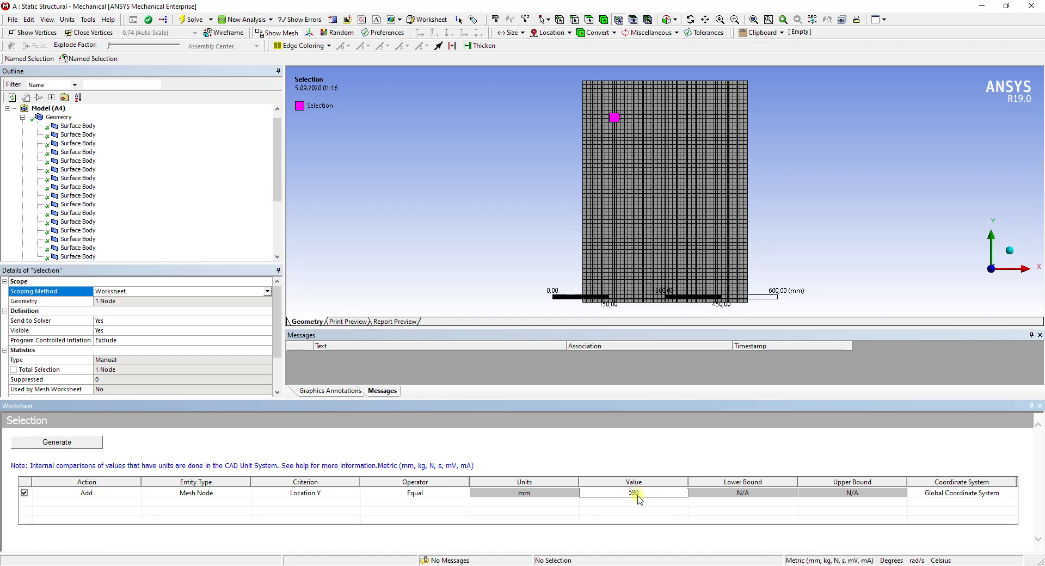
left_click(79, 444)
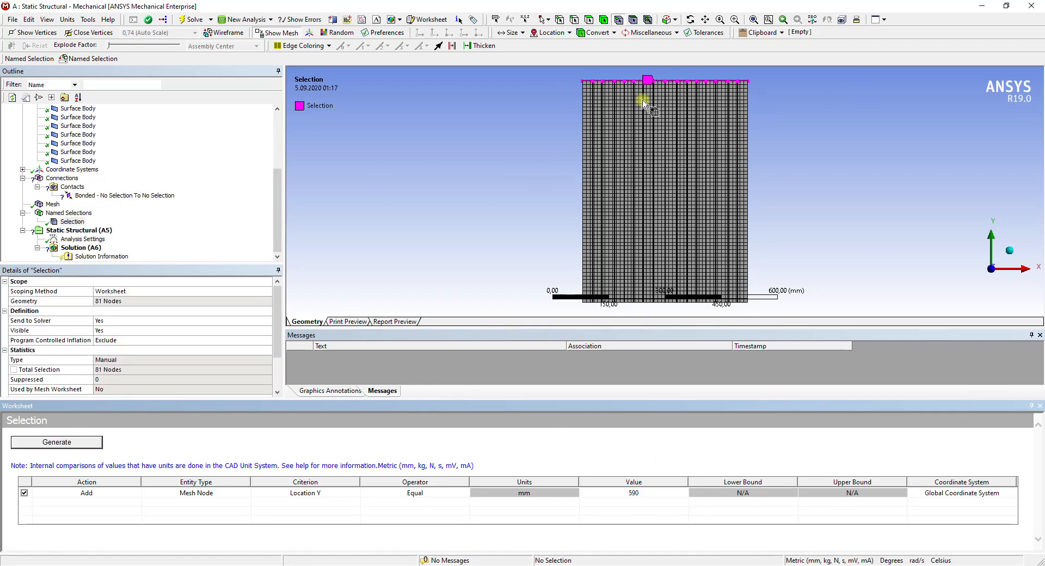
right_click(66, 220)
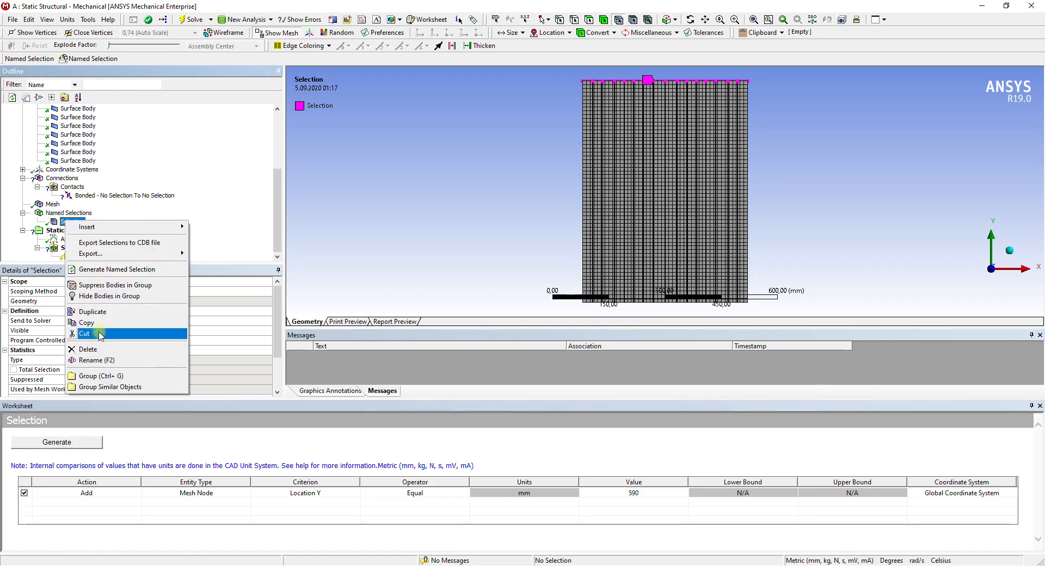
left_click(98, 360)
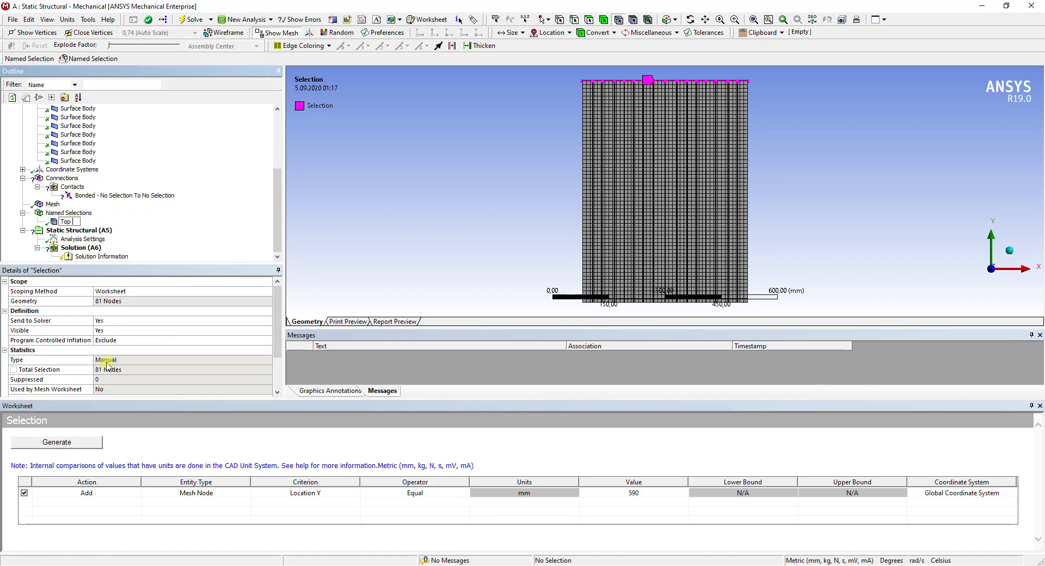
- Insert a second named selection and set its scoping method to Worksheet
right_click(81, 212)
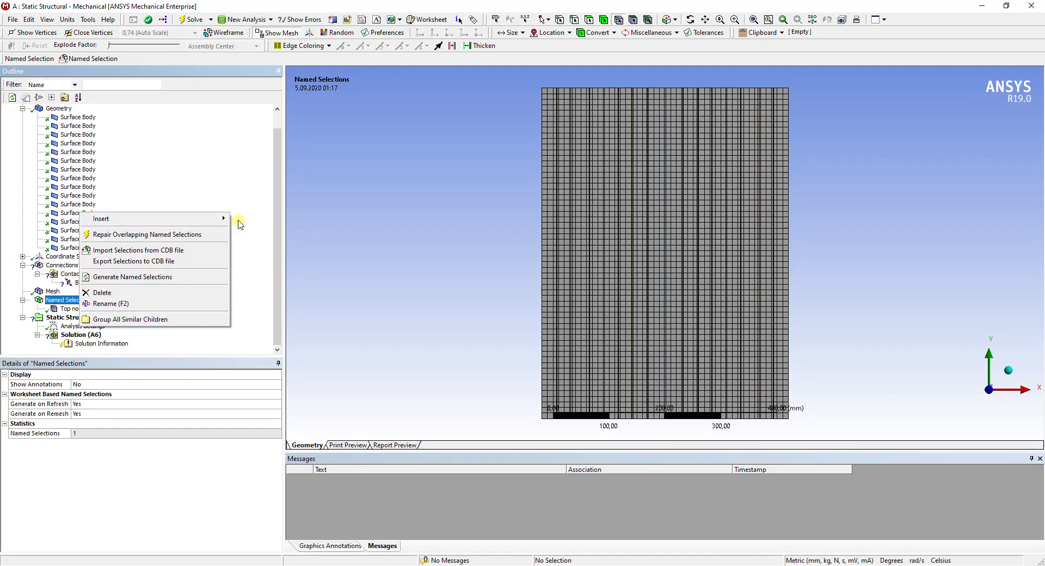
mouse_move(210, 218)
left_click(261, 218)
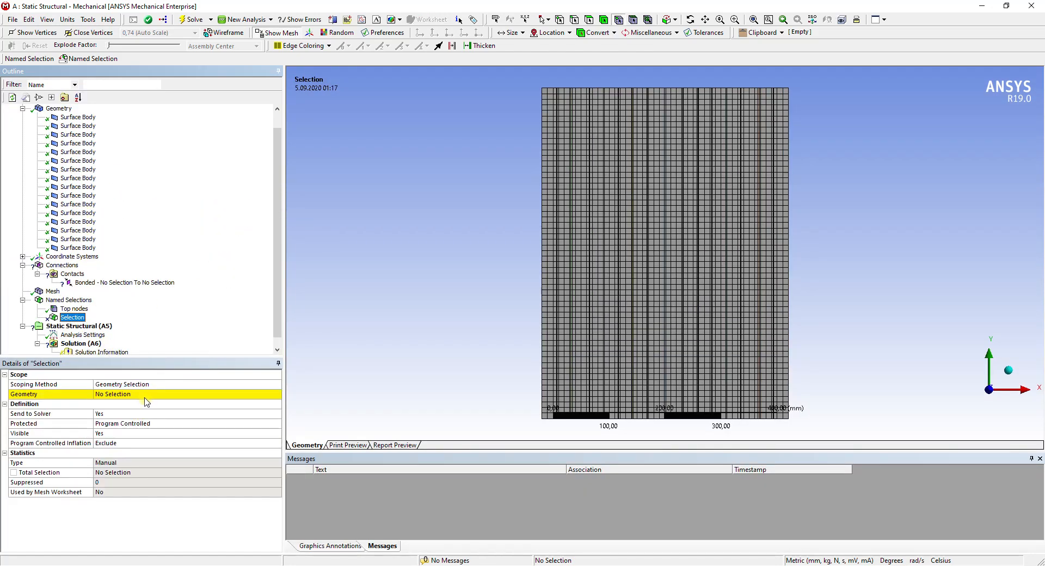
left_click(151, 384)
left_click(152, 403)
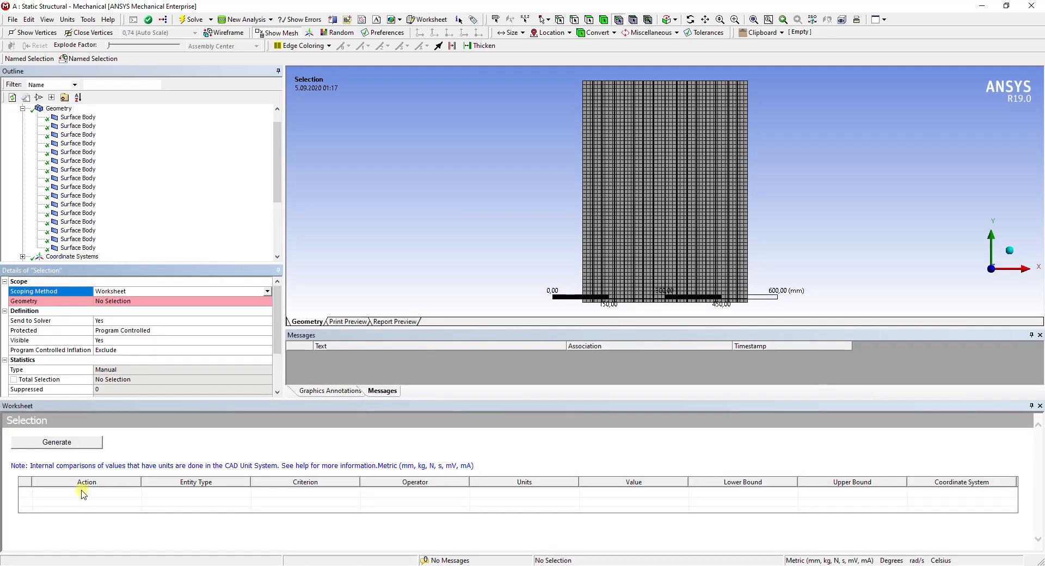
- Add a row to the second selection's worksheet with entity type Mesh Node, criterion Location Y and operator Equal
right_click(83, 494)
left_click(114, 406)
left_click(195, 494)
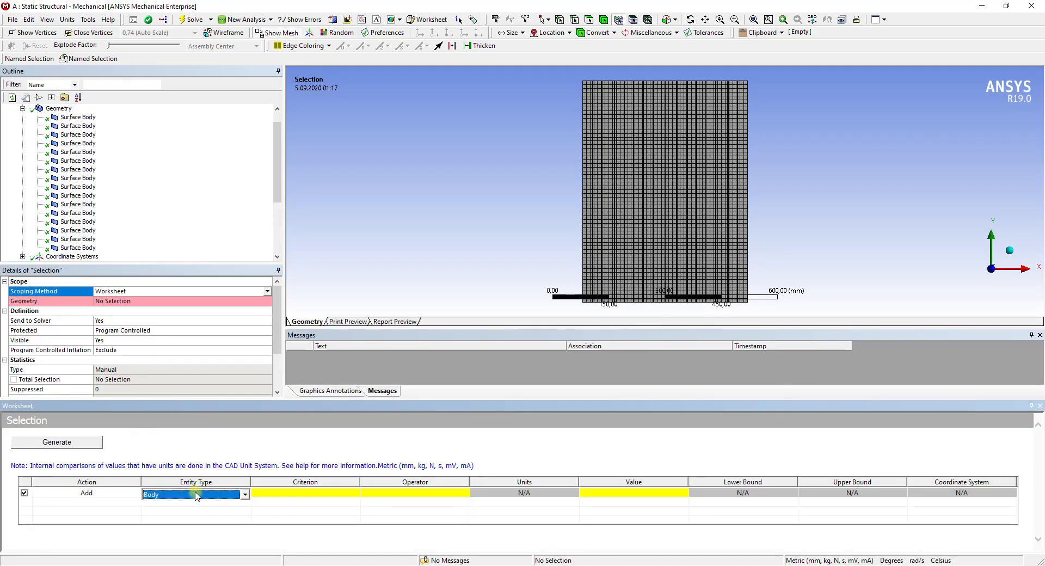
left_click(196, 494)
left_click(177, 542)
left_click(291, 495)
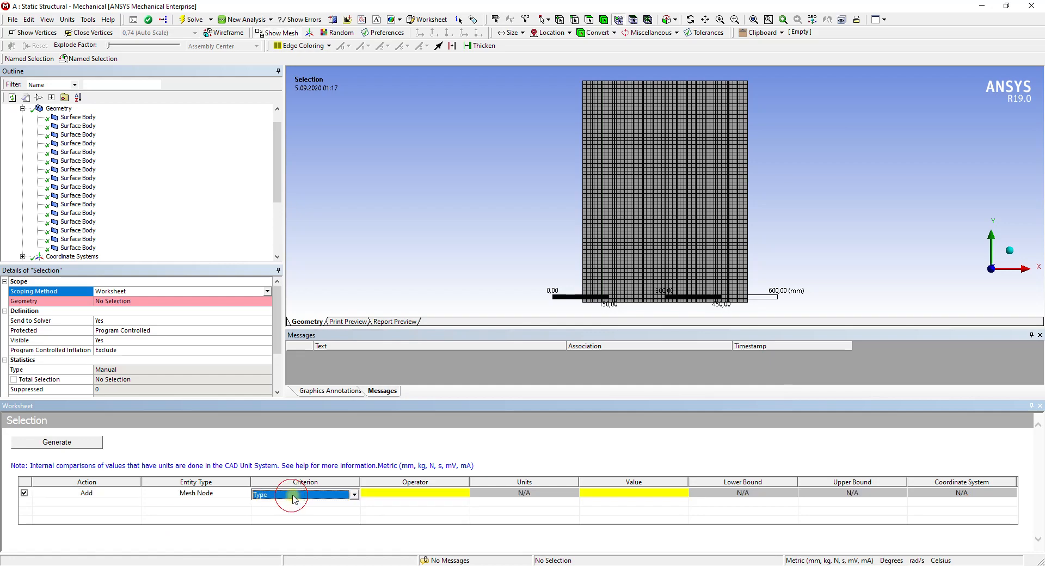
left_click(293, 496)
left_click(282, 518)
left_click(434, 495)
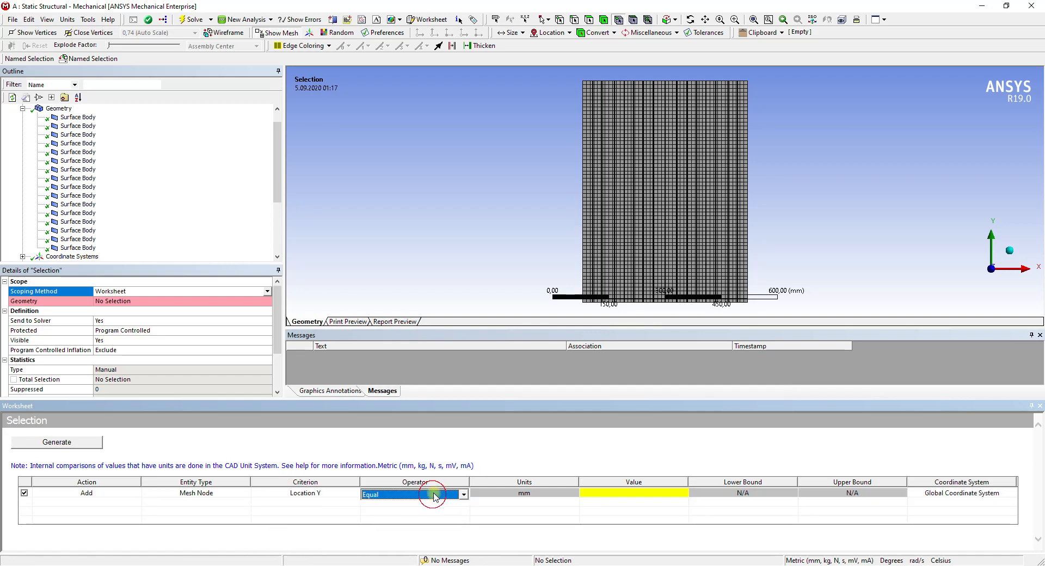
left_click(434, 495)
- Set the Location Y value to 0 mm and generate the named selection along the plate's bottom edge
left_click(591, 496)
left_click(596, 496)
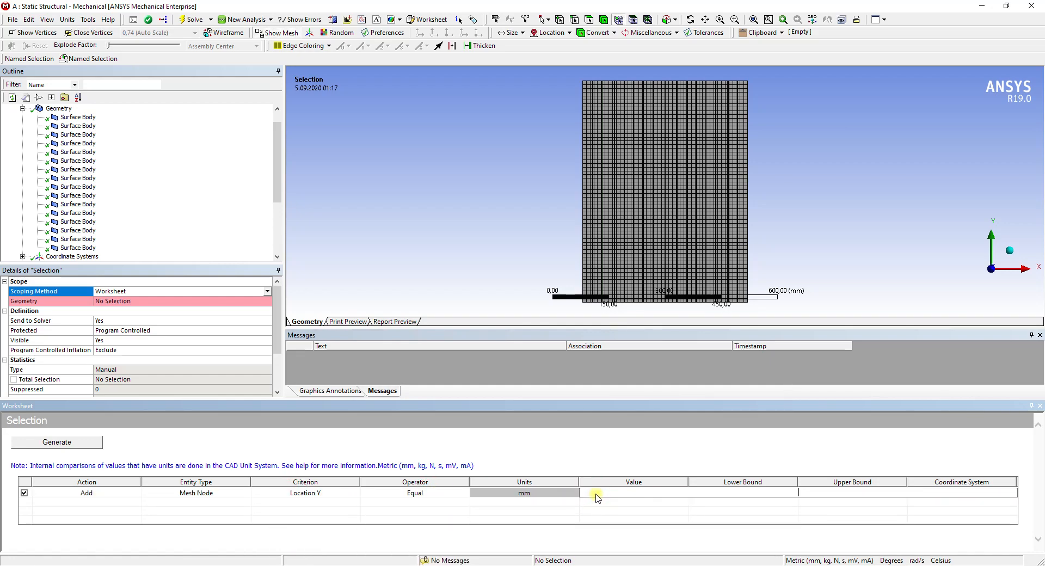
type("0")
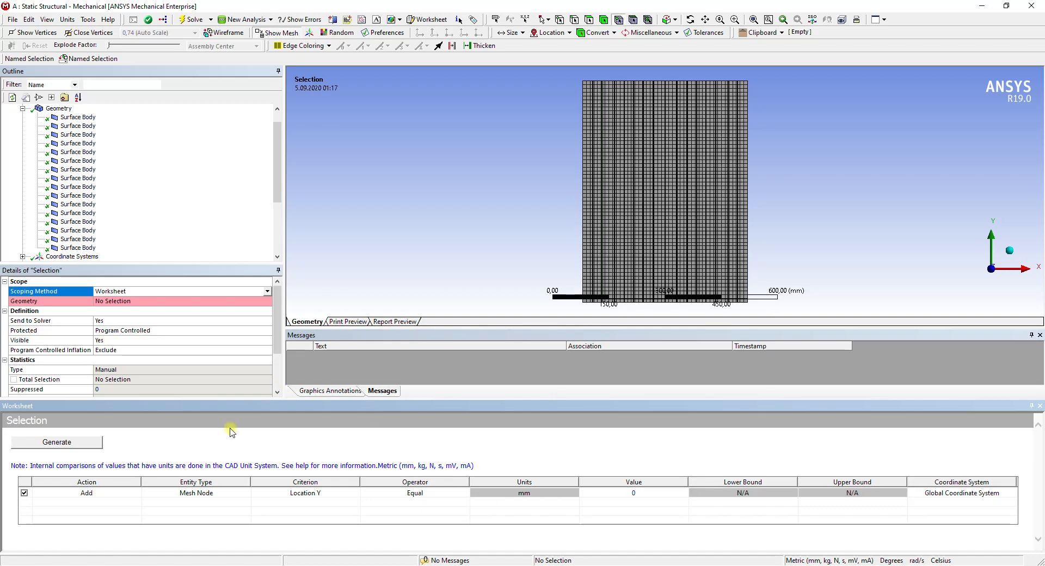
left_click(87, 442)
middle_click_drag(650, 223, 619, 166, "ctrl")
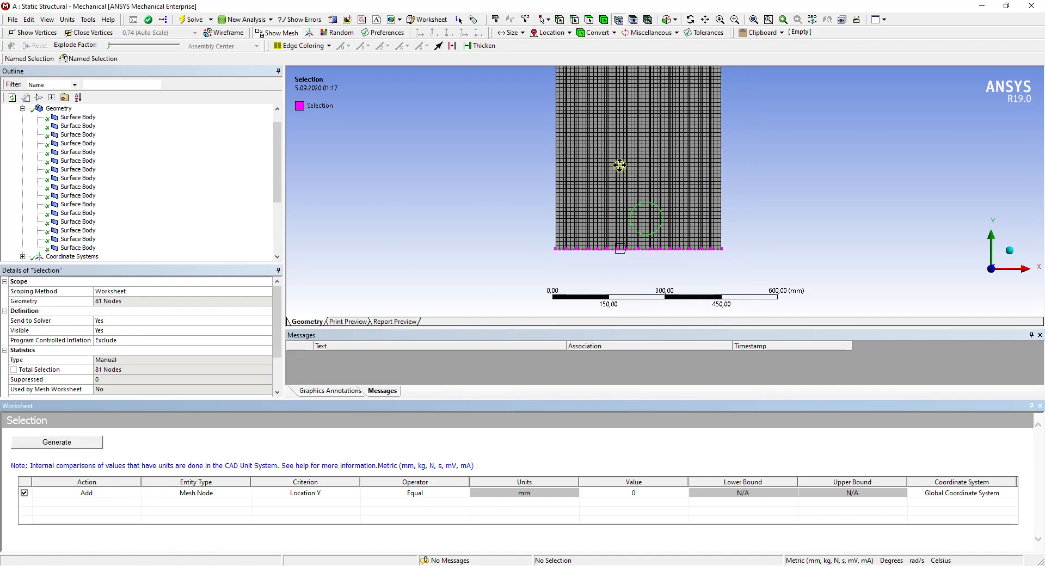
scroll(103, 238, "down", 2)
scroll(79, 247, "down", 2)
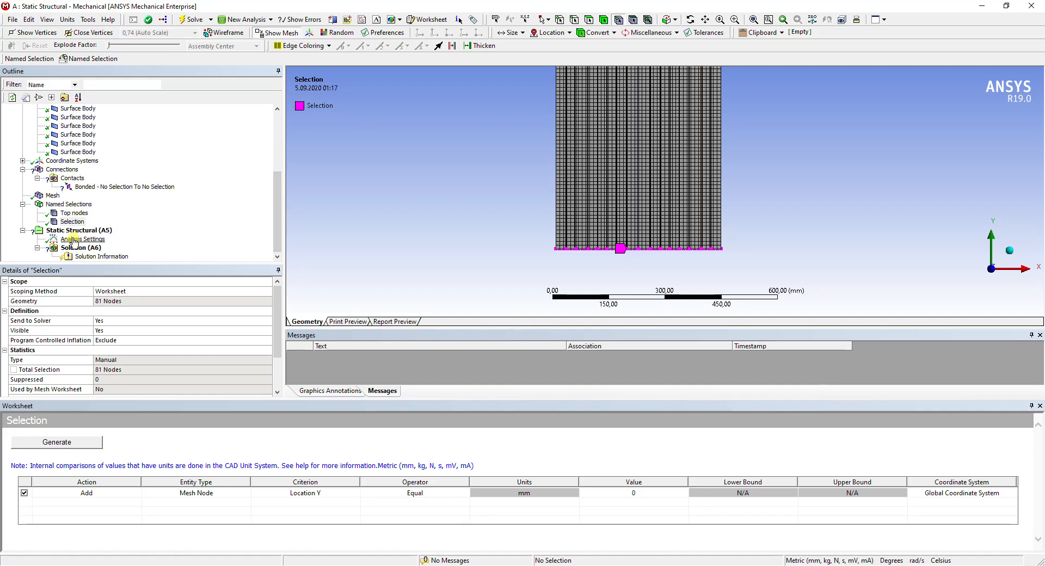
- Rename the second named selection as bottom nodes
left_click(70, 221)
right_click(71, 221)
left_click(114, 364)
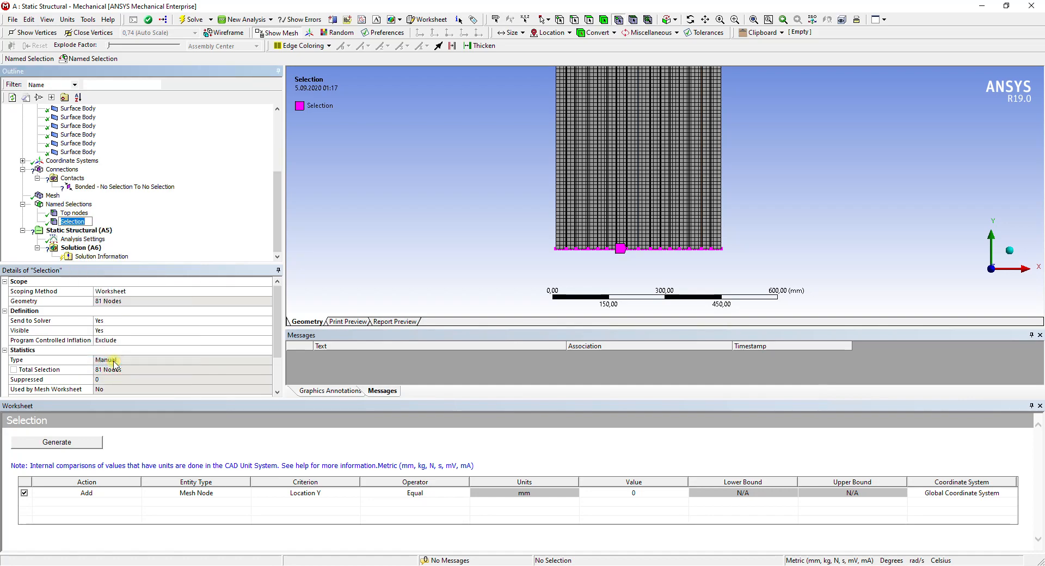
type("bottom nodes")
key("Return")
- Insert a third named selection under Named Selections
left_click(64, 203)
right_click(68, 204)
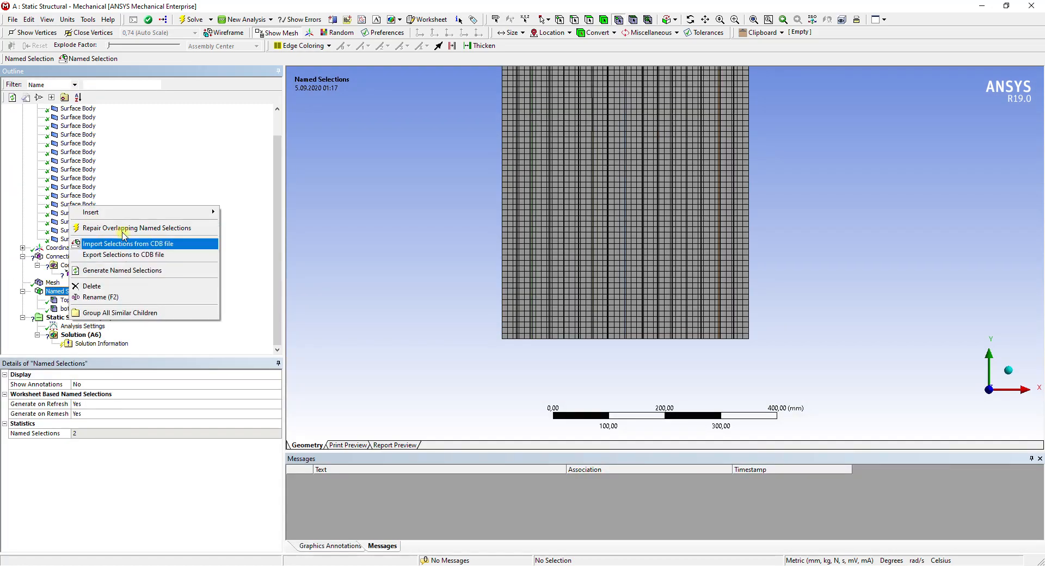
mouse_move(126, 212)
left_click(256, 214)
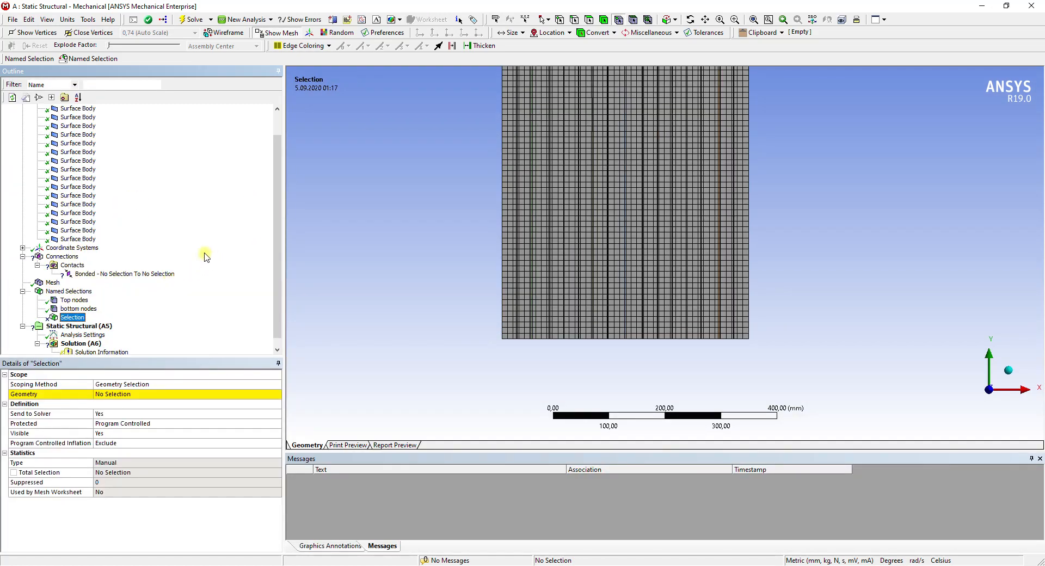
- Set the third named selection's scoping method to Worksheet and add a row with entity type Edge
double_click(162, 384)
right_click(88, 491)
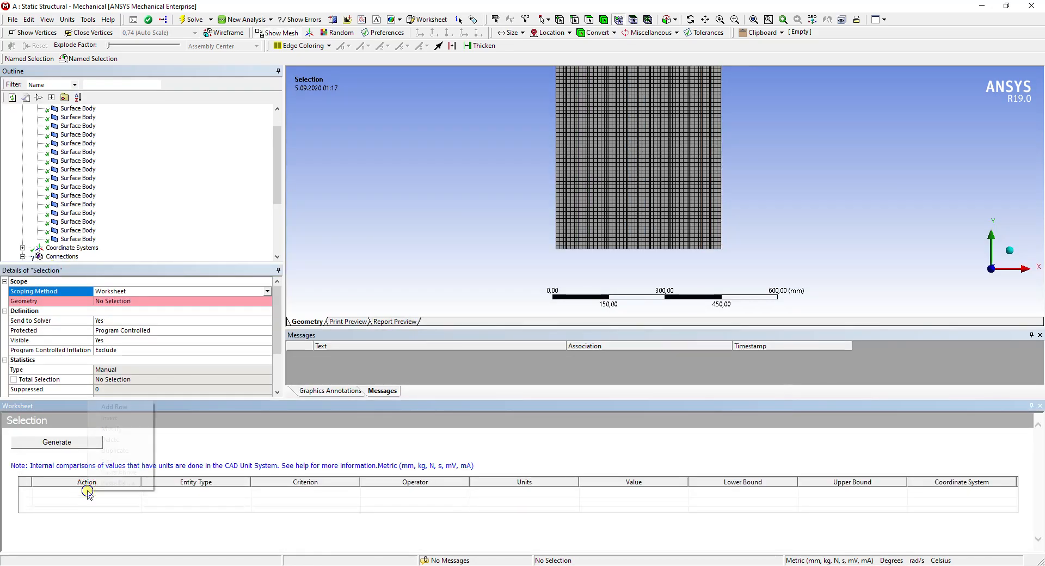
left_click(114, 407)
left_click(233, 494)
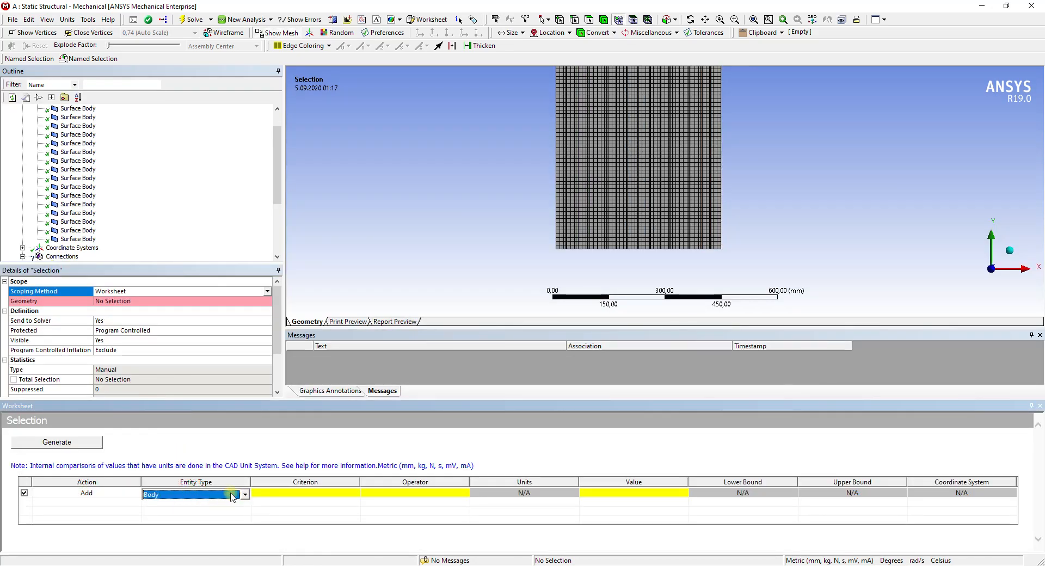
left_click(232, 495)
left_click(198, 528)
- Filter the edges by Location Z equal to 0.9475 mm and generate the named selection
left_click(272, 495)
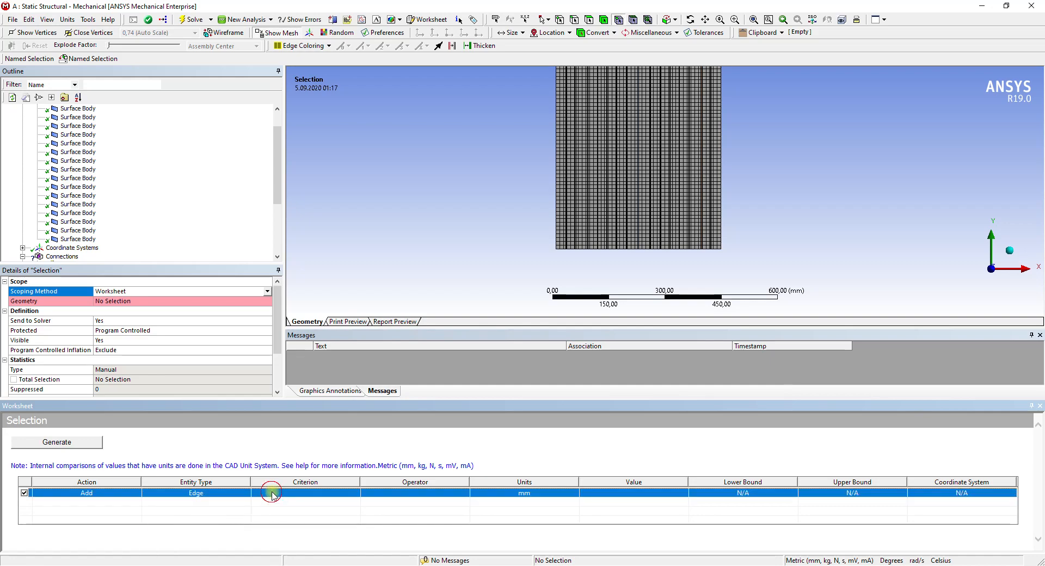
left_click(294, 495)
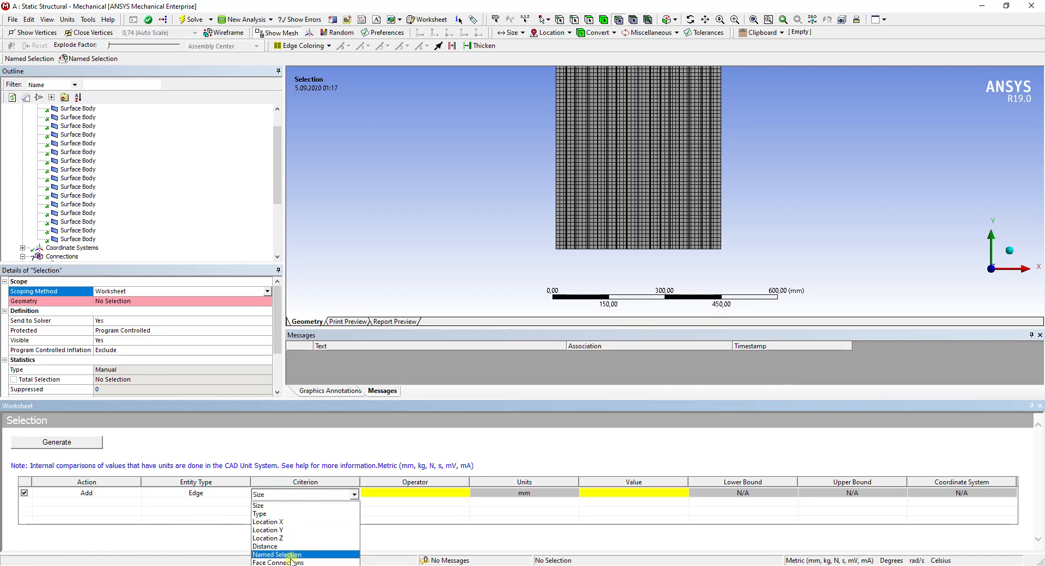
left_click(287, 538)
left_click(415, 494)
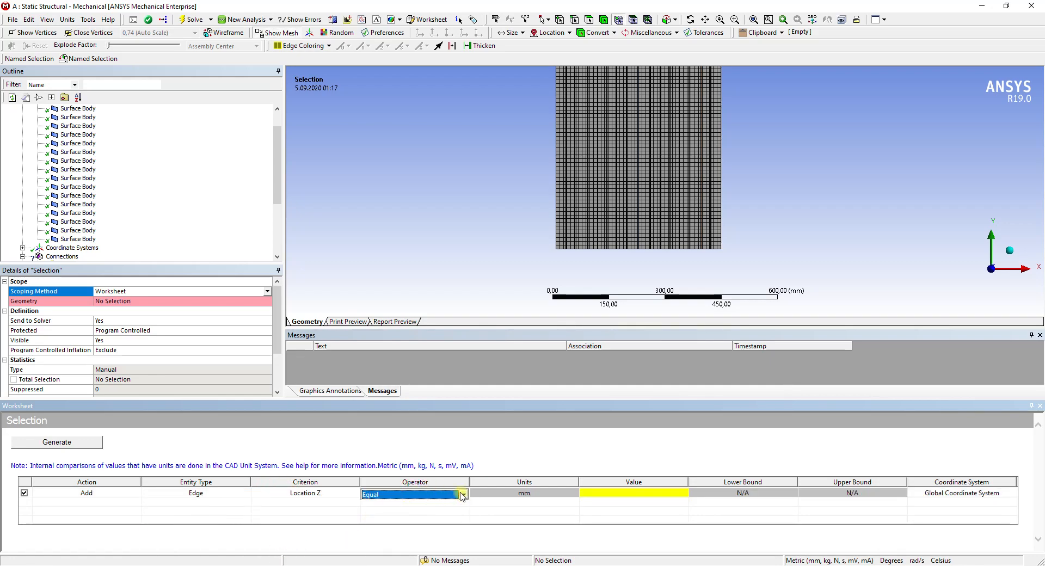
left_click(616, 496)
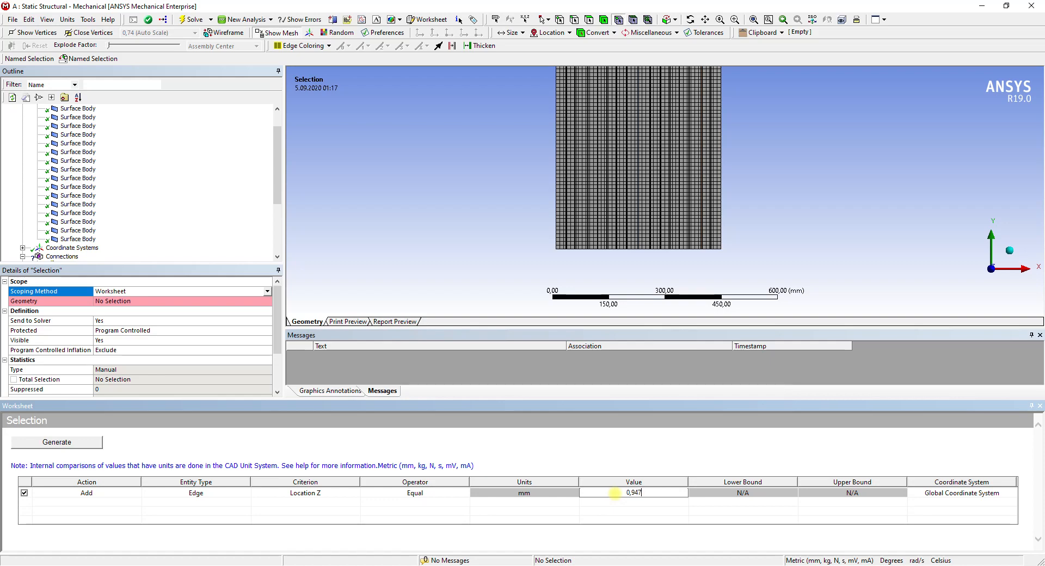
left_click(70, 445)
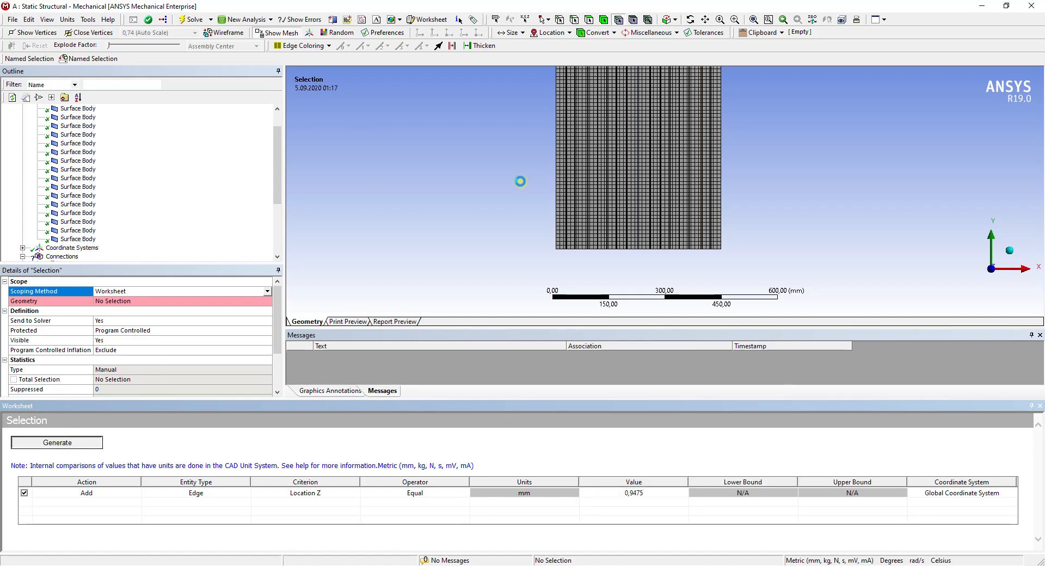
- Examine the stiffener edges captured by the generated named selection from an angled view of the plate
middle_click_drag(522, 186, 702, 146)
scroll(723, 187, "up", 7)
middle_click_drag(816, 172, 748, 201, "ctrl")
scroll(125, 164, "up", 1)
left_click(22, 126)
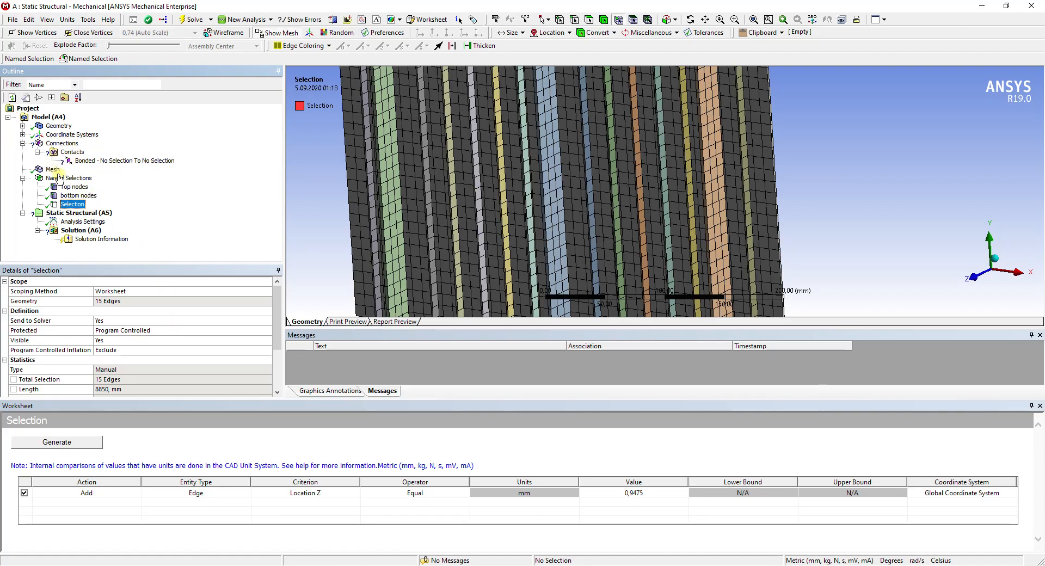
left_click(54, 126)
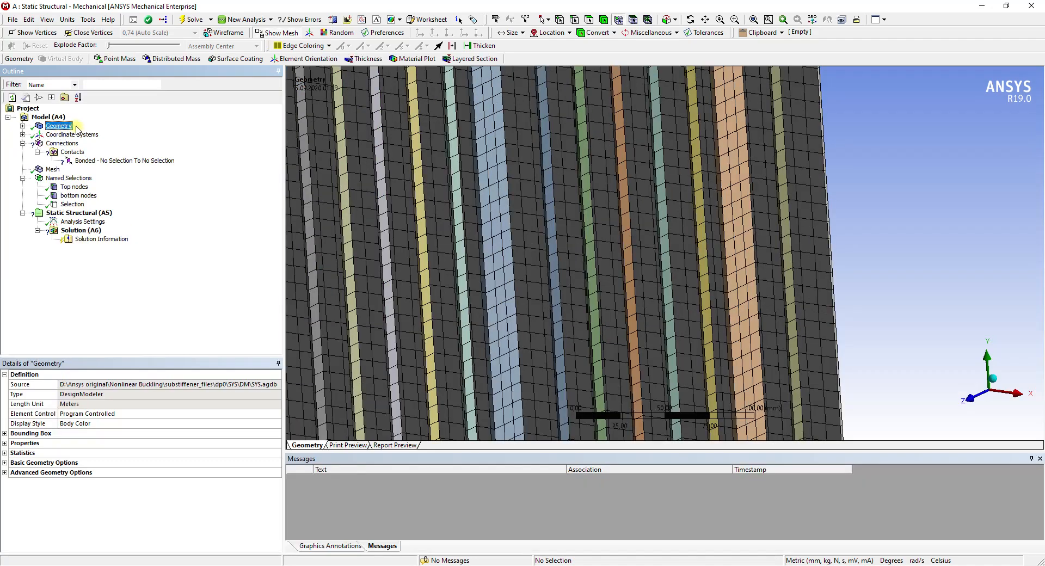
left_click(71, 205)
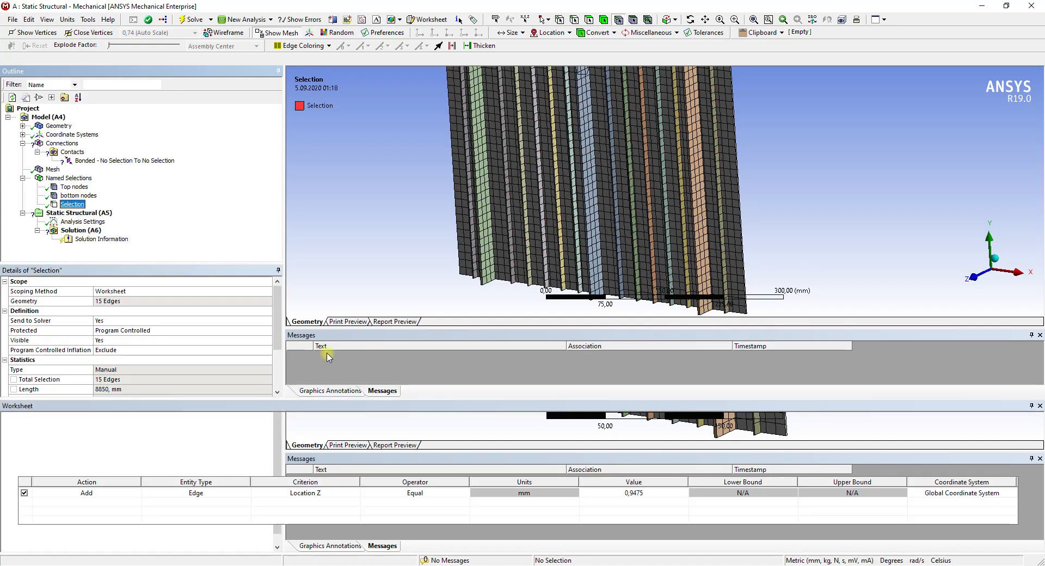
middle_click_drag(732, 130, 701, 132)
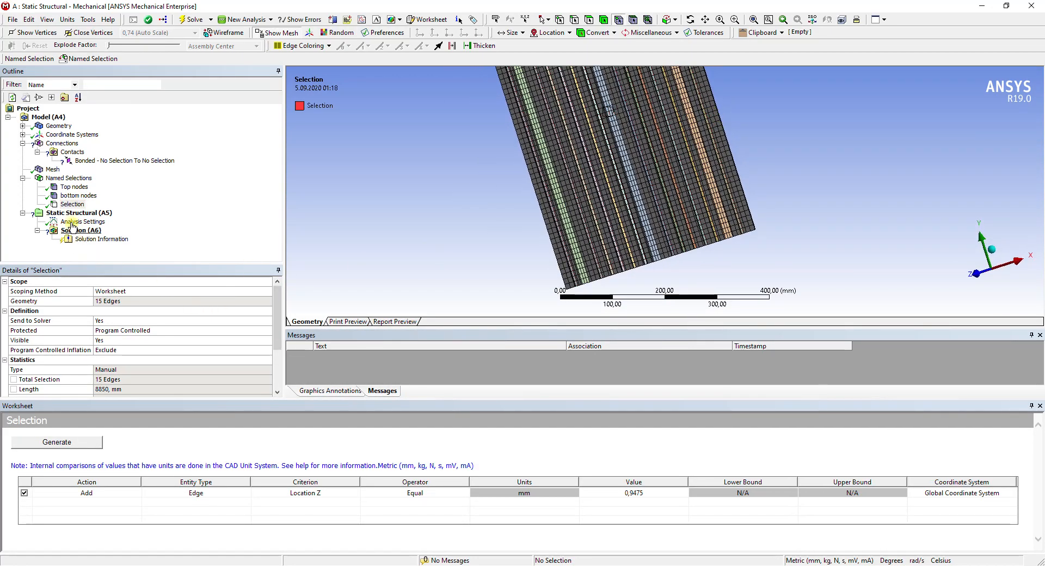
- Insert a fourth named selection under Named Selections and set its scoping method to Worksheet
right_click(61, 178)
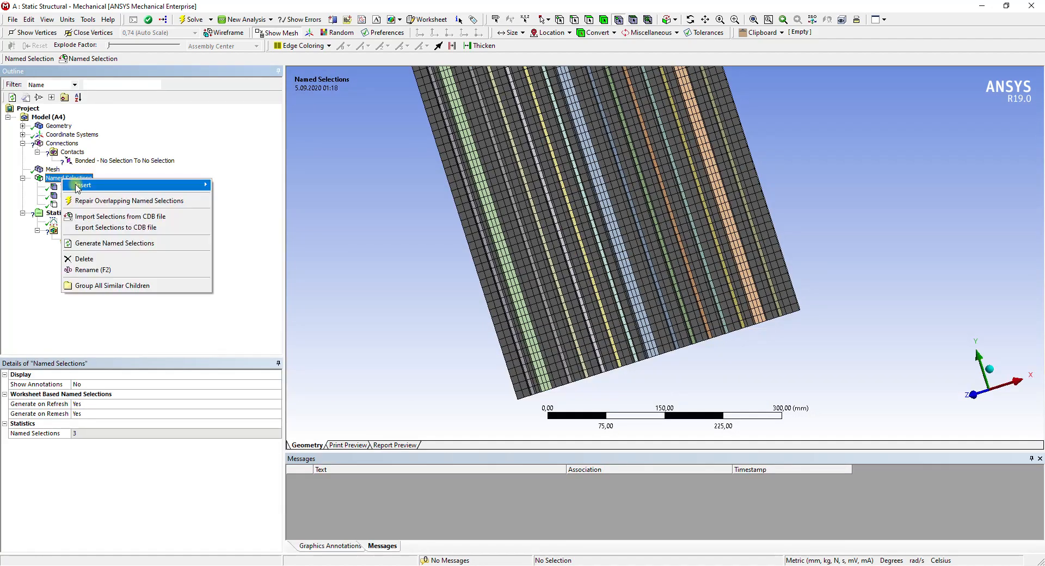
mouse_move(76, 185)
left_click(245, 185)
left_click(125, 384)
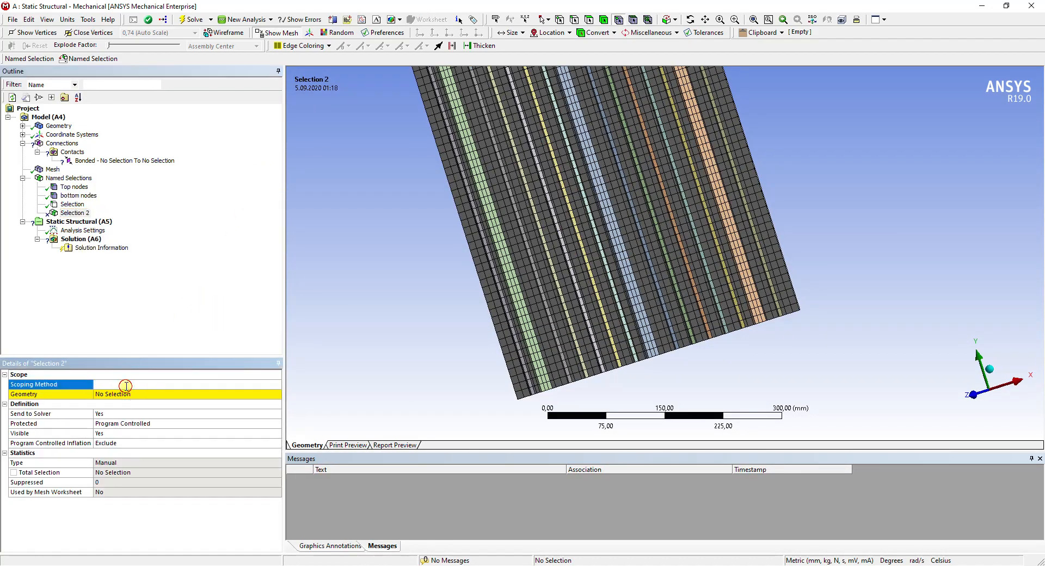
left_click(123, 402)
- Add a row to the fourth selection's worksheet with entity type Face
right_click(74, 497)
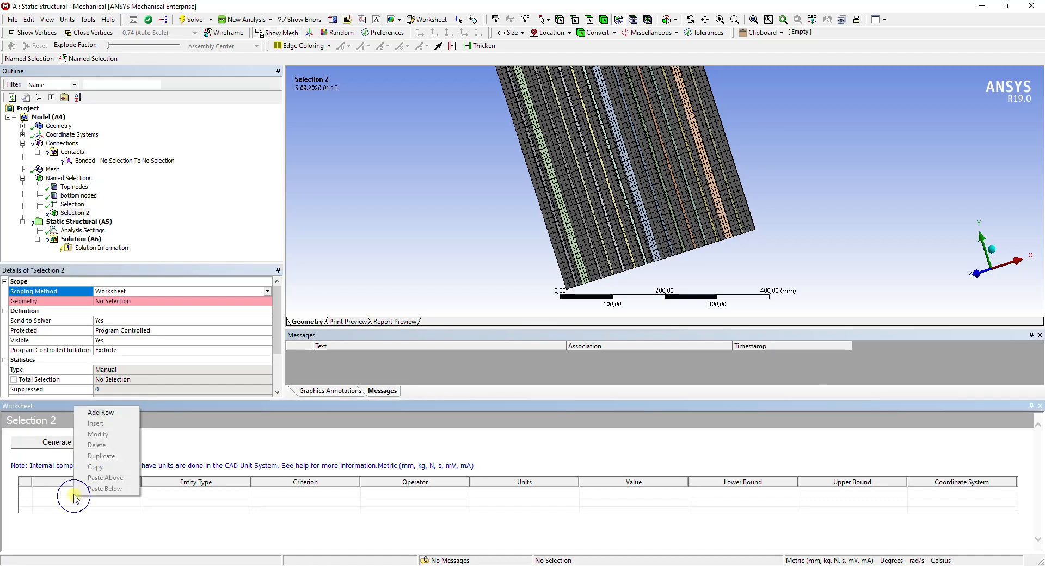
left_click(98, 411)
left_click(201, 492)
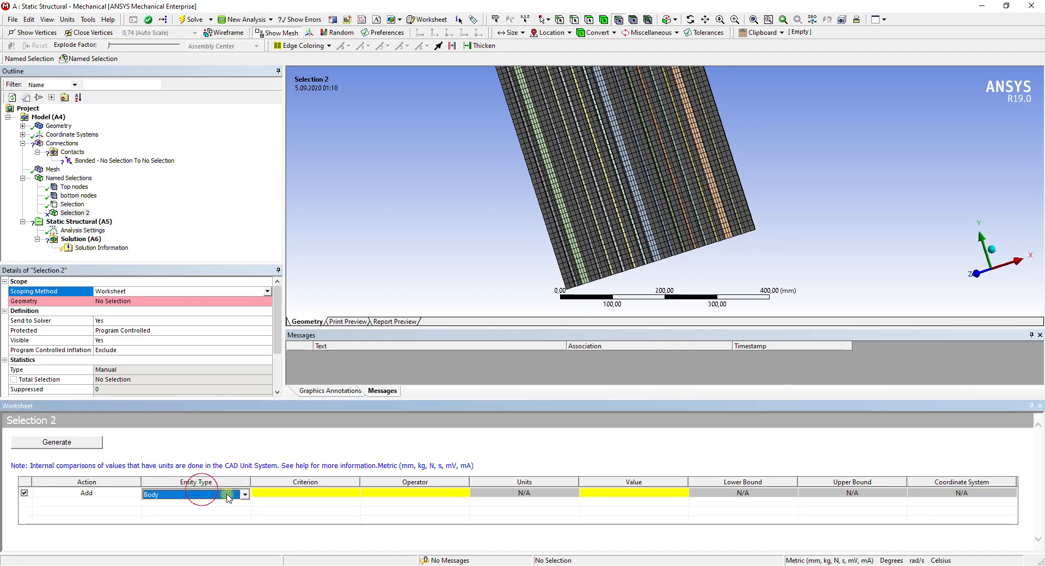
left_click(227, 496)
left_click(205, 510)
- Filter the faces by Location Z equal to 0 mm and generate the named selection of the plate face
left_click(302, 493)
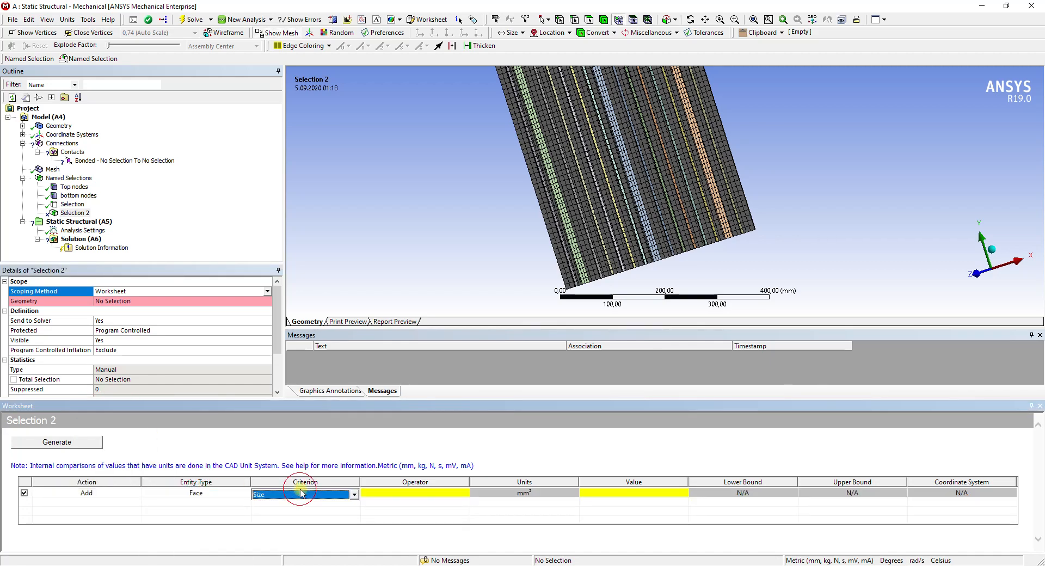
left_click(302, 495)
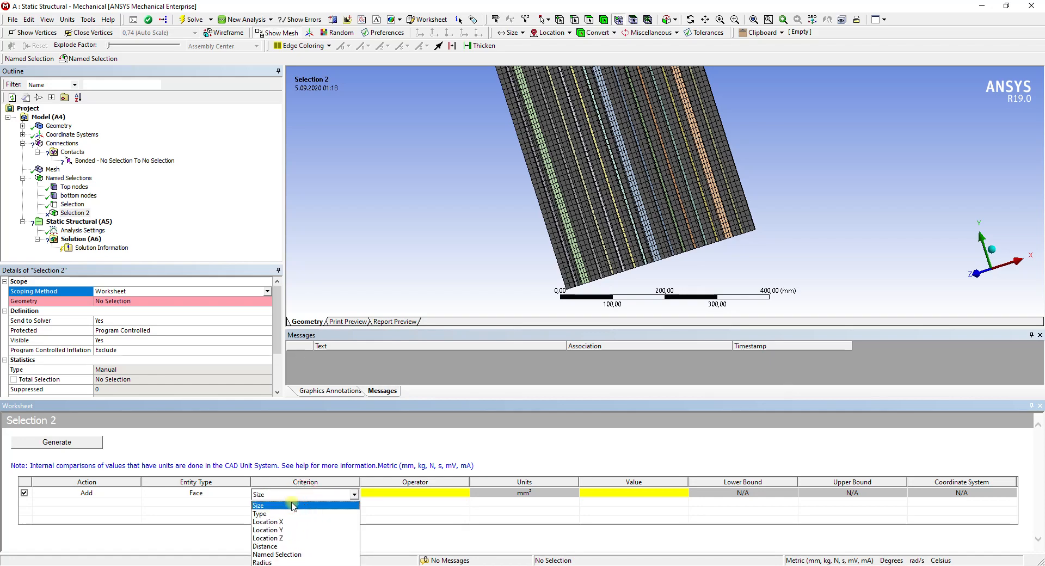
left_click(274, 537)
left_click(415, 493)
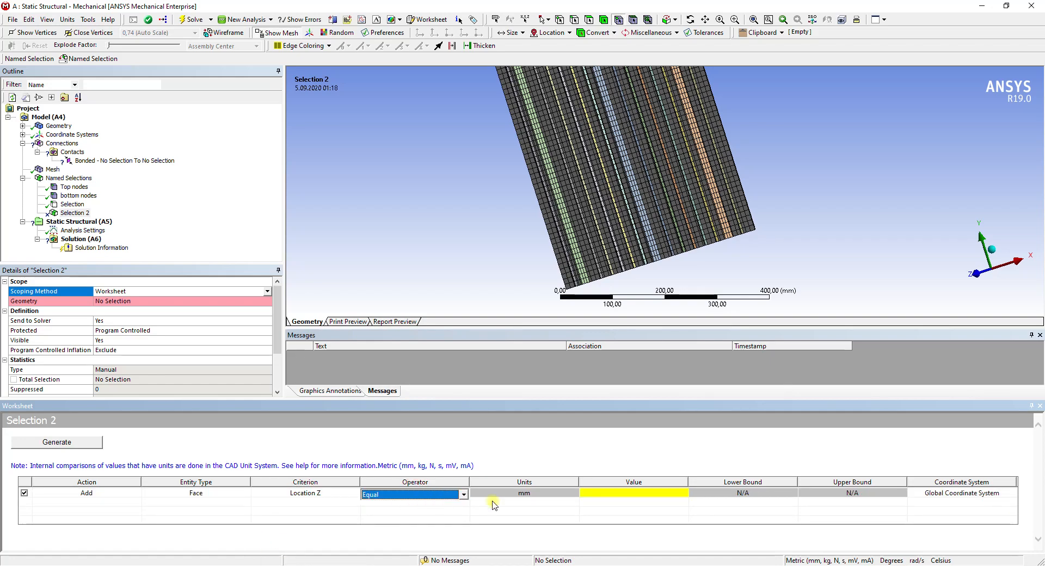
left_click(616, 492)
left_click(79, 444)
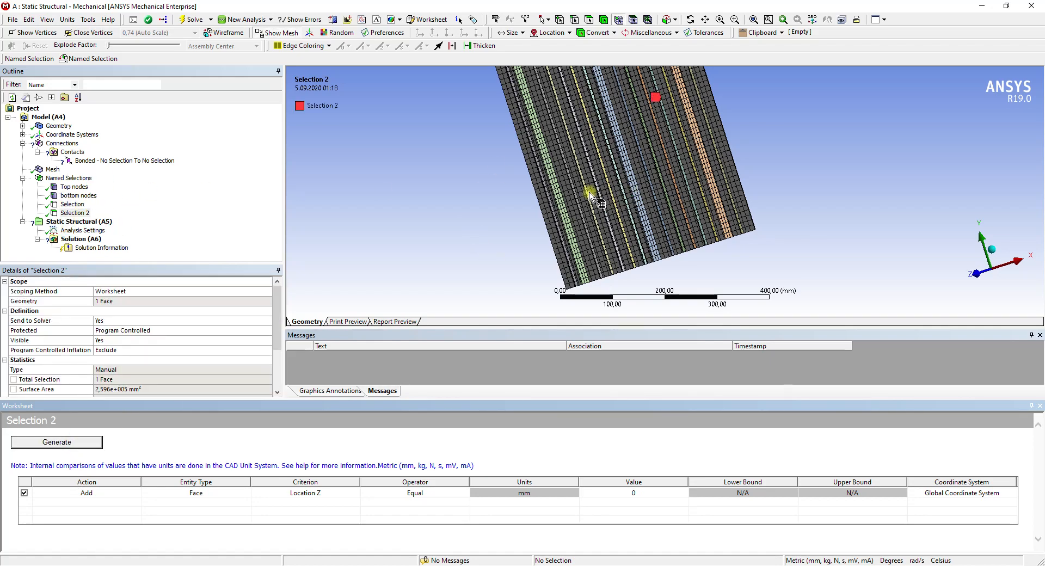
- Set the bonded contact's scoping method to Named Selection
left_click(73, 162)
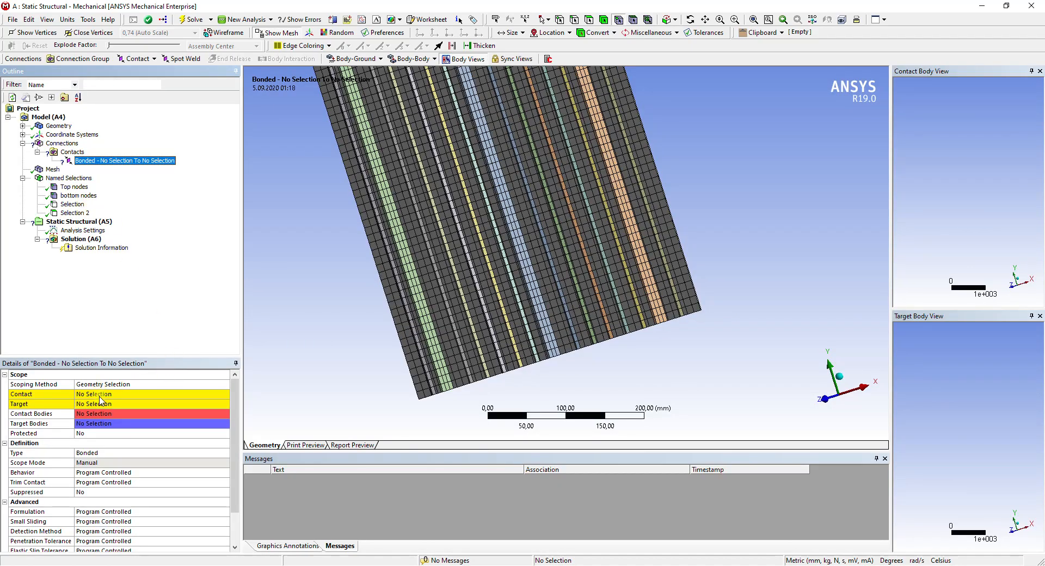
left_click(100, 396)
left_click(143, 384)
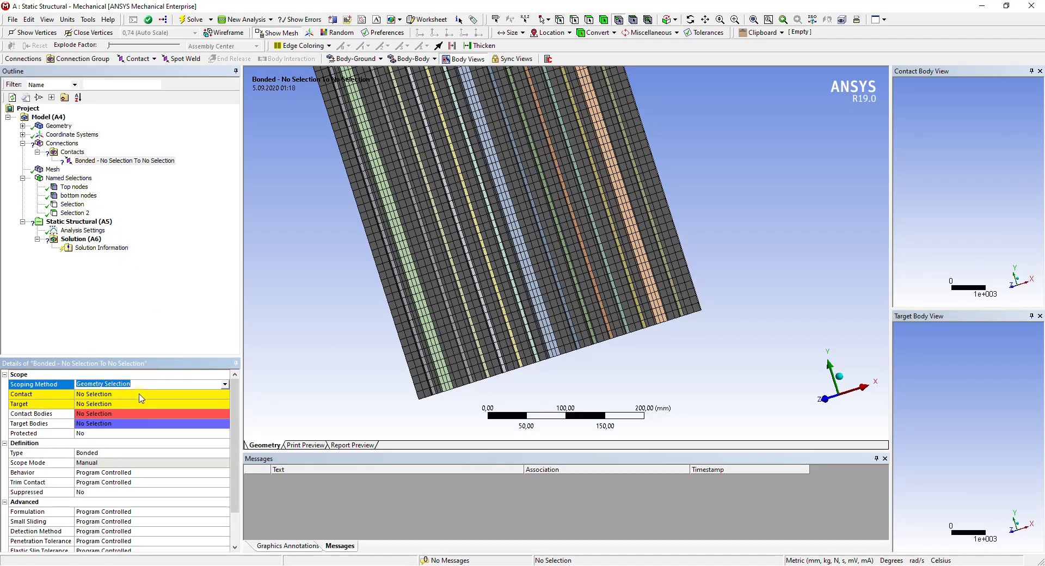
left_click(223, 386)
left_click(158, 404)
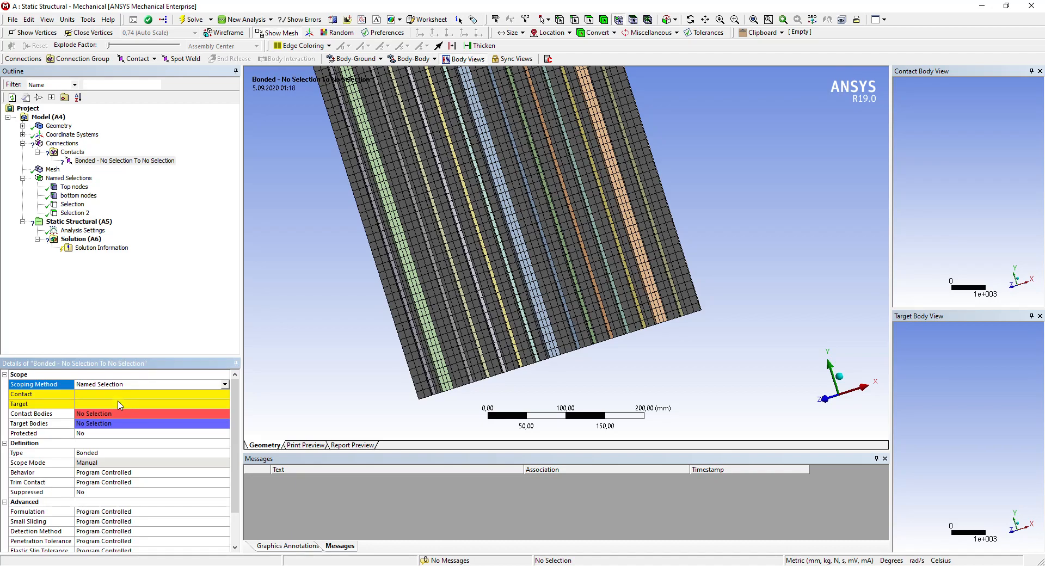
left_click(117, 404)
left_click(216, 405)
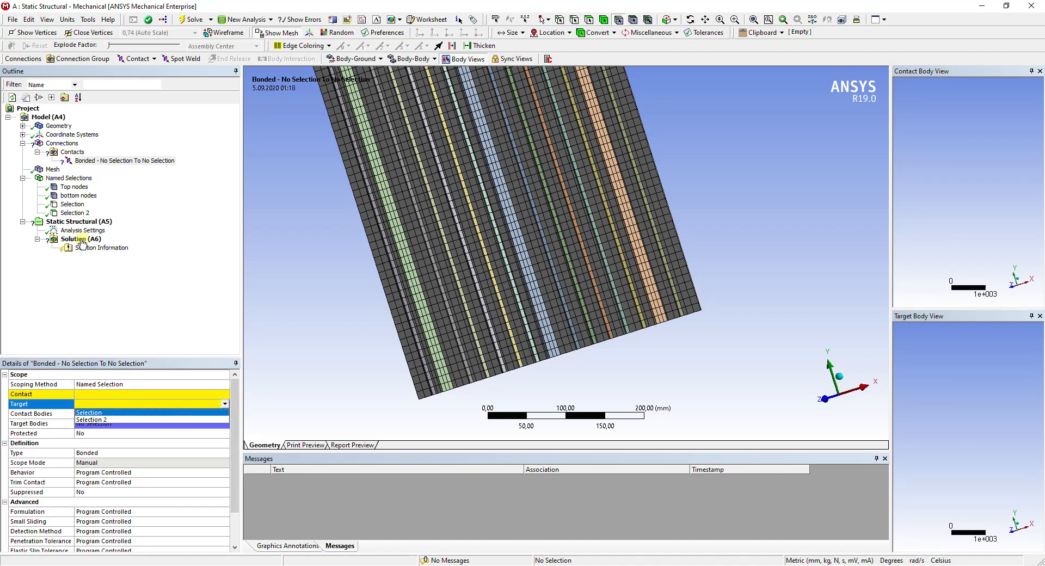
- Rename the plate-face named selection as face and the stiffener-edge named selection as edges
left_click(71, 213)
right_click(71, 214)
left_click(120, 378)
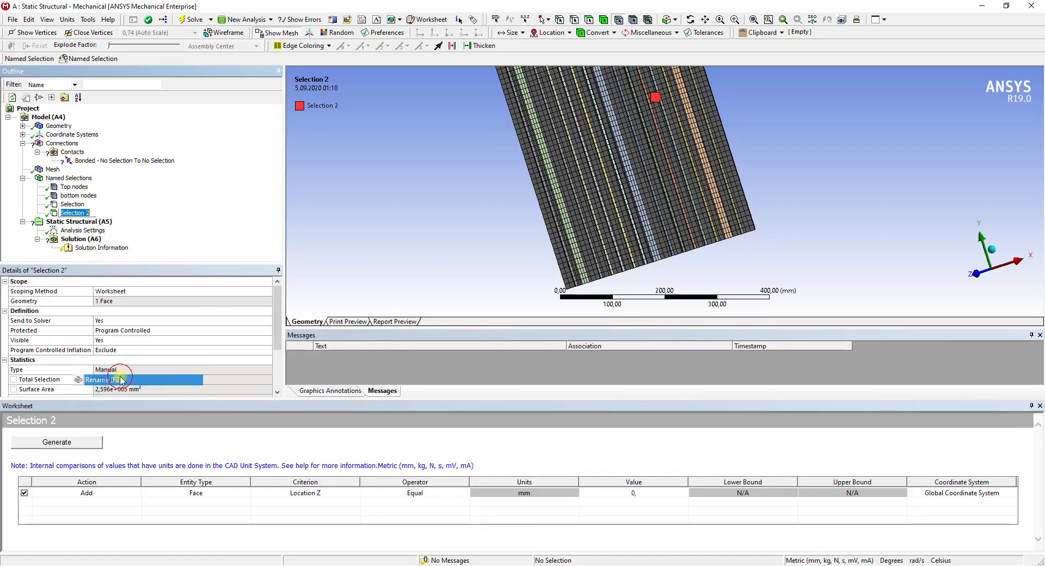
right_click(69, 205)
left_click(135, 373)
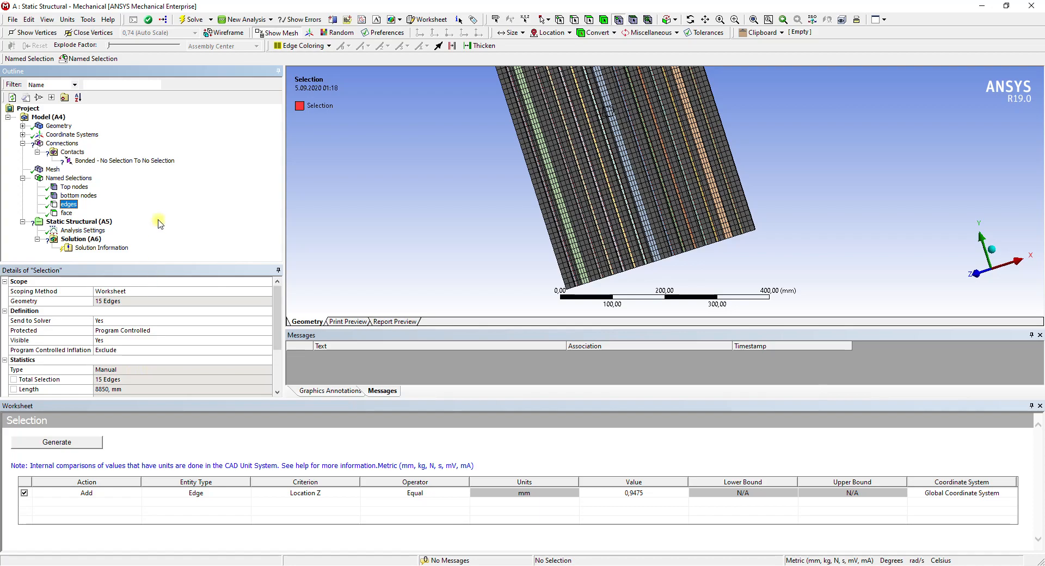
- Assign face as the bonded contact's target and edges as its contact, and inspect both body views
left_click(100, 161)
left_click(136, 403)
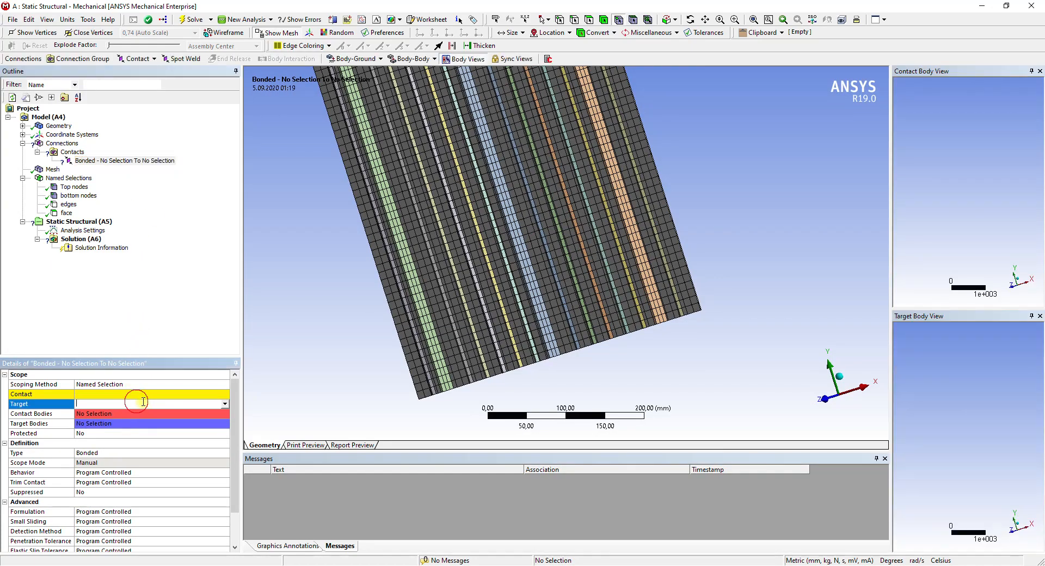
left_click(224, 403)
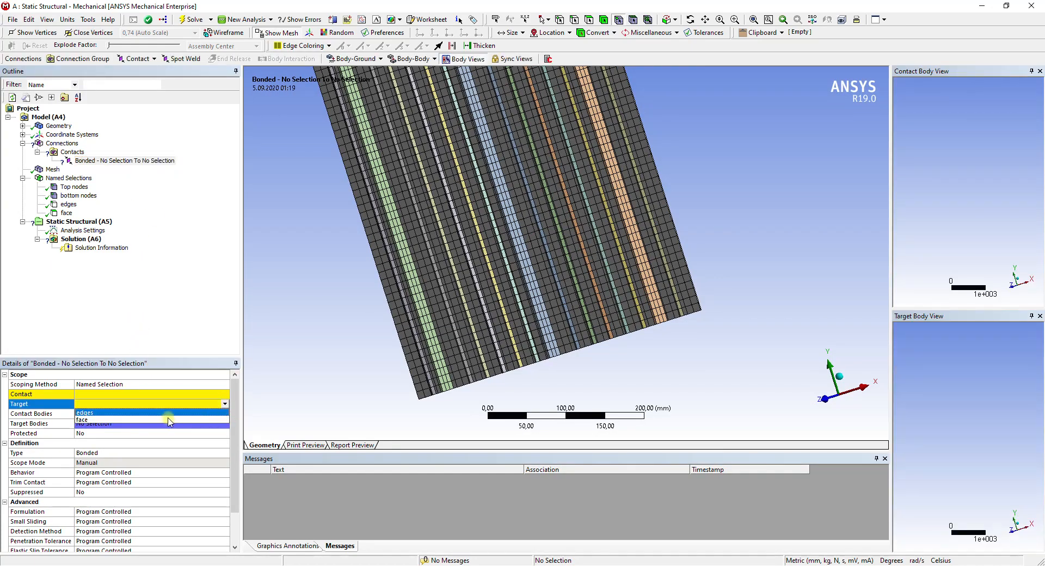
left_click(137, 418)
left_click(127, 392)
left_click(224, 394)
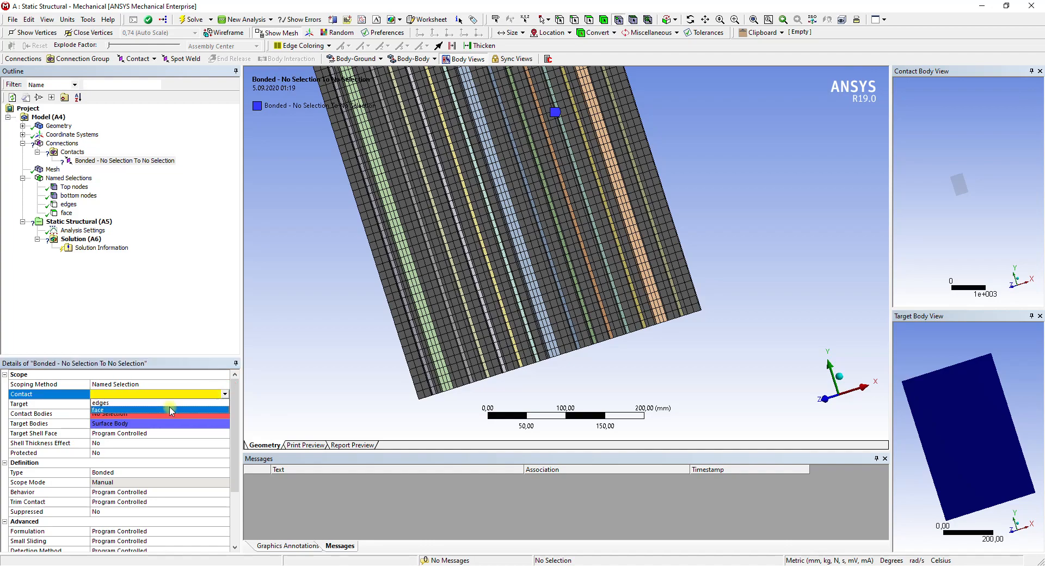
left_click(163, 404)
middle_click_drag(631, 136, 686, 147)
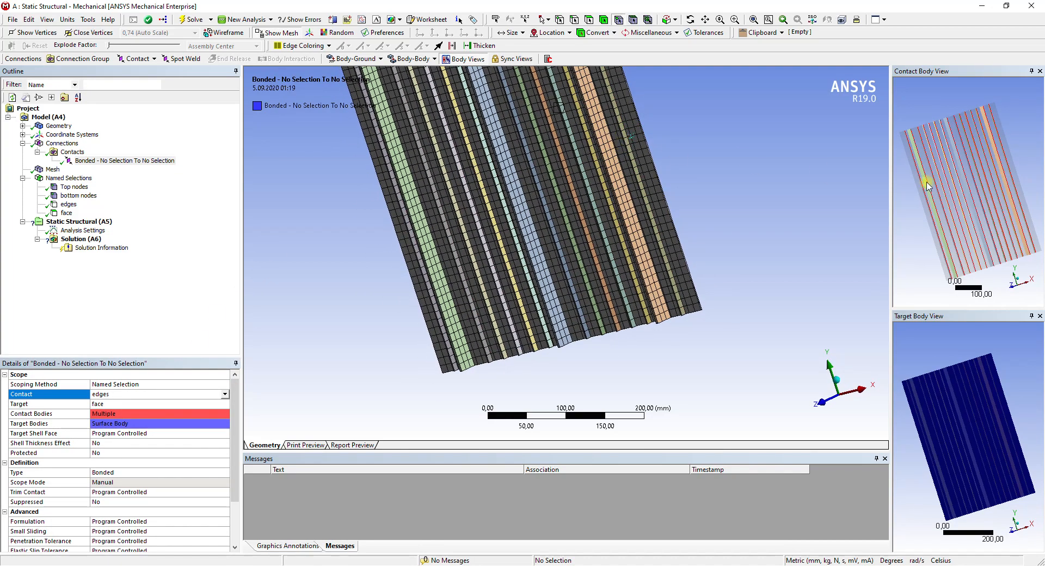
mouse_move(979, 221)
middle_mouse_down()
mouse_move(989, 146)
mouse_move(979, 158)
mouse_move(991, 190)
middle_mouse_up()
middle_click_drag(987, 372, 1010, 371)
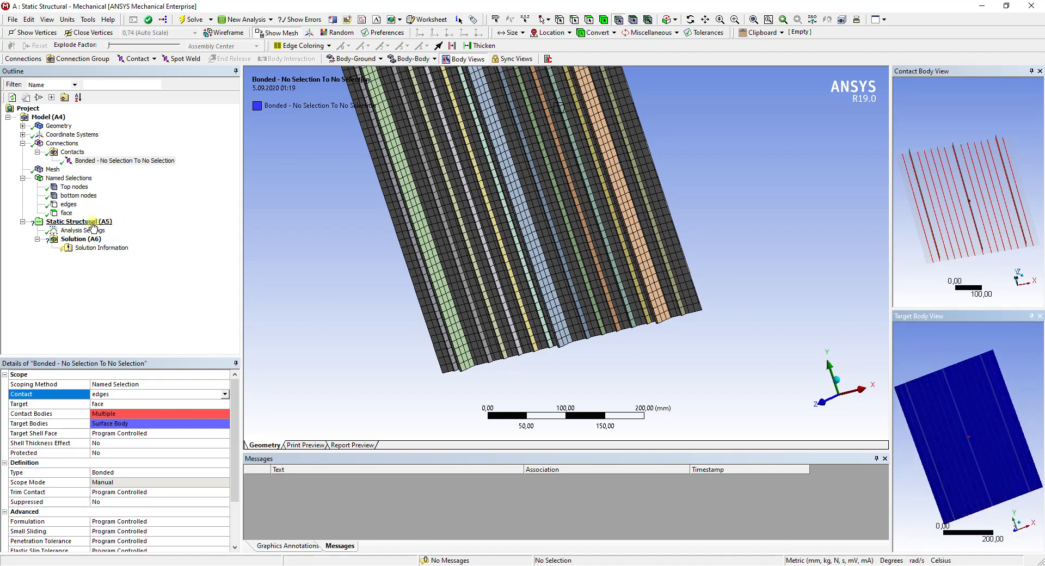
- Insert a nodal displacement under Static Structural and scope it to the Top nodes named selection
right_click(64, 223)
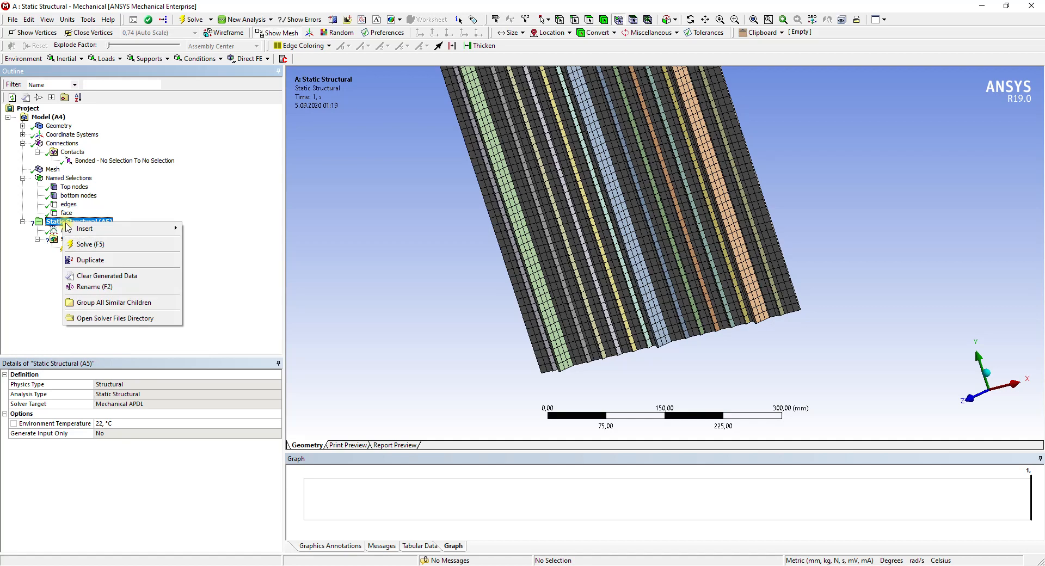
mouse_move(68, 228)
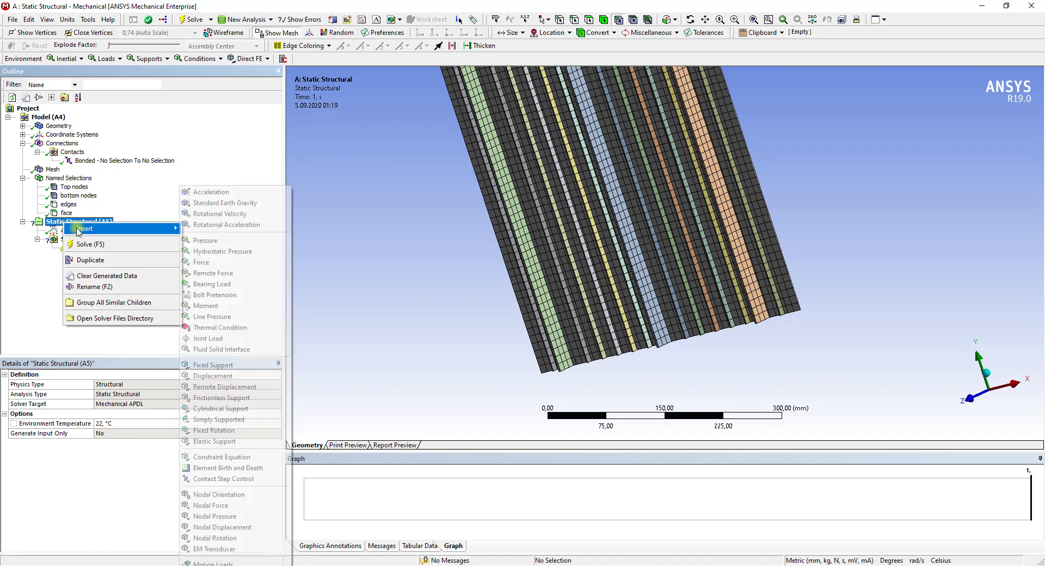
left_click(243, 527)
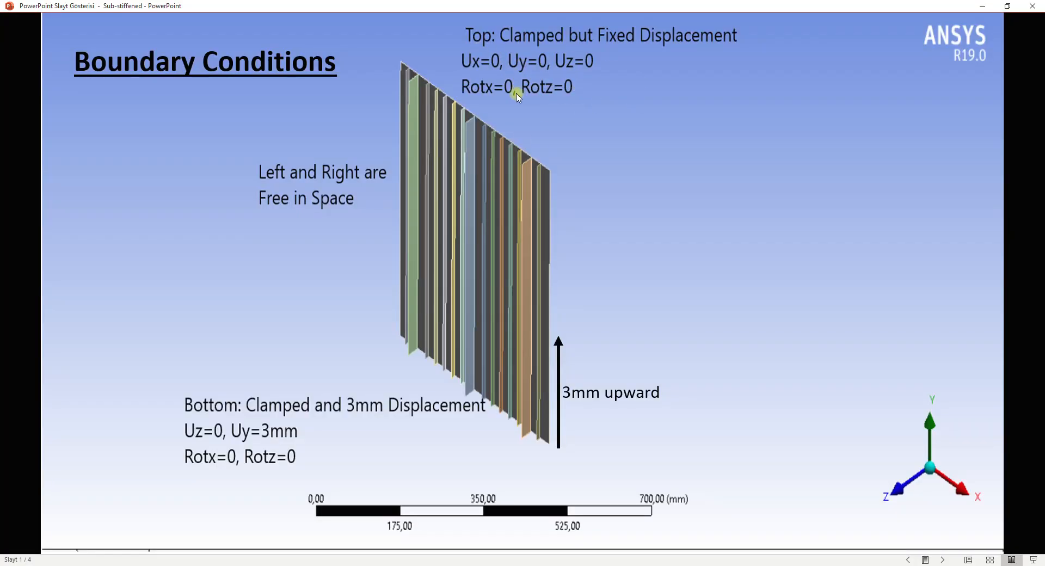
left_click(979, 6)
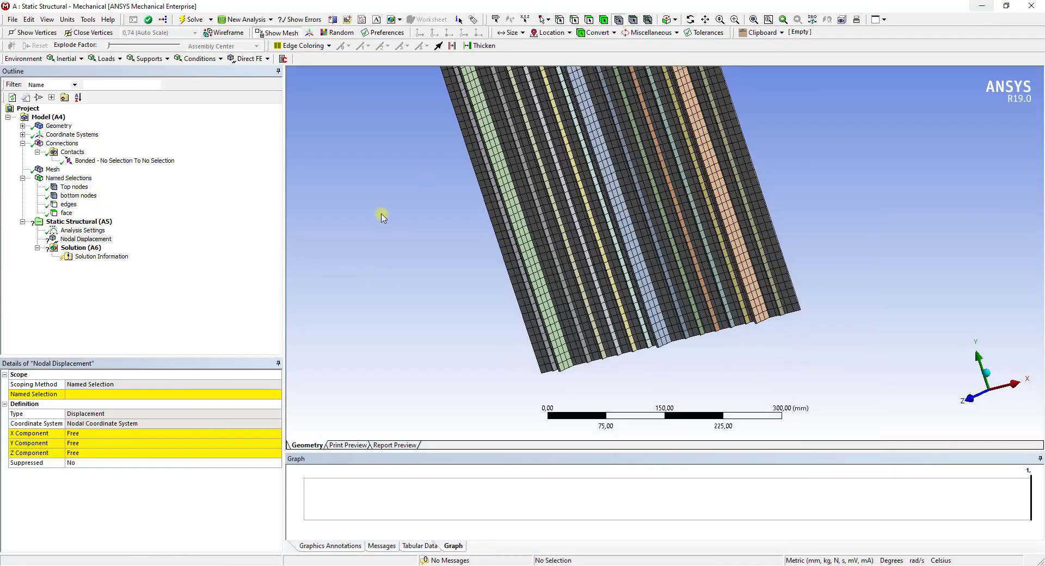
left_click(107, 392)
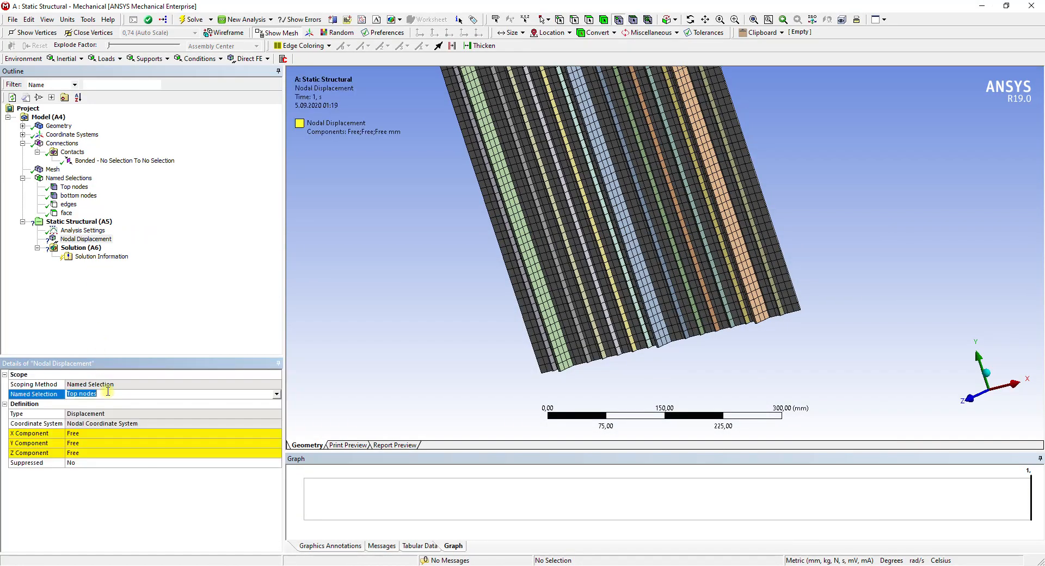
- Set the X, Y and Z components of the top-nodes nodal displacement to 0 mm
left_click(114, 434)
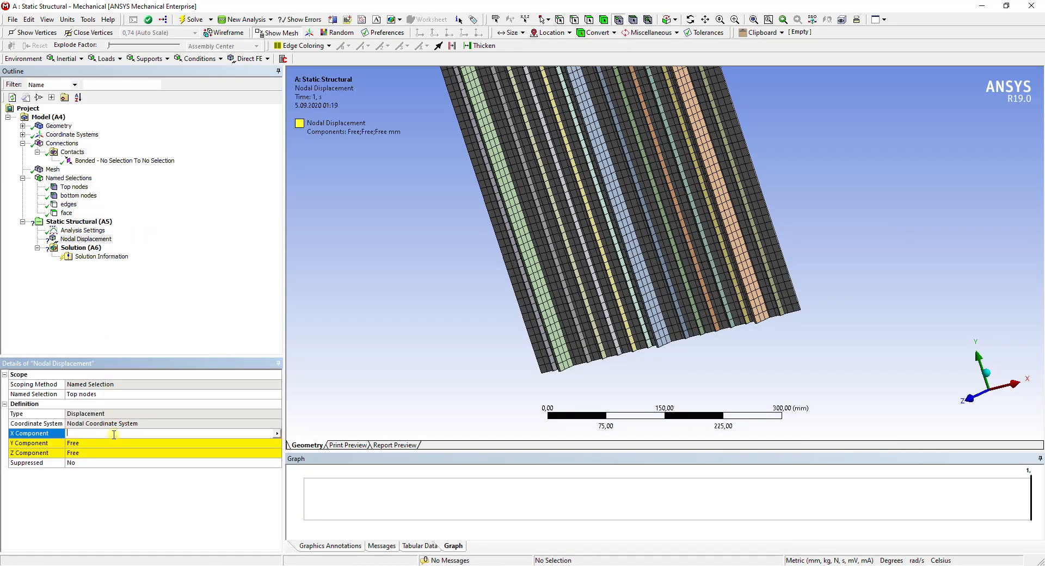
type("0")
key("Return")
left_click(104, 443)
type("0")
key("Return")
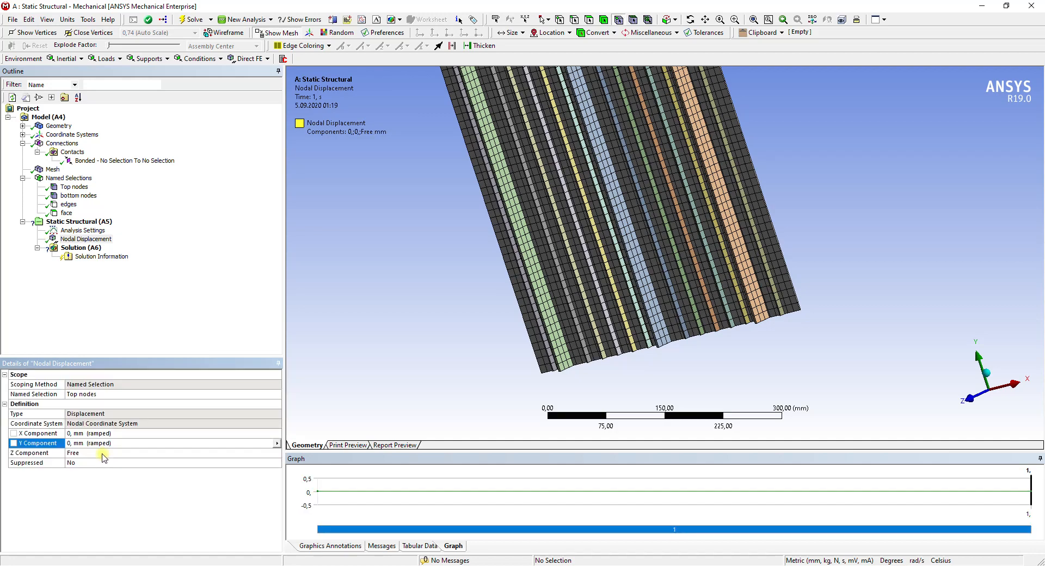
left_click(117, 452)
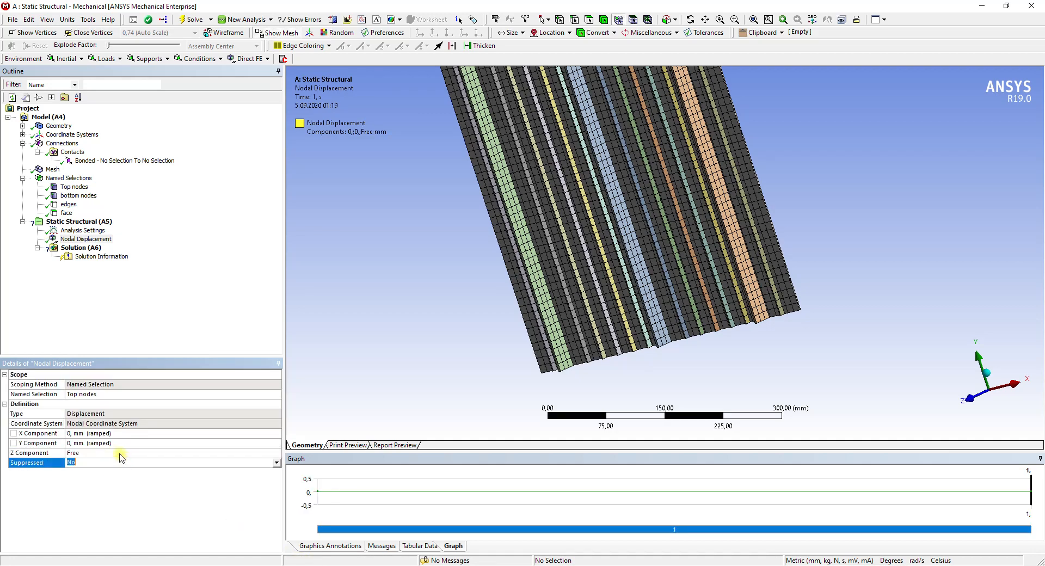
type("0")
key("Return")
- Insert a nodal rotation under Static Structural, scope it to Top nodes, and set Rotation Y to Free
left_click(82, 222)
right_click(82, 222)
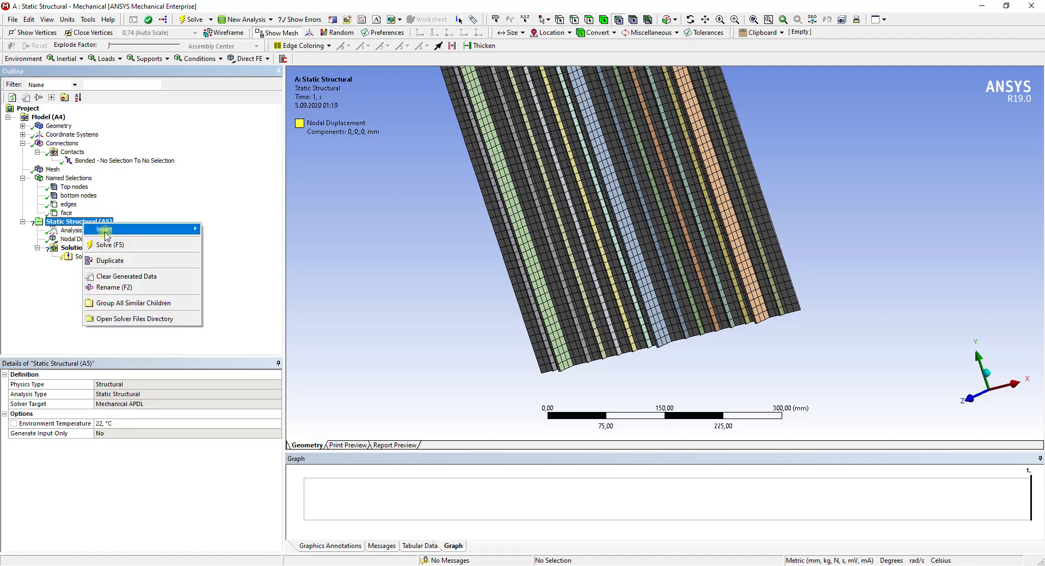
mouse_move(120, 229)
left_click(239, 539)
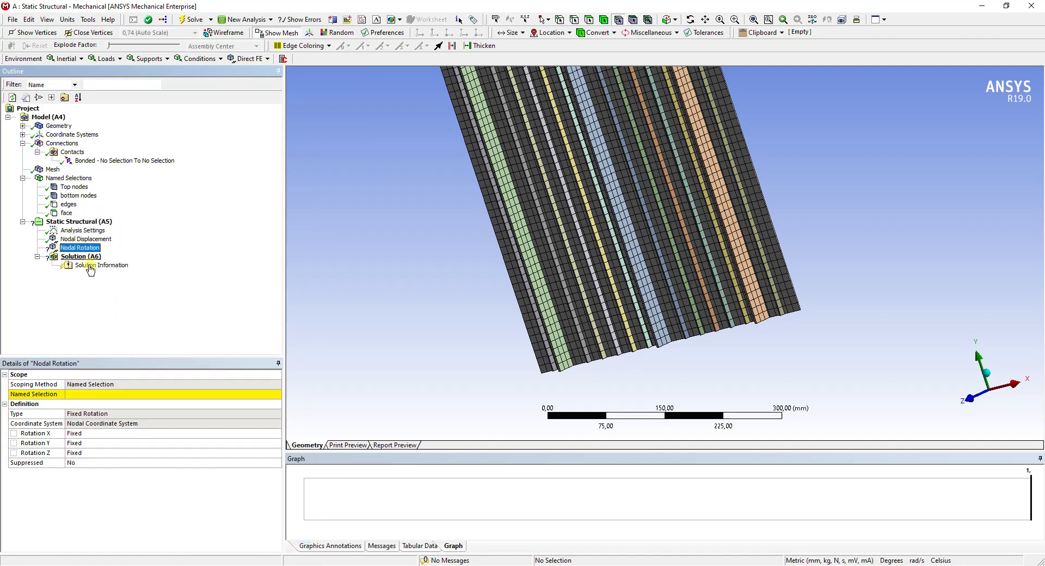
left_click(135, 397)
left_click(136, 399)
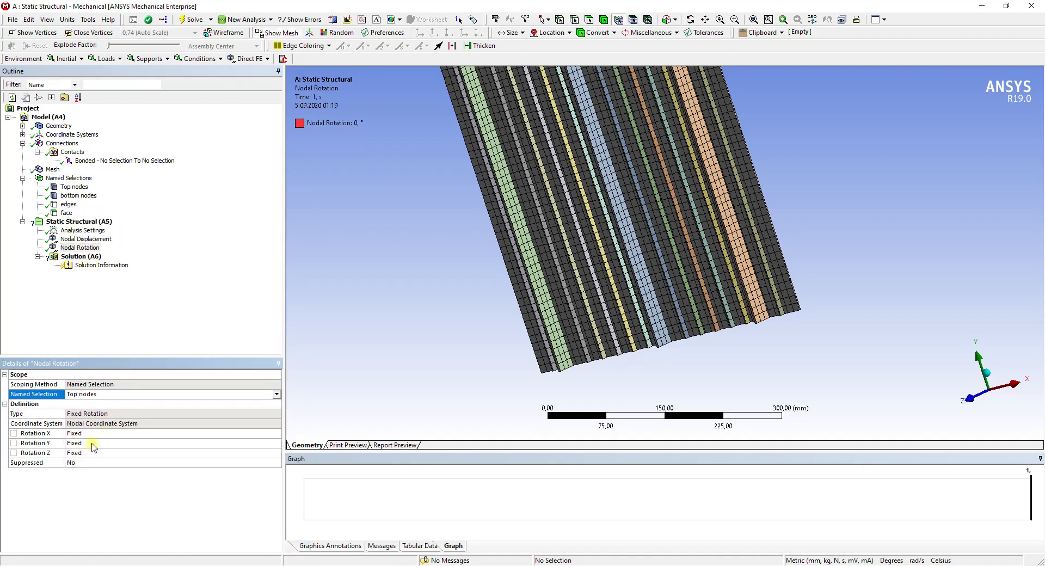
double_click(94, 443)
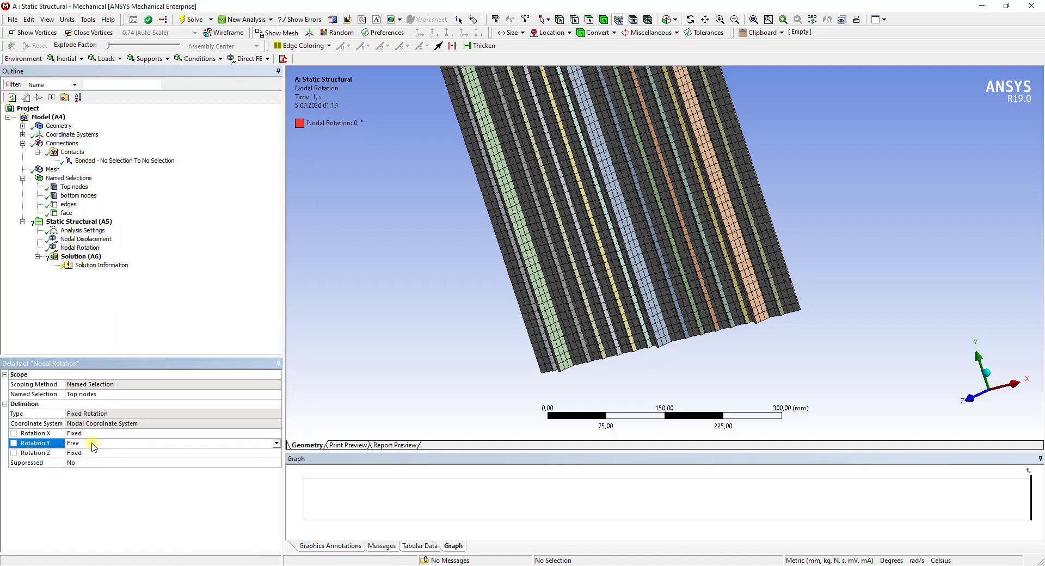
left_click(76, 222)
right_click(75, 223)
left_click(904, 565)
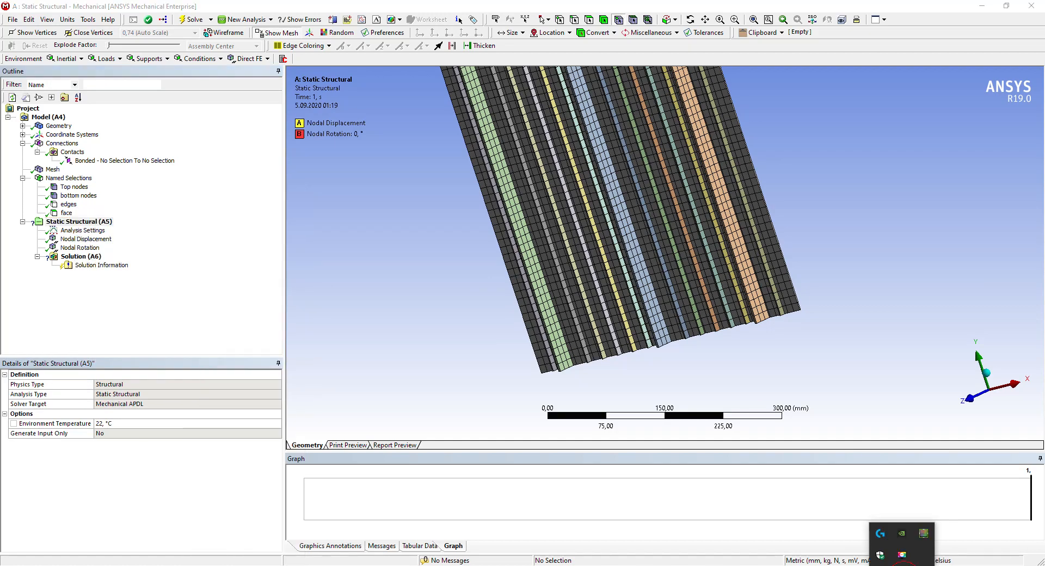
right_click(904, 554)
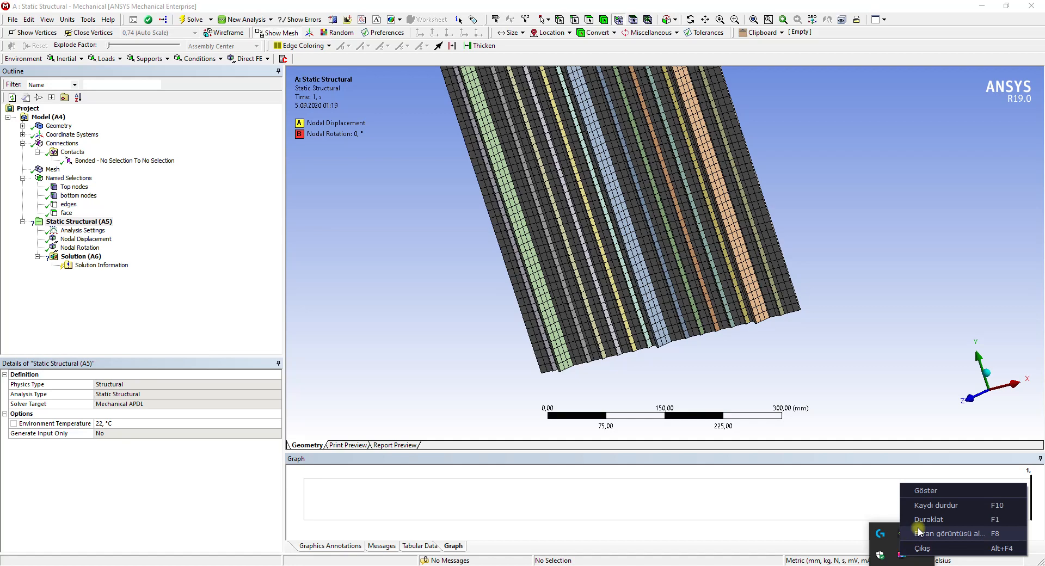
left_click(145, 305)
- Insert a second nodal displacement under Static Structural, scope it to bottom nodes, and set its Z component to 0 mm
right_click(78, 222)
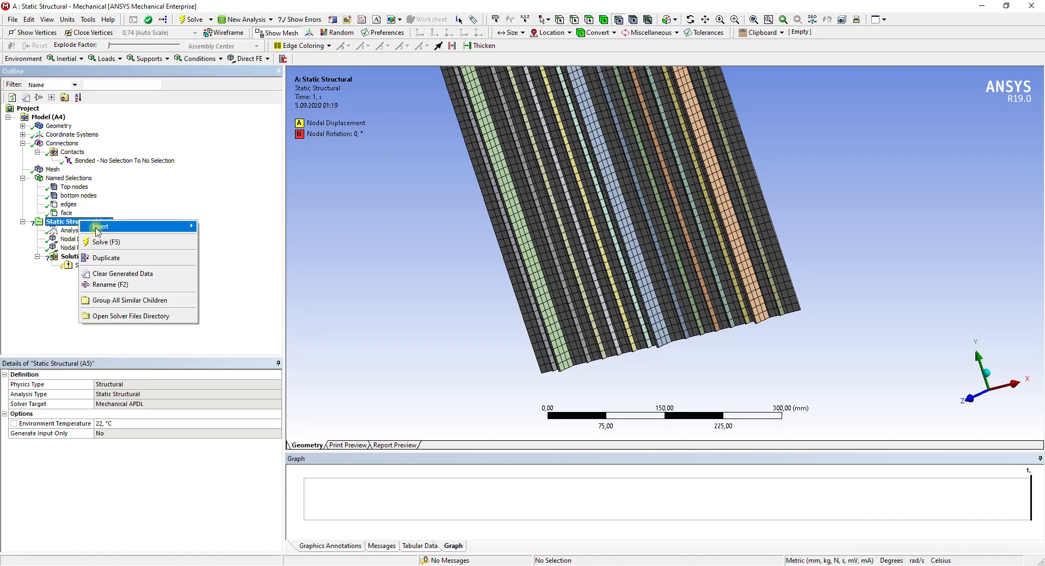
mouse_move(136, 226)
left_click(286, 527)
left_click(124, 394)
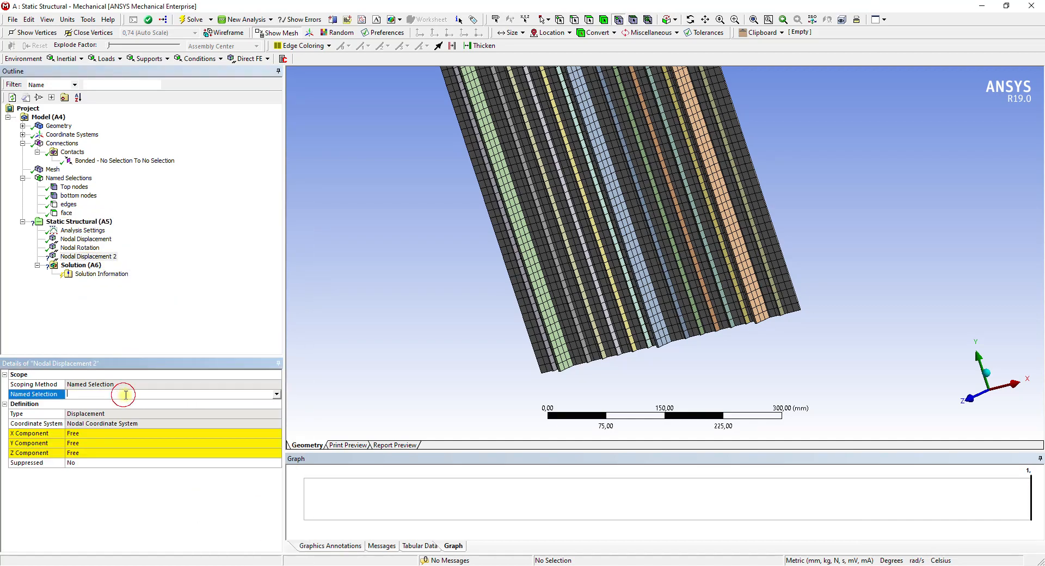
left_click(277, 396)
left_click(95, 414)
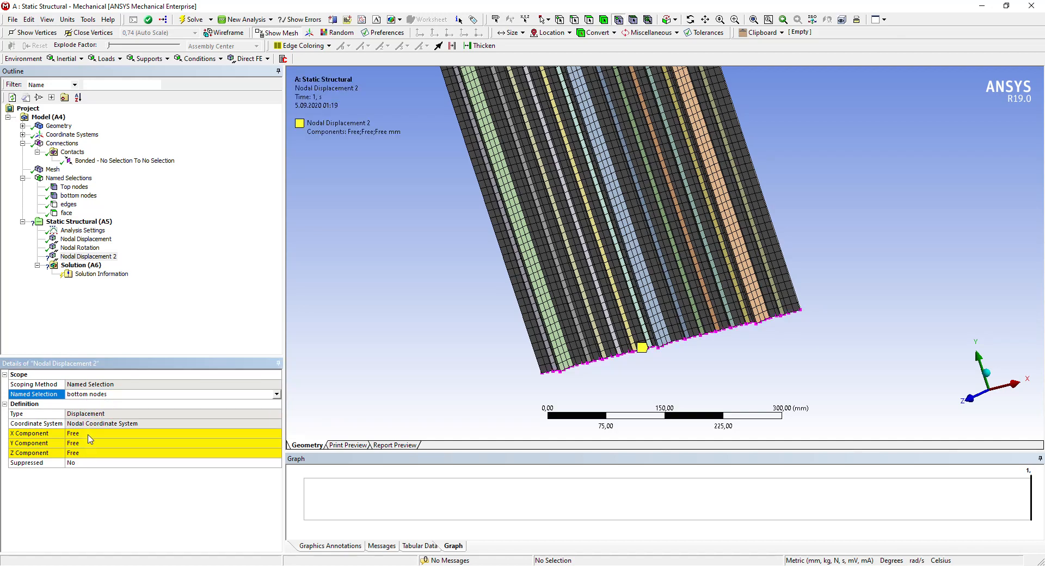
left_click(89, 433)
left_click(92, 449)
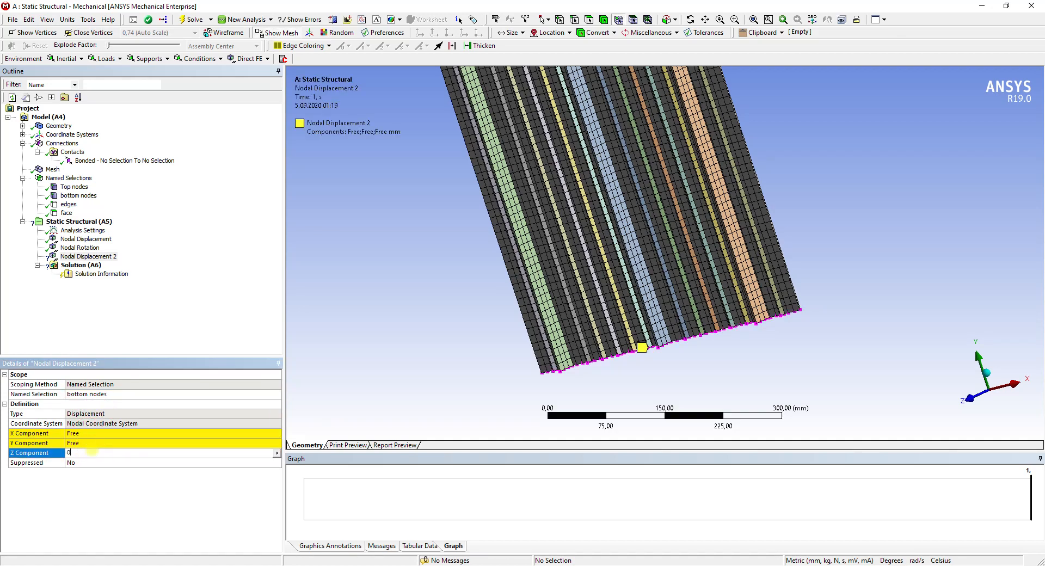
- Insert a second nodal rotation, scope it to bottom nodes, and set Rotation Y to Free
right_click(90, 224)
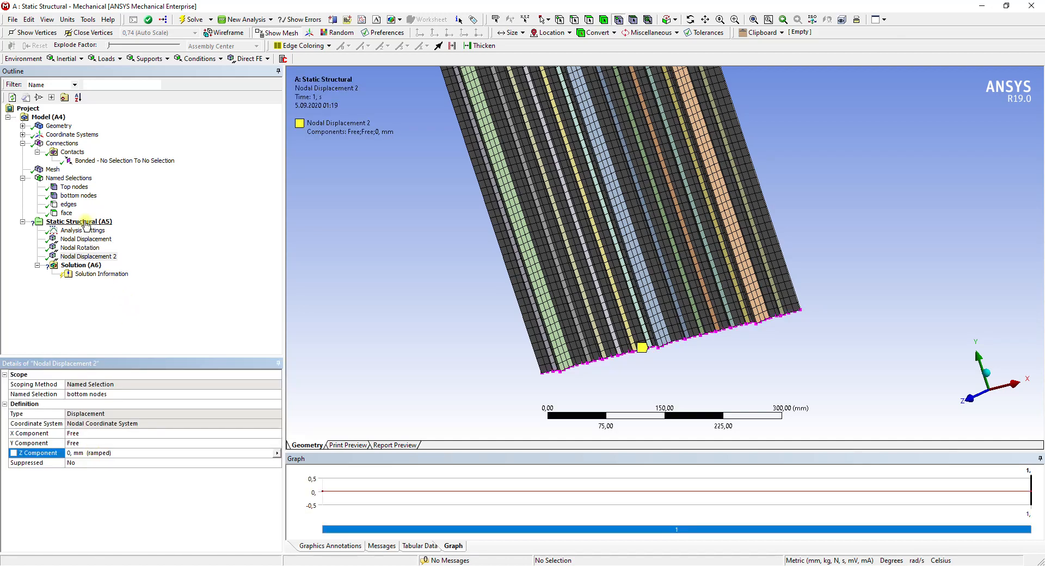
mouse_move(141, 228)
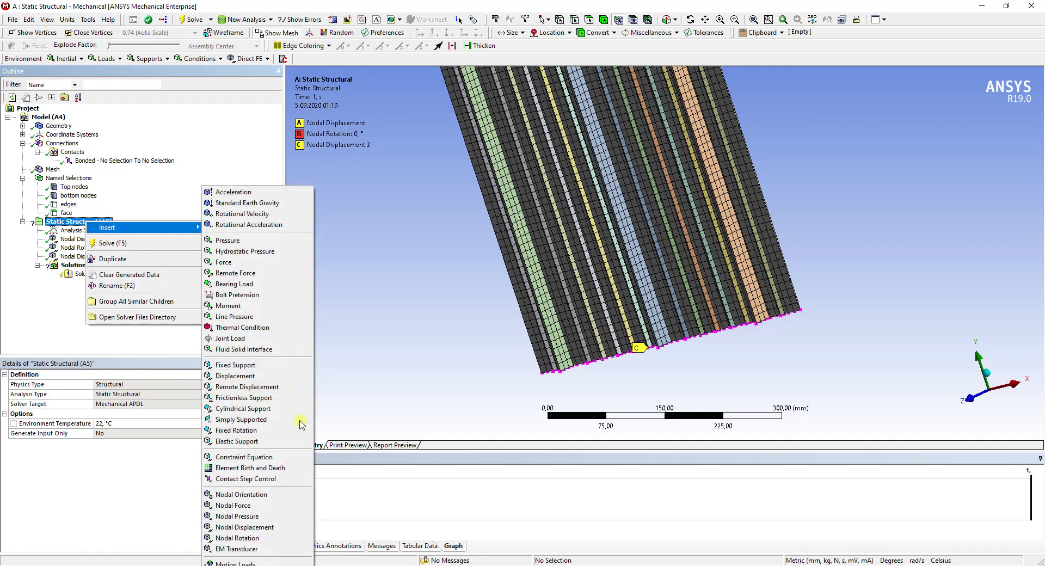
left_click(256, 538)
left_click(204, 396)
left_click(277, 394)
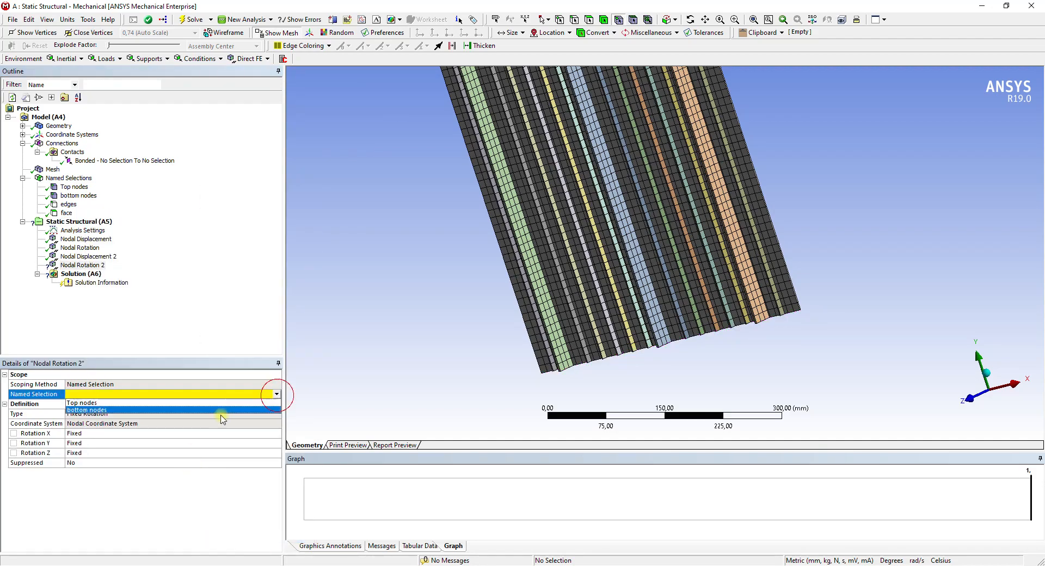
left_click(142, 409)
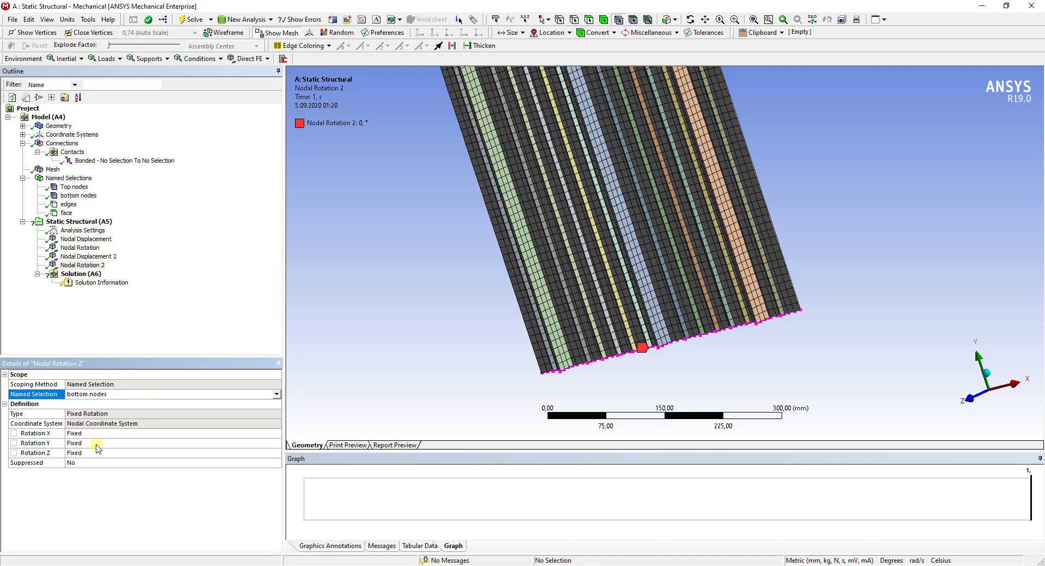
double_click(96, 443)
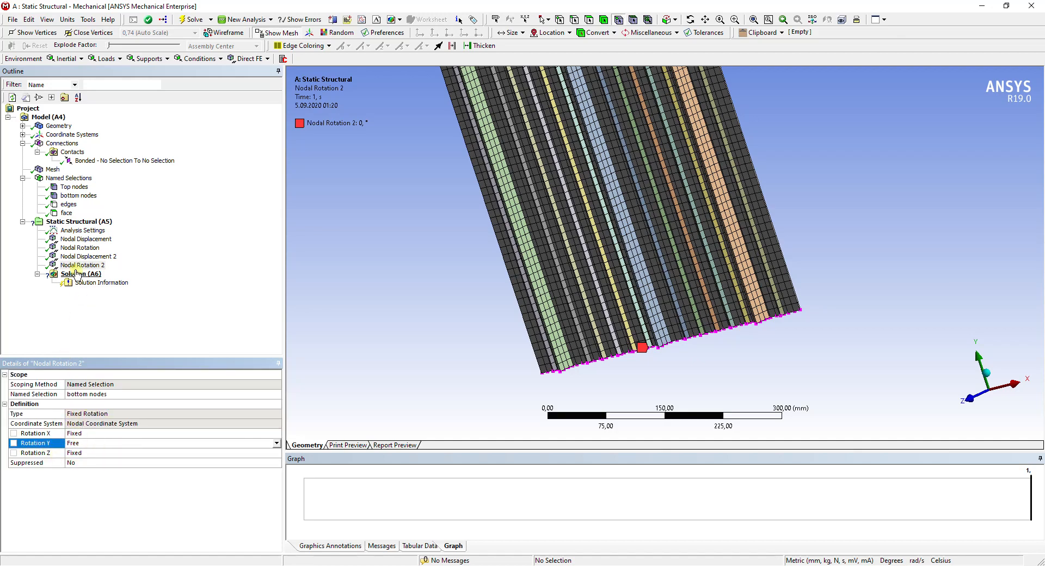
- Insert a third nodal displacement under Static Structural and check the Boundary Conditions slide in PowerPoint
right_click(87, 223)
mouse_move(142, 230)
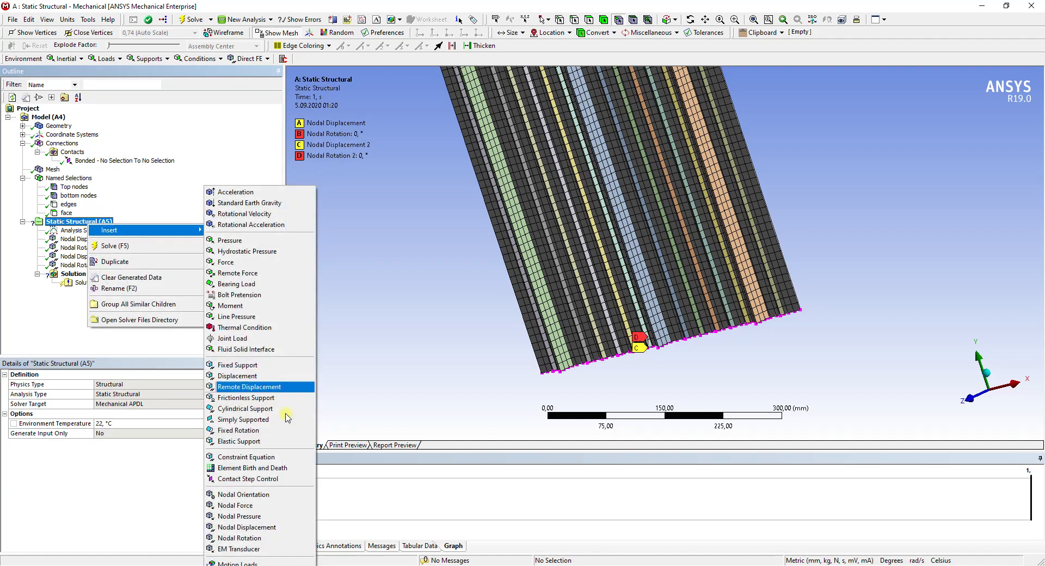
left_click(253, 527)
key("alt+Tab")
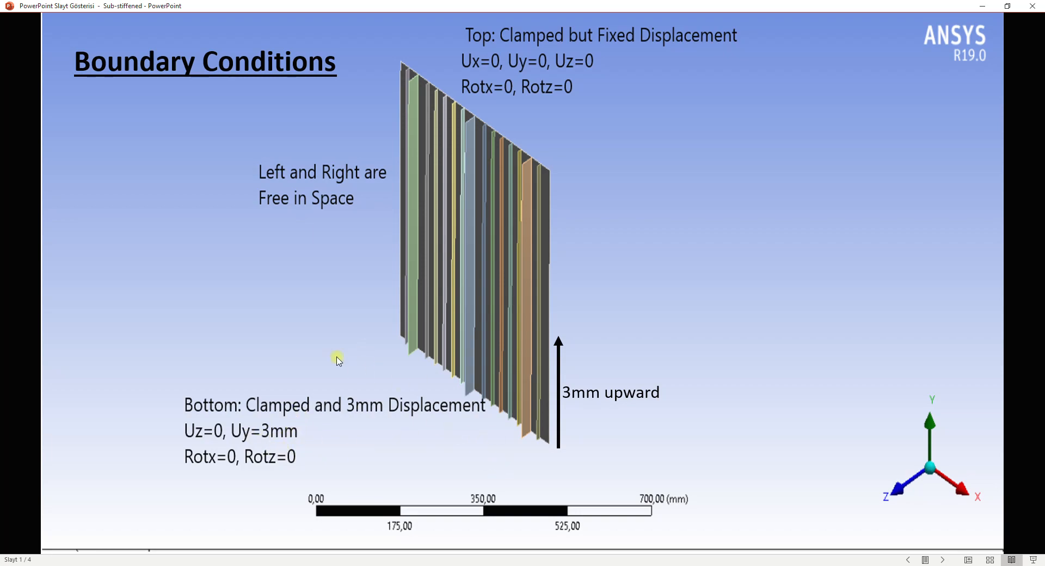
left_click(978, 7)
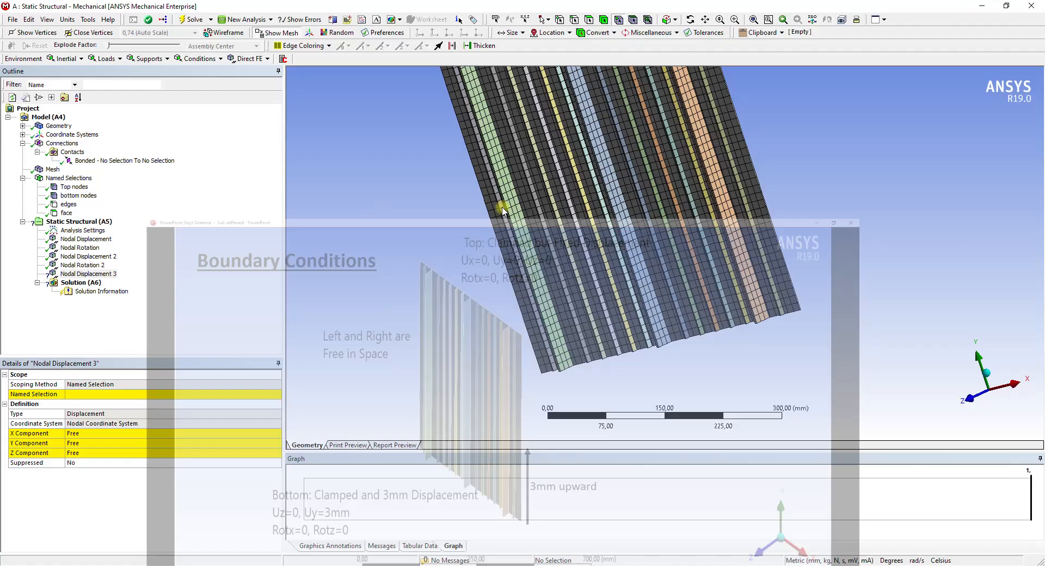
- Scope the third nodal displacement to bottom nodes and set its Y component to 3 mm
left_click(119, 394)
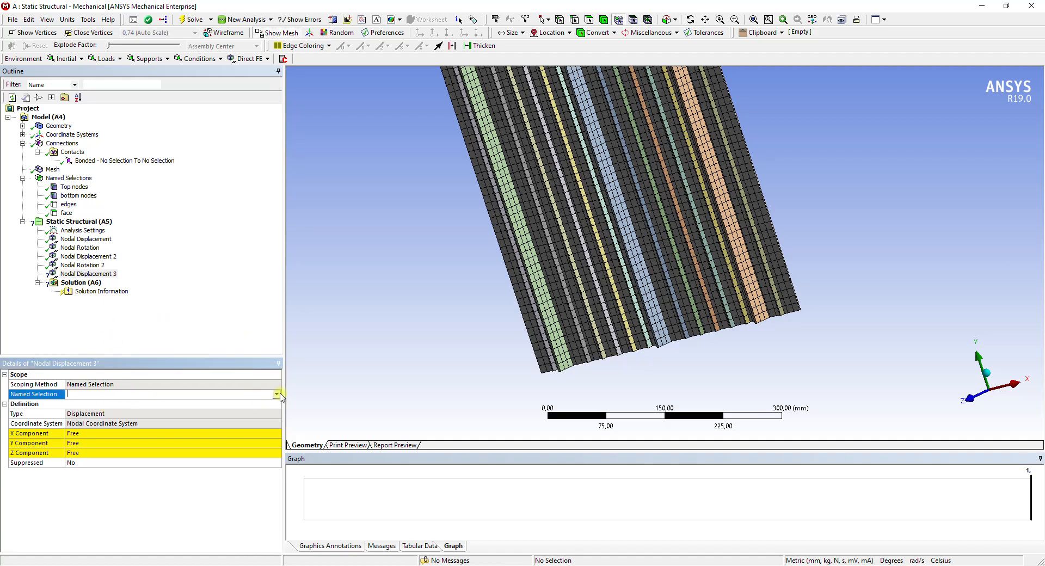
left_click(276, 394)
left_click(153, 409)
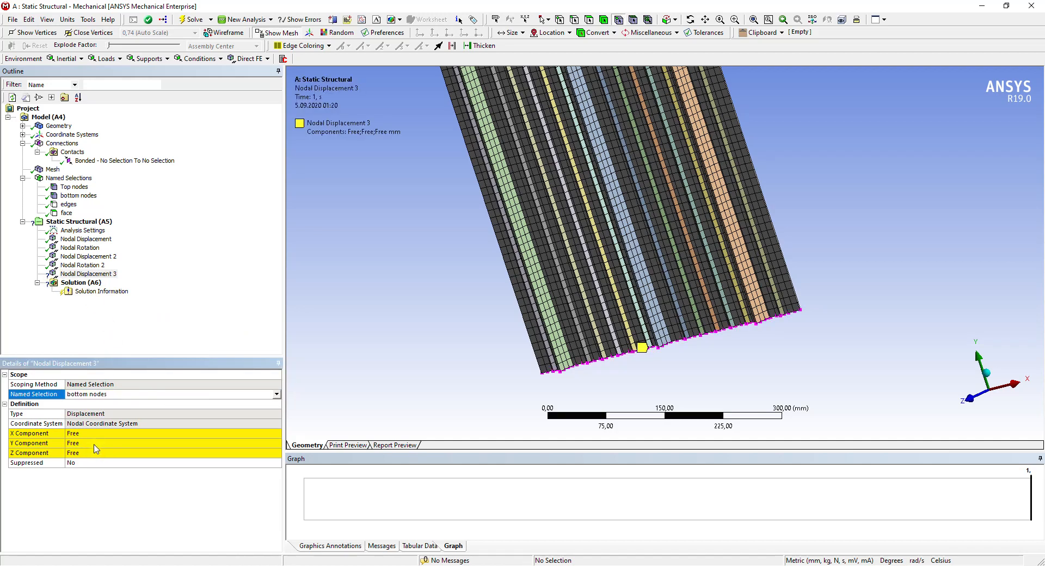
left_click(94, 444)
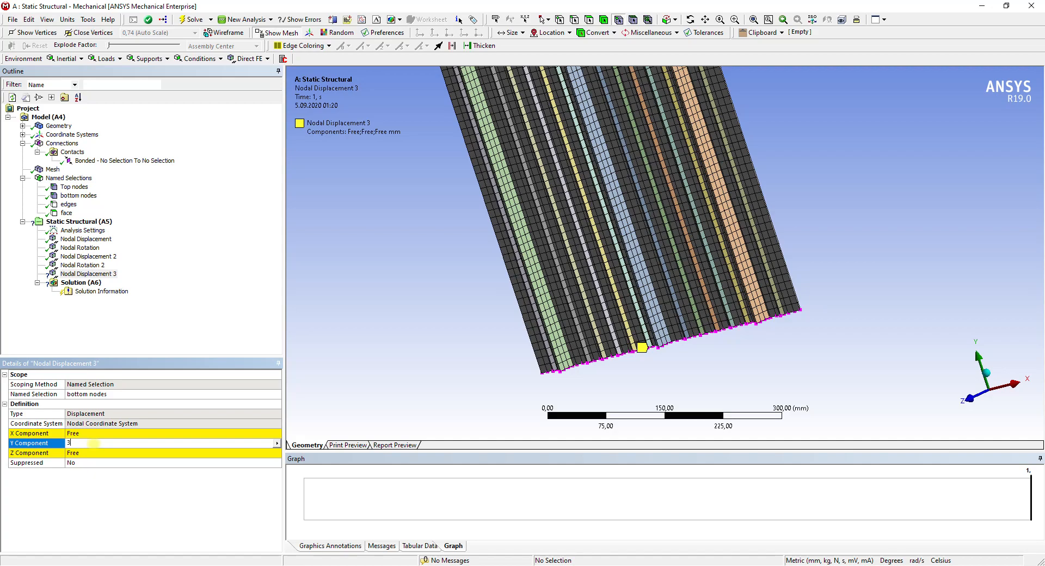
key("Return")
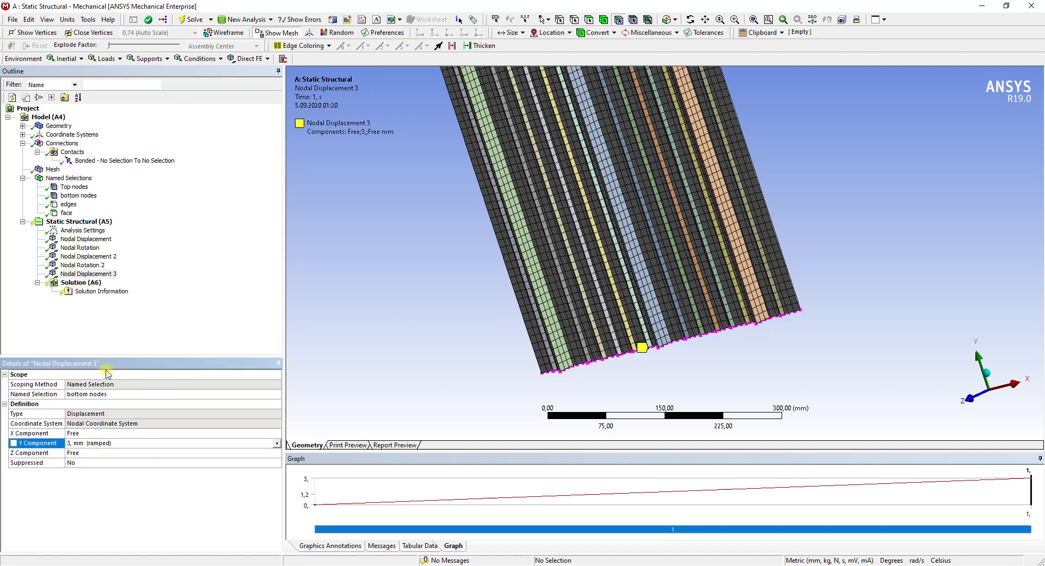
- Add a Total Deformation result to the Solution
left_click(986, 373)
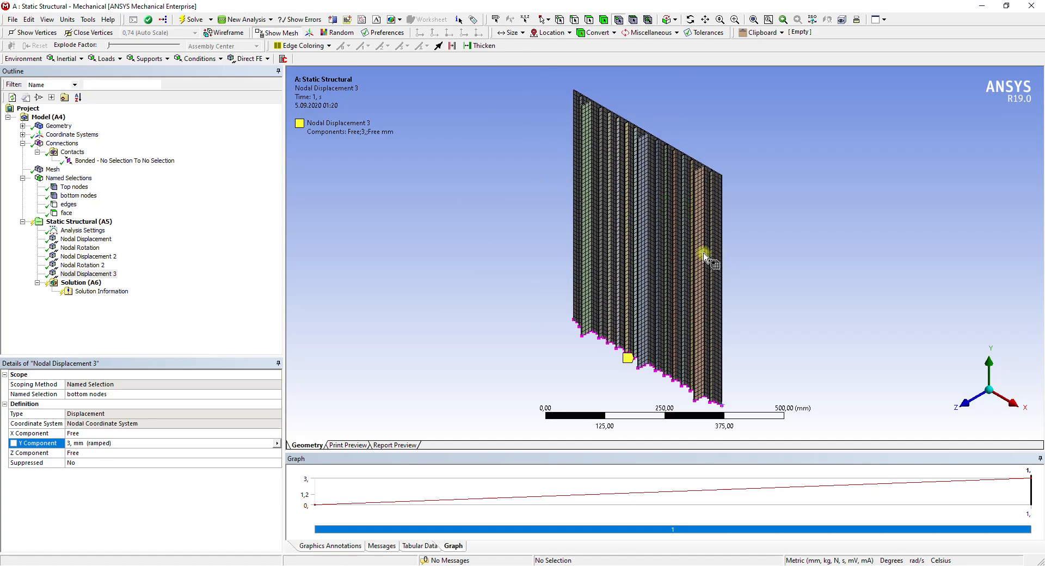
left_click(80, 283)
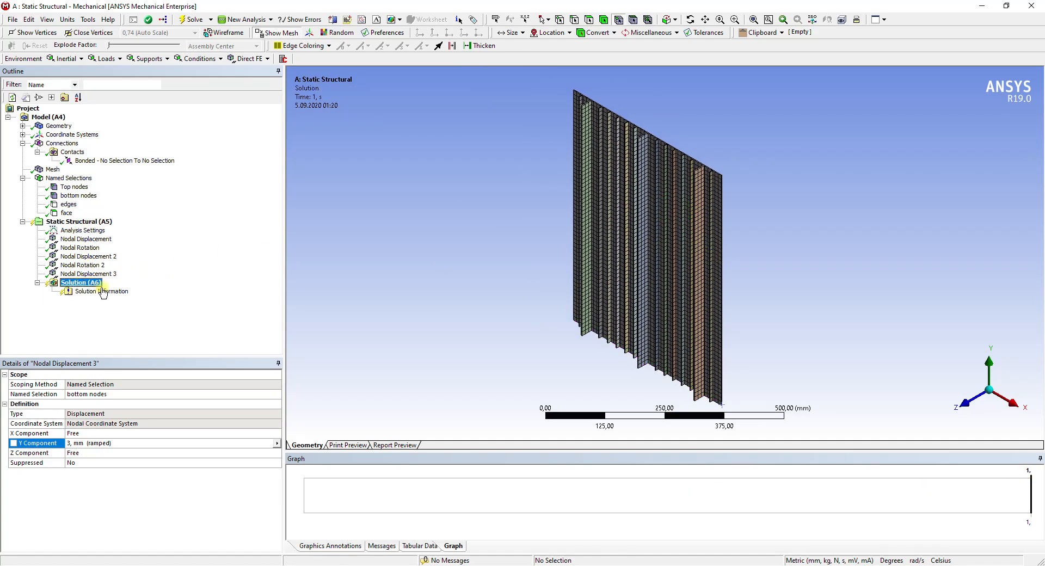
right_click(80, 283)
mouse_move(136, 290)
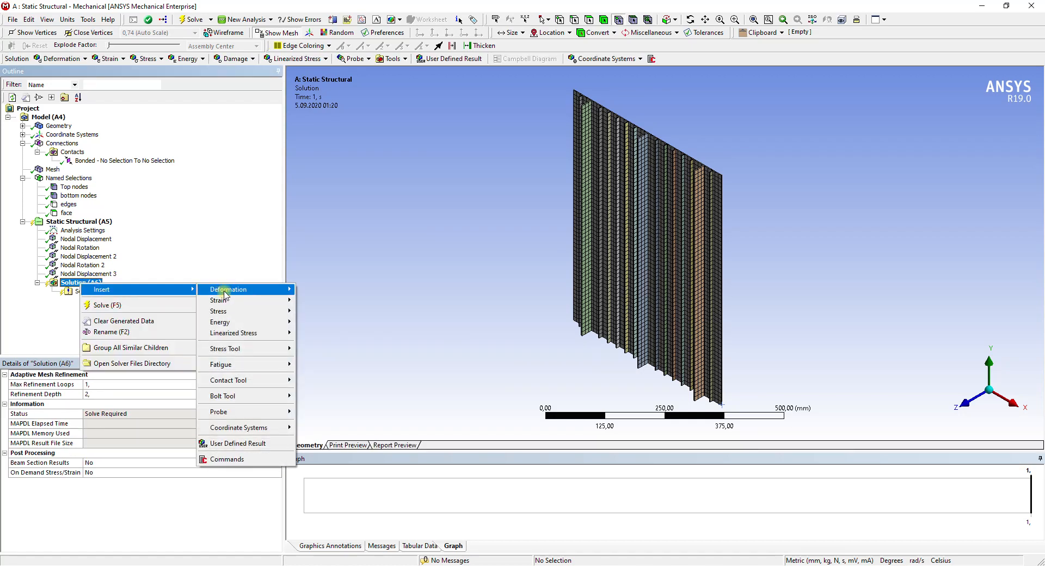
mouse_move(245, 289)
left_click(316, 291)
- Add an Equivalent (von-Mises) elastic strain result to the Solution
right_click(87, 283)
mouse_move(147, 289)
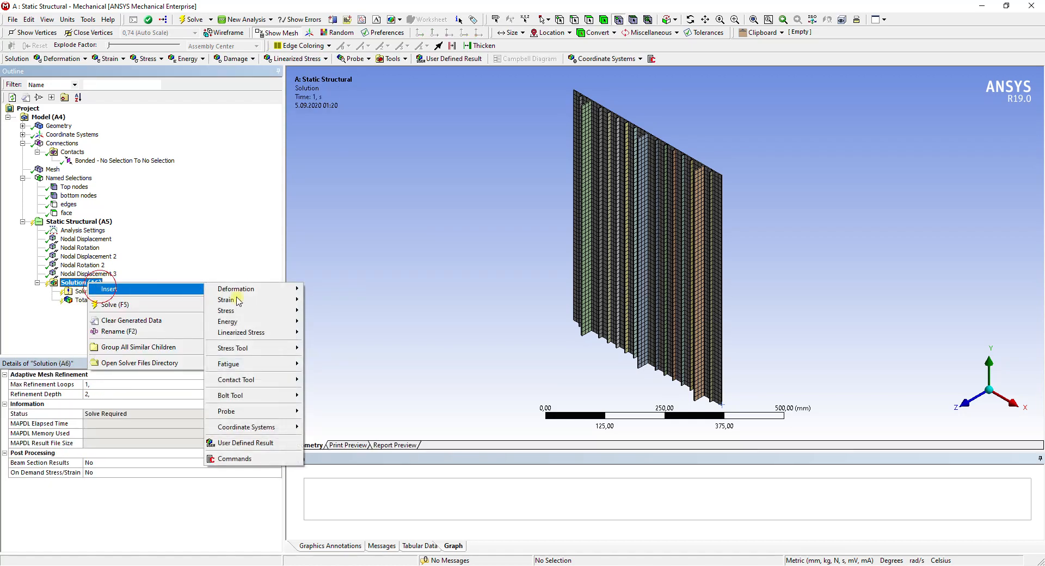
left_click(260, 300)
left_click(347, 299)
- Add an Equivalent (von-Mises) stress result to the Solution
left_click(87, 274)
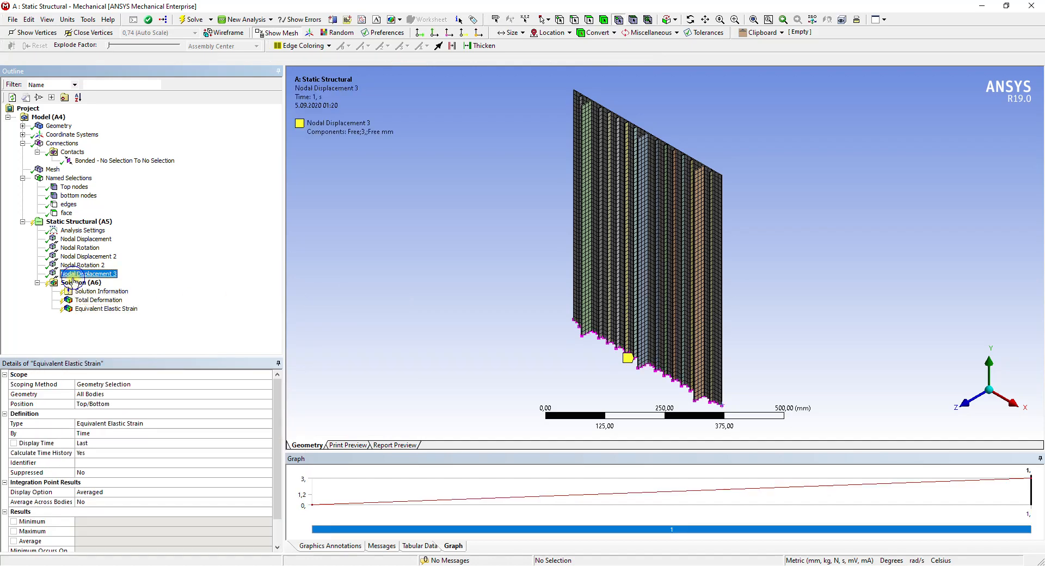
right_click(58, 285)
mouse_move(109, 289)
mouse_move(241, 312)
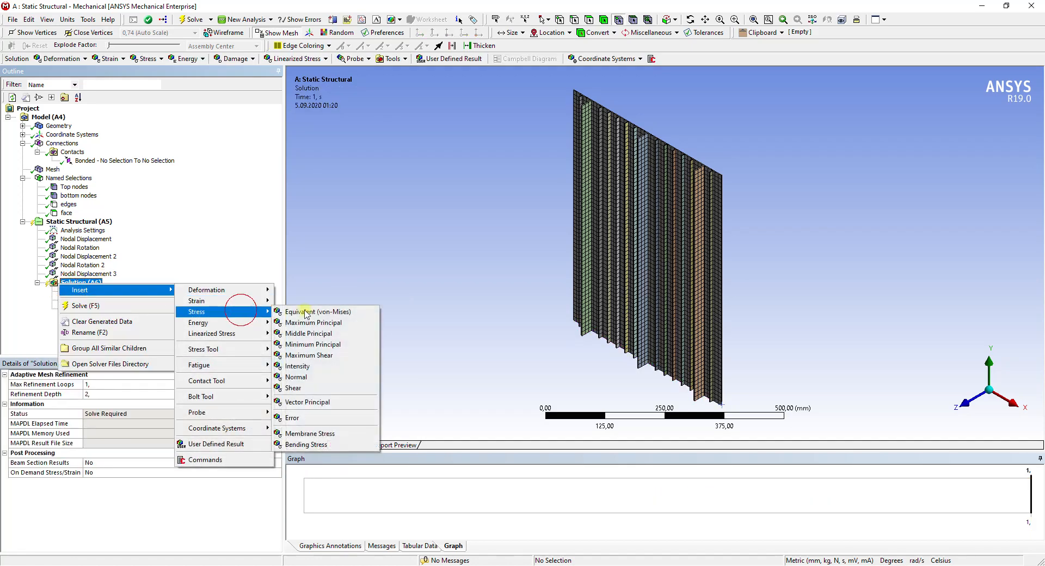
left_click(329, 313)
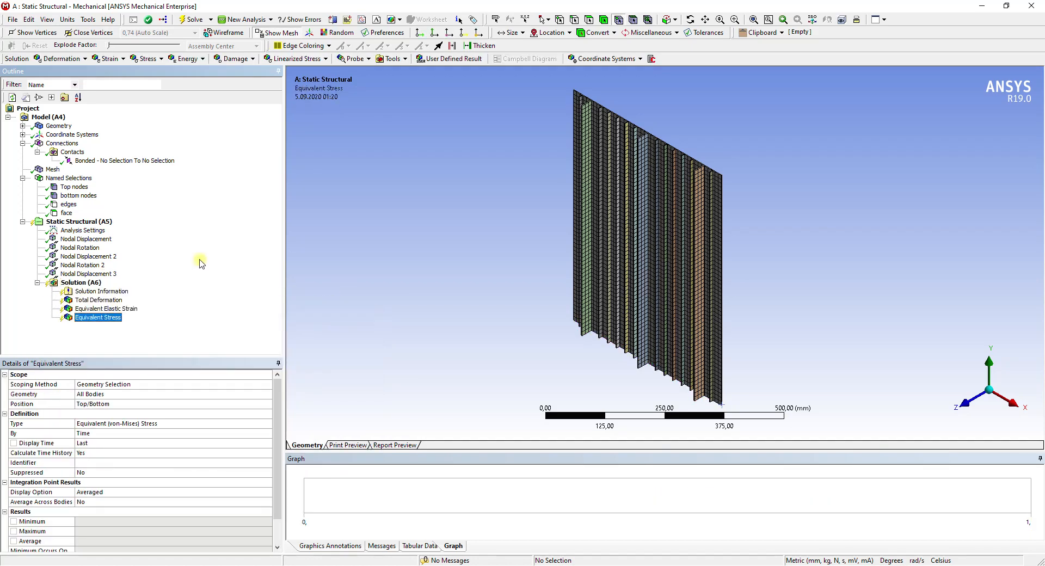
- Turn on Auto Time Stepping in the Analysis Settings of the static structural analysis
left_click(91, 231)
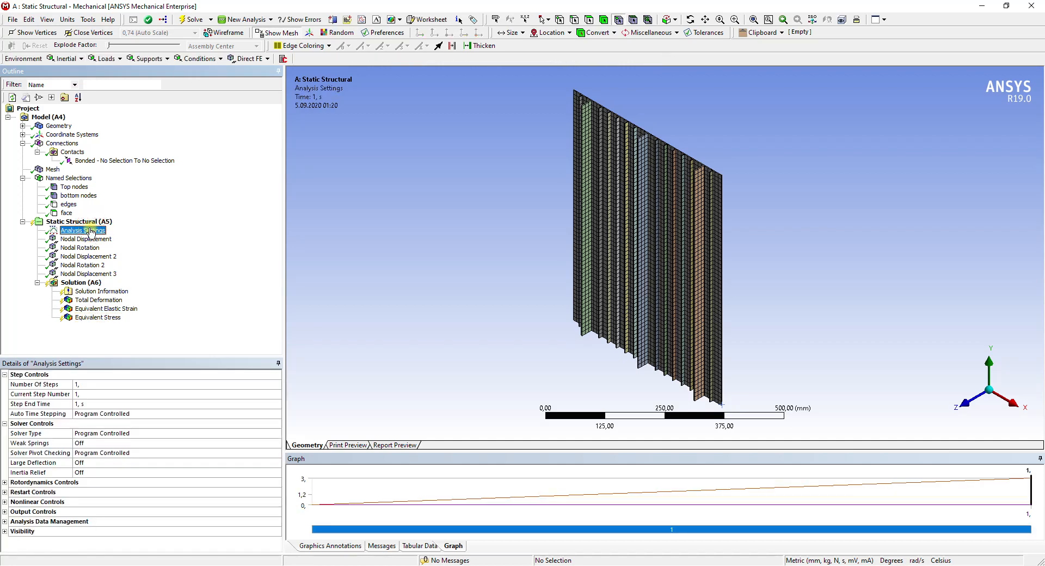
left_click(258, 413)
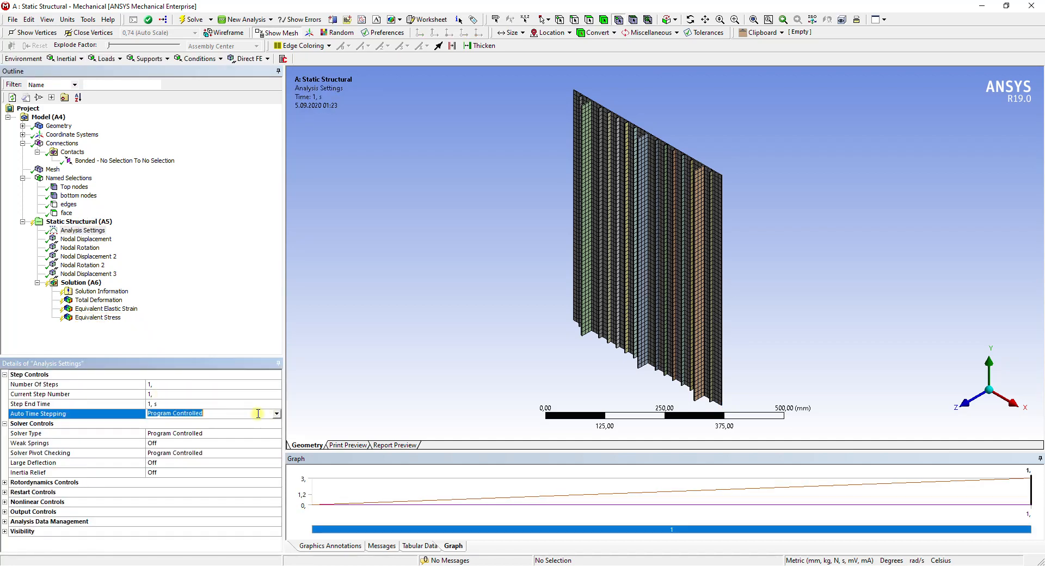
left_click(277, 414)
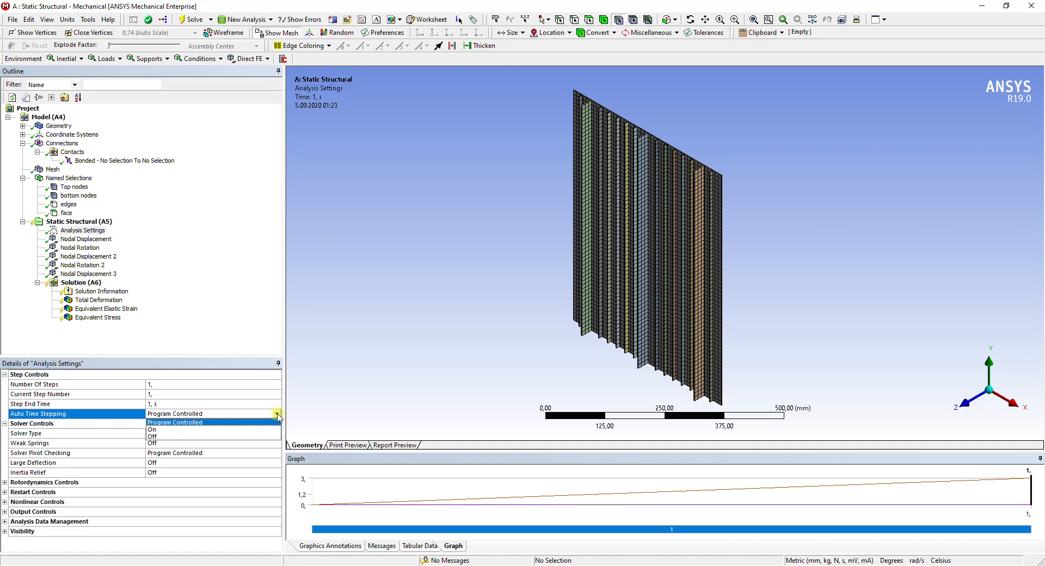
left_click(187, 430)
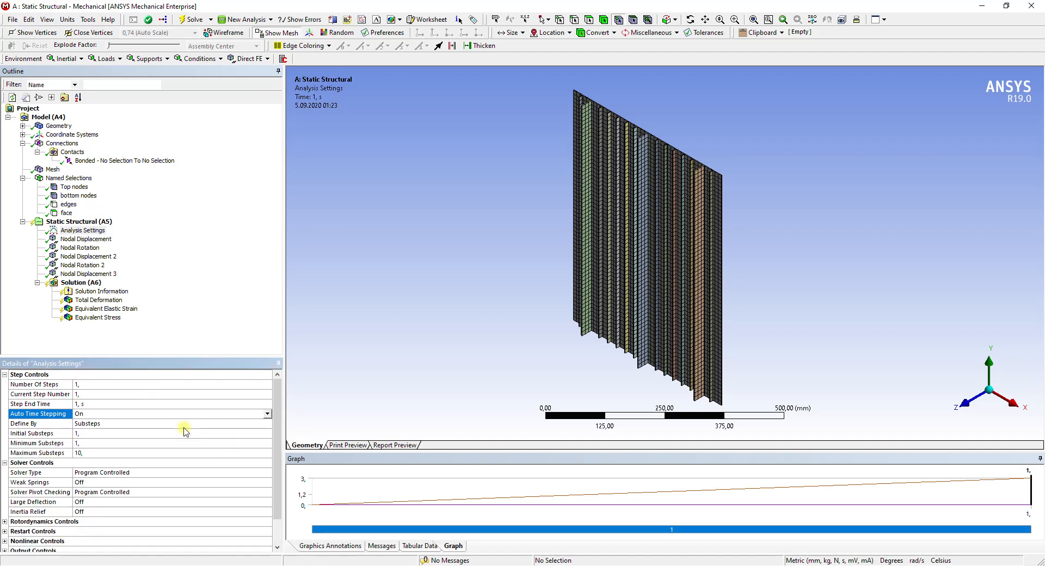
- Set the initial substeps to 50, the minimum substeps to 30 and the maximum substeps to 500
left_click(119, 431)
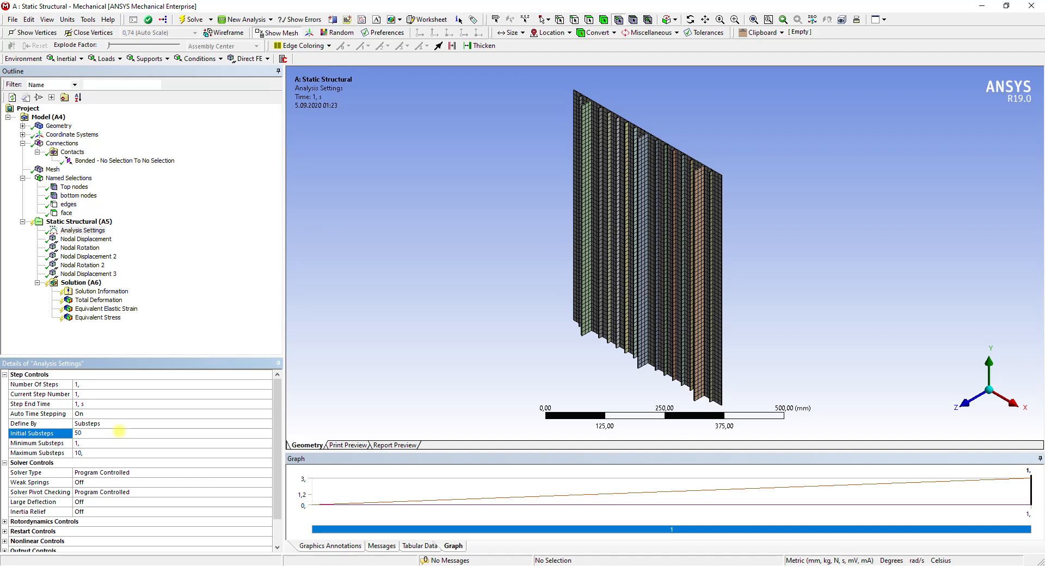
key("Return")
left_click(88, 442)
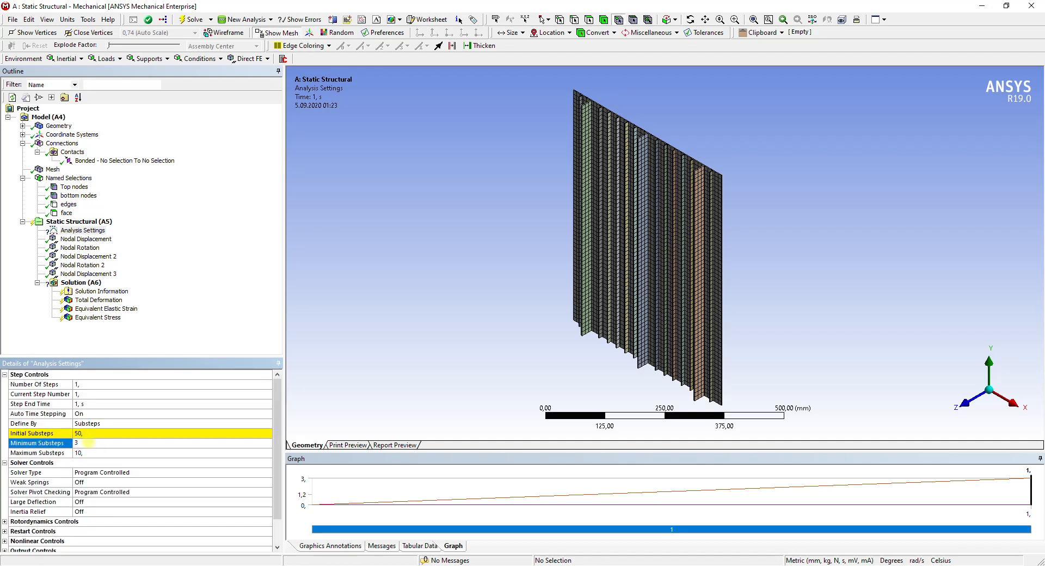
key("Return")
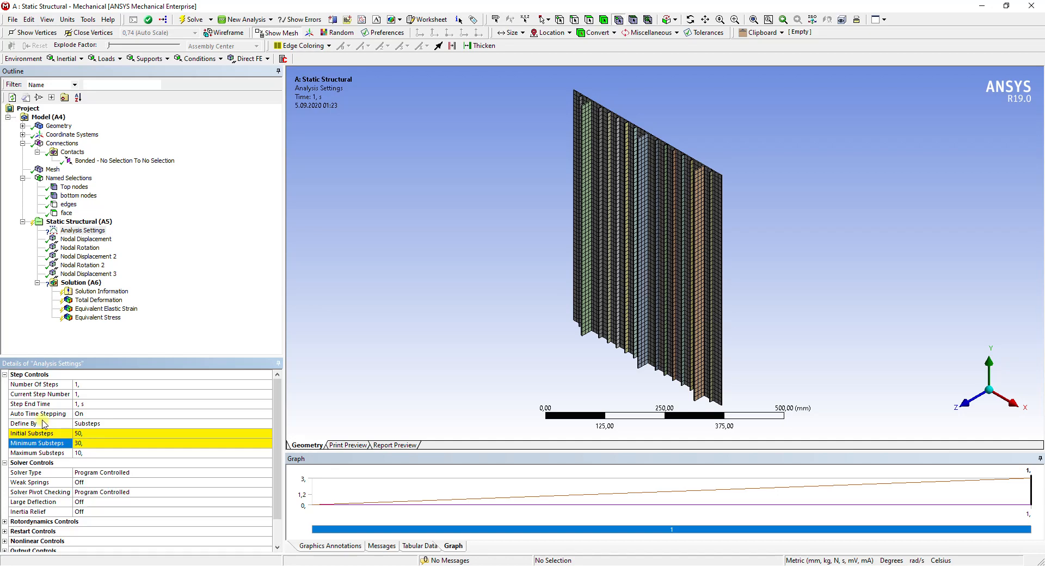
left_click(96, 454)
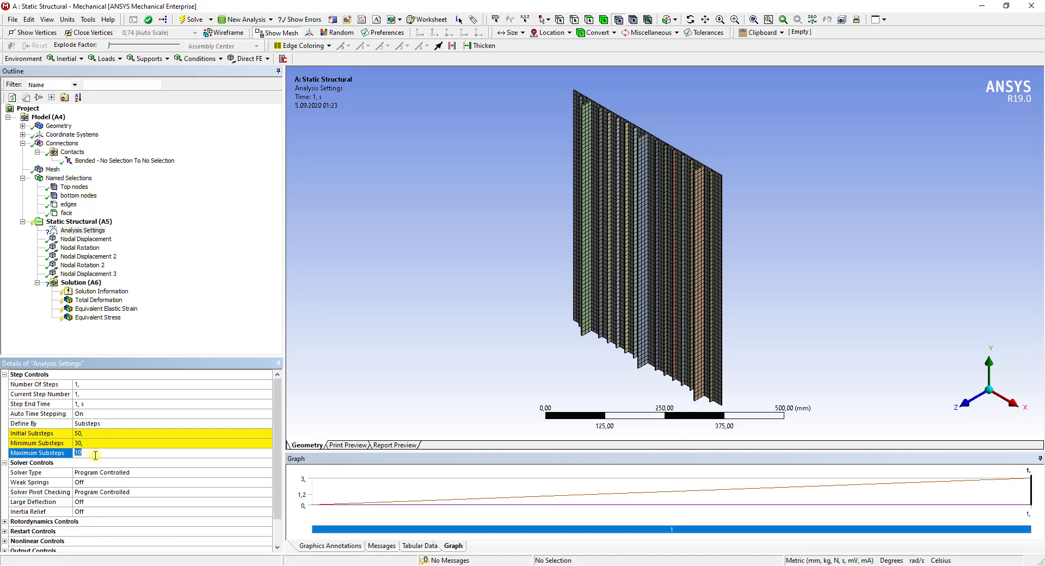
key("Return")
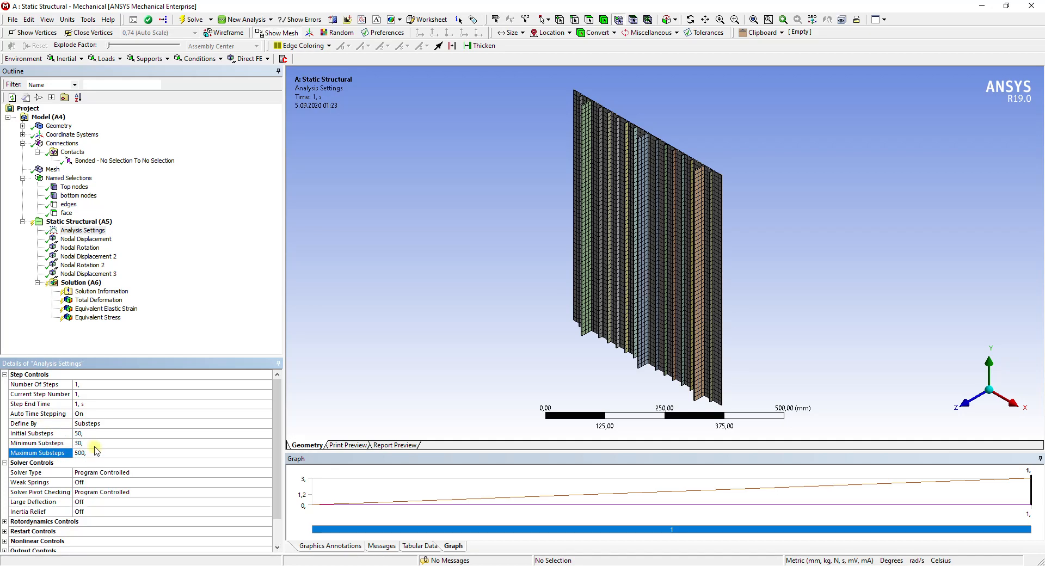
- Turn on Large Deflection in the solver controls of the Analysis Settings
scroll(191, 416, "down", 1)
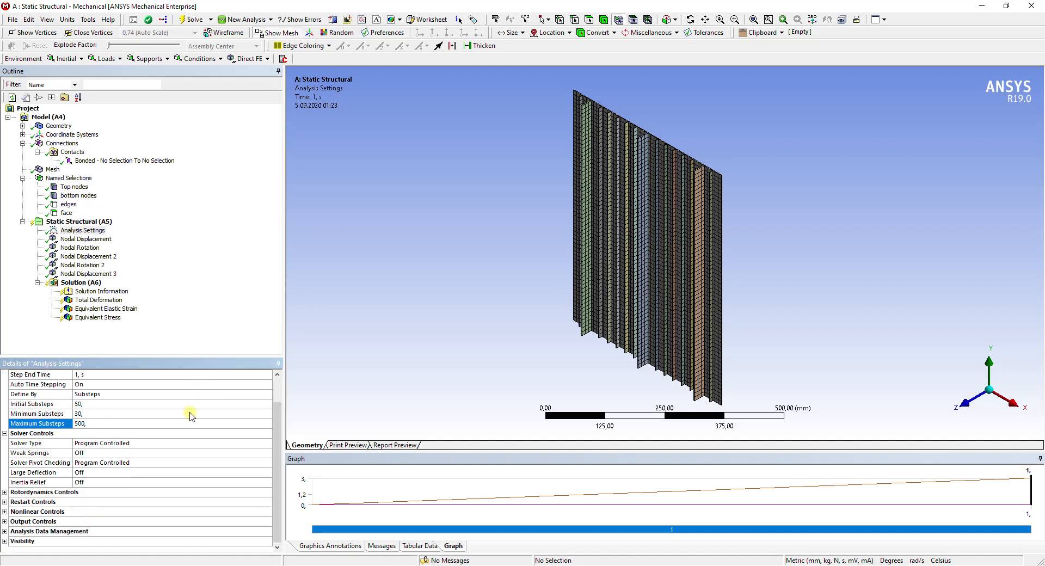
left_click(124, 475)
left_click(267, 472)
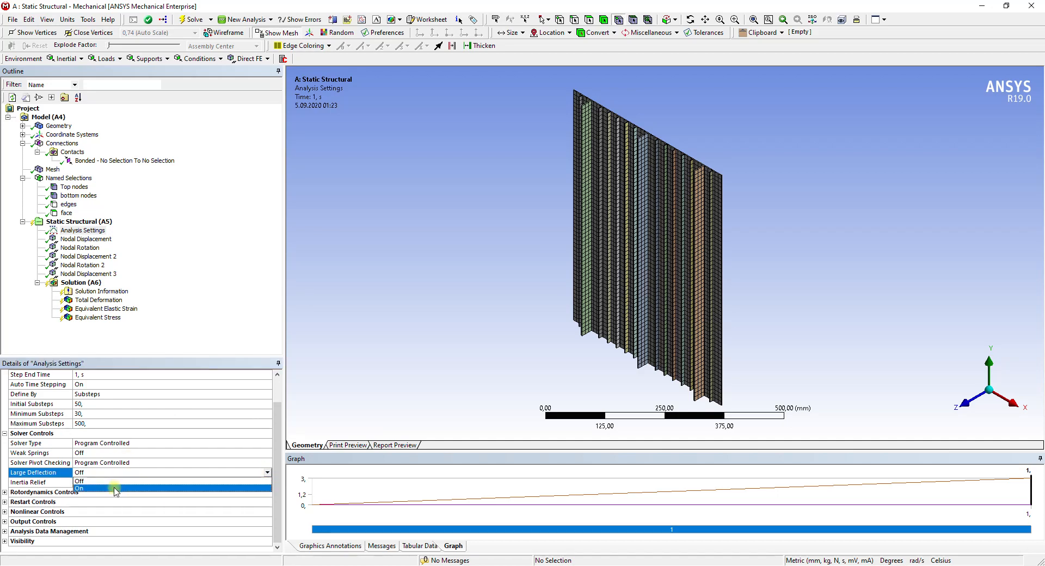
left_click(83, 488)
- Set Stabilization in the nonlinear controls to Constant with an energy dissipation ratio of 5e-2
left_click(5, 512)
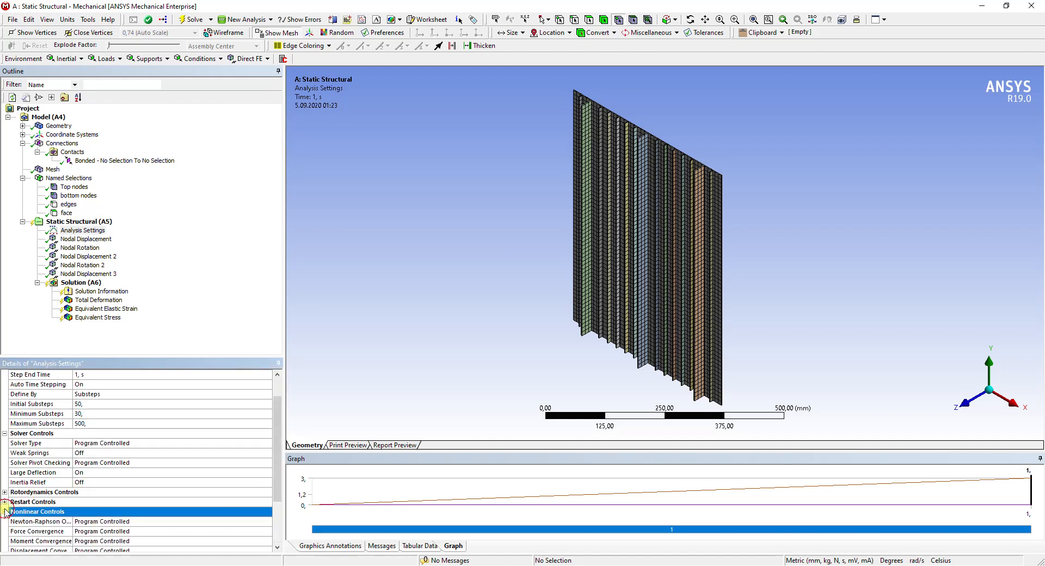
scroll(116, 467, "down", 2)
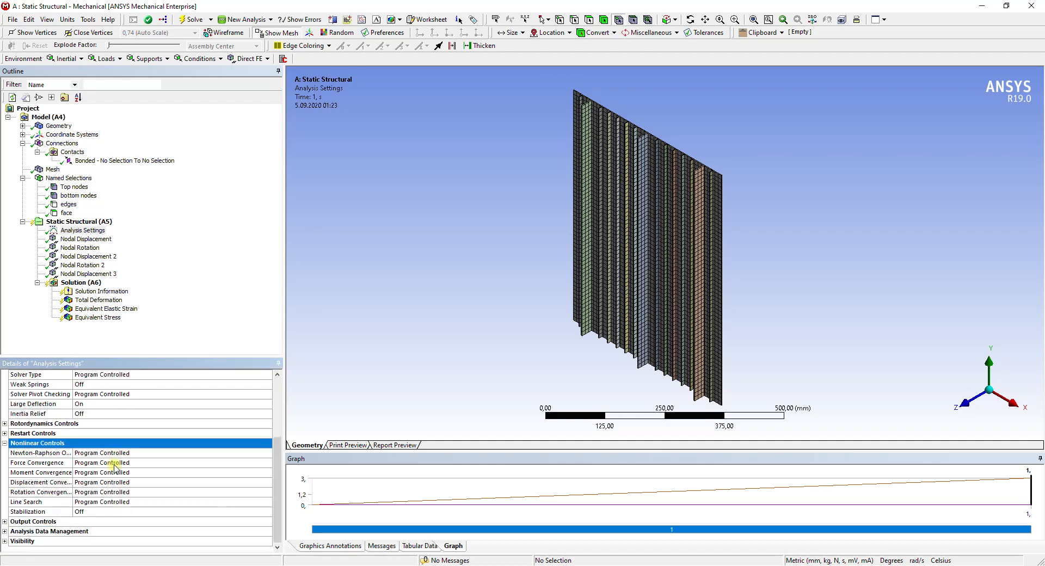
left_click(95, 514)
left_click(267, 512)
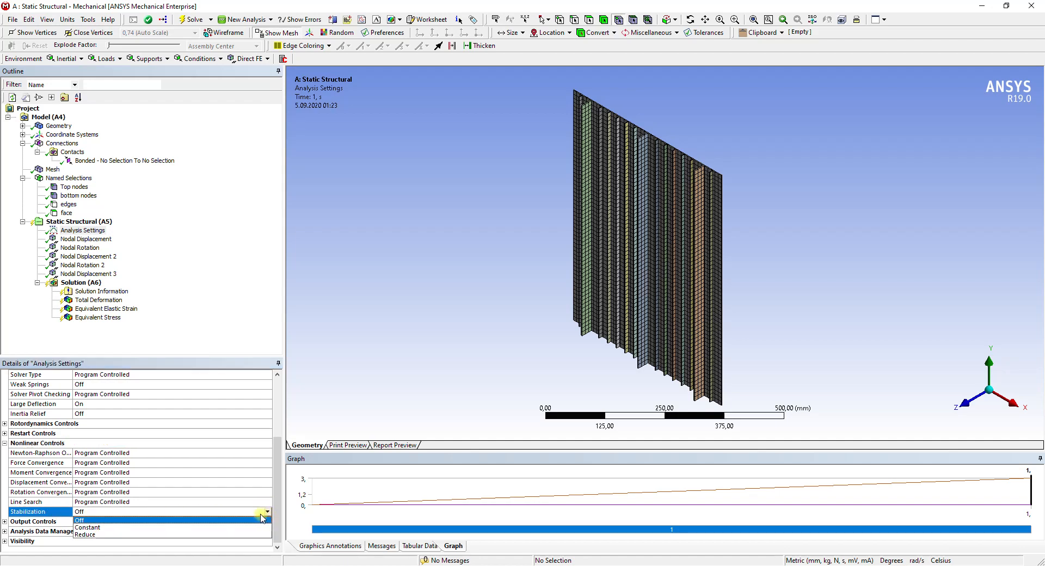
left_click(212, 531)
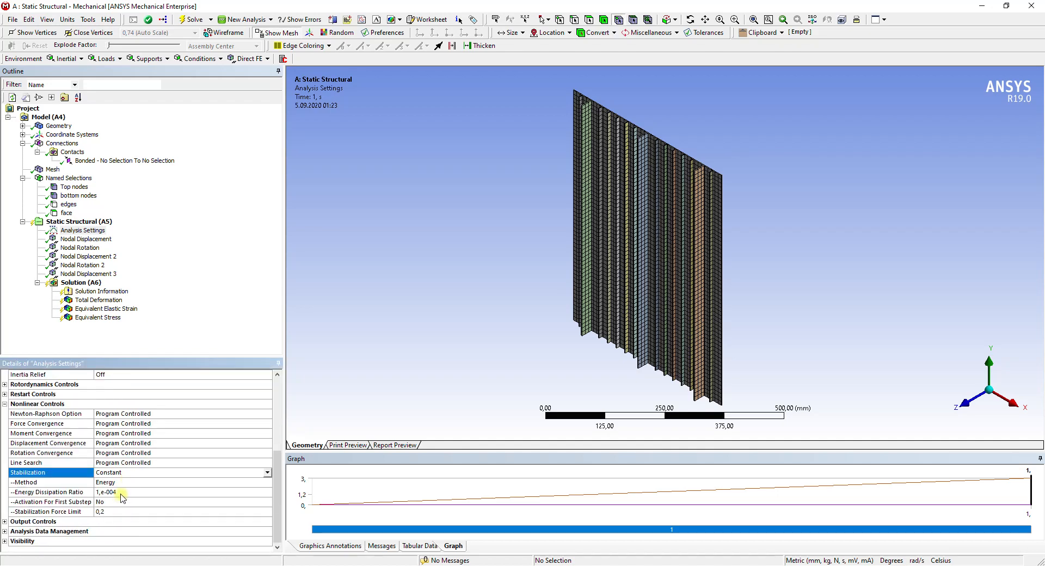
left_click(116, 492)
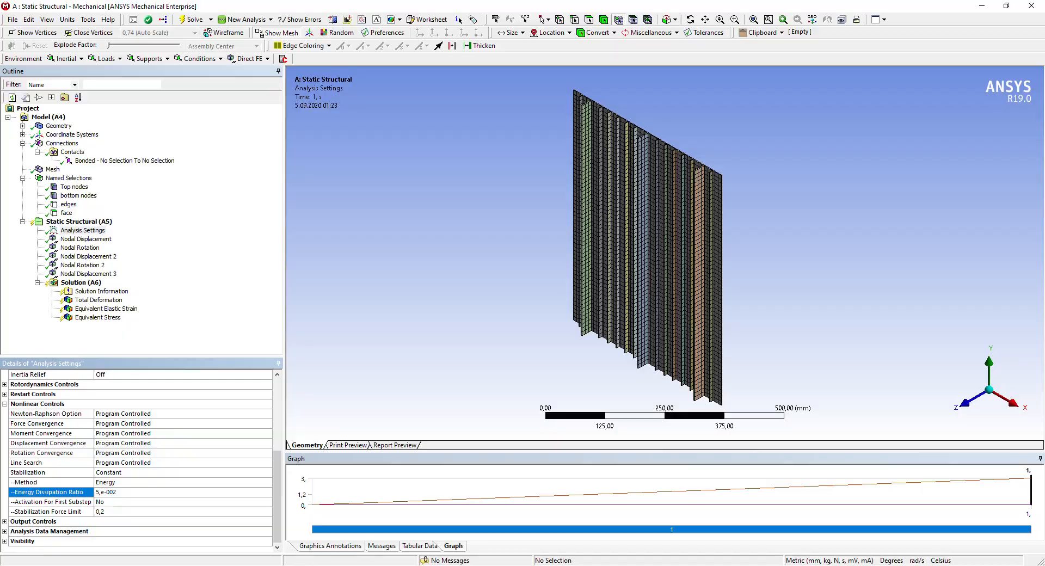
- Switch to the Sub-stiffened presentation in PowerPoint, examine the Johnson Cook formulation and material properties slide, and return to ANSYS Mechanical
key("alt+Tab")
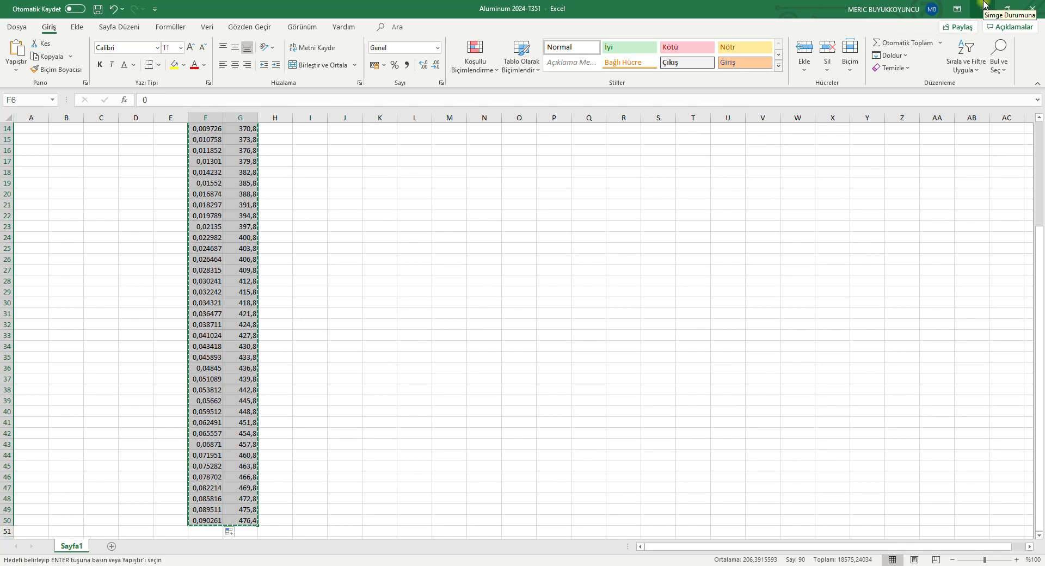
left_click(982, 8)
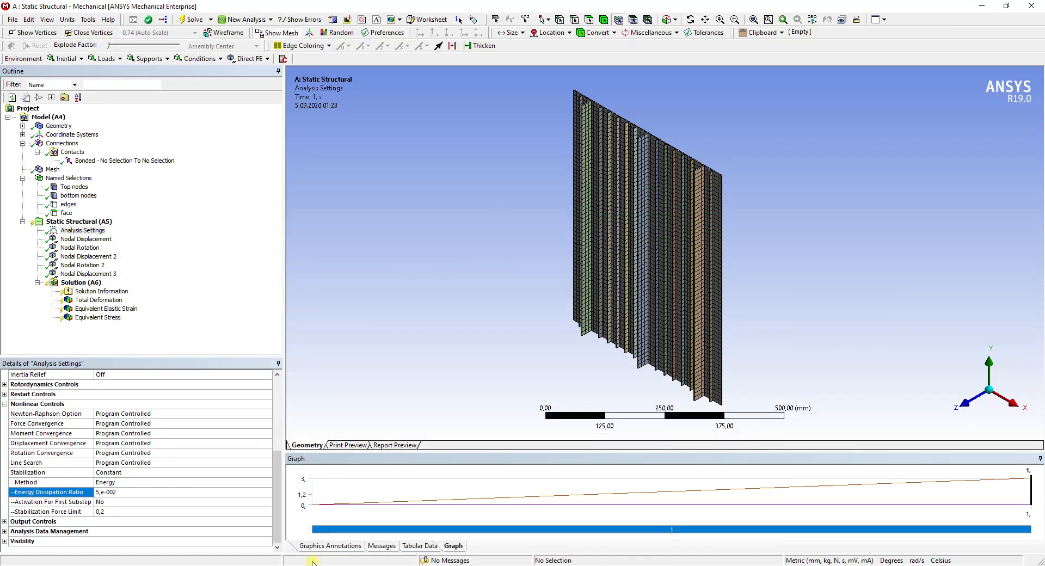
left_click(409, 565)
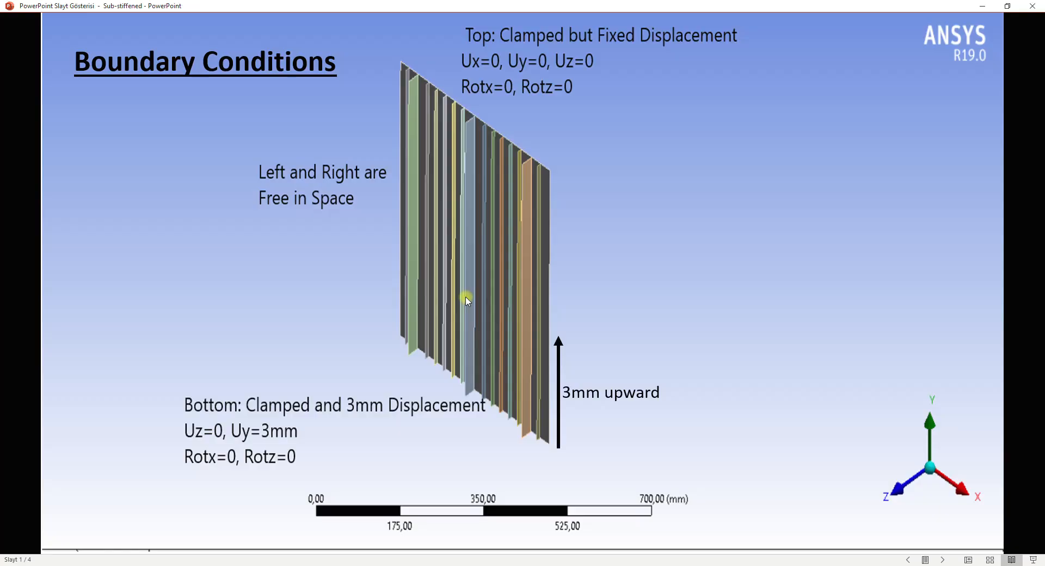
left_click(466, 300)
left_click(467, 300)
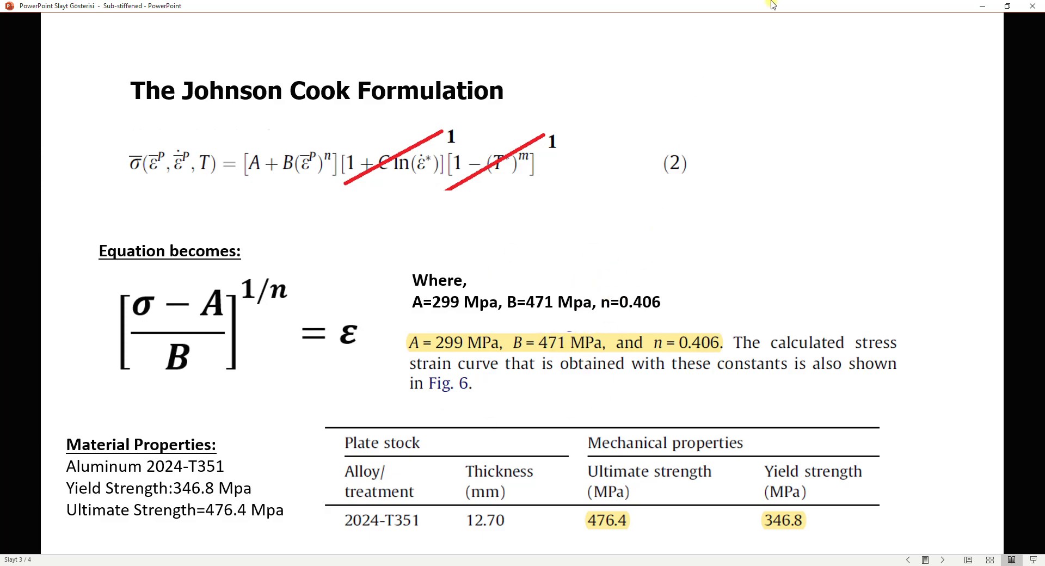
left_click(982, 5)
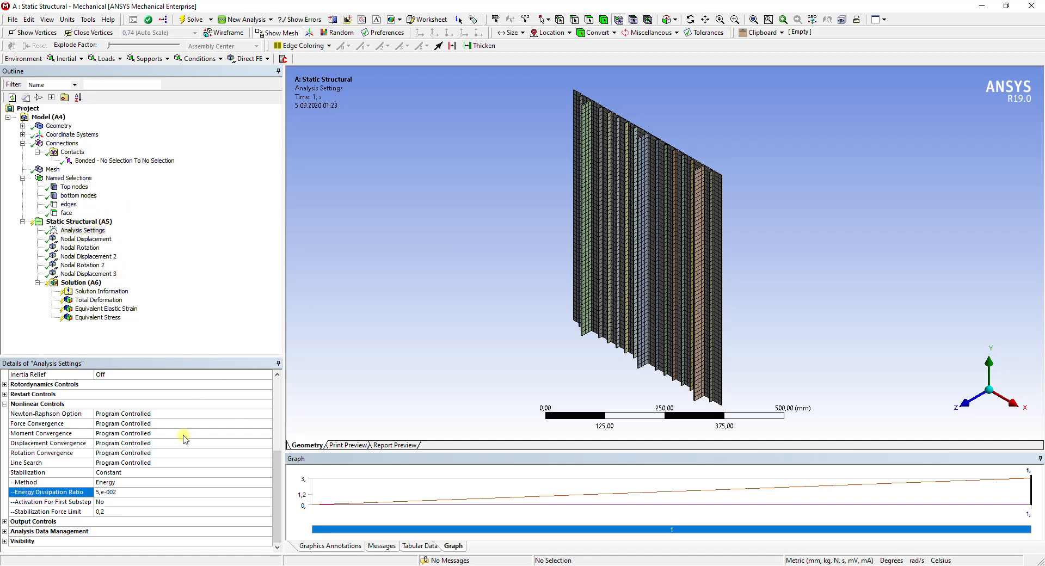
- Insert a new chart object into the project outline
scroll(183, 438, "up", 5)
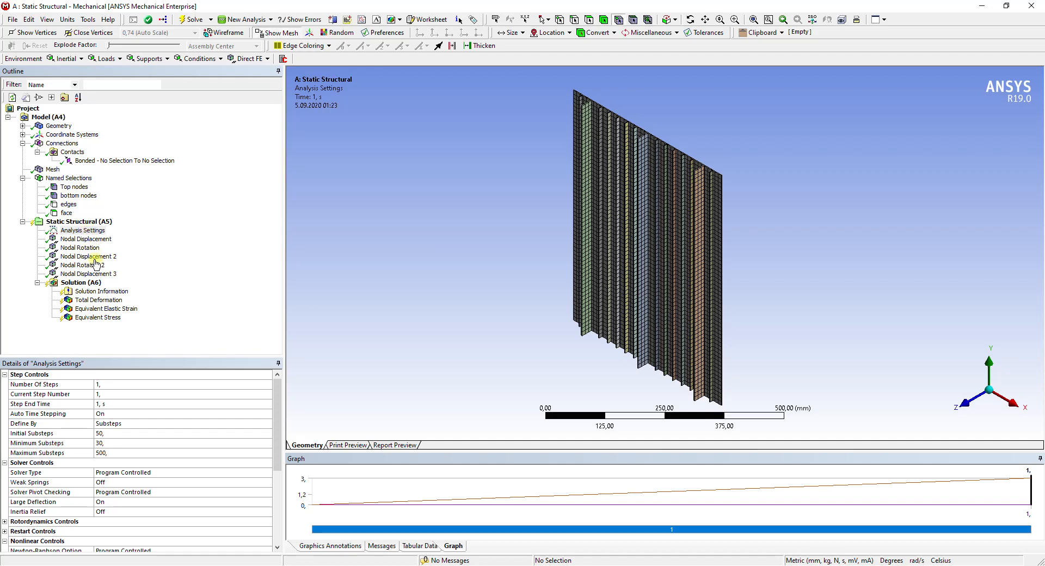
left_click(85, 284)
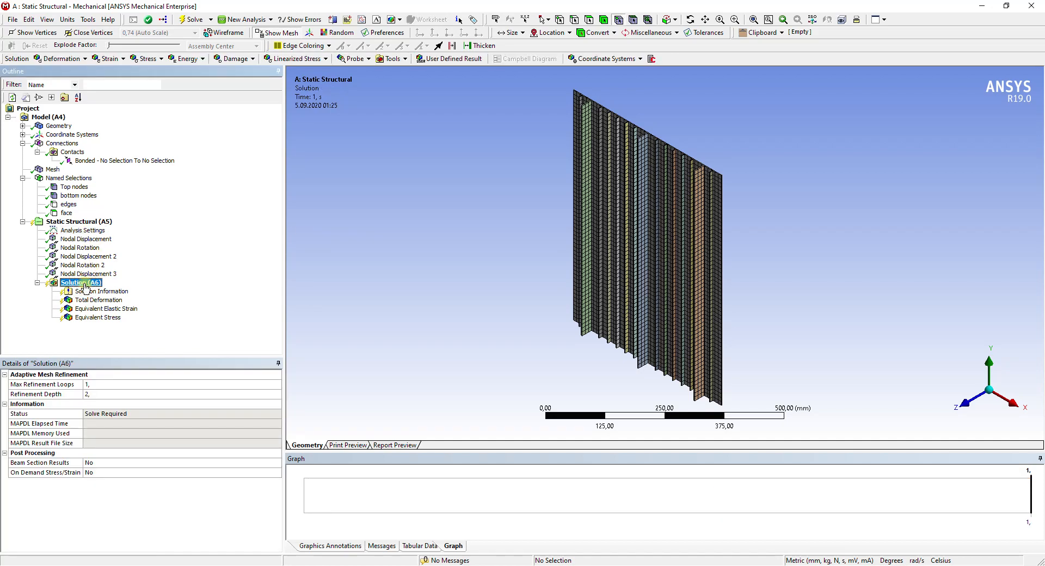
left_click(362, 19)
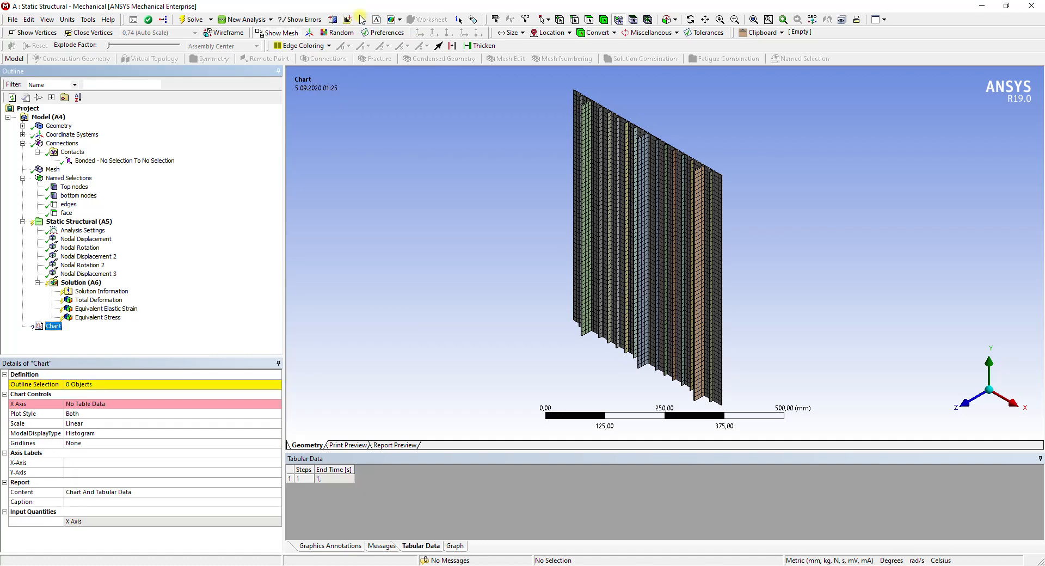
- Add a Force Reaction probe to the Solution
left_click(83, 283)
right_click(84, 284)
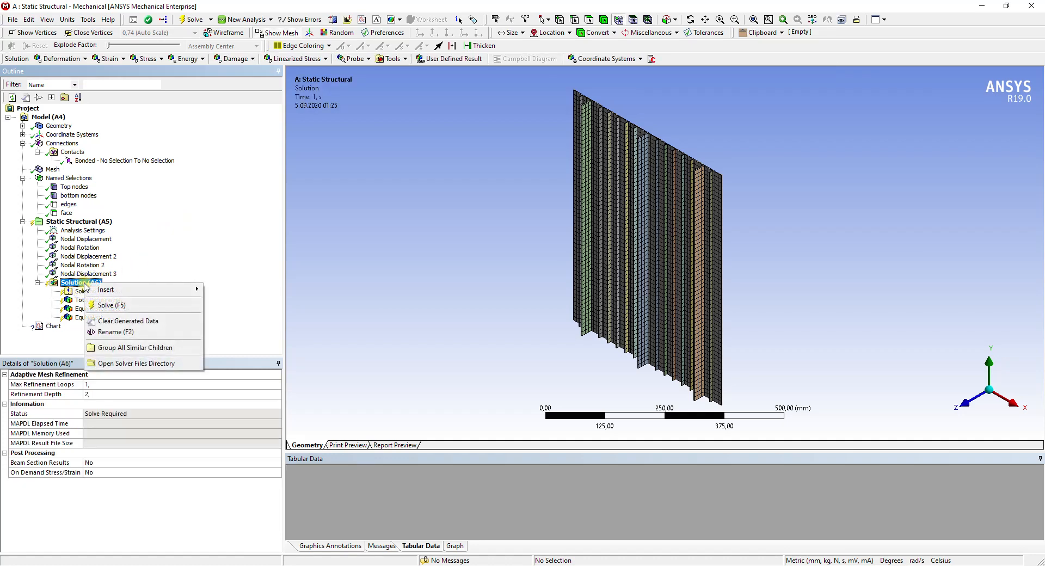
mouse_move(112, 294)
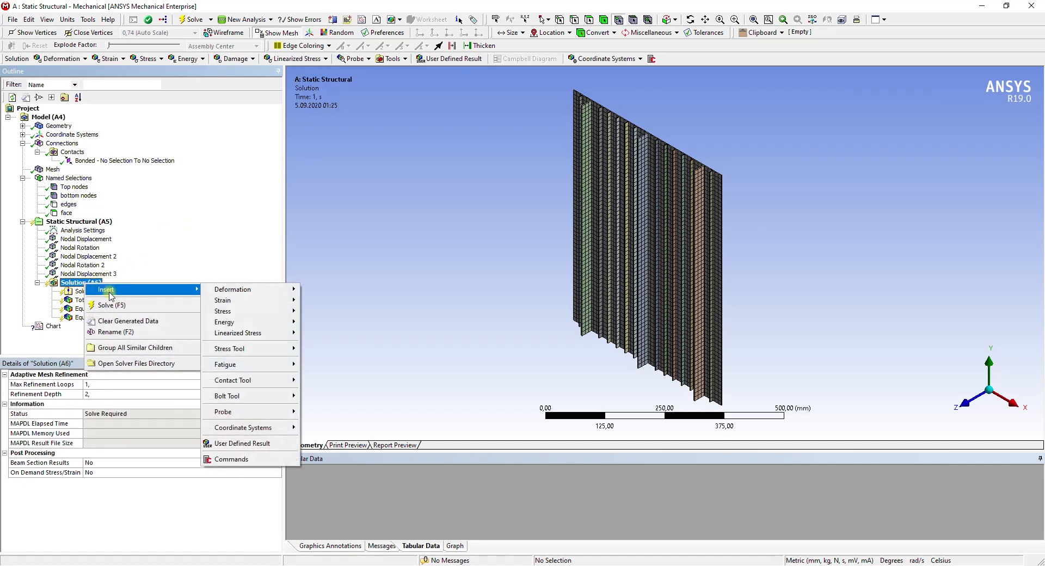
mouse_move(248, 323)
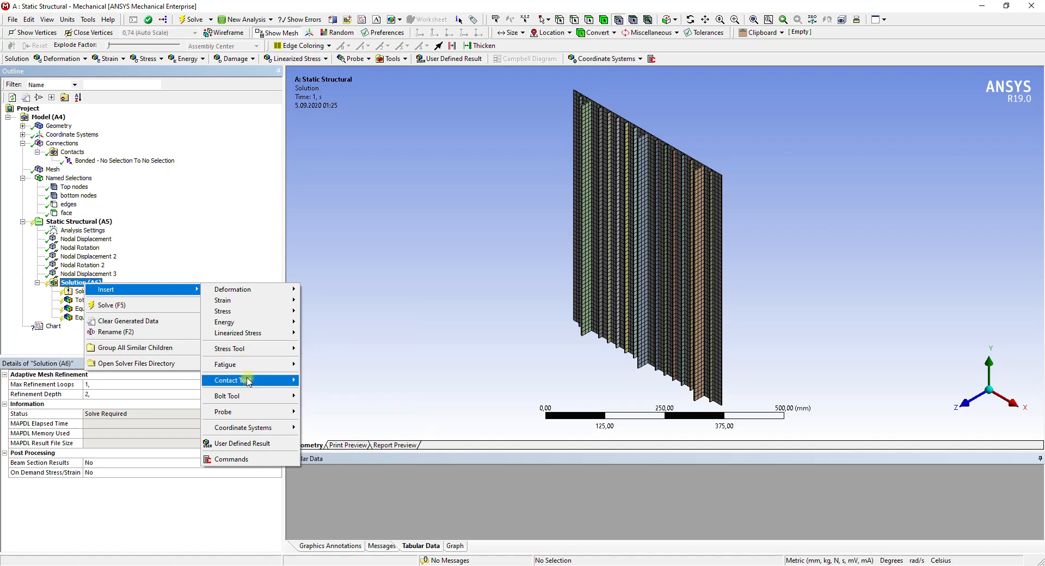
mouse_move(256, 412)
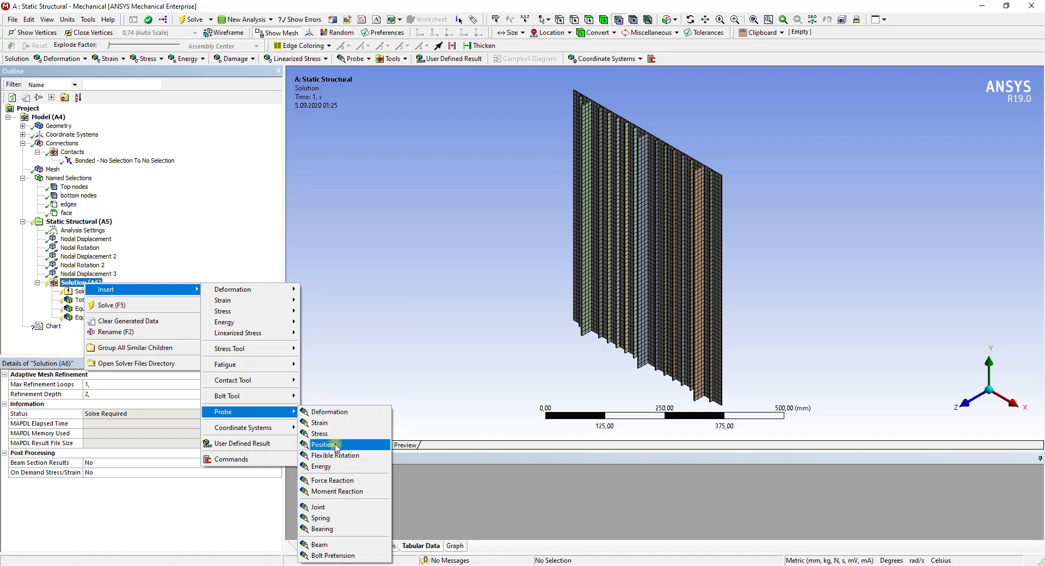
left_click(342, 478)
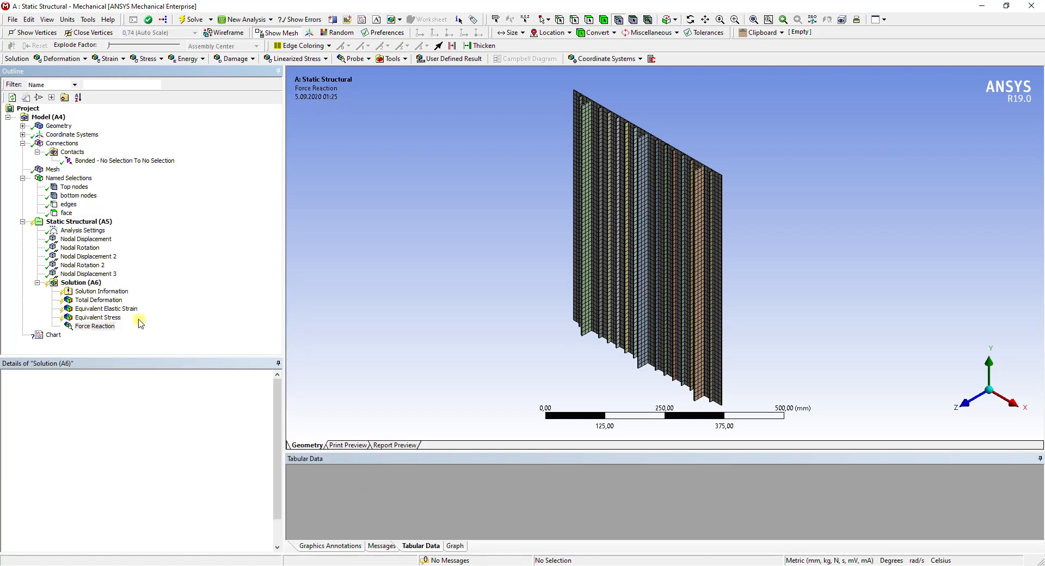
- Set the Force Reaction probe's boundary condition to Nodal Displacement 3, checking it against the bottom-node constraints
left_click(90, 265)
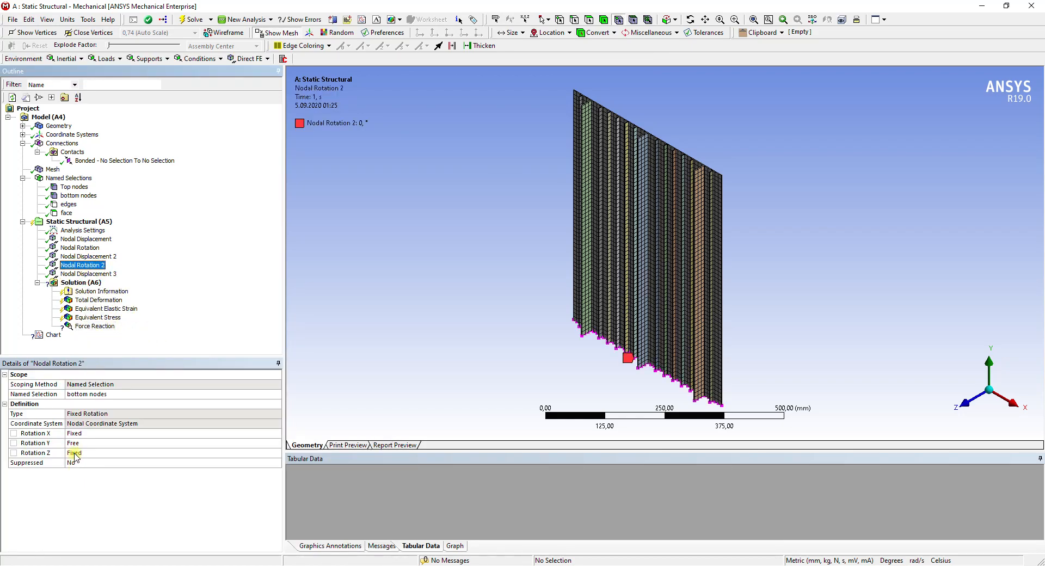
left_click(85, 274)
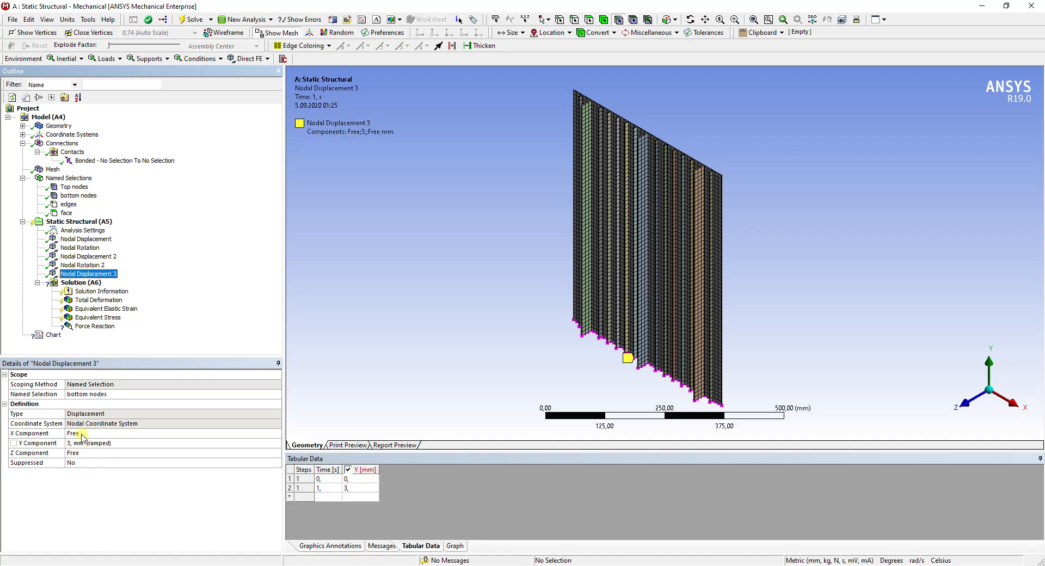
left_click(92, 326)
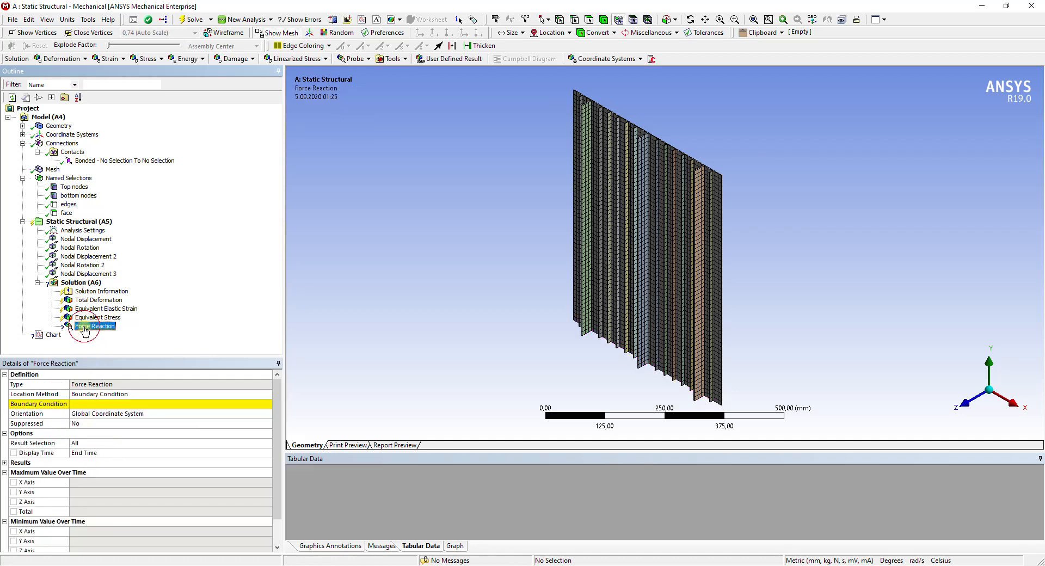
left_click(243, 403)
left_click(266, 403)
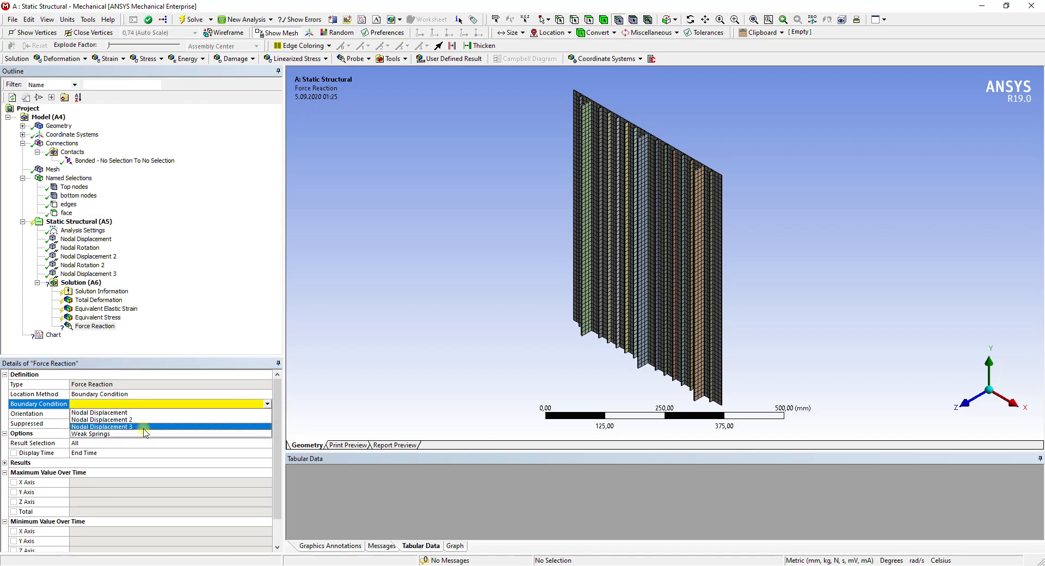
left_click(138, 430)
left_click(88, 273)
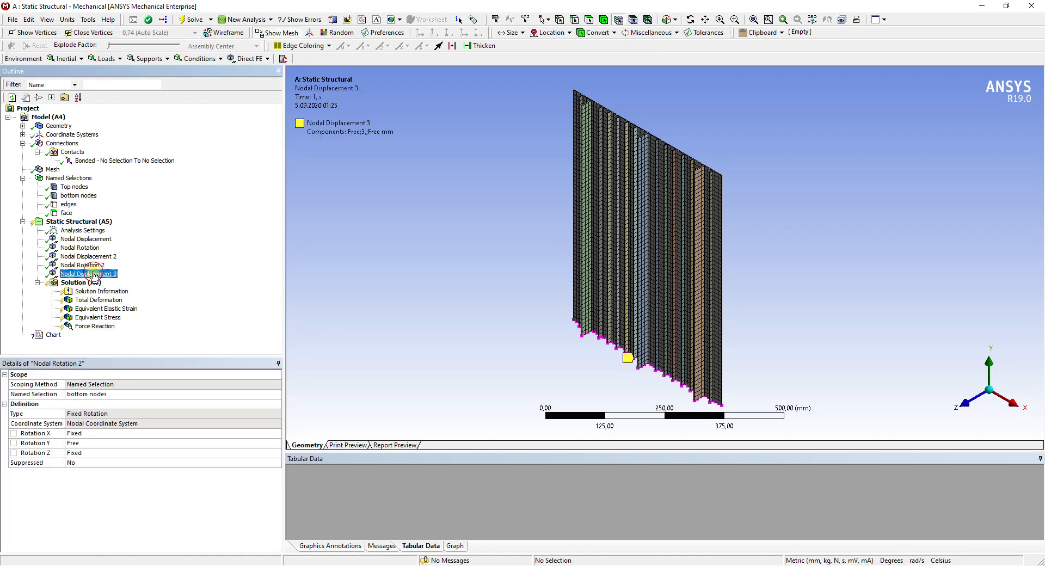
left_click(95, 325)
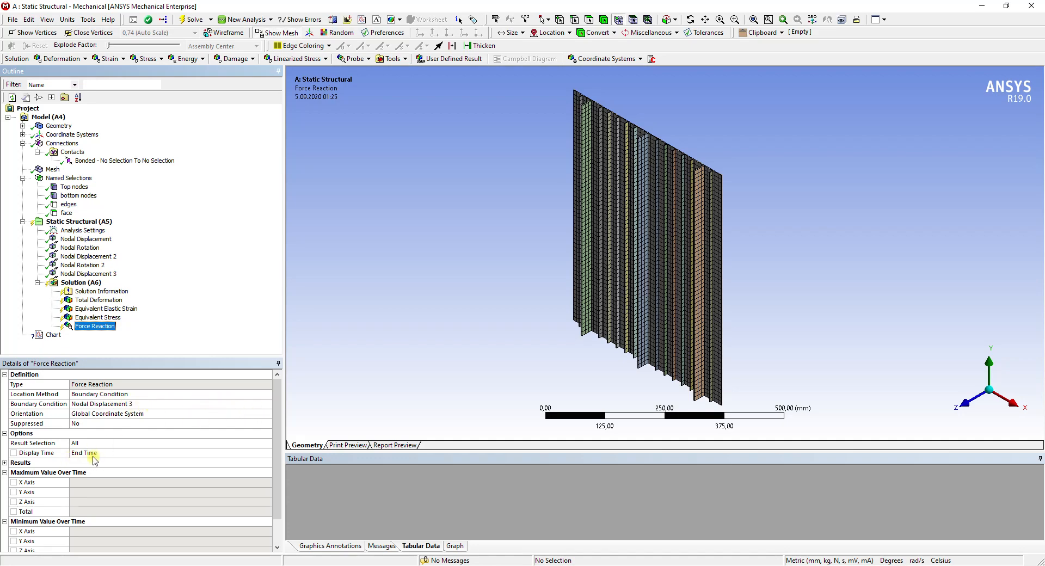
- Try to scope the chart to both Nodal Displacement 3 and the Force Reaction probe
left_click(52, 335)
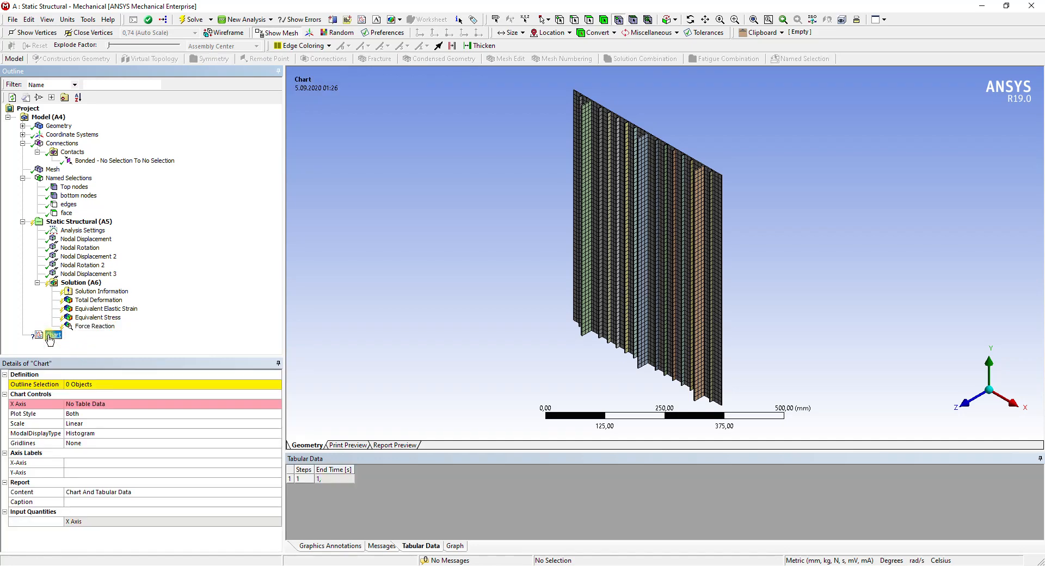
left_click(87, 384)
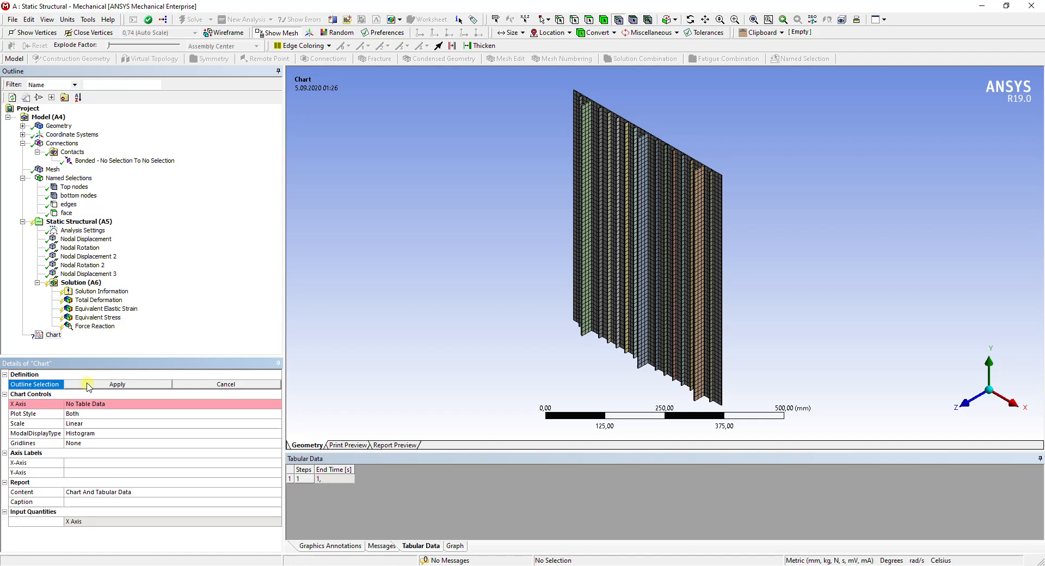
left_click(81, 273)
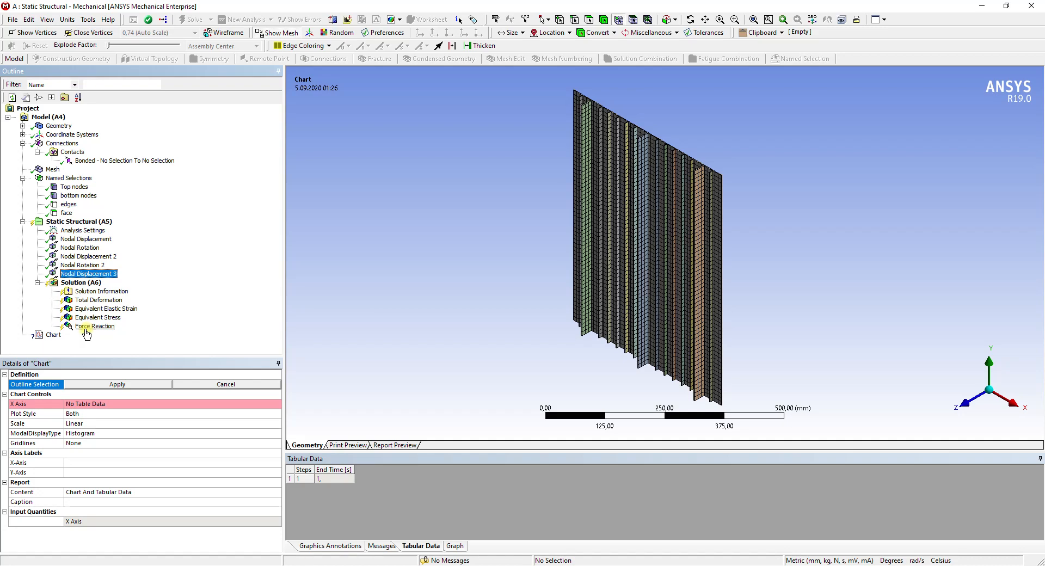
left_click(87, 326, "ctrl")
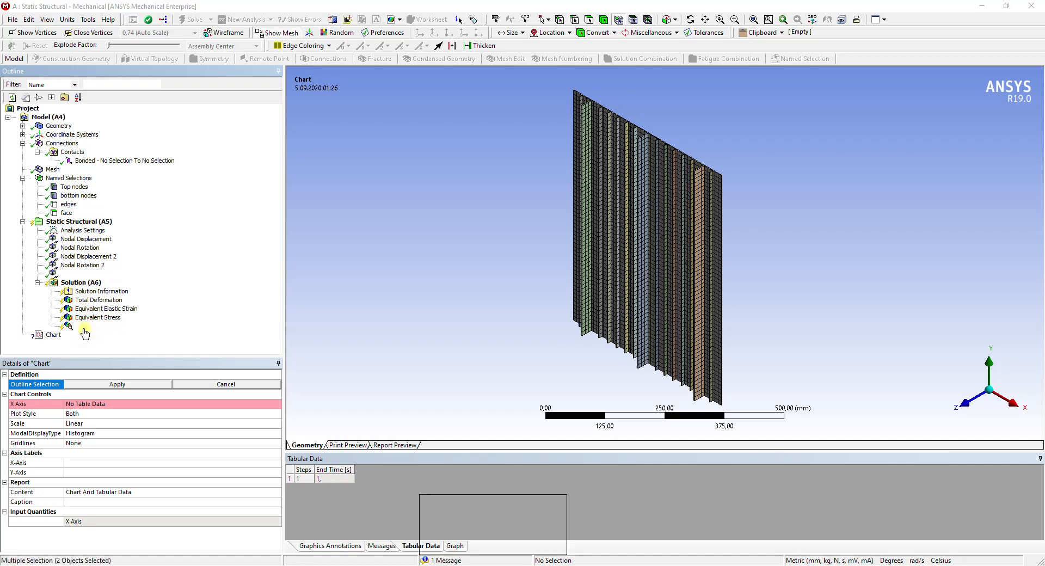
left_click(115, 385)
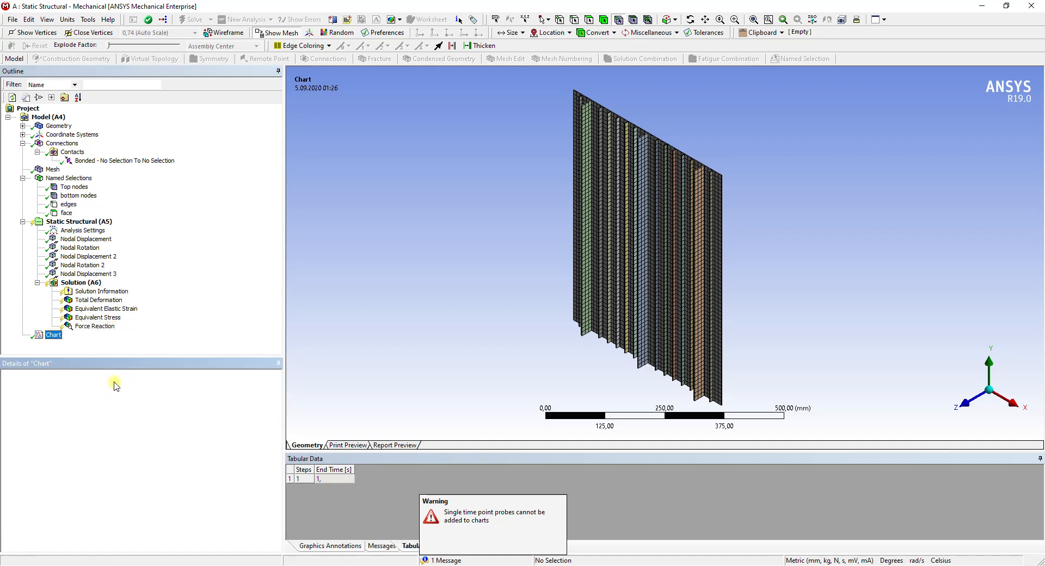
left_click(53, 335)
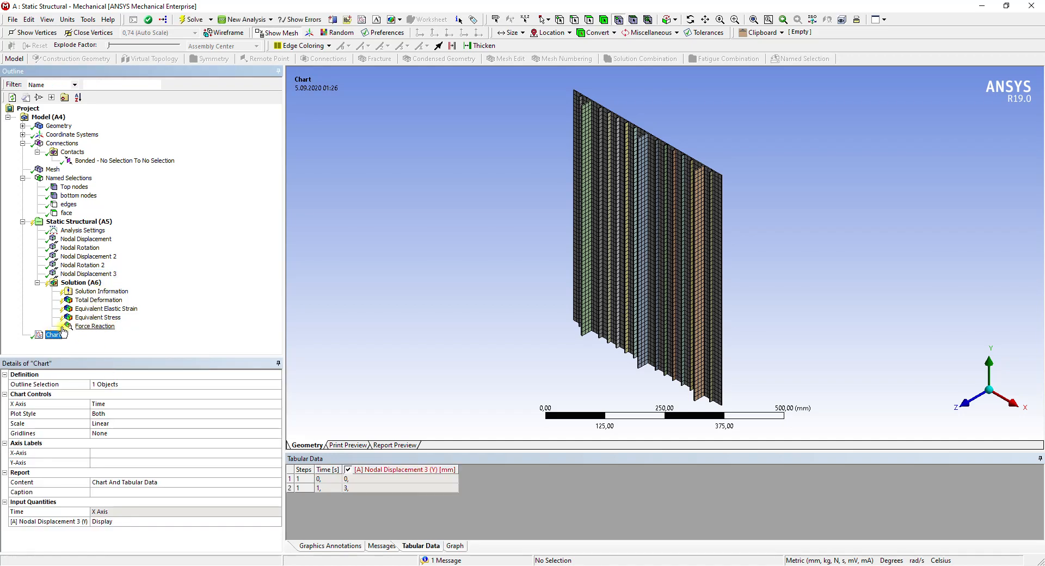
left_click(86, 326)
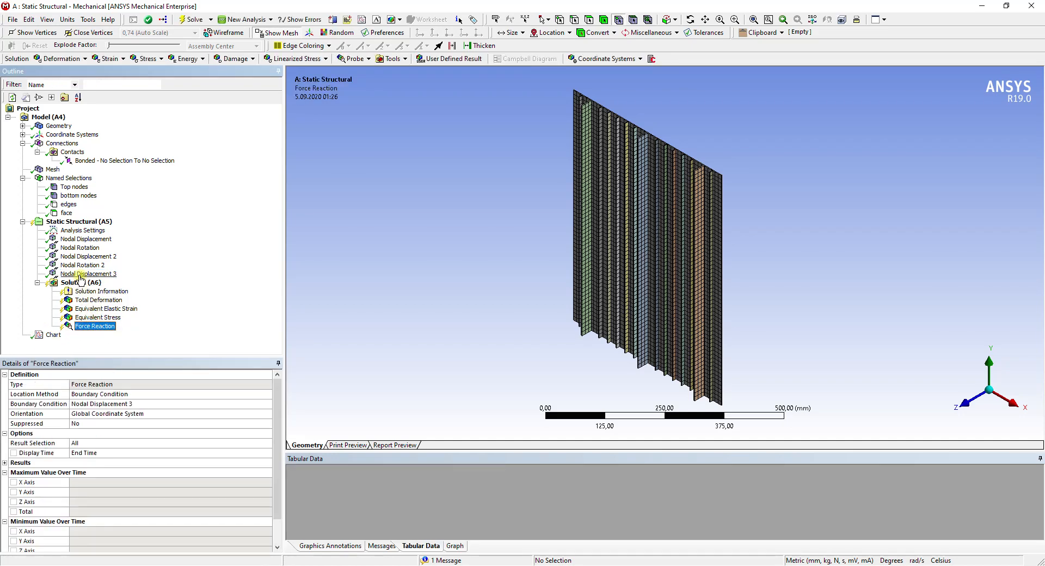
left_click(53, 335)
left_click(99, 384)
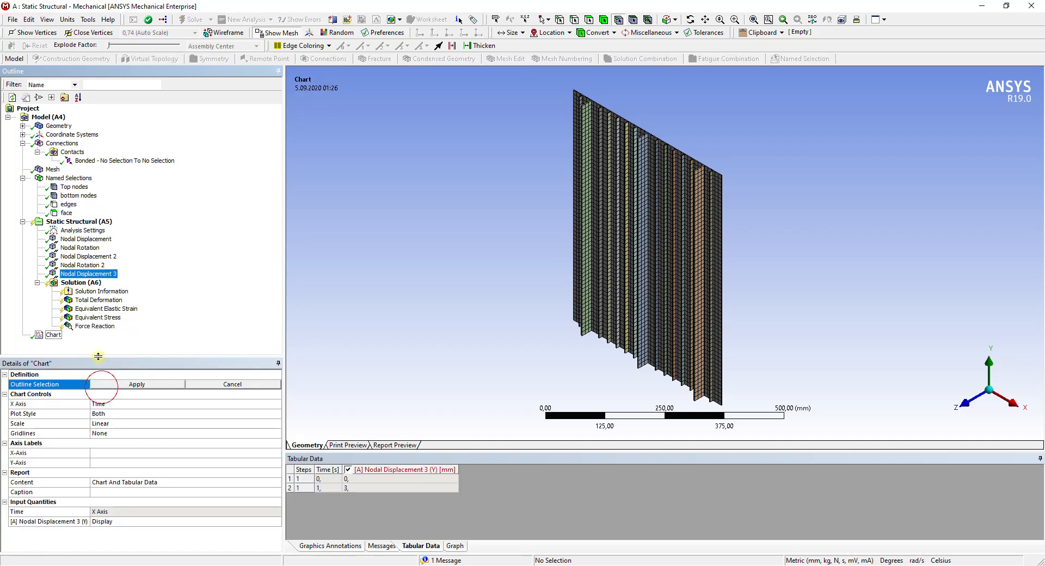
left_click(95, 326, "ctrl")
left_click(117, 385)
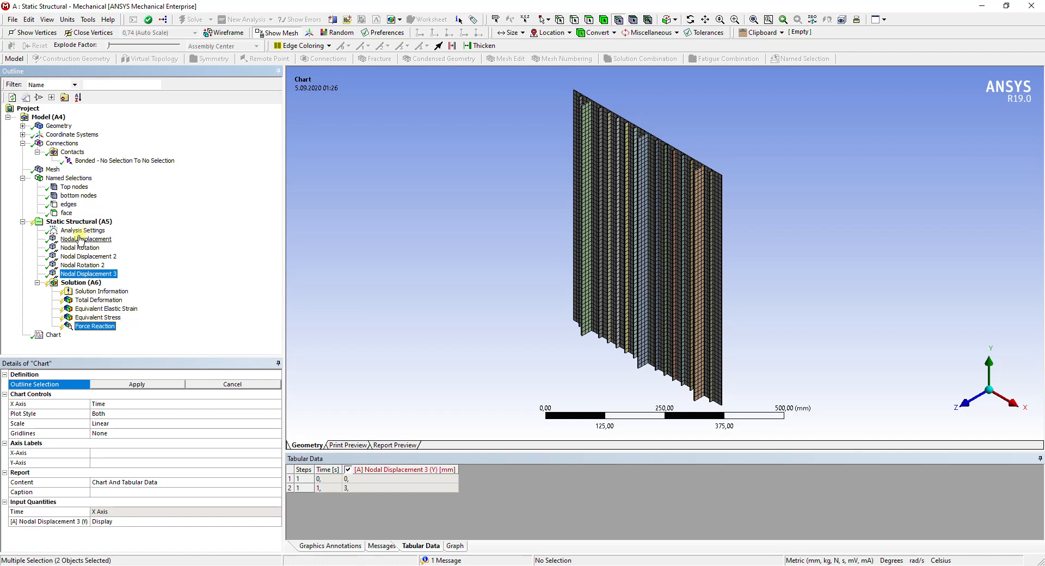
left_click(96, 300)
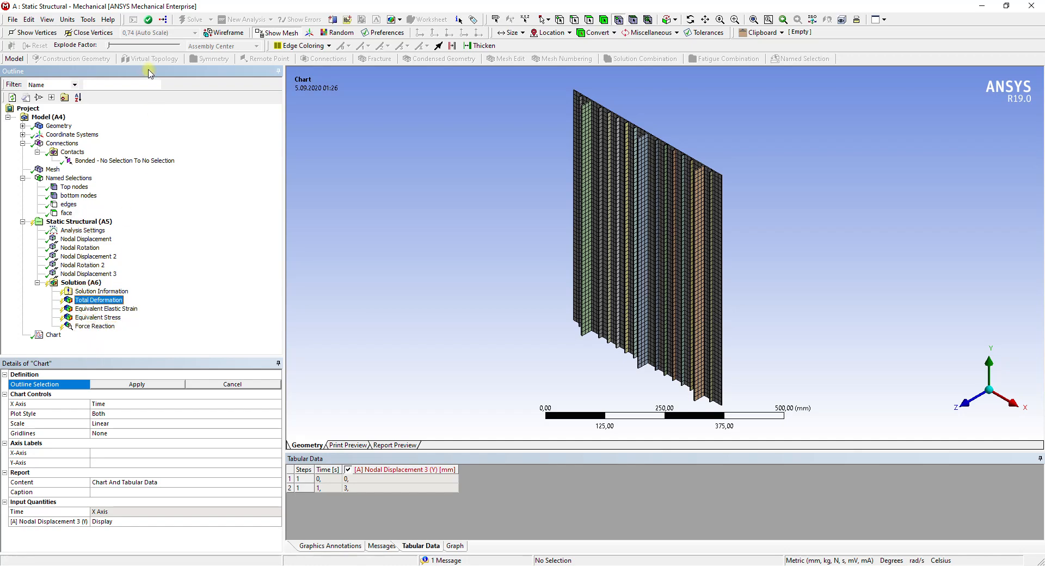
left_click(208, 383)
- Solve the static structural analysis
left_click(99, 300)
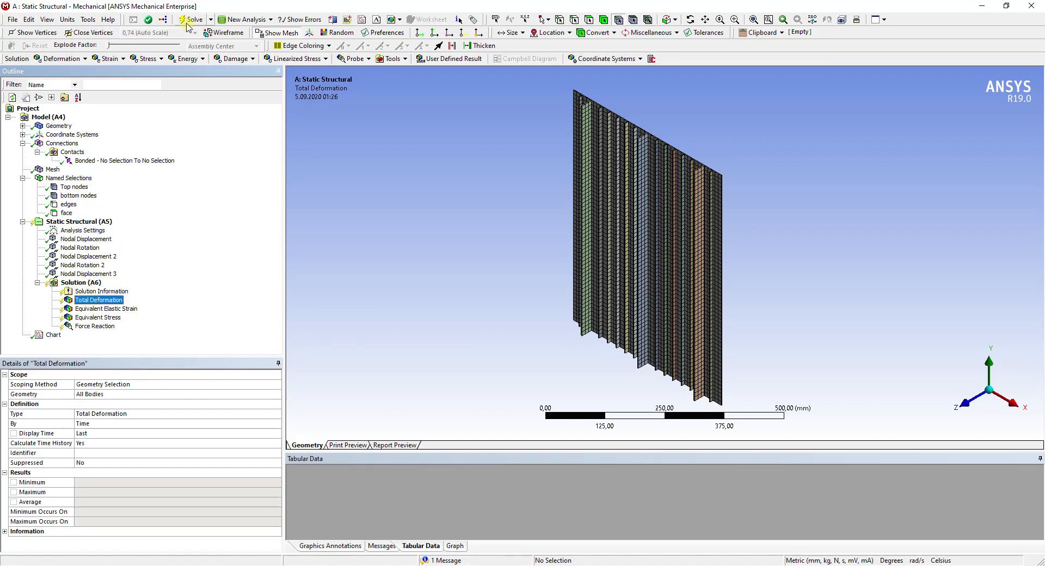
left_click(190, 20)
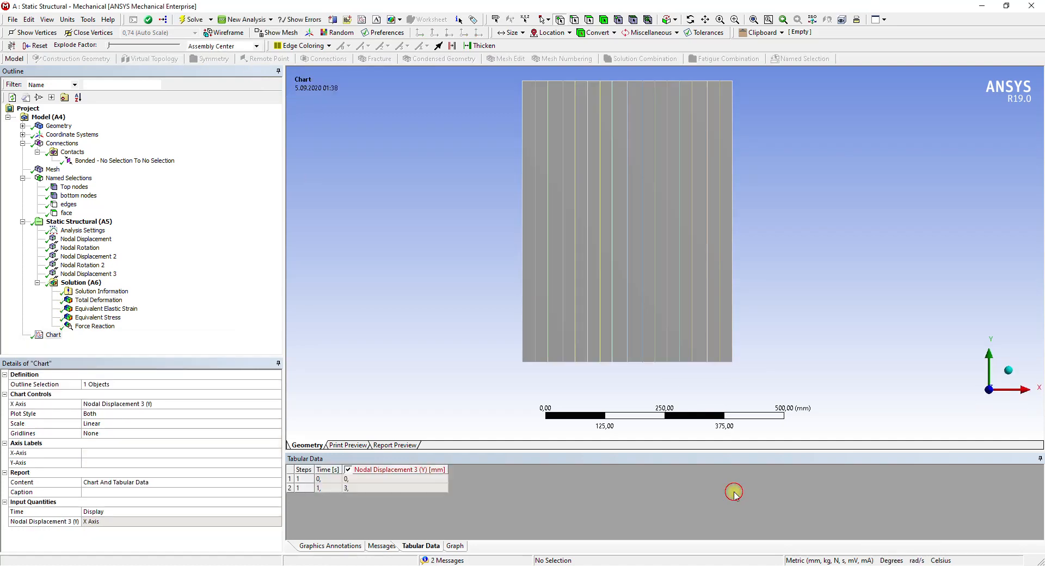
- Add the solved Force Reaction probe to the chart's outline selection alongside Nodal Displacement 3
left_click(85, 326)
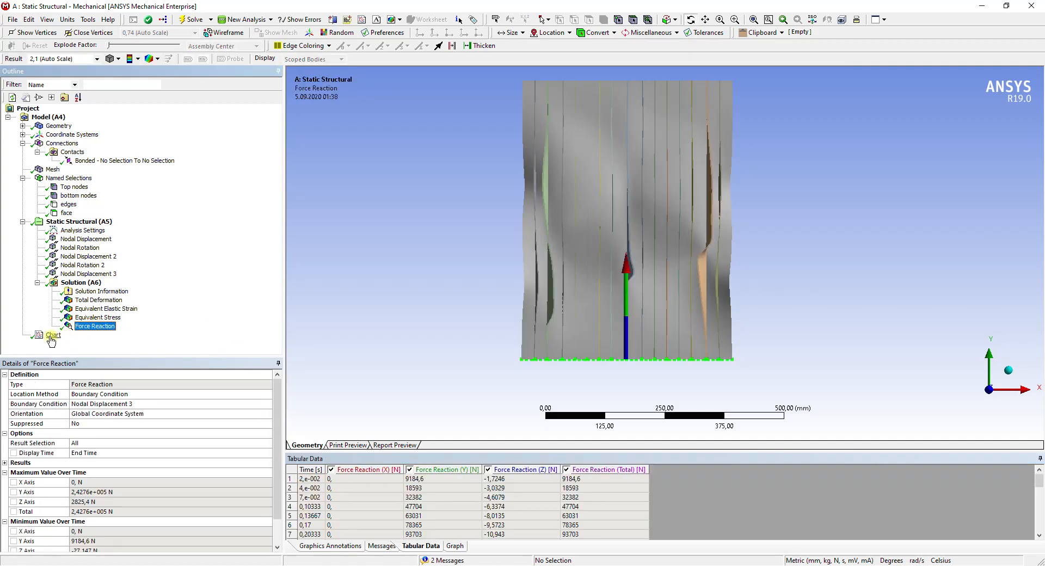
left_click(51, 336)
left_click(102, 385)
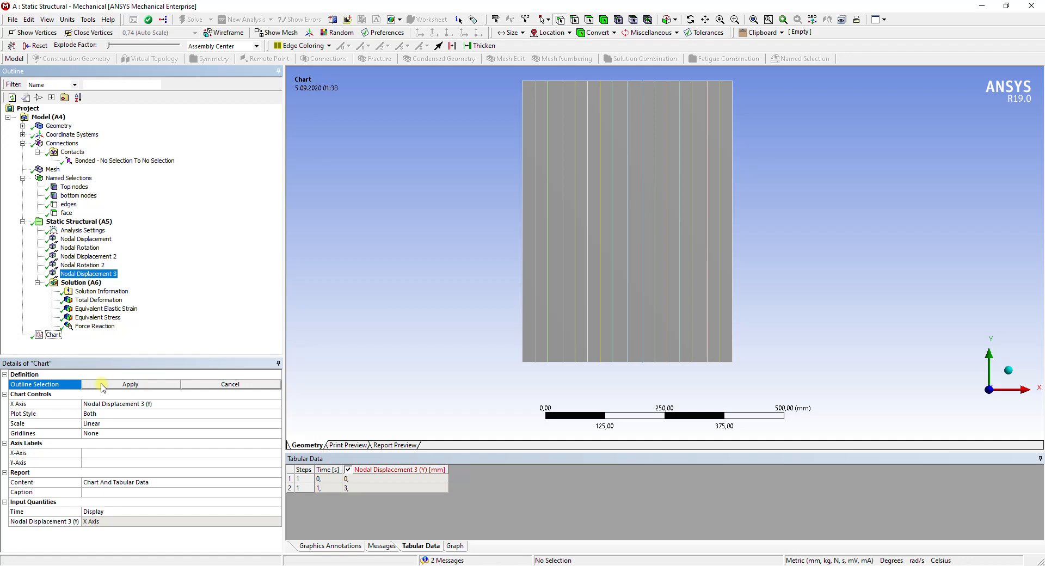
left_click(90, 326, "ctrl")
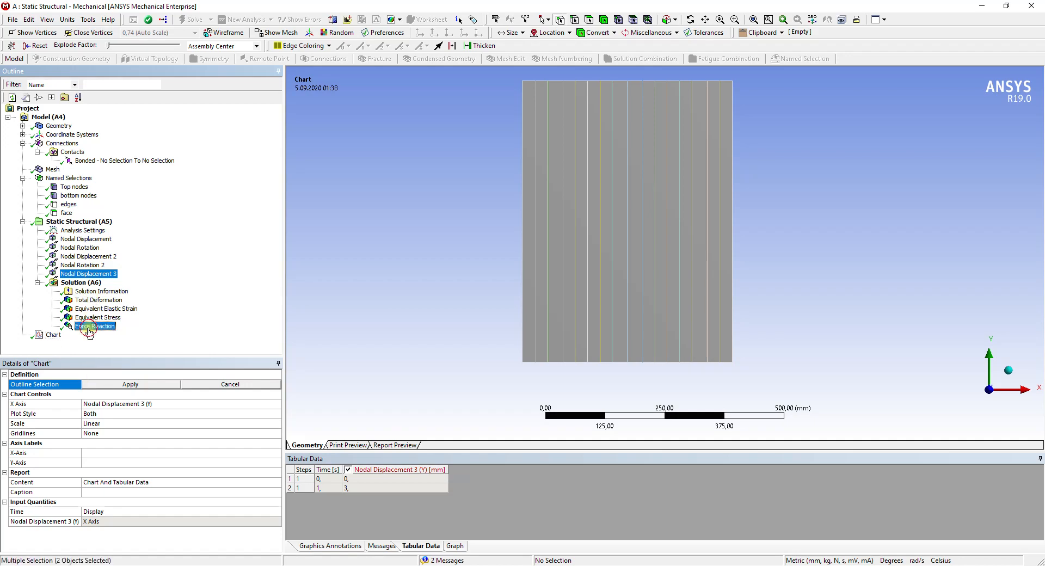
left_click(114, 384)
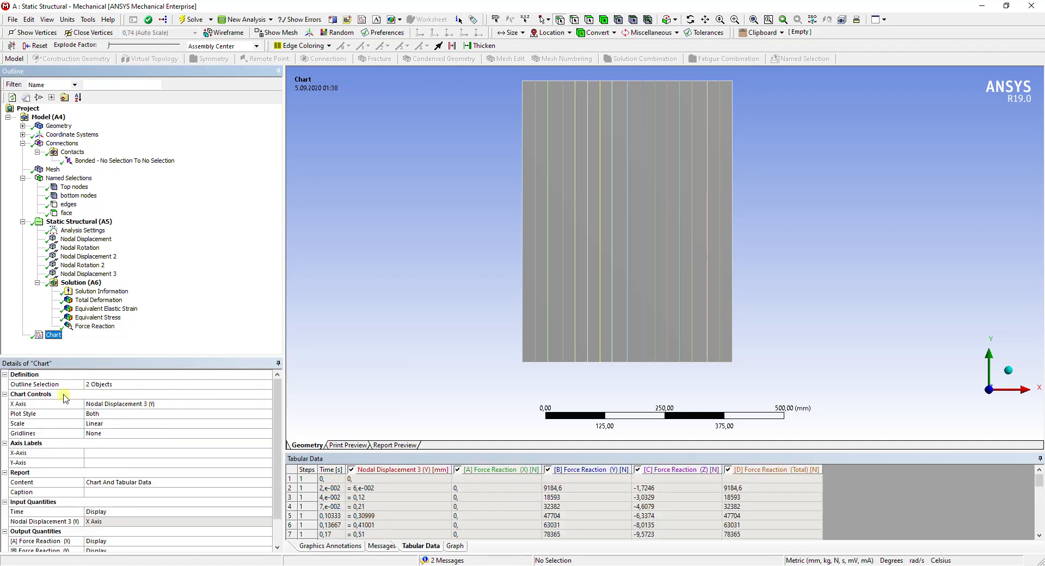
- Set Time and the X, Z and Total force reaction quantities of the chart to Omit, keeping only Force Reaction (Y) displayed
scroll(136, 403, "down", 1)
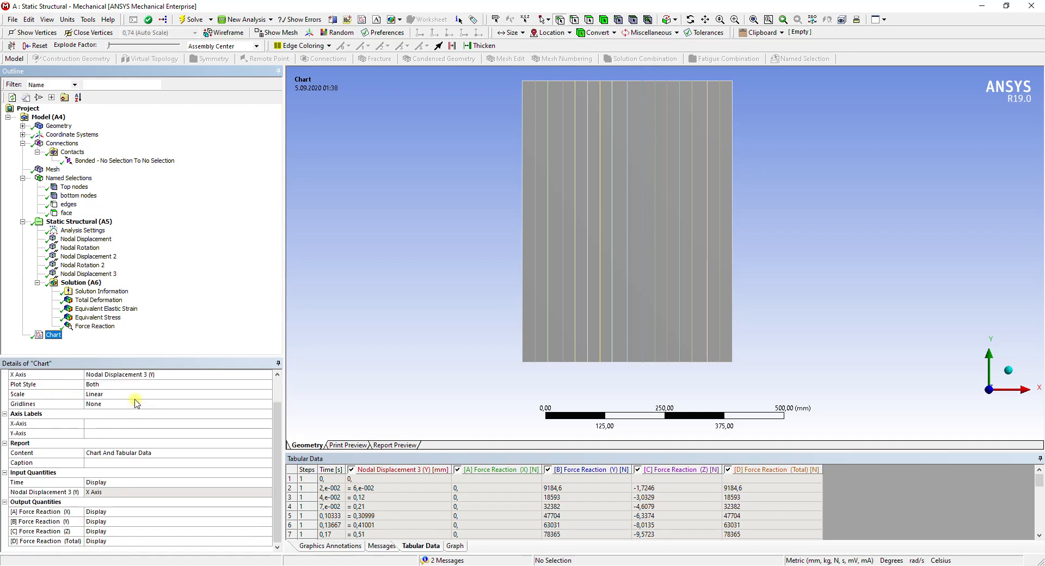
left_click(111, 482)
left_click(267, 482)
left_click(126, 502)
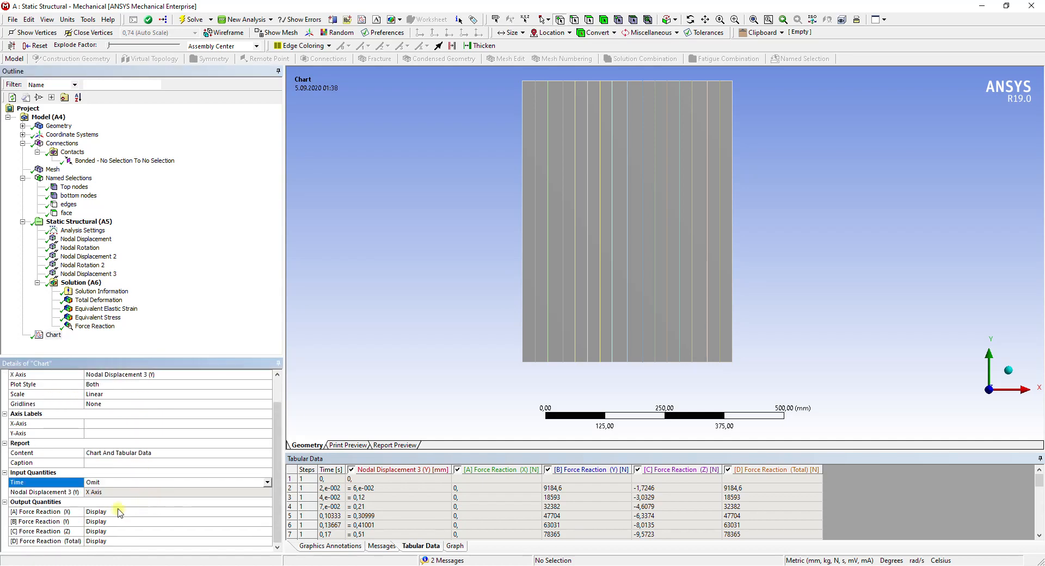
double_click(116, 513)
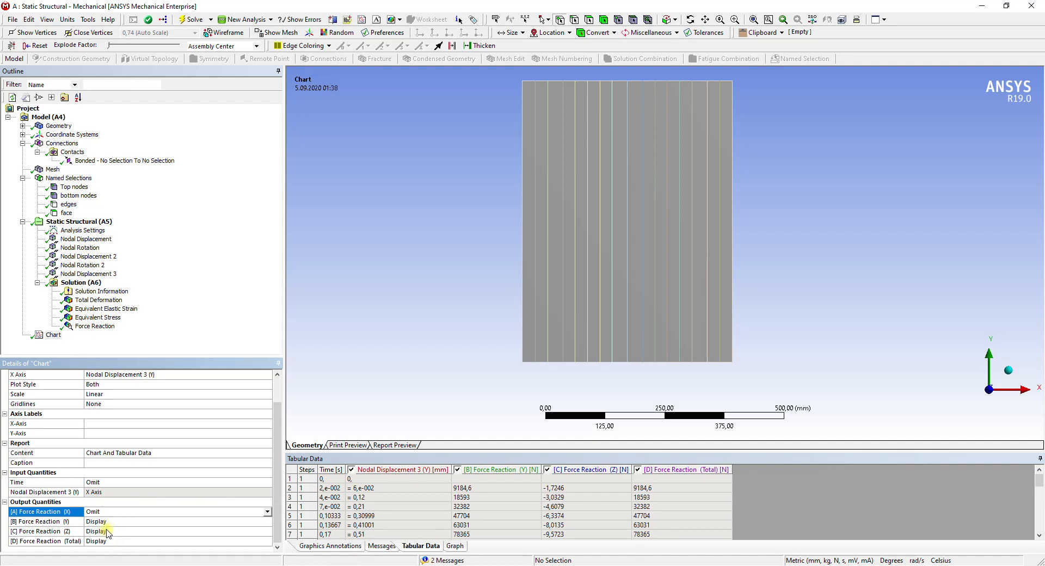
double_click(107, 532)
double_click(118, 541)
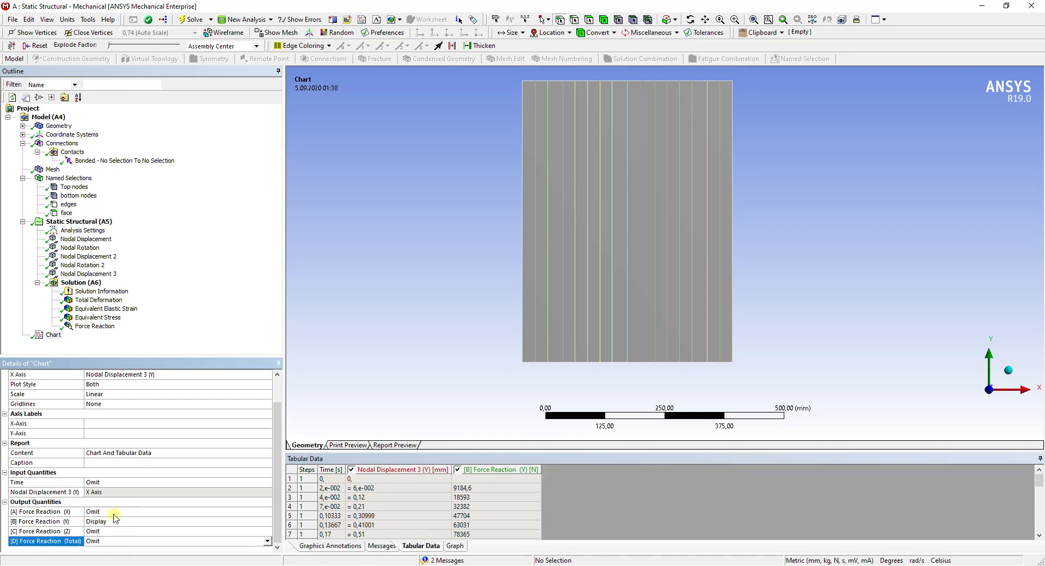
- Show the chart's force-displacement data as a graph and enlarge it to examine the curve
scroll(120, 483, "up", 2)
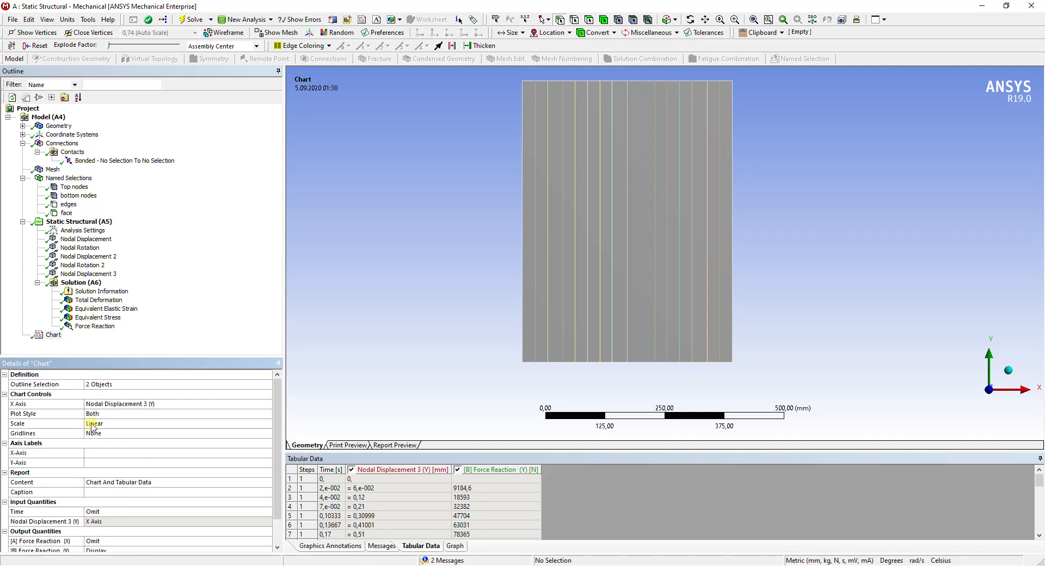
left_click(55, 335)
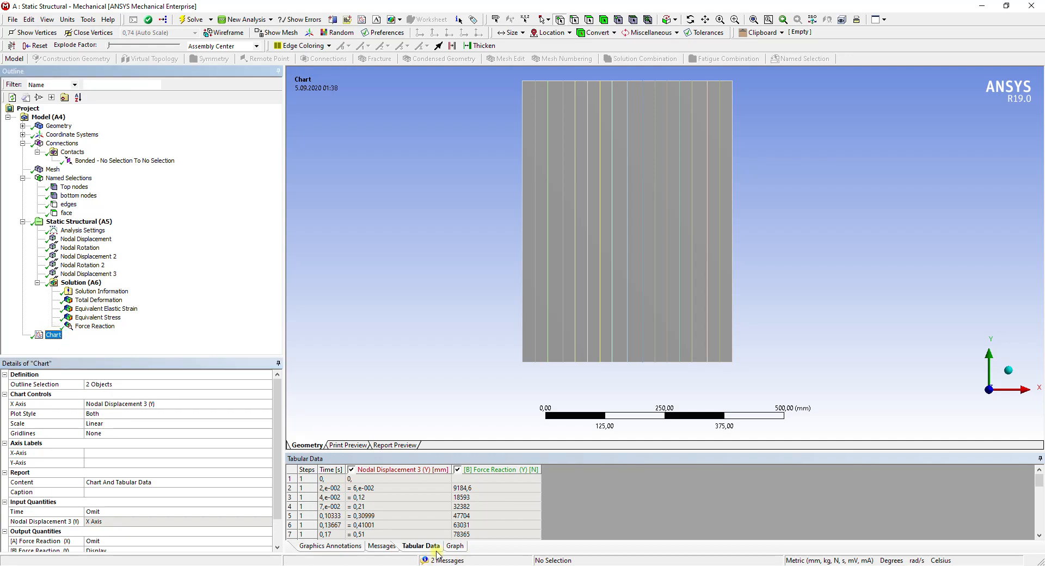
left_click_drag(461, 446, 460, 253)
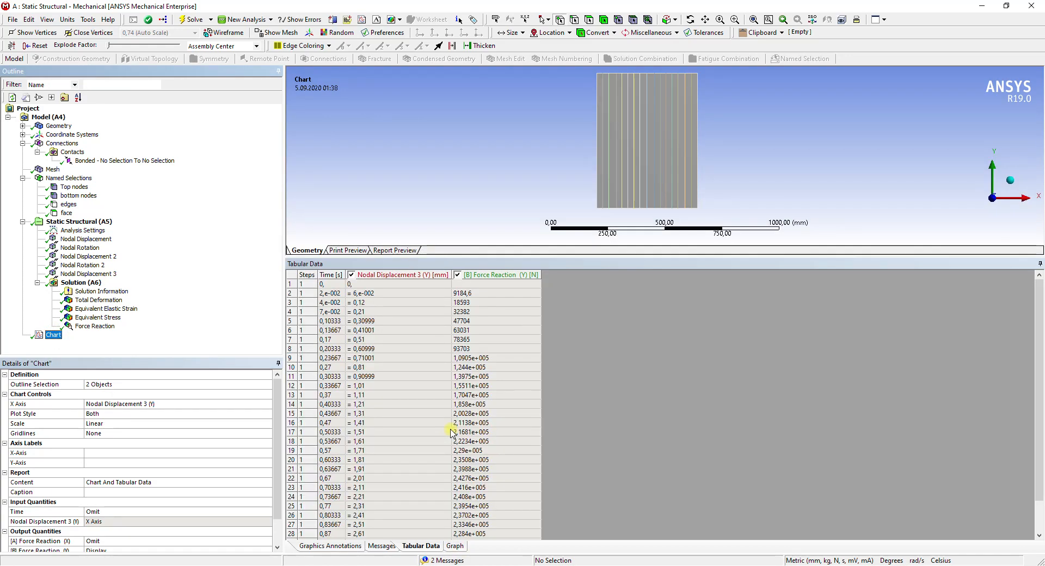
left_click(453, 546)
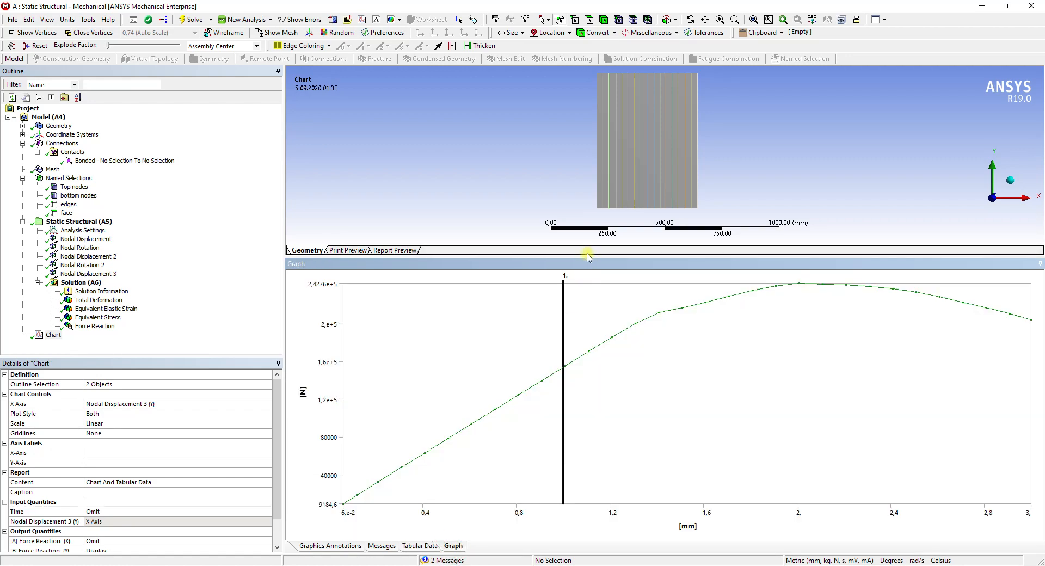
left_click_drag(587, 258, 587, 77)
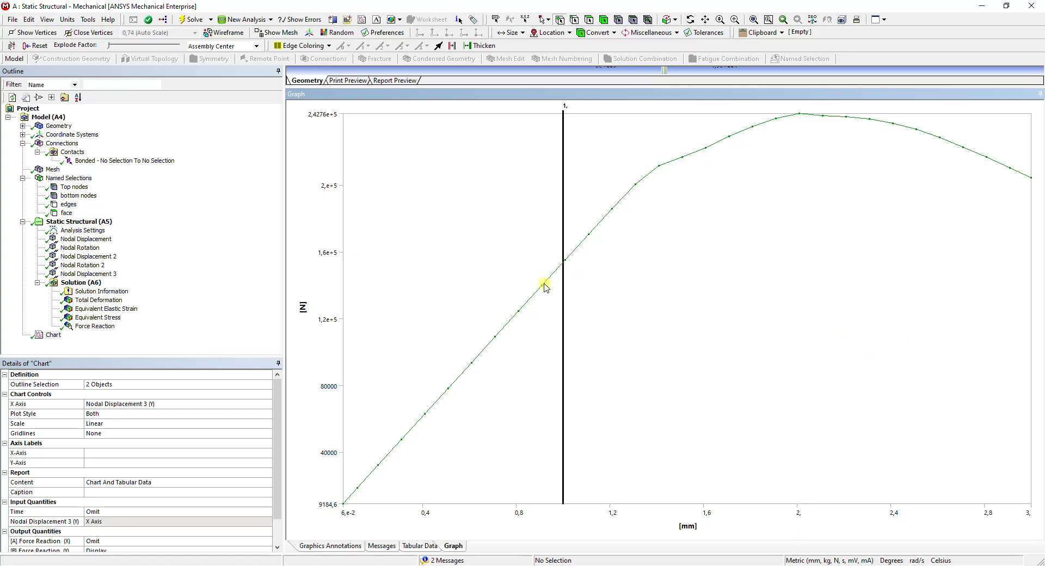
- Switch to the stiffened panel stability paper in Acrobat Reader and examine the Specimen B load versus end-shortening curve in Fig. 3
mouse_move(231, 563)
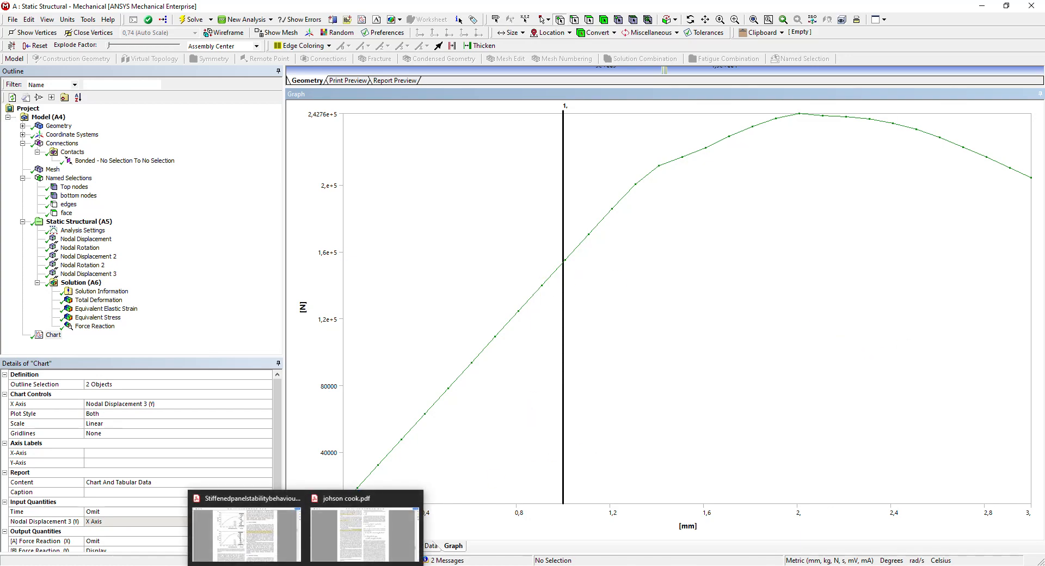
left_click(259, 552)
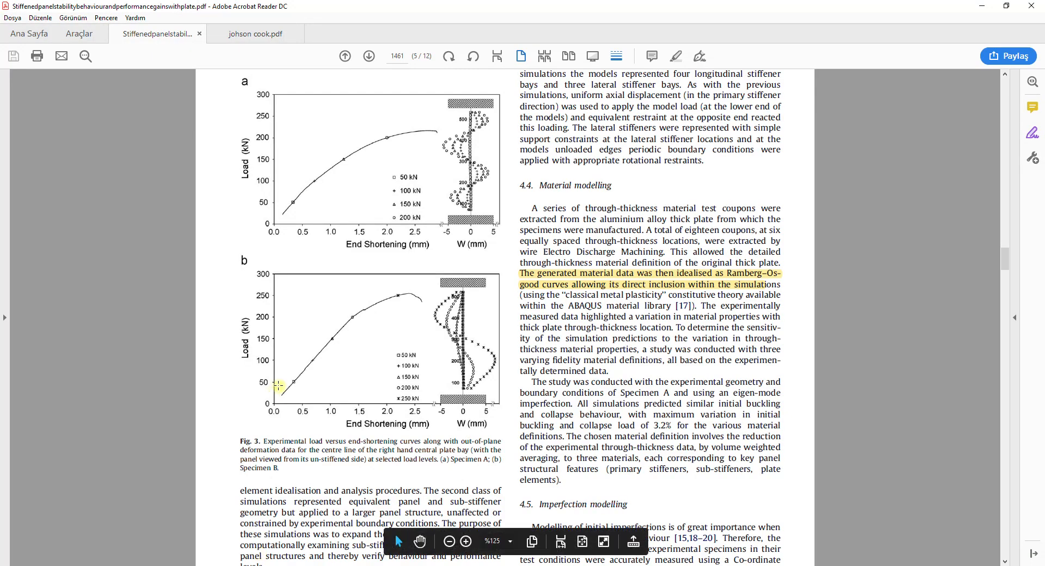
scroll(277, 387, "down", 1)
scroll(368, 362, "down", 1)
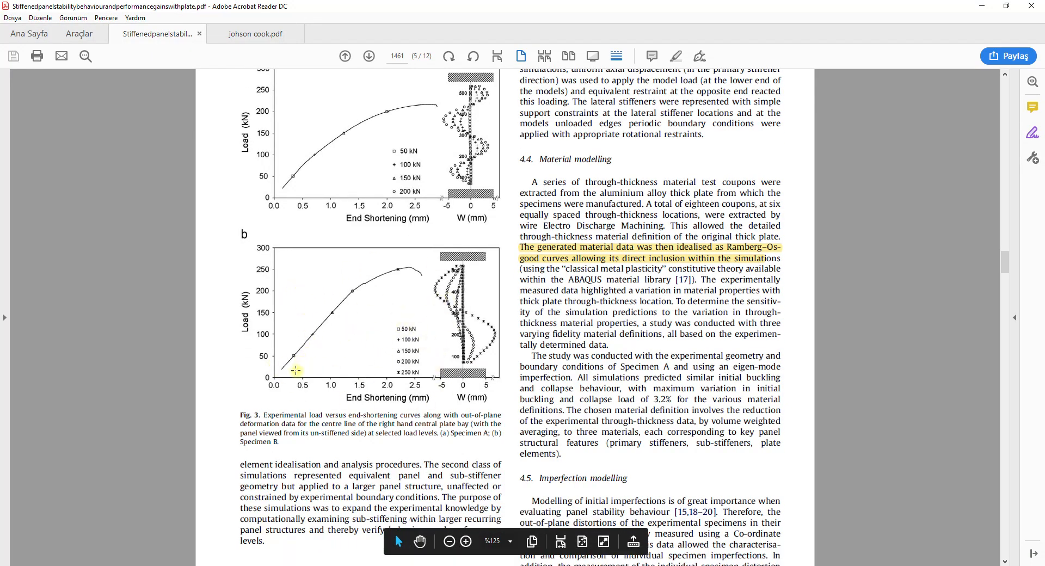
scroll(339, 354, "down", 1)
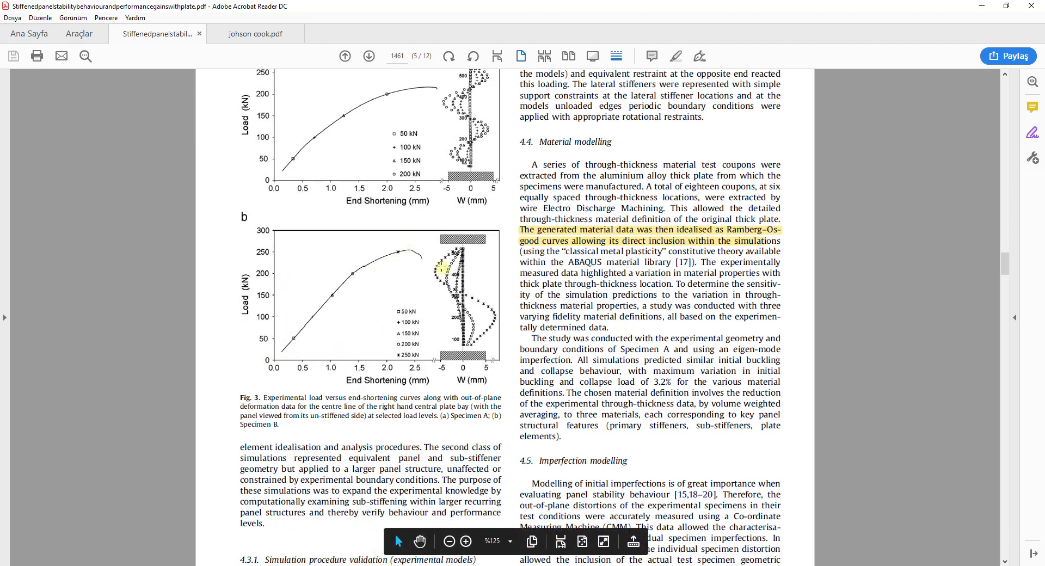
- Switch to the Sub-stiffened presentation in PowerPoint, examine the Results slide for Specimen B, and return to ANSYS Mechanical
key("alt+Tab")
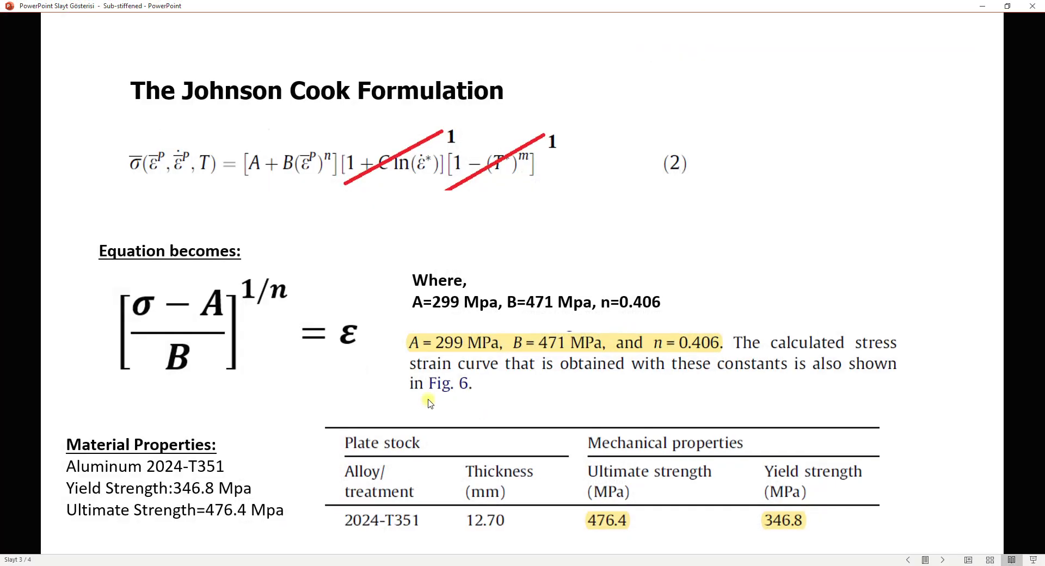
left_click(427, 400)
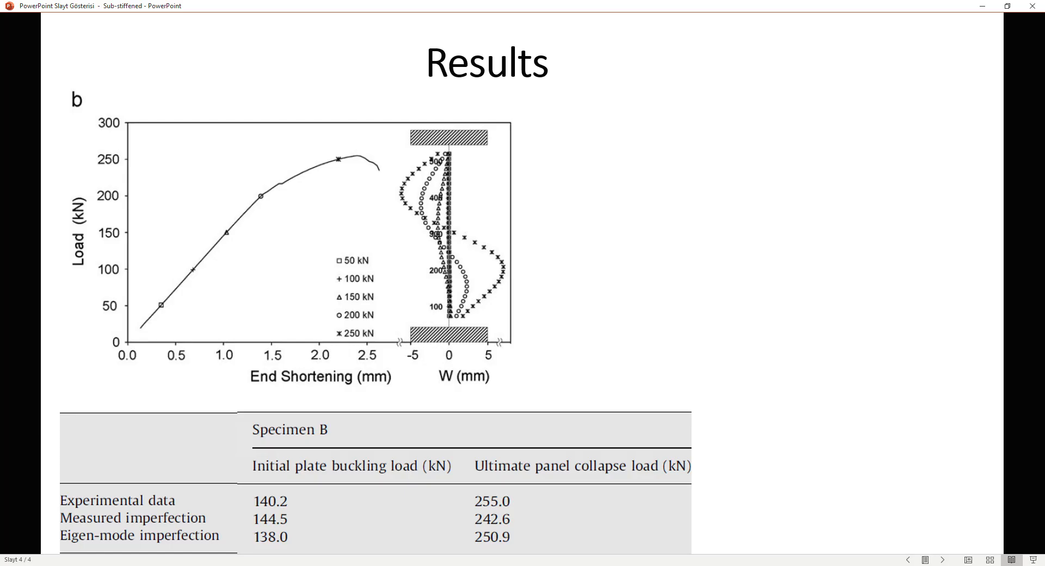
key("alt+Tab")
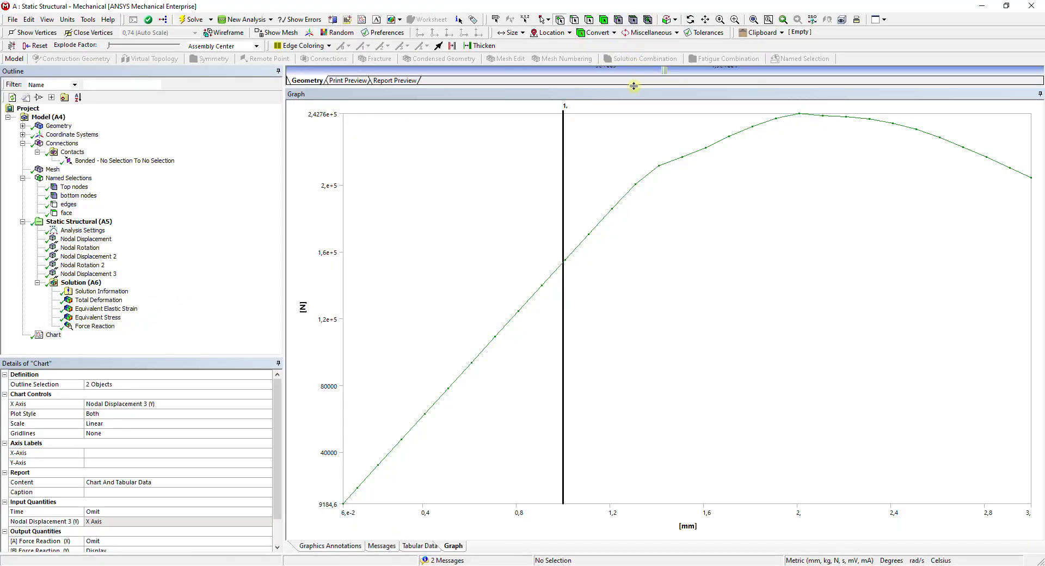
- Shrink the graph area and examine the Total Deformation result in a side view along the X axis
left_click_drag(632, 85, 632, 415)
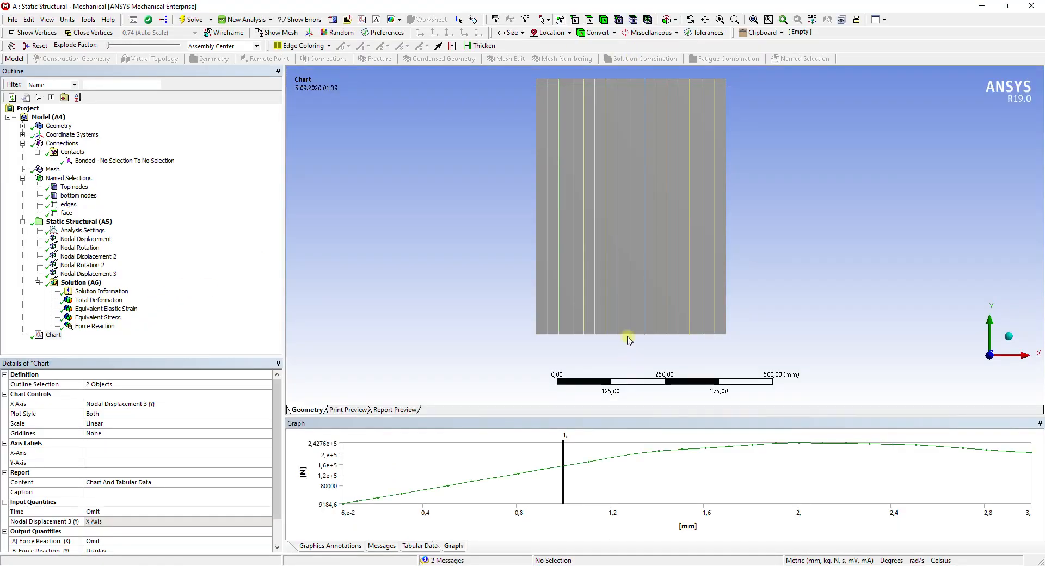
left_click(98, 299)
left_click(1021, 355)
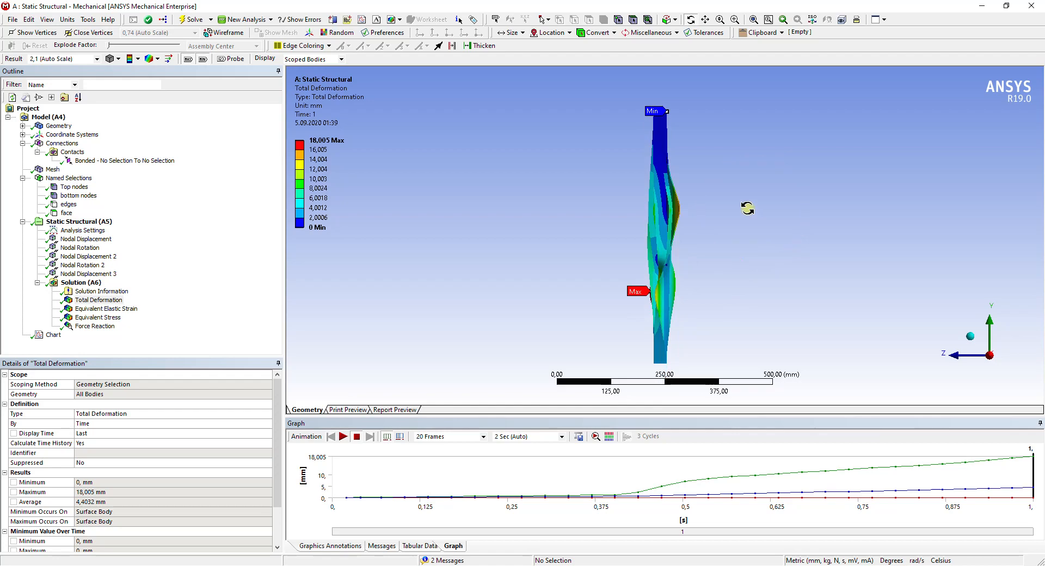
- Hide all stiffener surface bodies in the geometry, leaving only the first surface body, the plate, shown
left_click(23, 126)
left_click(63, 143)
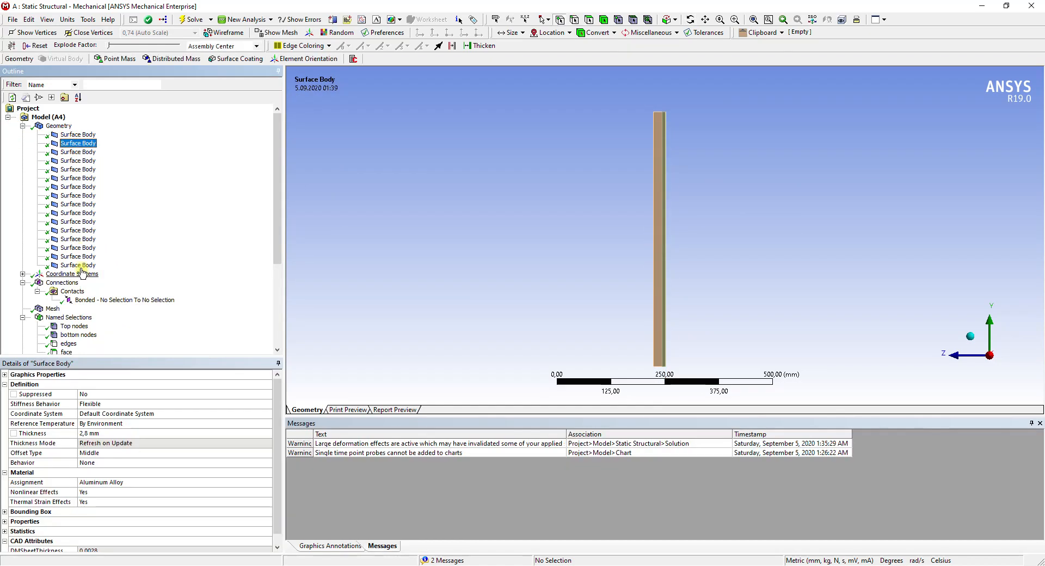
left_click(79, 265, "shift")
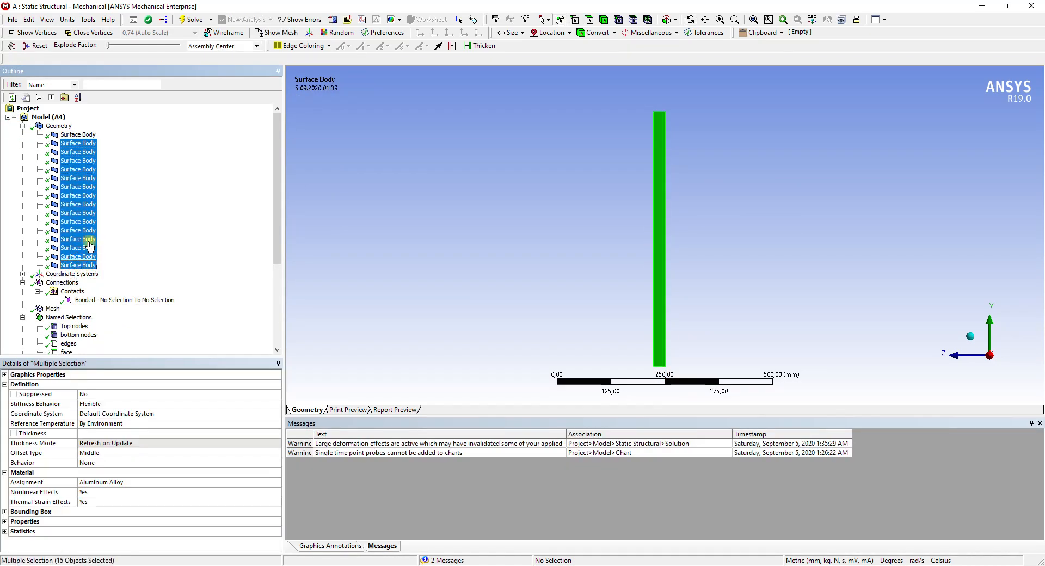
right_click(87, 213)
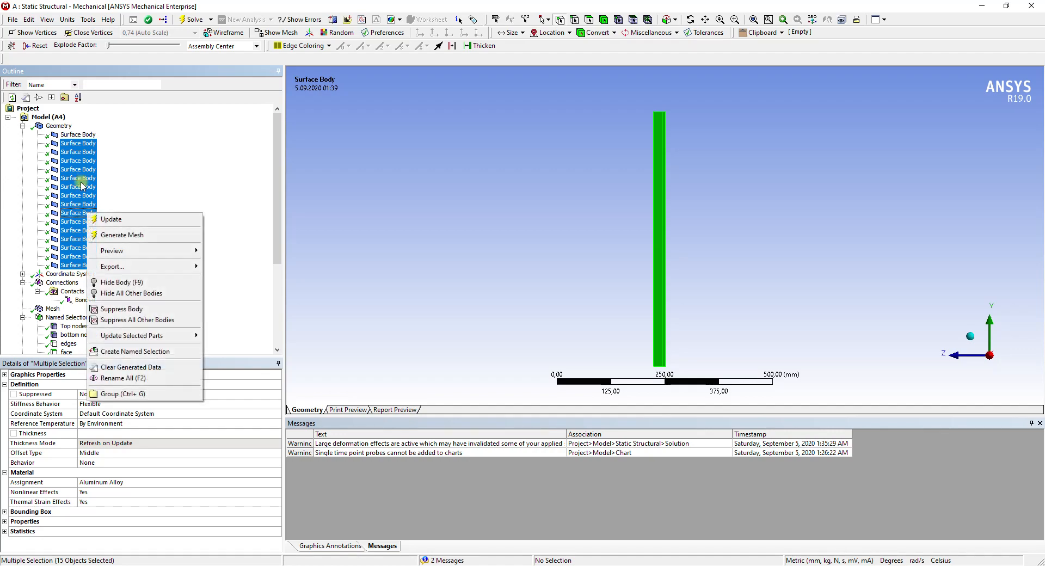
left_click(118, 282)
left_click(71, 135)
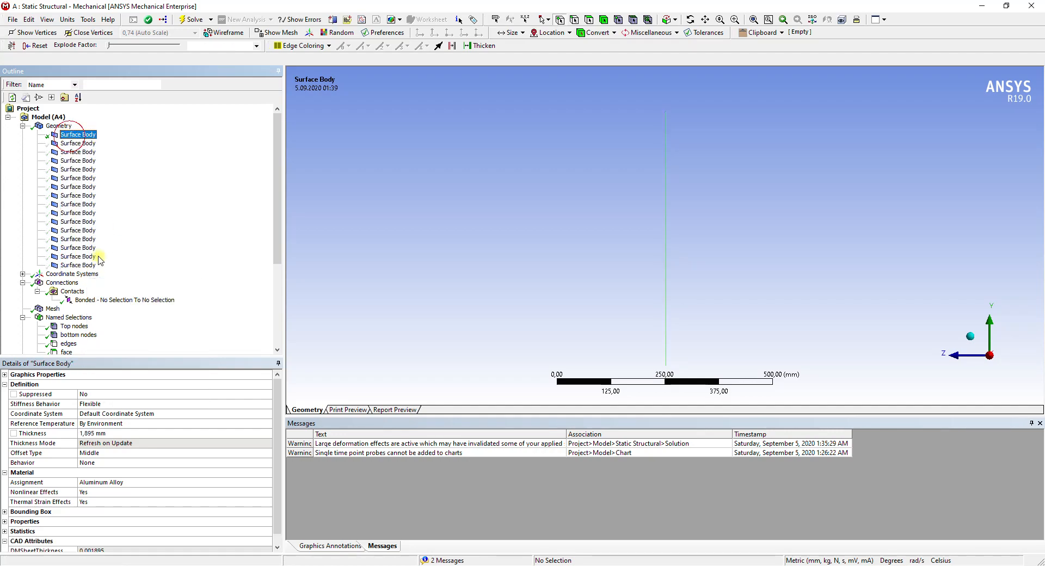
- Display Total Deformation for the plate alone, compare it with the Specimen B deflection plot in the PowerPoint presentation, and return to ANSYS Mechanical
scroll(78, 334, "down", 3)
scroll(79, 334, "down", 2)
left_click(97, 308)
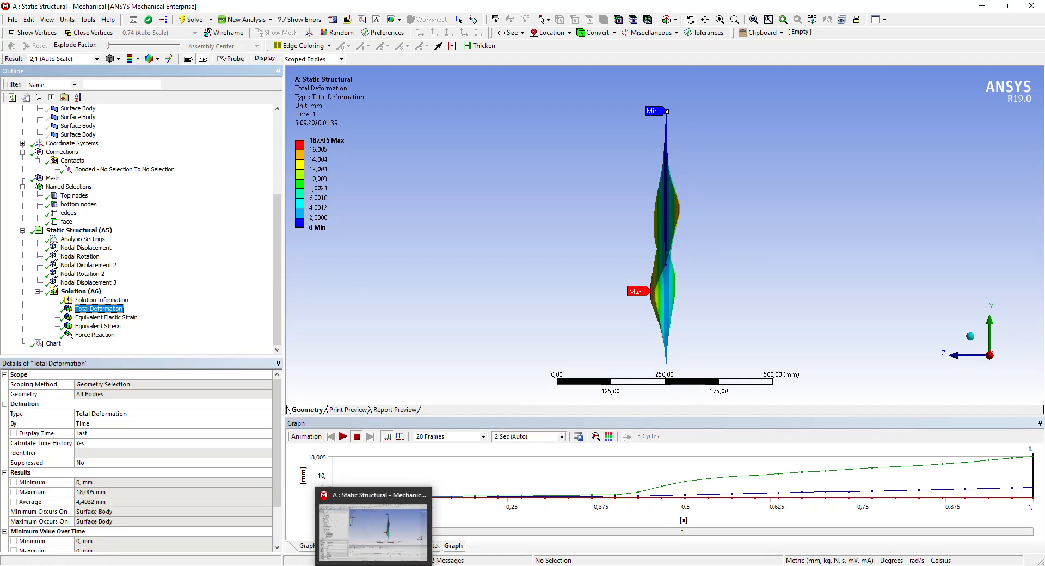
left_click(335, 534)
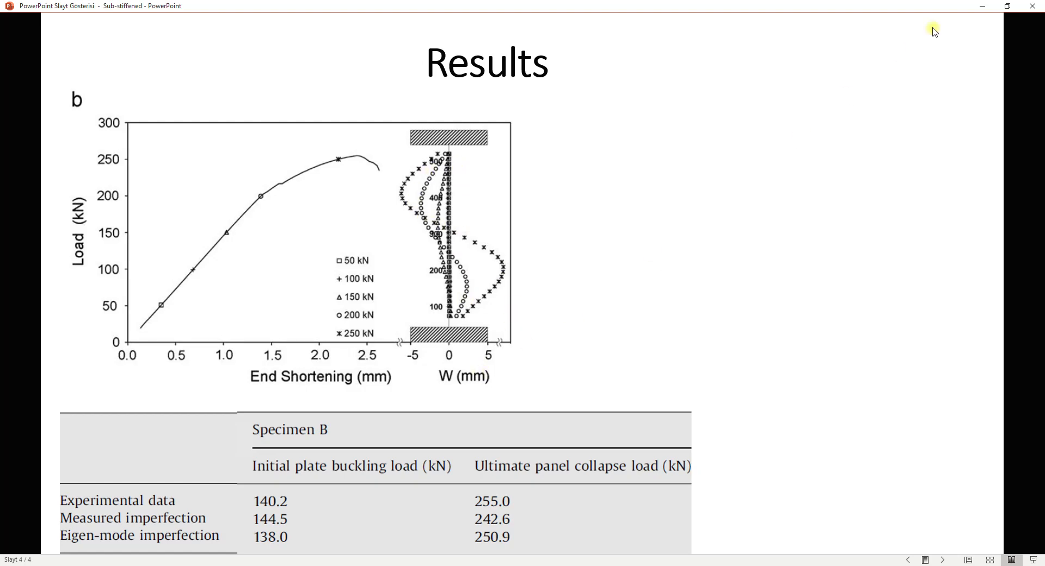
left_click(982, 6)
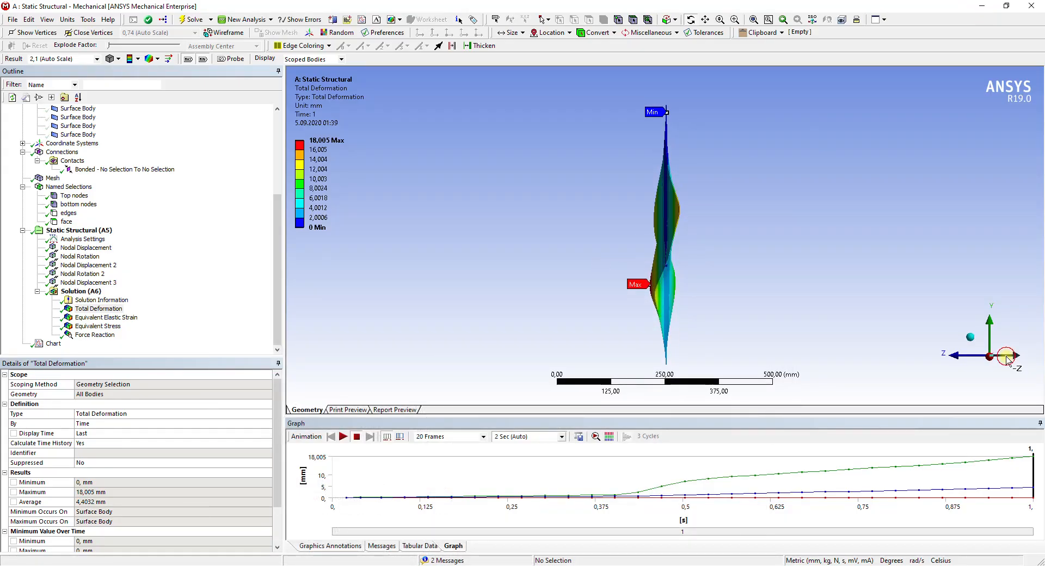
- Examine the plate's deformed shape from the opposite side along the X axis, at an angle and in the isometric view
left_click(1009, 359)
left_click(1007, 357)
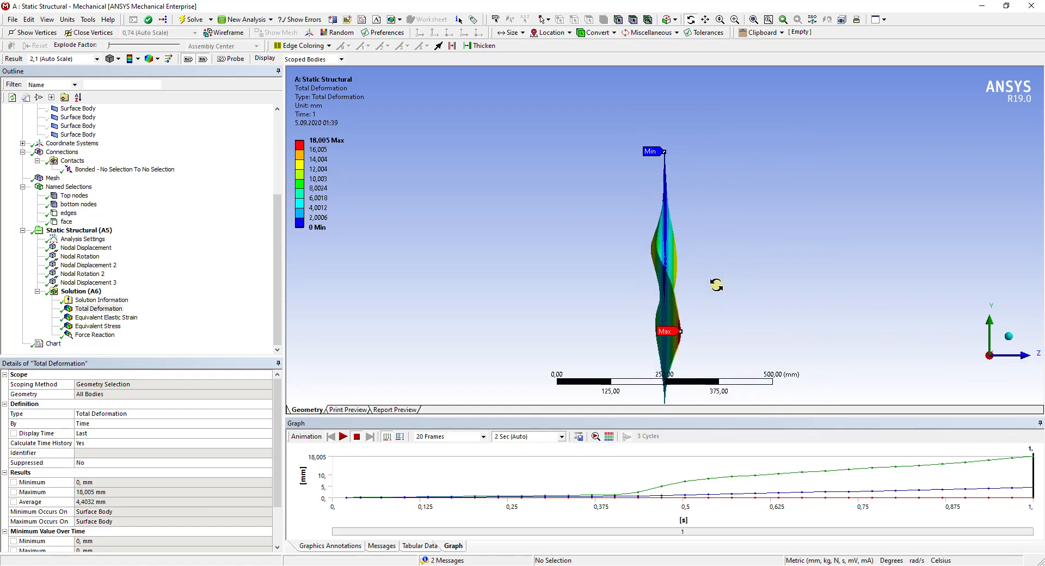
left_click_drag(730, 289, 872, 288)
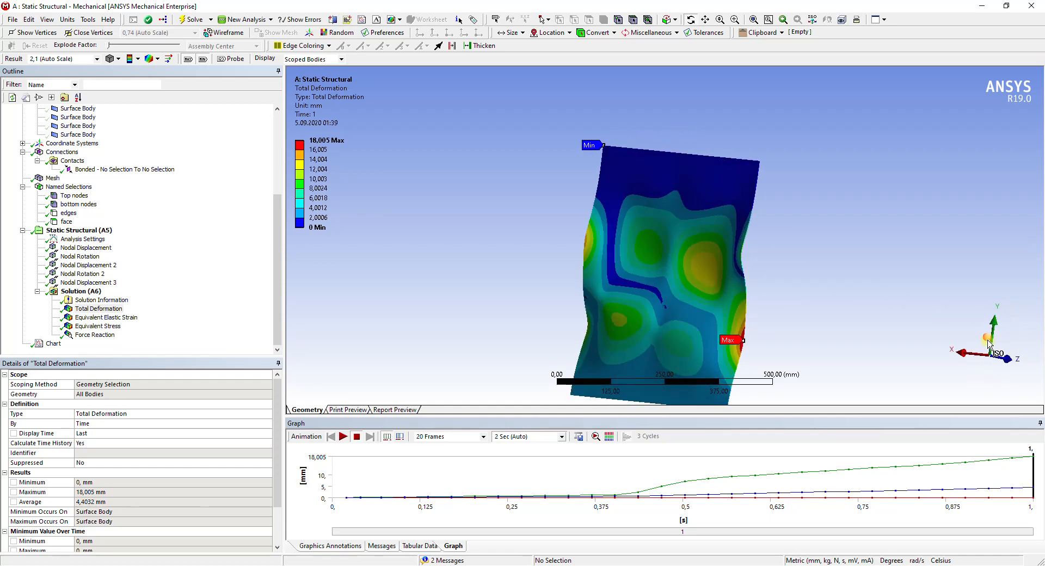
left_click(988, 342)
- Show the hidden stiffener surface bodies of the geometry again
scroll(114, 175, "up", 5)
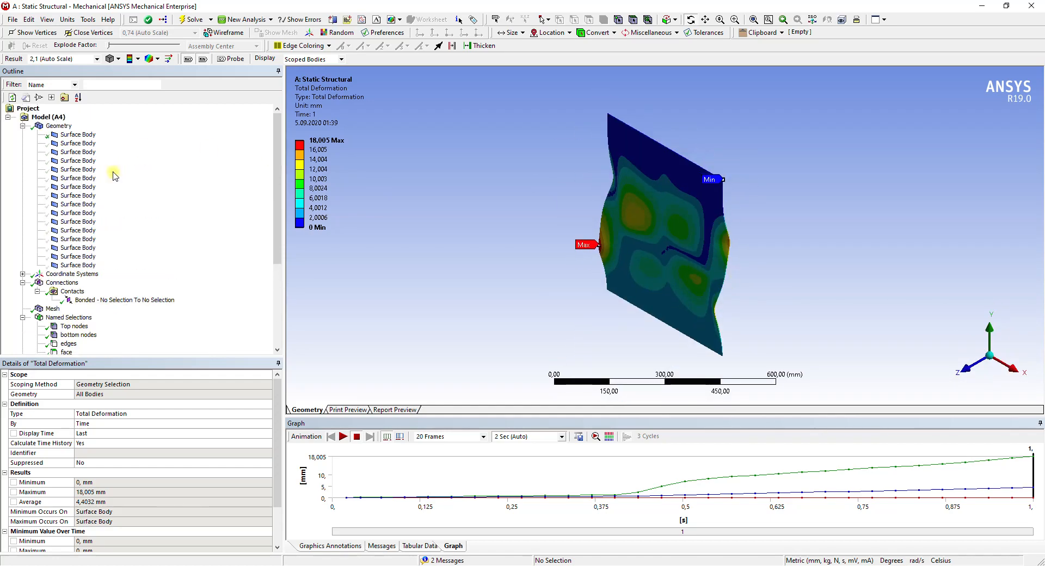
left_click(63, 143)
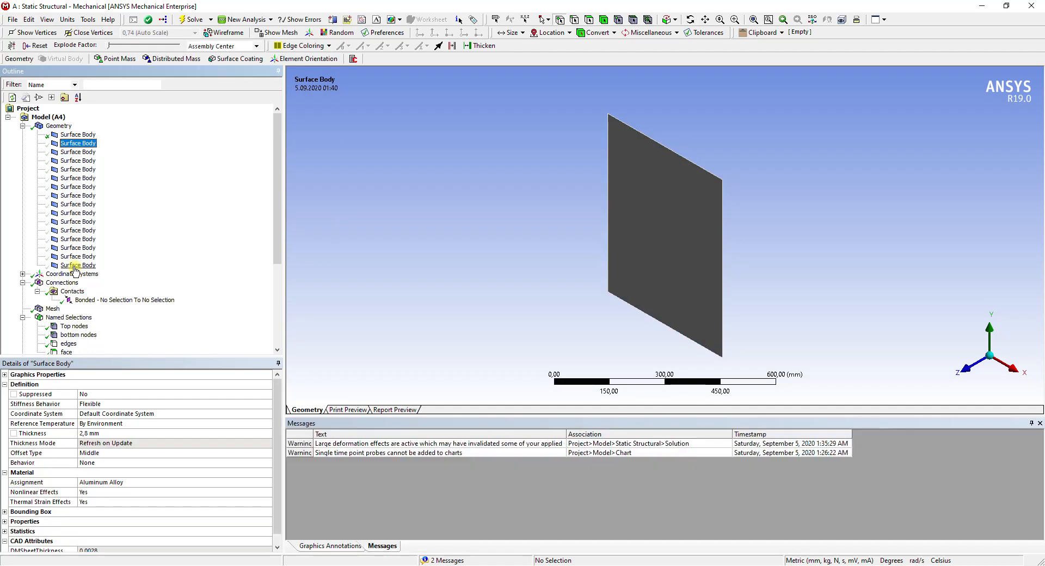
left_click(76, 265, "shift")
right_click(88, 194)
left_click(120, 263)
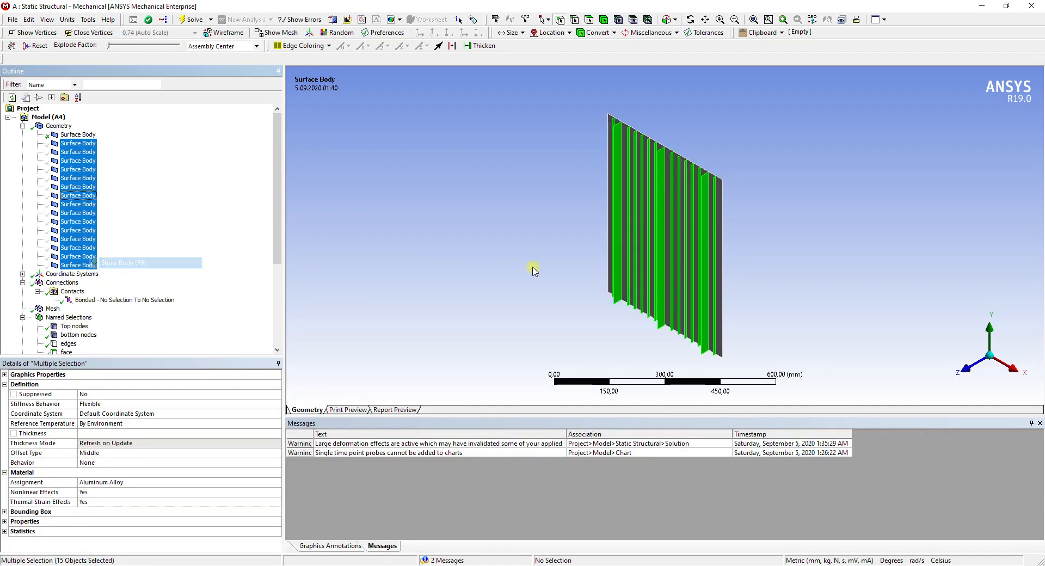
- Display Total Deformation for the full stiffened panel and animate it, examining the motion from the +X side and at an angle
scroll(97, 318, "down", 5)
left_click(98, 309)
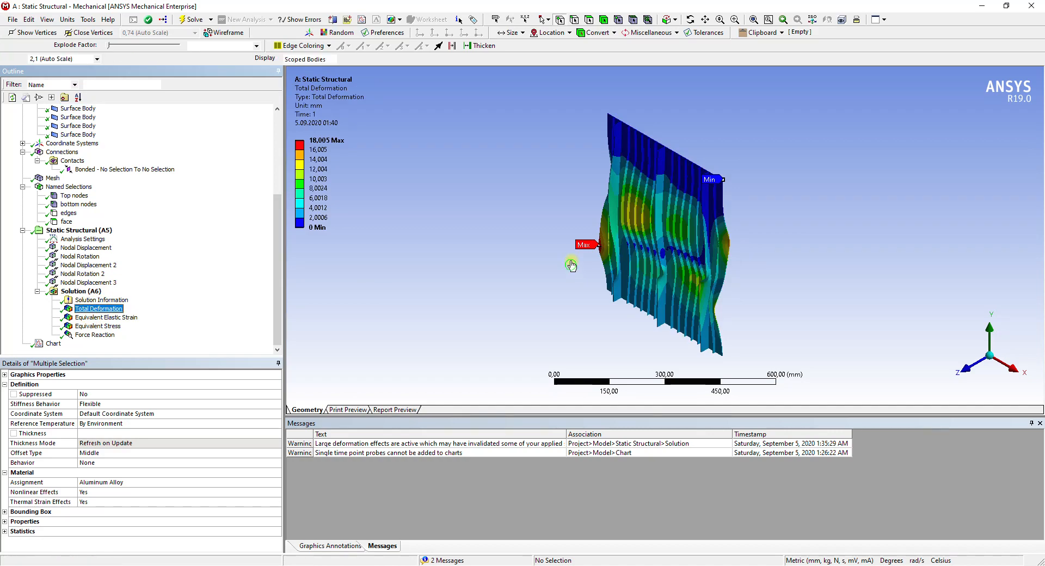
middle_click_drag(571, 261, 379, 422)
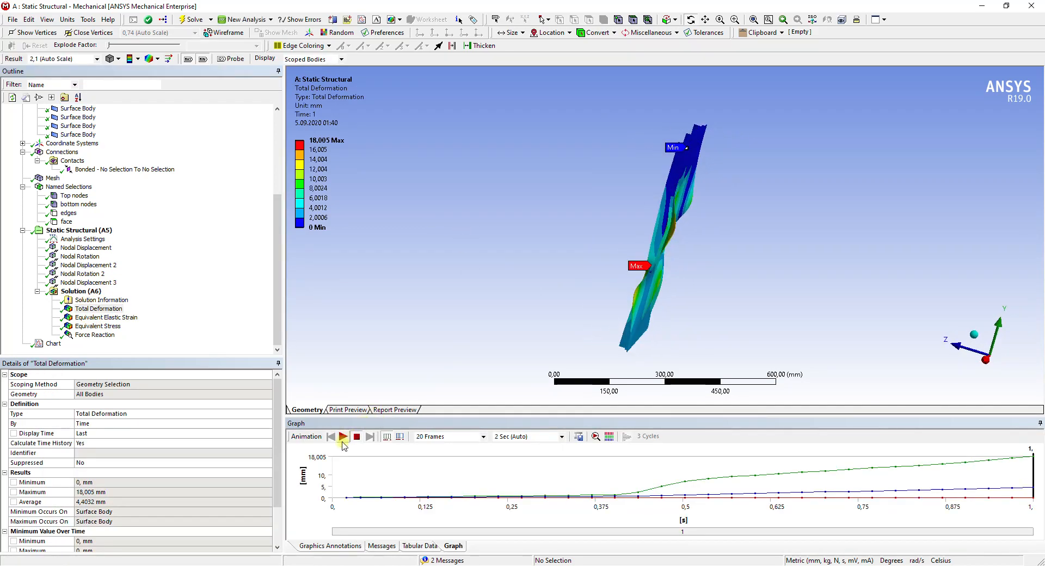
left_click(343, 438)
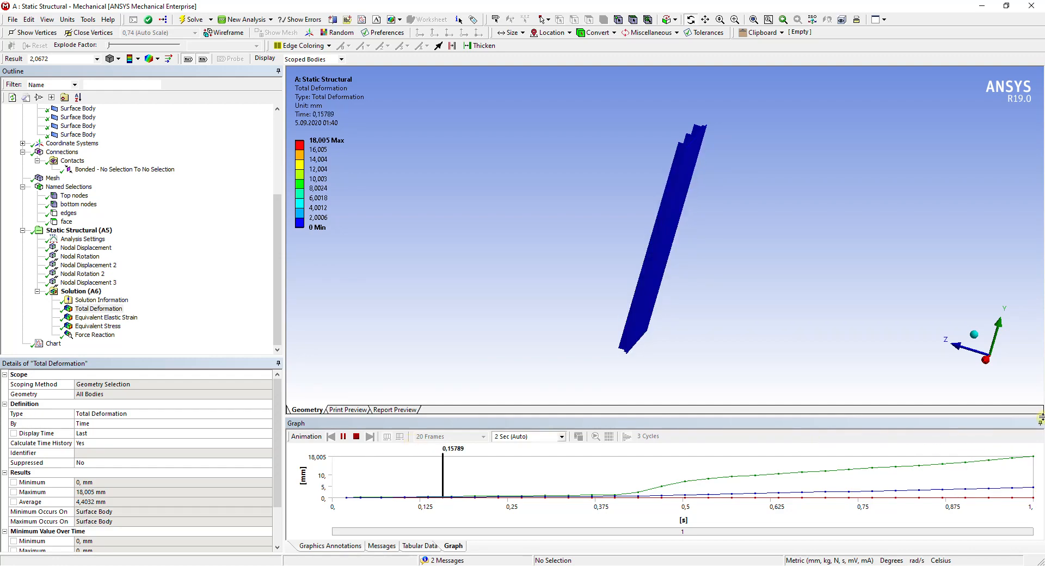
left_click(988, 367)
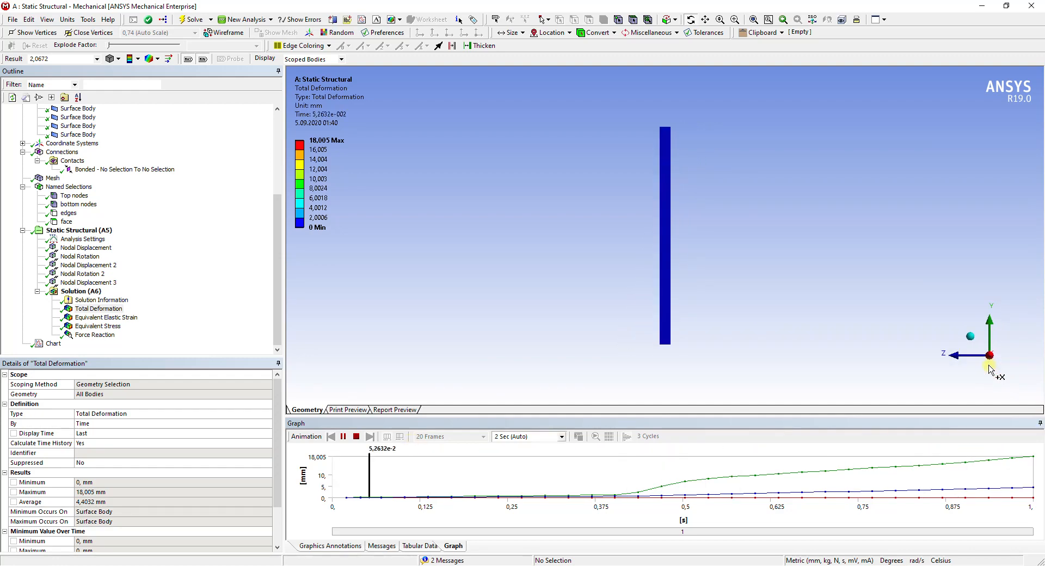
left_click_drag(759, 330, 888, 313)
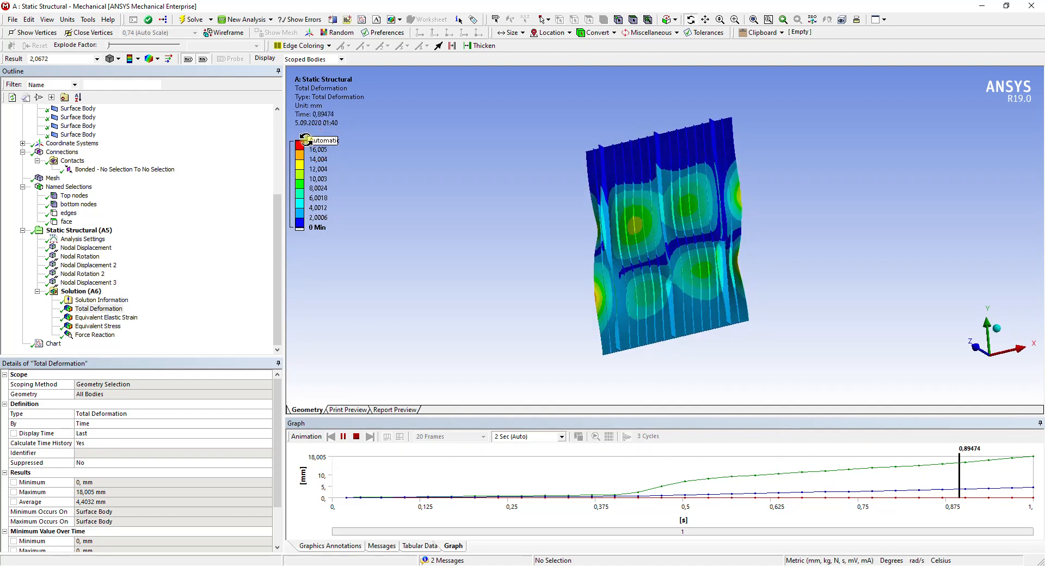
left_click(356, 436)
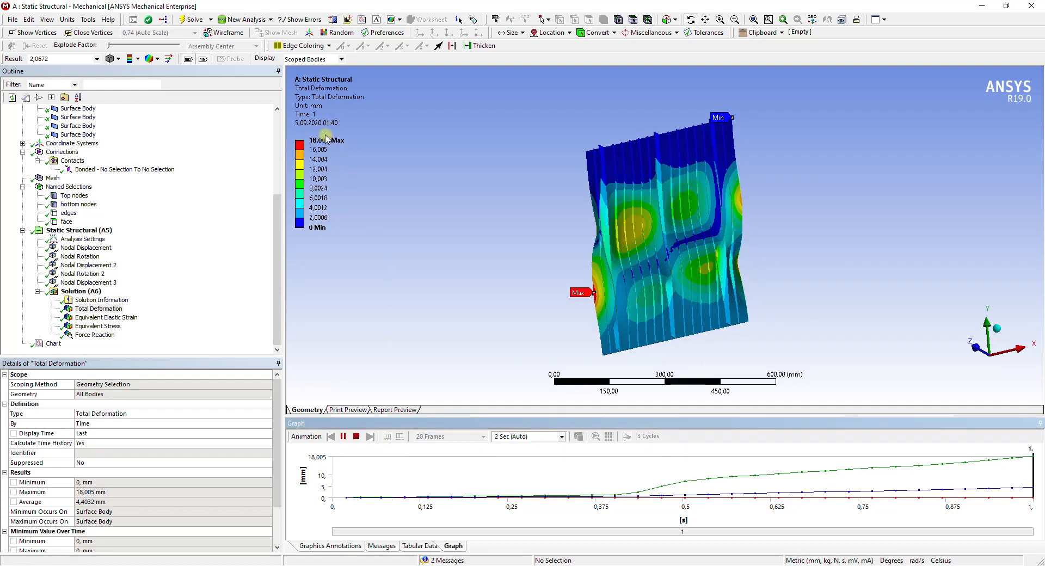
- Increase the Total Deformation legend to 14 contour bands, then play the deformation animation and stop it
left_click(290, 136)
left_click(289, 136)
left_click(290, 137)
left_click(290, 136)
left_click(290, 136)
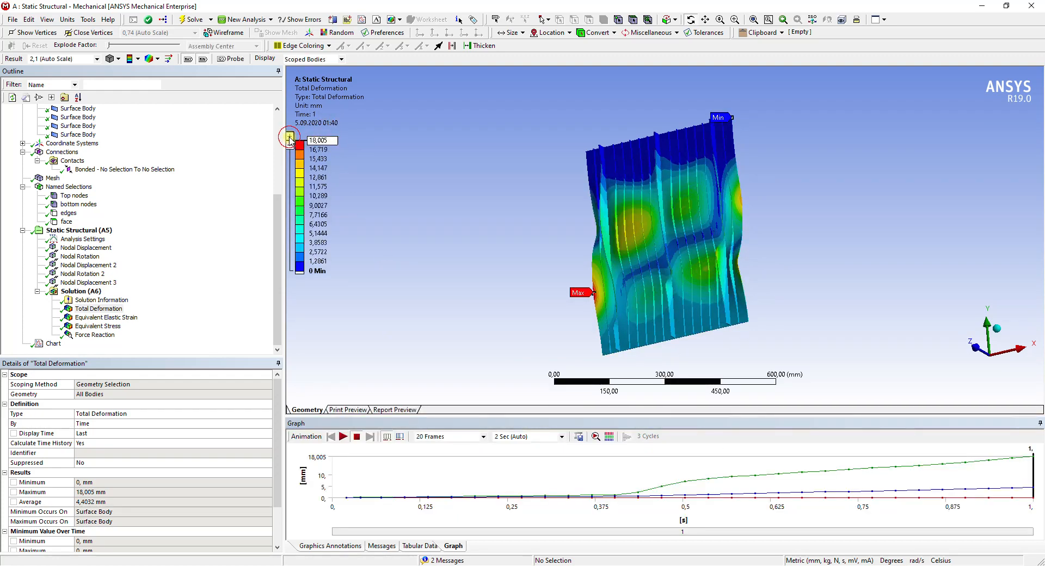
left_click(343, 438)
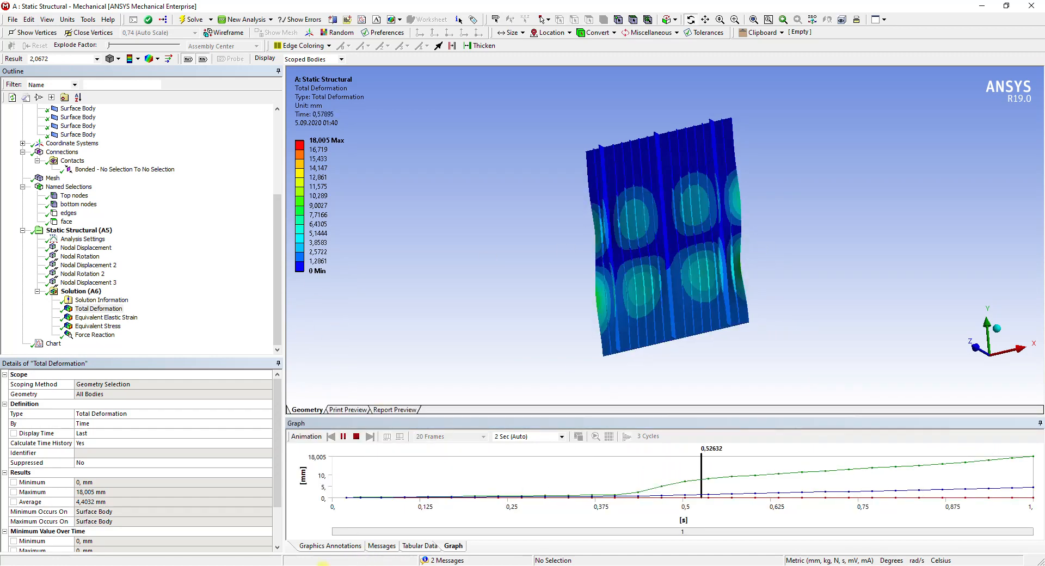
left_click(356, 437)
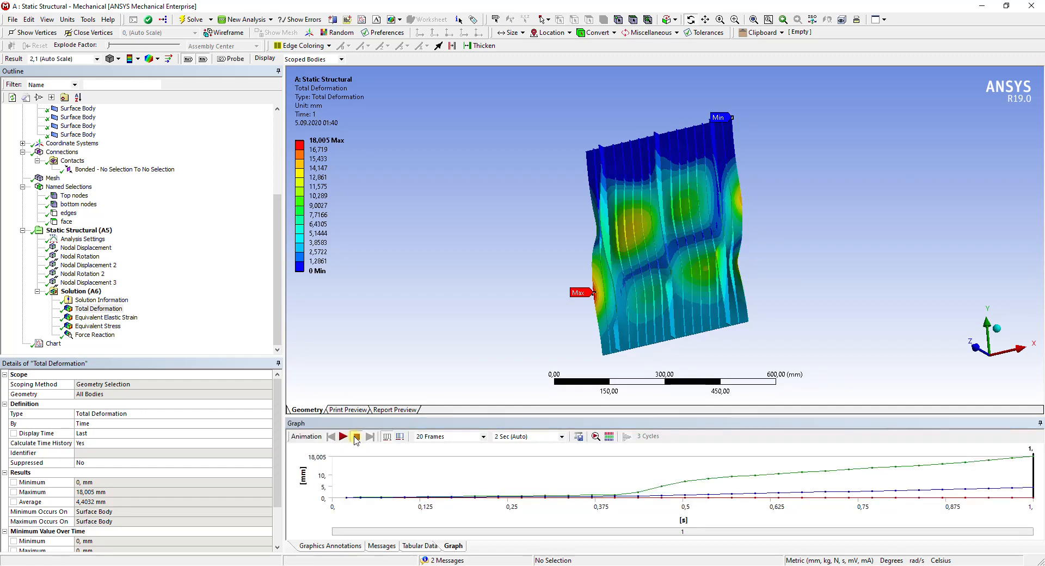